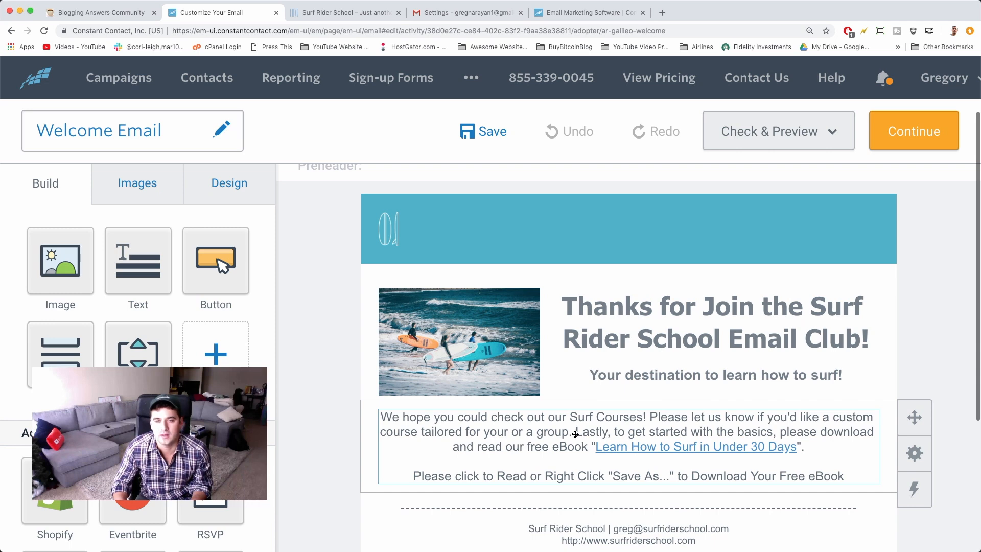
# Scroll through the finished Welcome Email in the Constant Contact editor
pyautogui.scroll(-4, 138, 265)
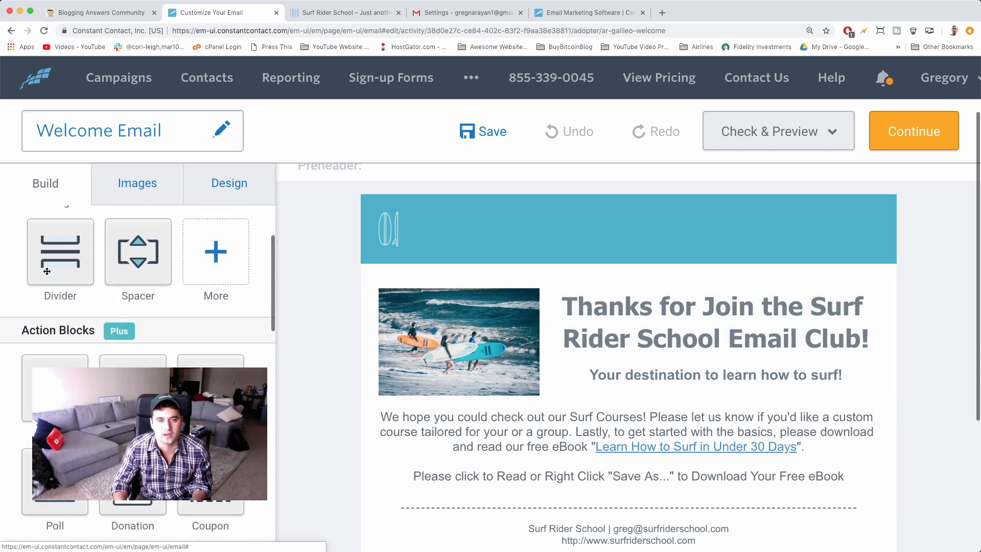
pyautogui.scroll(-5, 329, 299)
pyautogui.scroll(10, 330, 299)
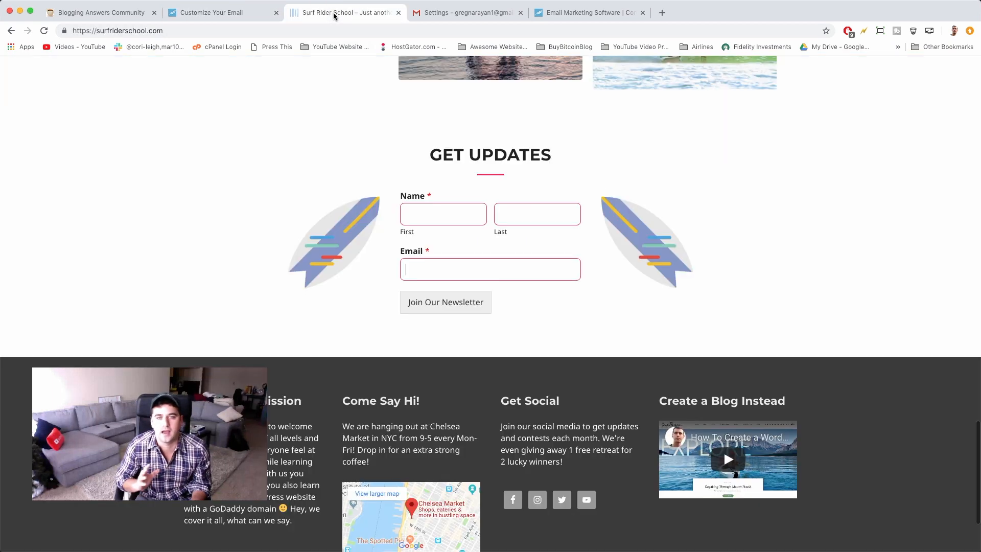
pyautogui.click(332, 15)
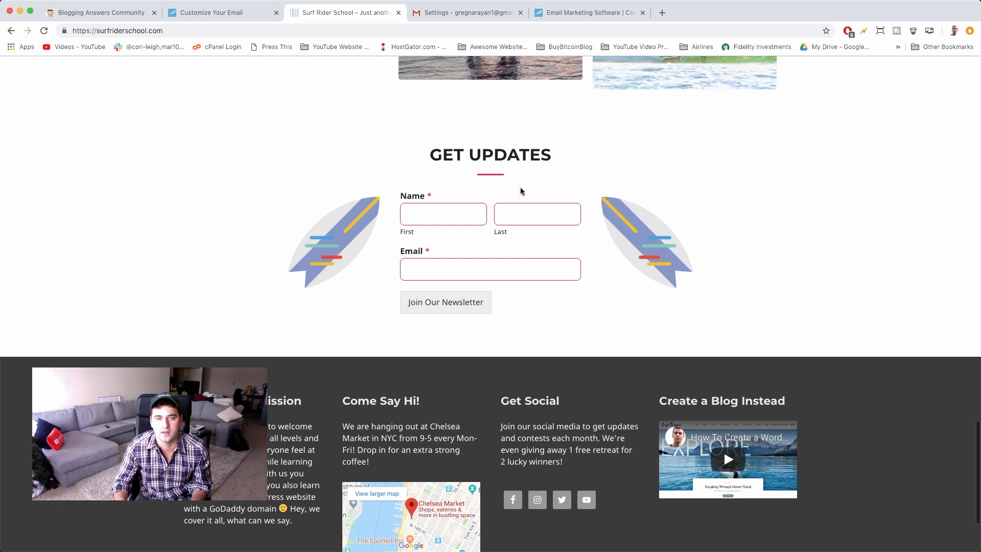
pyautogui.click(451, 13)
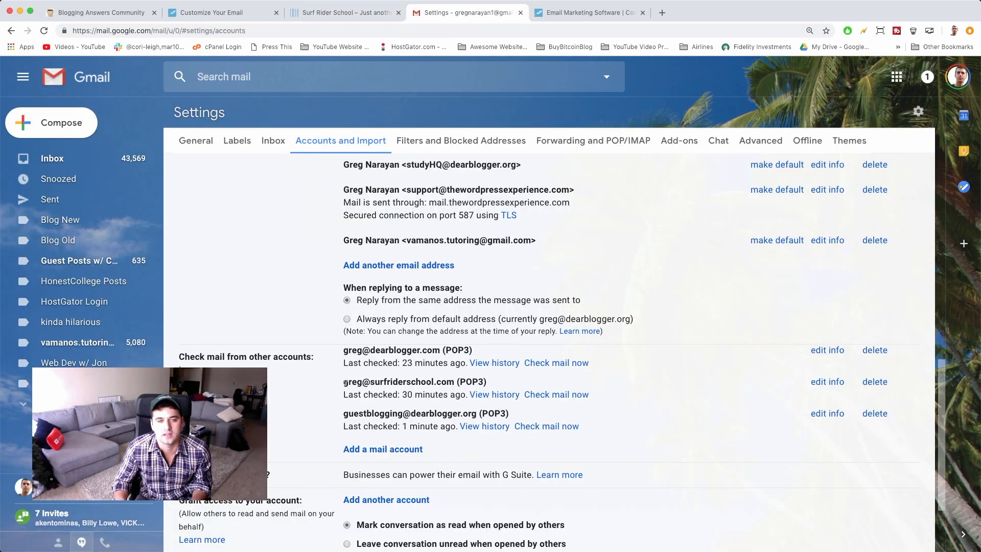
# Highlight the surfriderschool.com POP3 account and scroll through the received emails
pyautogui.moveTo(344, 383); pyautogui.dragTo(452, 382)
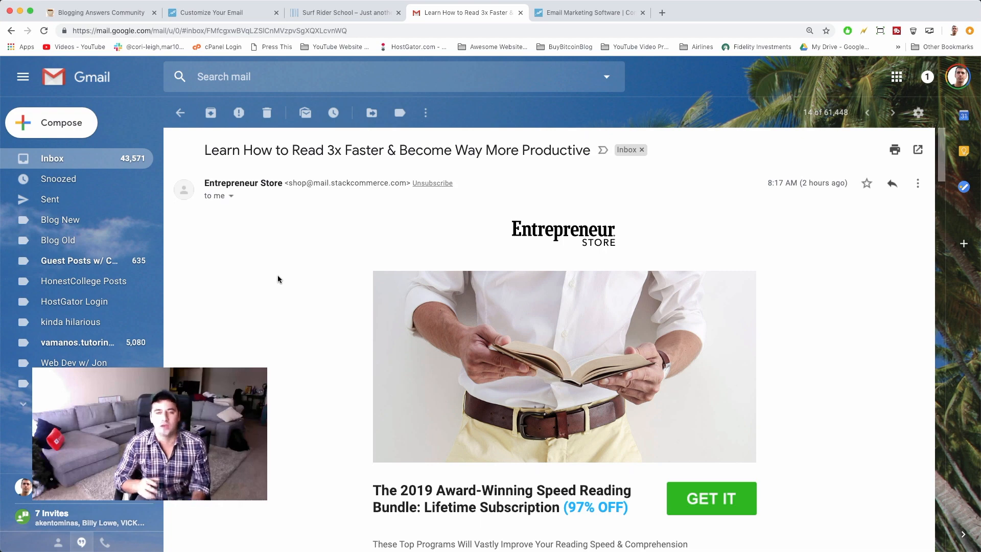
pyautogui.scroll(-15, 278, 277)
pyautogui.scroll(-10, 277, 274)
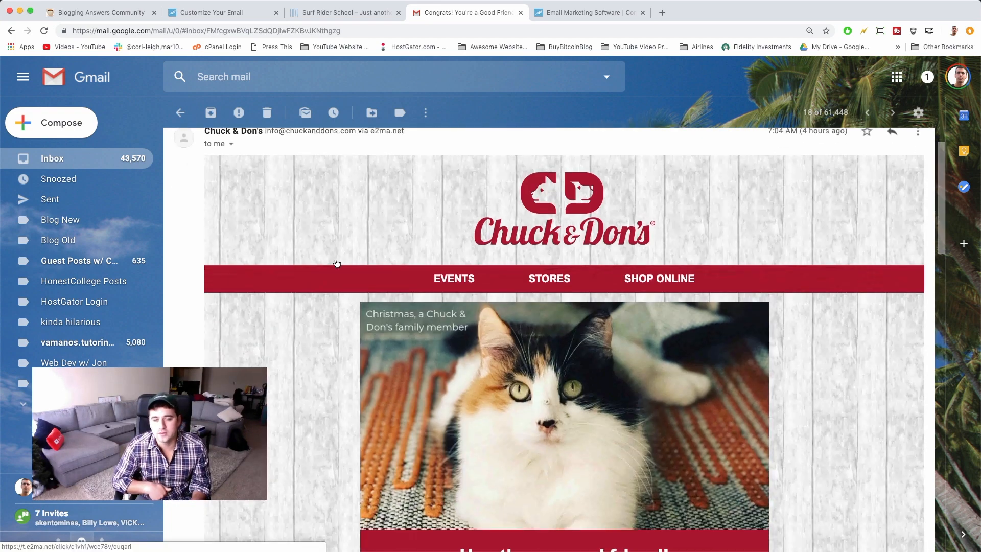
pyautogui.scroll(-10, 336, 263)
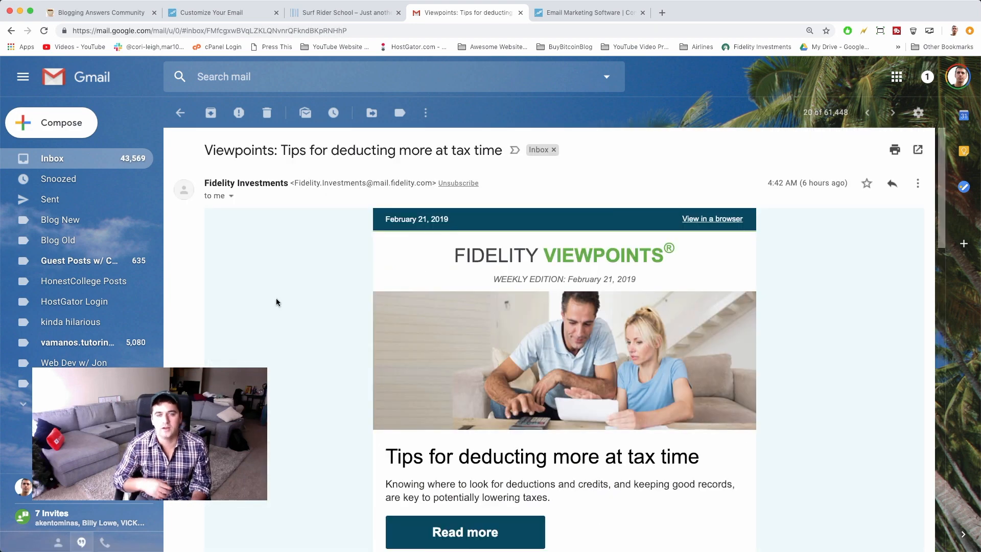
pyautogui.scroll(-7, 276, 301)
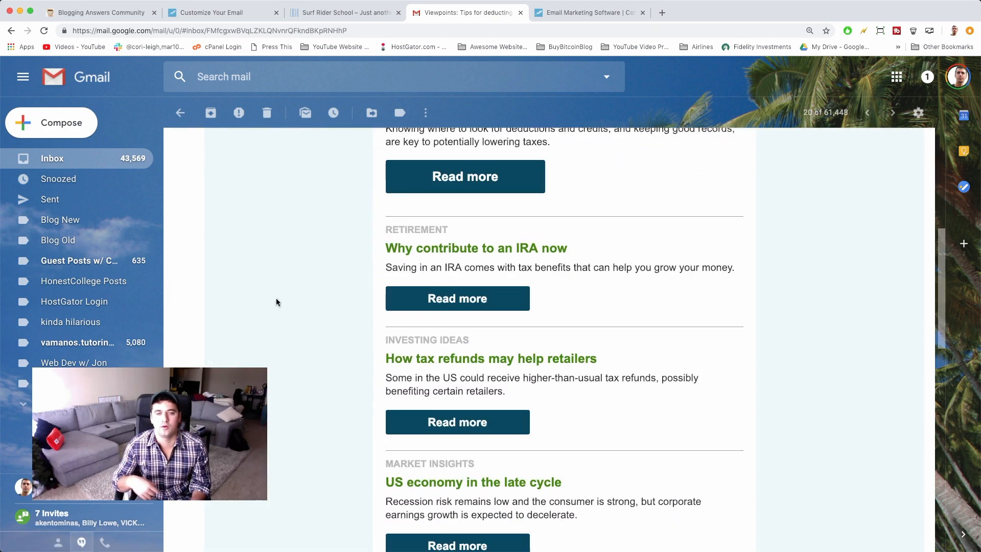
pyautogui.scroll(-2, 276, 302)
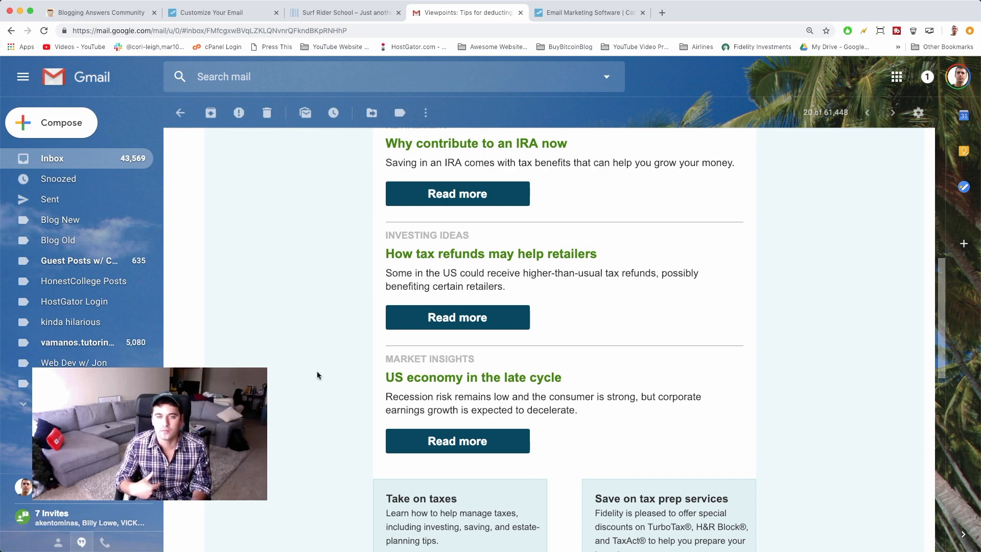
# Recheck the inbox emails, then bring up the Constant Contact free-trial page
pyautogui.scroll(3, 317, 375)
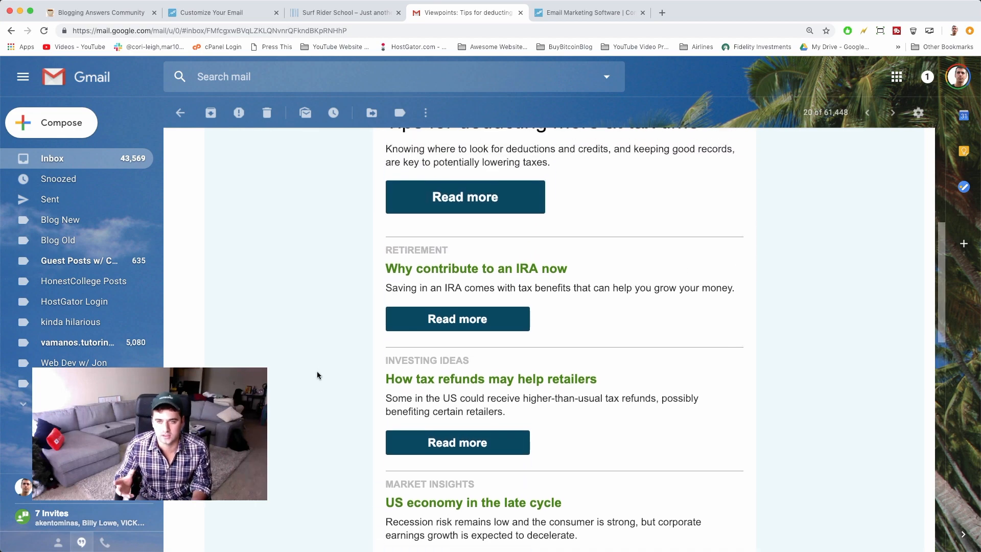
pyautogui.scroll(6, 317, 376)
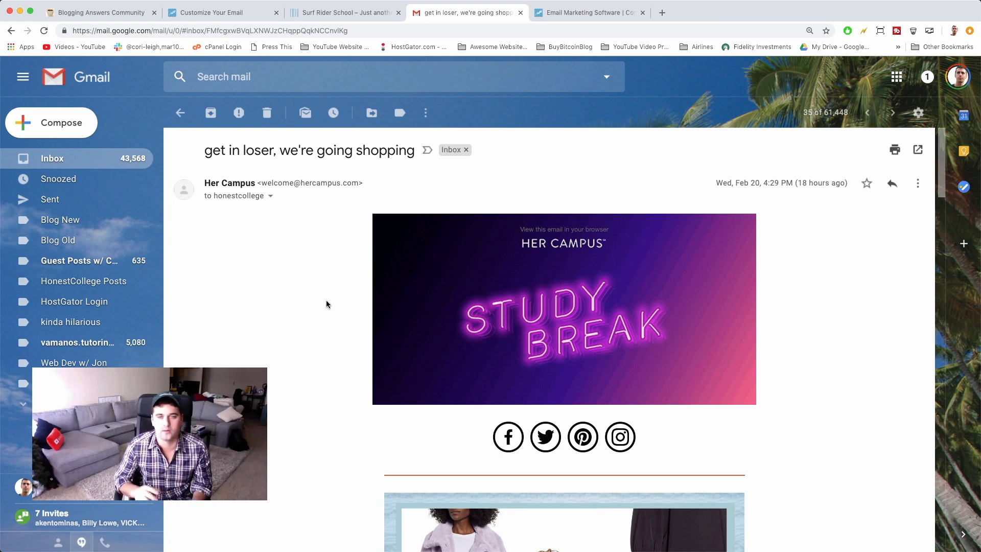
pyautogui.scroll(-5, 327, 300)
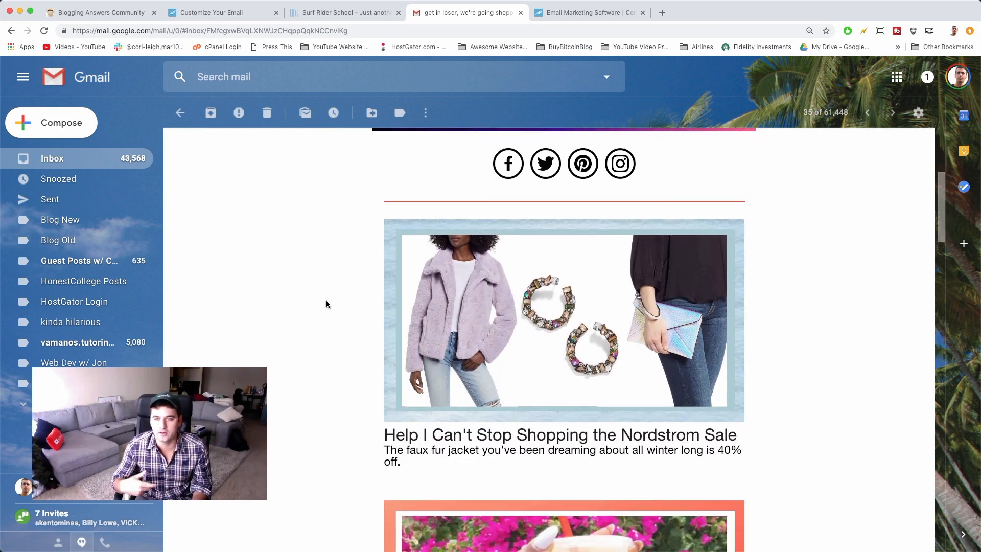
pyautogui.scroll(-2, 326, 301)
pyautogui.scroll(-5, 326, 304)
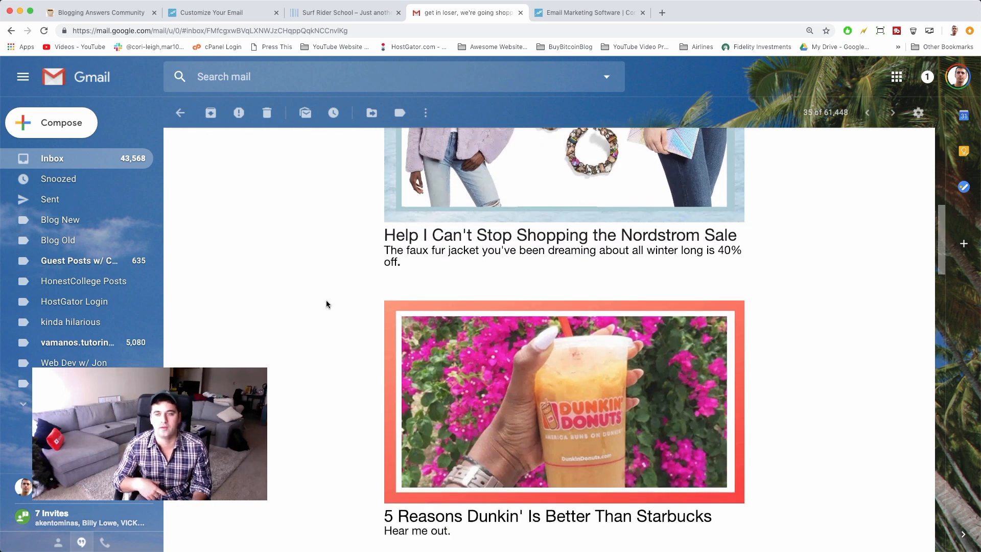
pyautogui.scroll(-3, 325, 299)
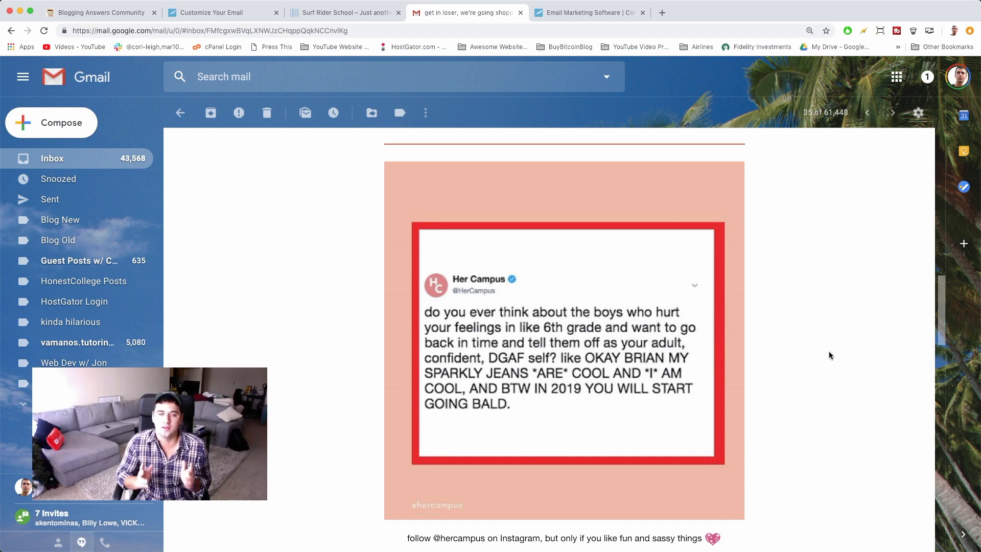
pyautogui.click(594, 14)
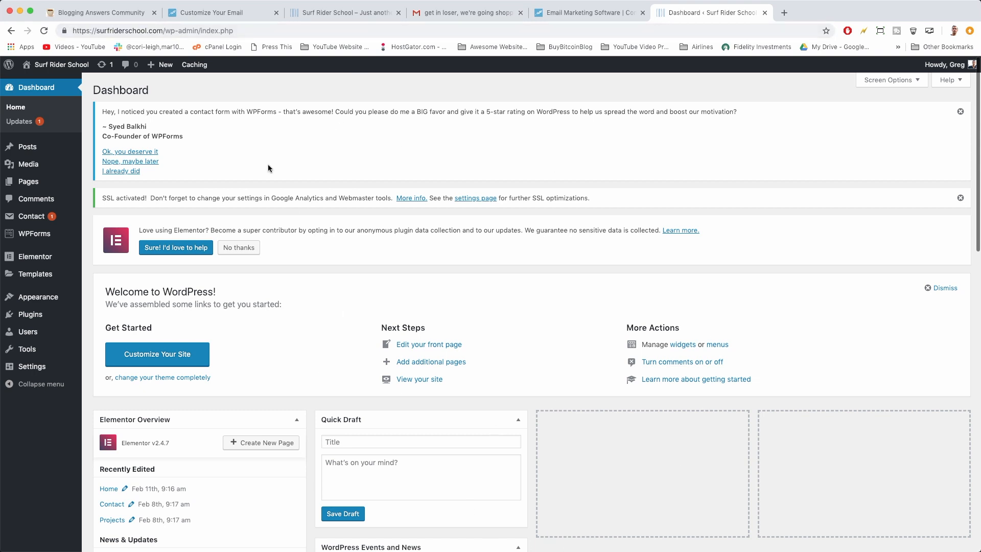
# Locate WPForms Lite in the Installed Plugins list to confirm it is active
pyautogui.click(50, 316)
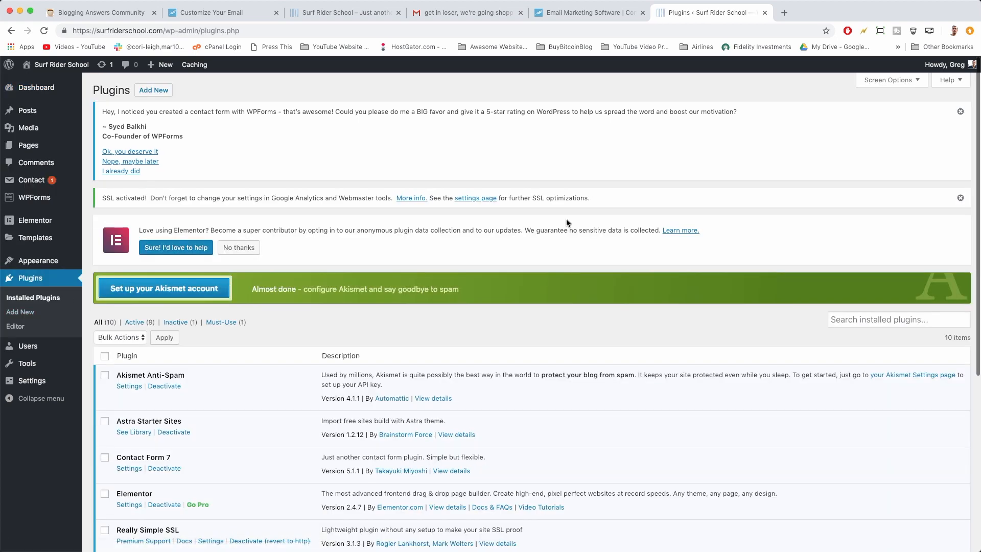
pyautogui.scroll(-5, 505, 277)
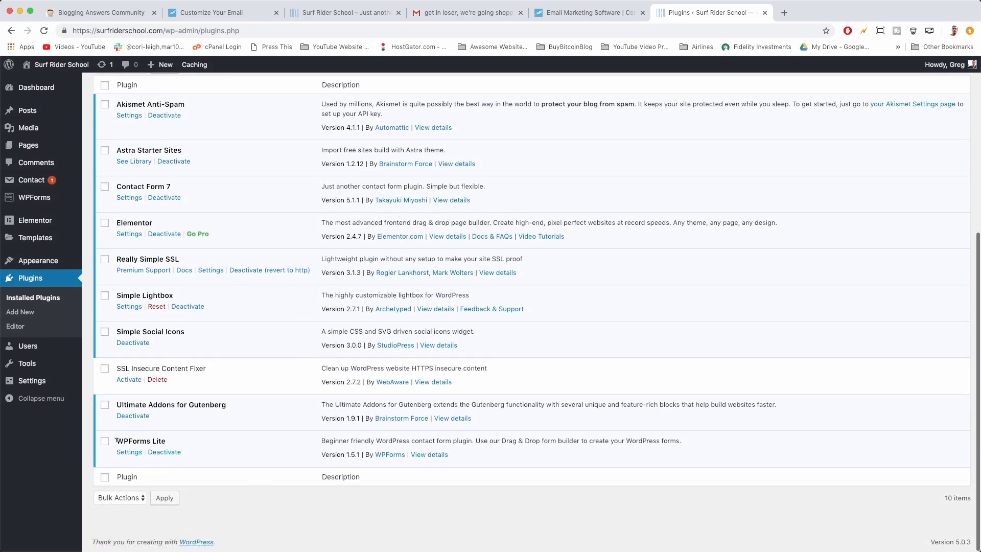
pyautogui.moveTo(115, 440); pyautogui.dragTo(167, 443)
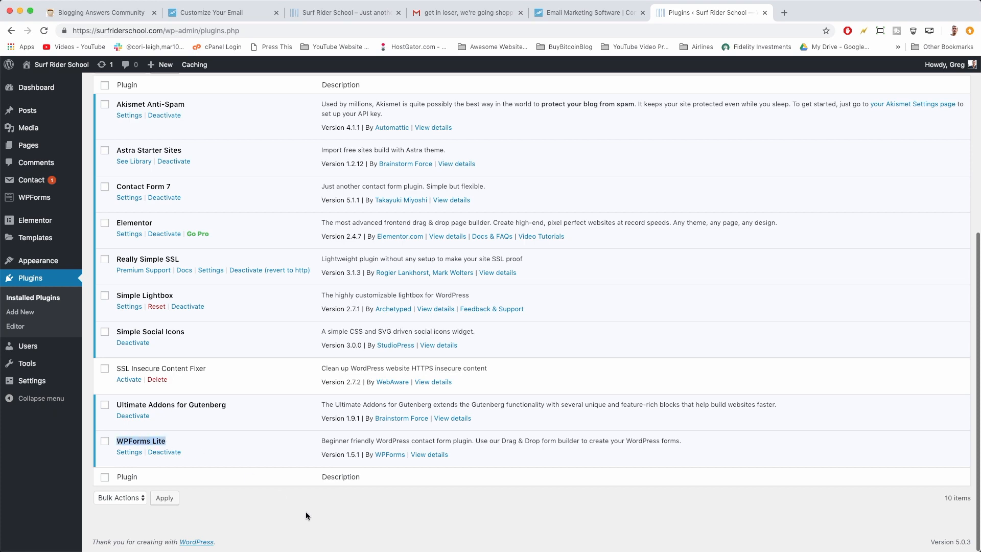
pyautogui.click(377, 520)
pyautogui.scroll(5, 335, 361)
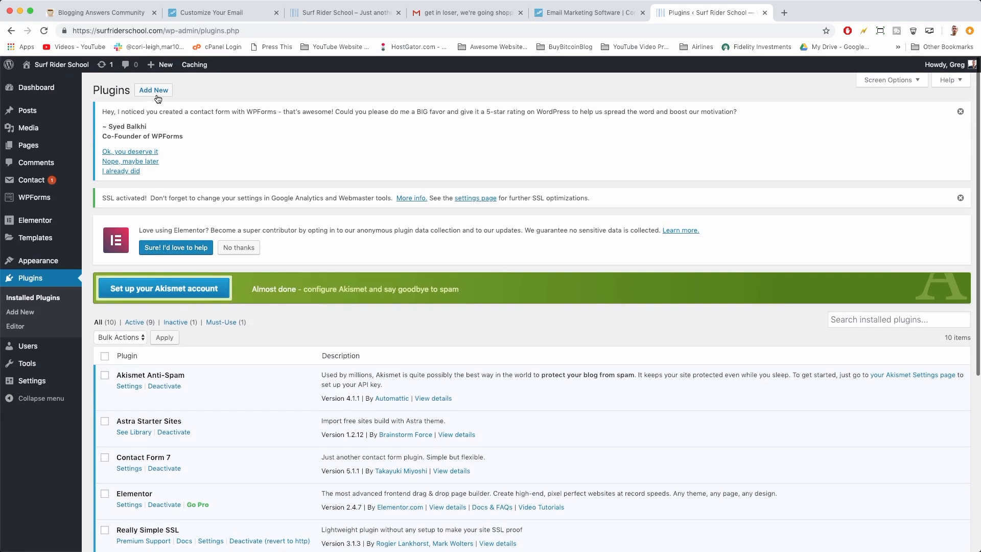
# Search the plugin directory for 'wp forms lite' and open a new browser tab
pyautogui.click(154, 93)
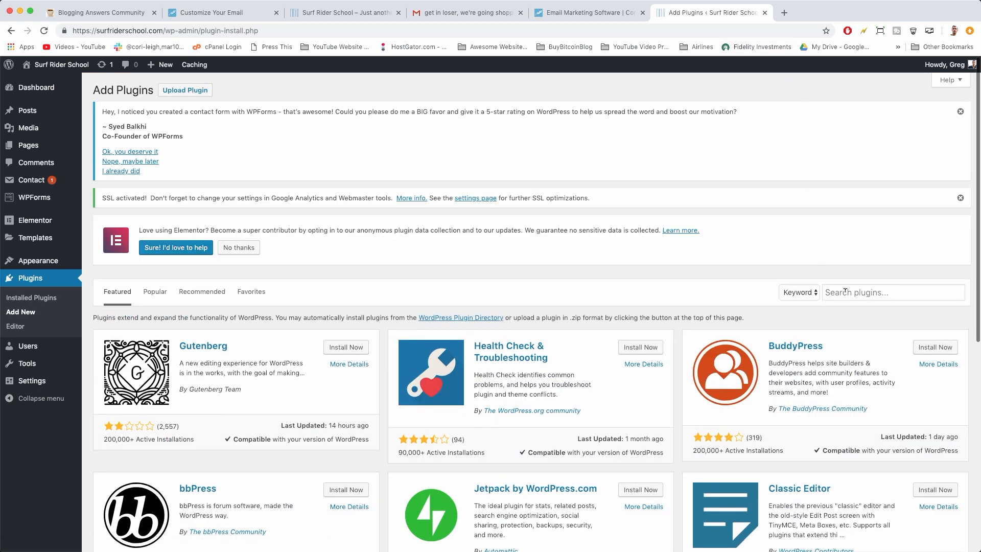
pyautogui.click(844, 291)
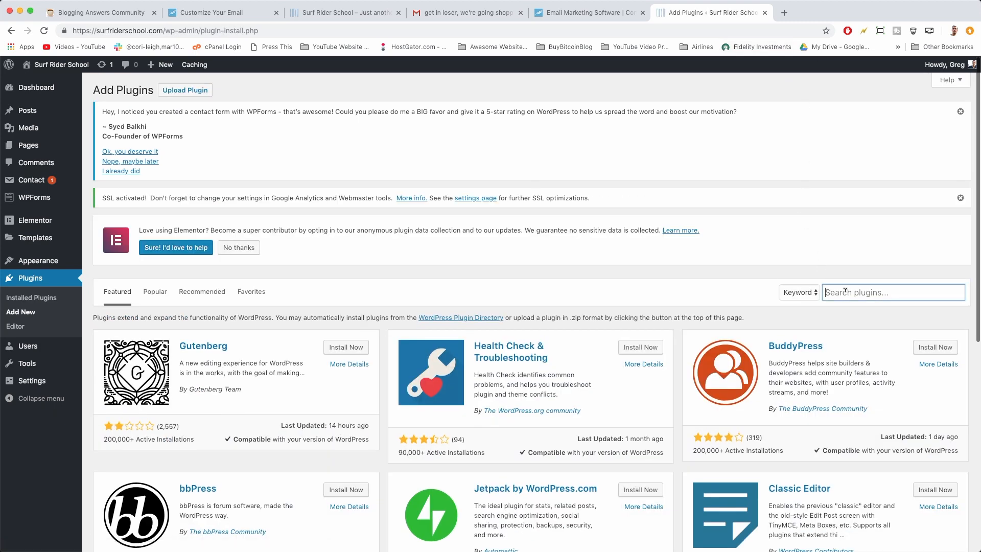
pyautogui.write('wp forms lite')
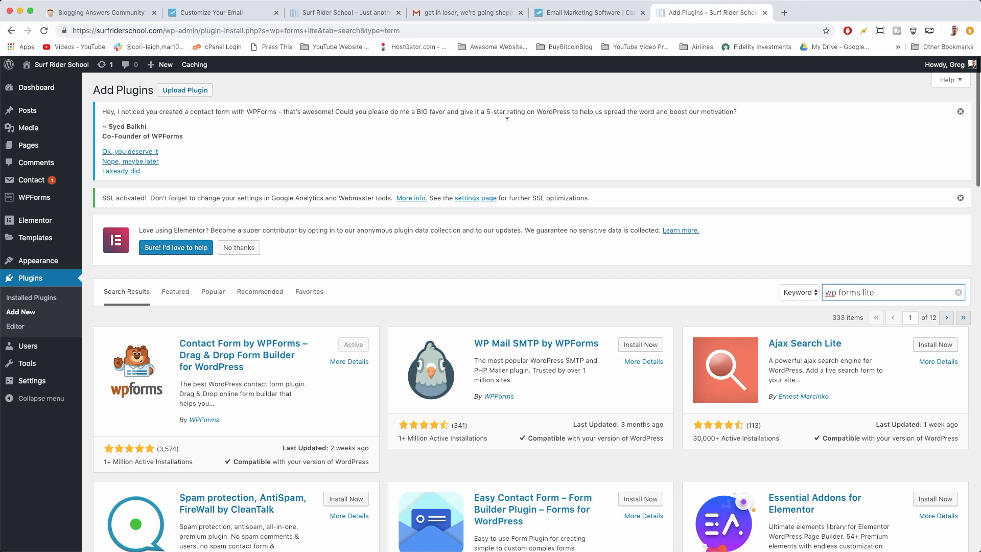
pyautogui.click(784, 12)
# Load wpforms.com, skim the homepage, and return to the WordPress Add Plugins tab
pyautogui.write('wp')
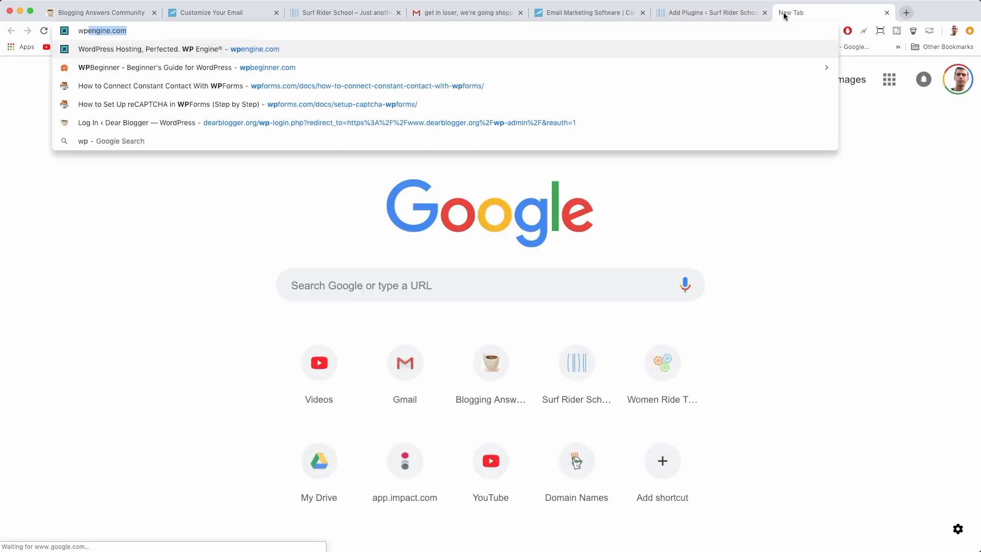
pyautogui.write('form.com')
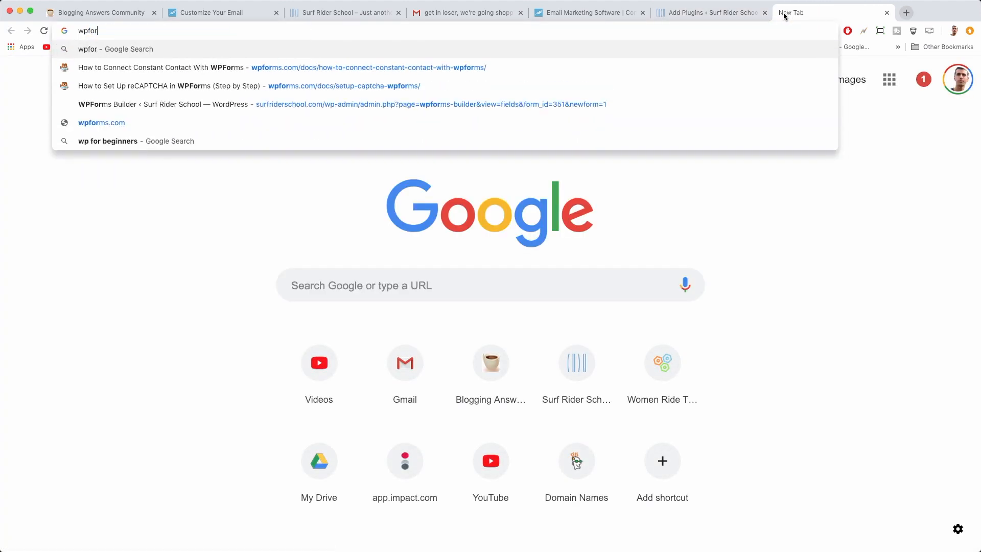
pyautogui.press('BackSpace')
pyautogui.press('BackSpace')
pyautogui.press('BackSpace')
pyautogui.press('BackSpace')
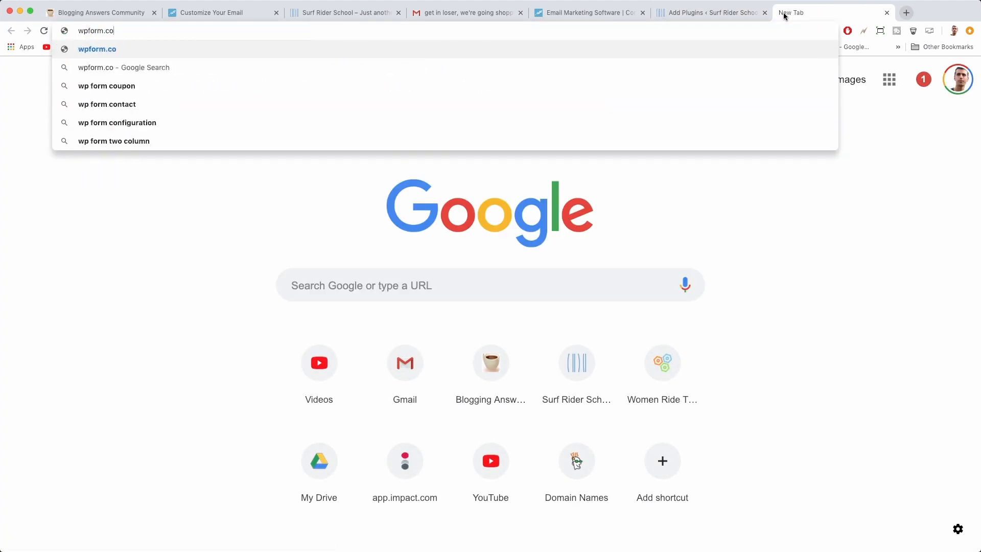
pyautogui.write('s.com')
pyautogui.press('Return')
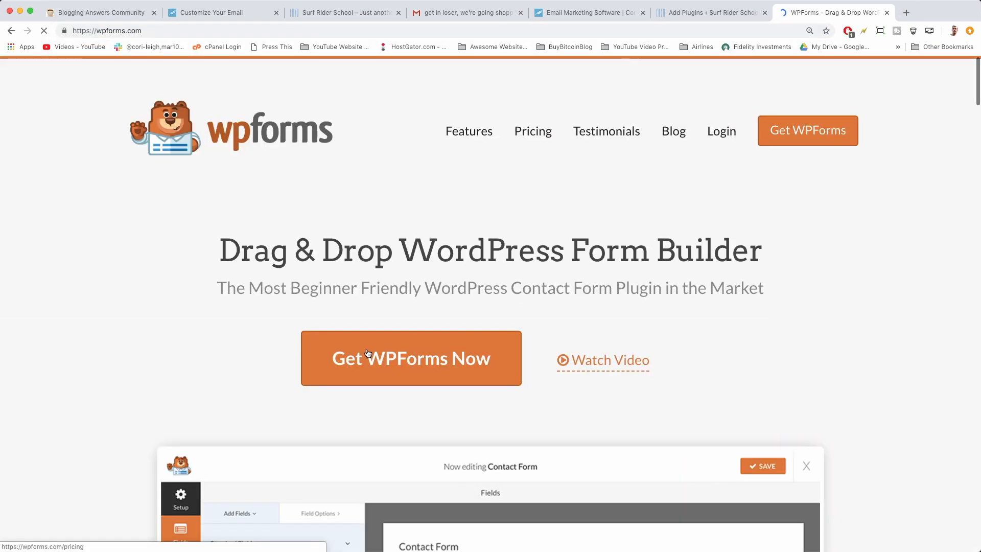
pyautogui.scroll(-15, 367, 353)
pyautogui.scroll(15, 368, 353)
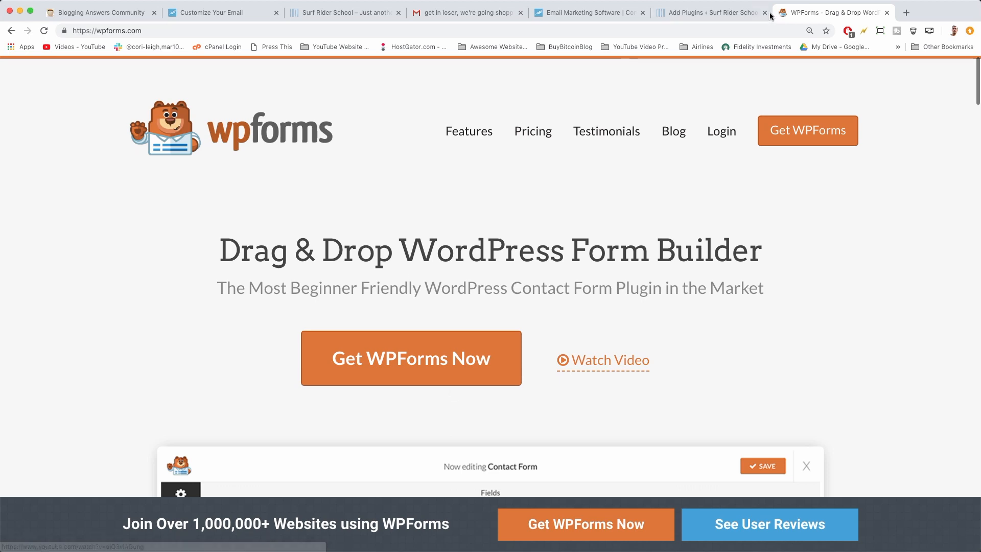
pyautogui.click(747, 16)
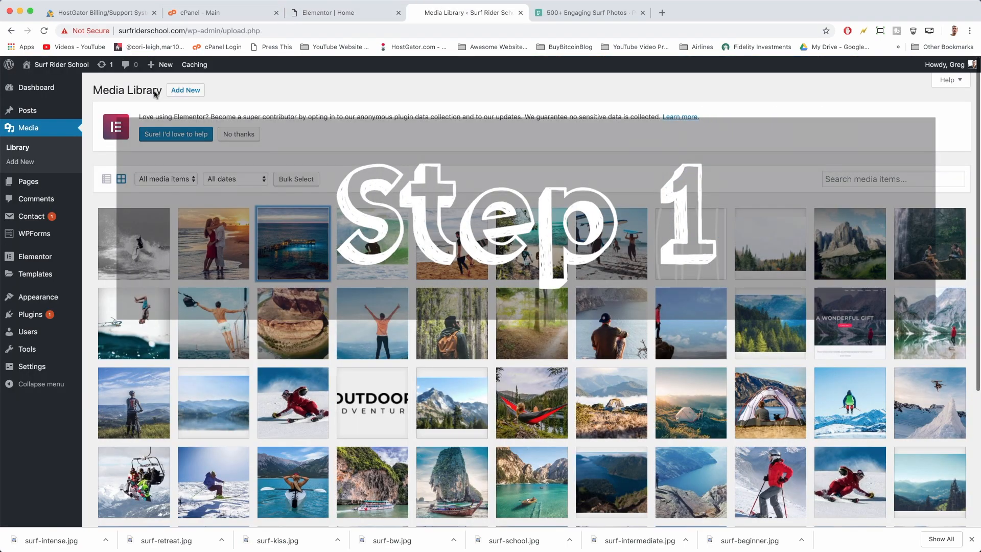
# Update WPForms Lite to version 1.5.1 from the installed plugins page
pyautogui.click(32, 315)
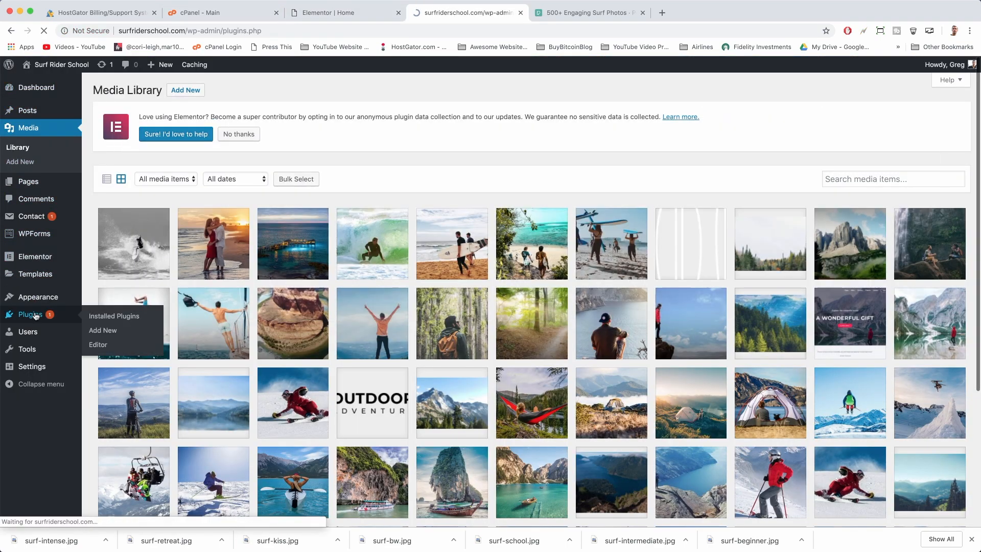
pyautogui.scroll(-2, 130, 404)
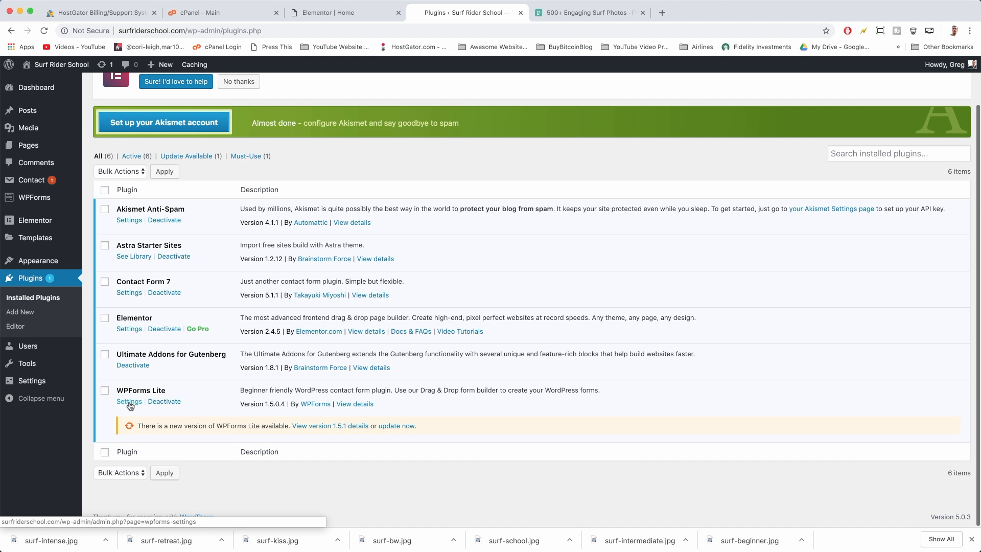
pyautogui.click(395, 426)
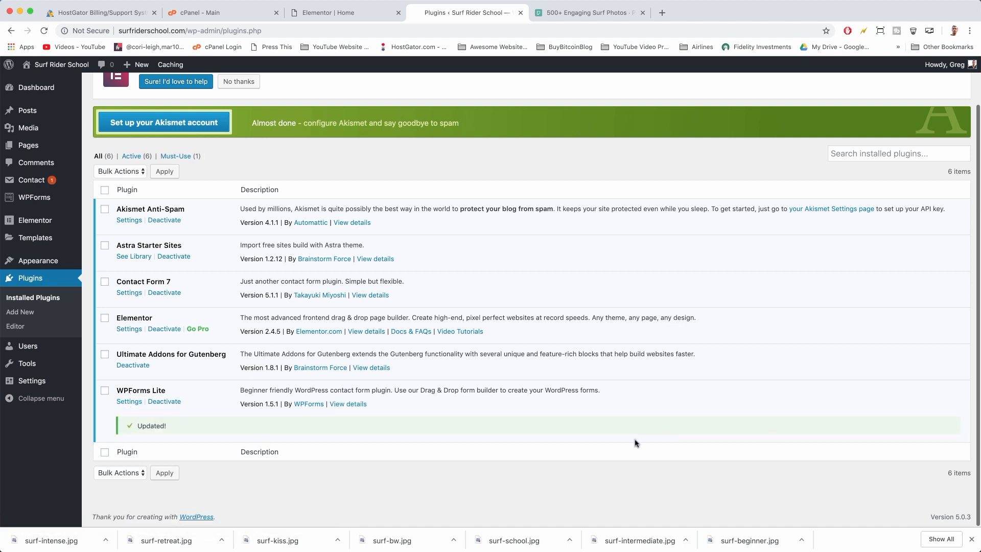
# Review the WPForms General and Email settings
pyautogui.click(127, 401)
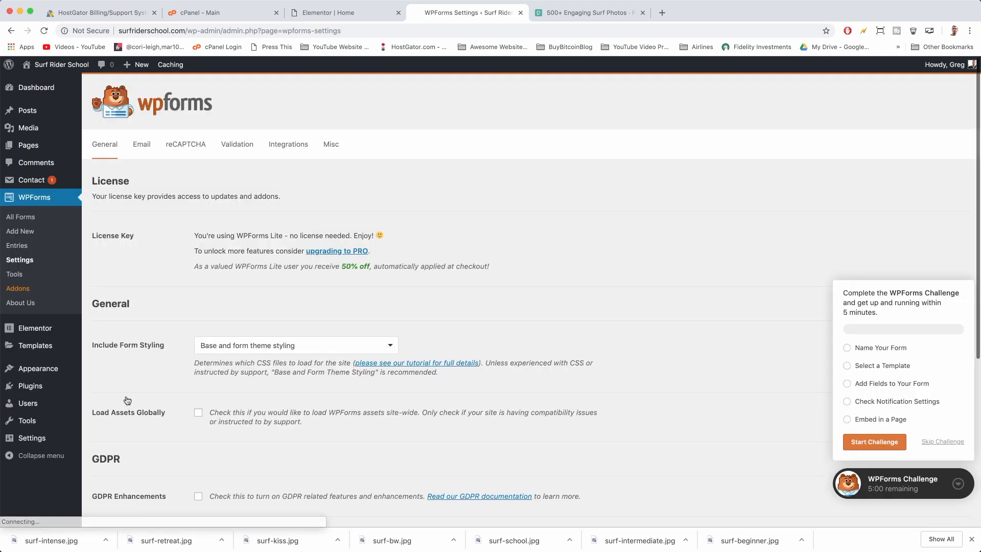
pyautogui.scroll(-5, 180, 293)
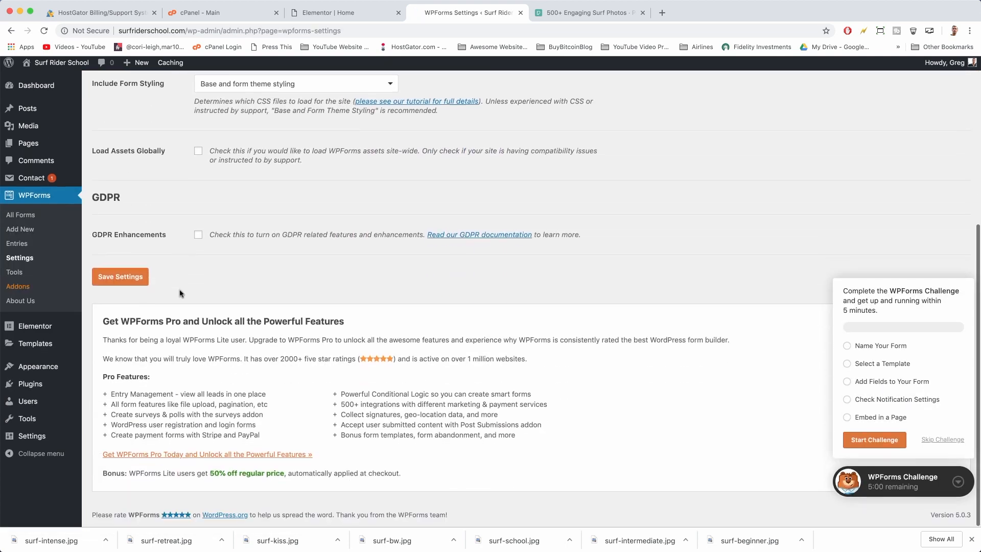
pyautogui.scroll(6, 180, 293)
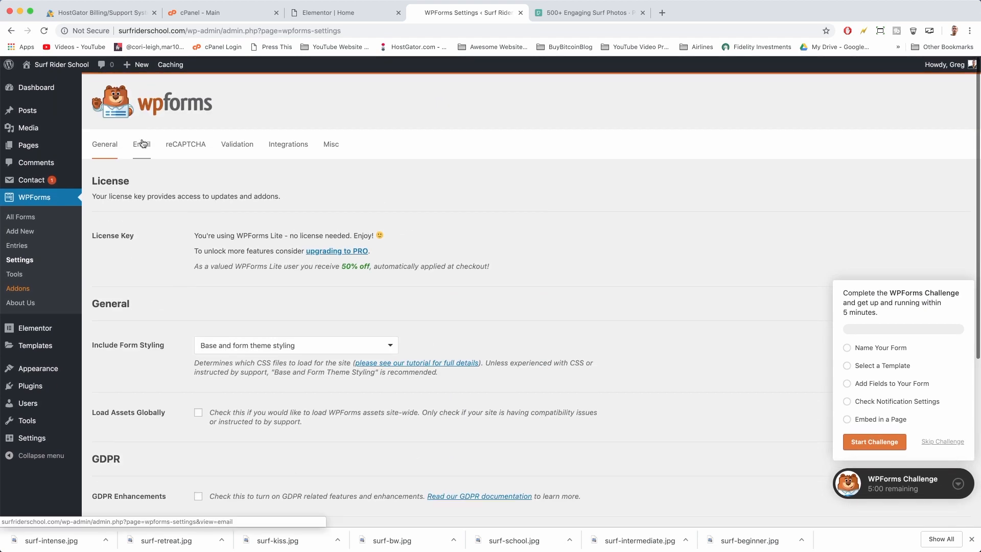
pyautogui.click(142, 144)
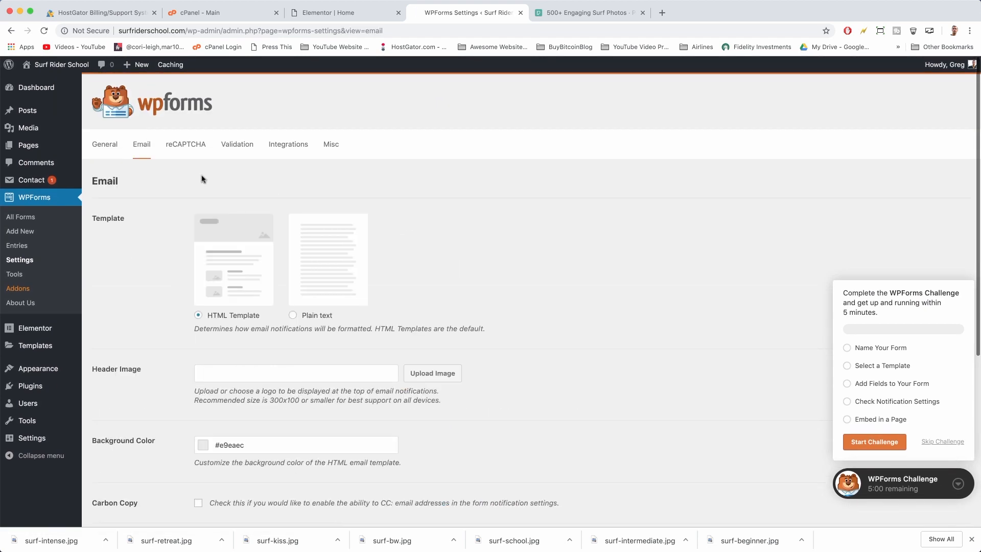
pyautogui.scroll(-5, 309, 295)
pyautogui.scroll(6, 313, 299)
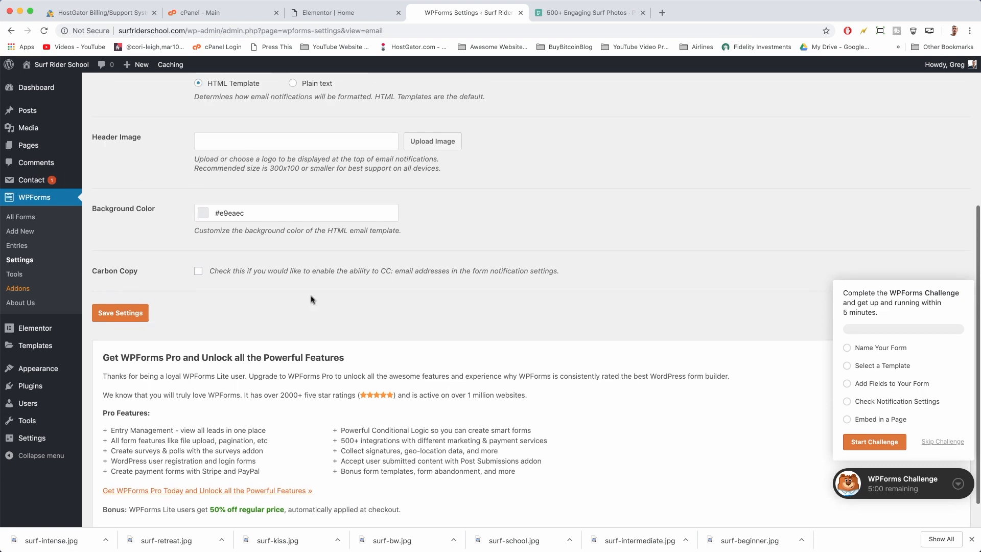
pyautogui.click(105, 145)
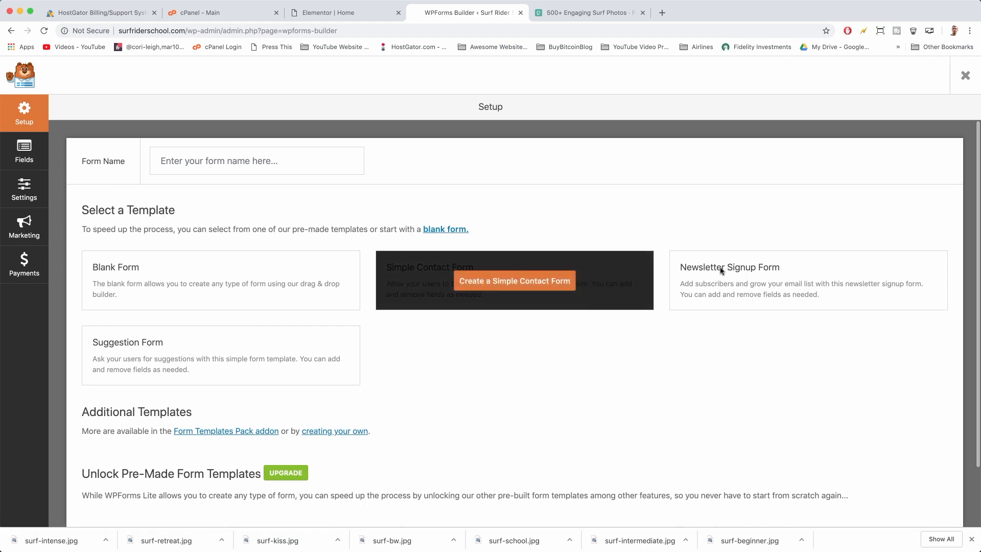
# Create a form from the Newsletter Signup template and dismiss the 'Don't Forget' reminder
pyautogui.moveTo(773, 298)
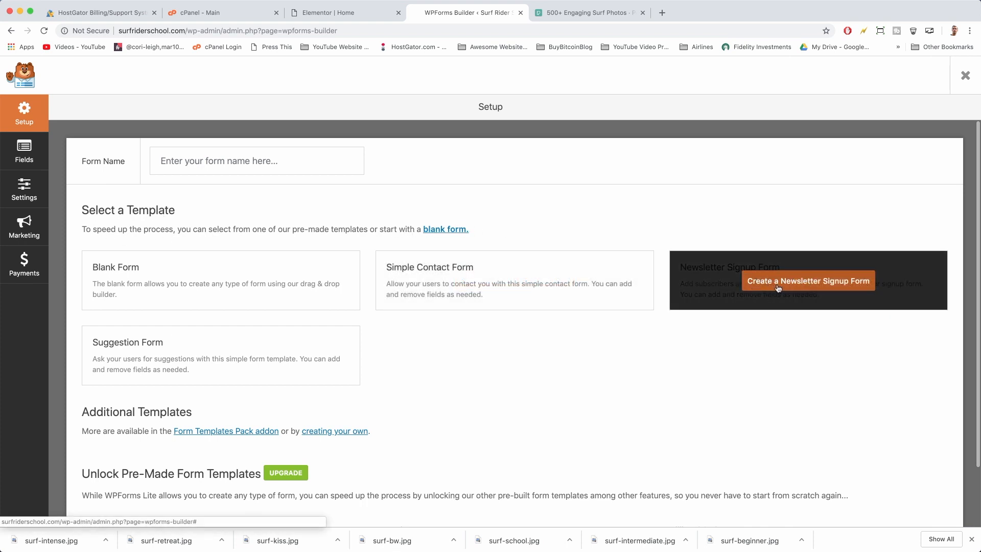
pyautogui.click(777, 288)
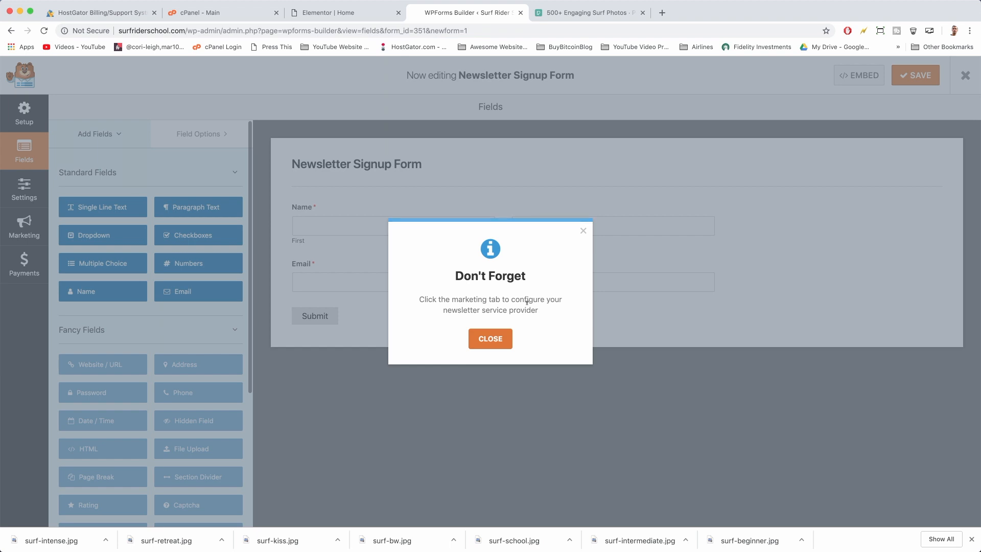
pyautogui.click(490, 339)
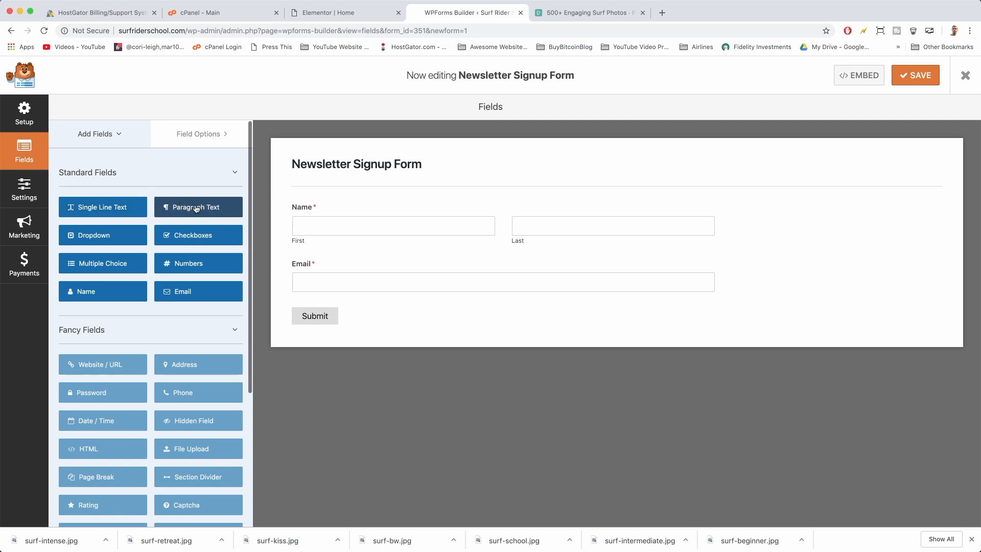
# Add a Checkboxes field, delete it again, and save the form with only Name and Email
pyautogui.click(197, 238)
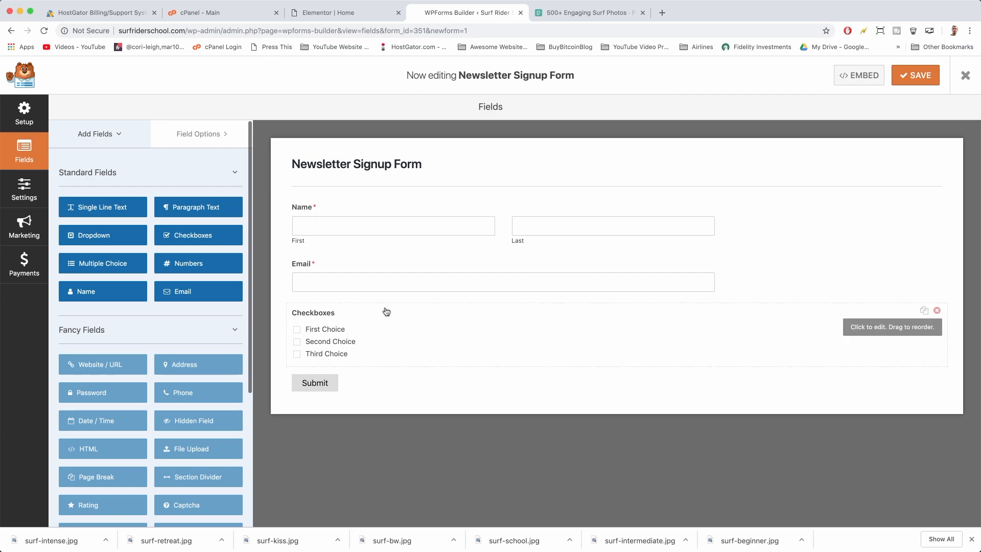
pyautogui.click(937, 311)
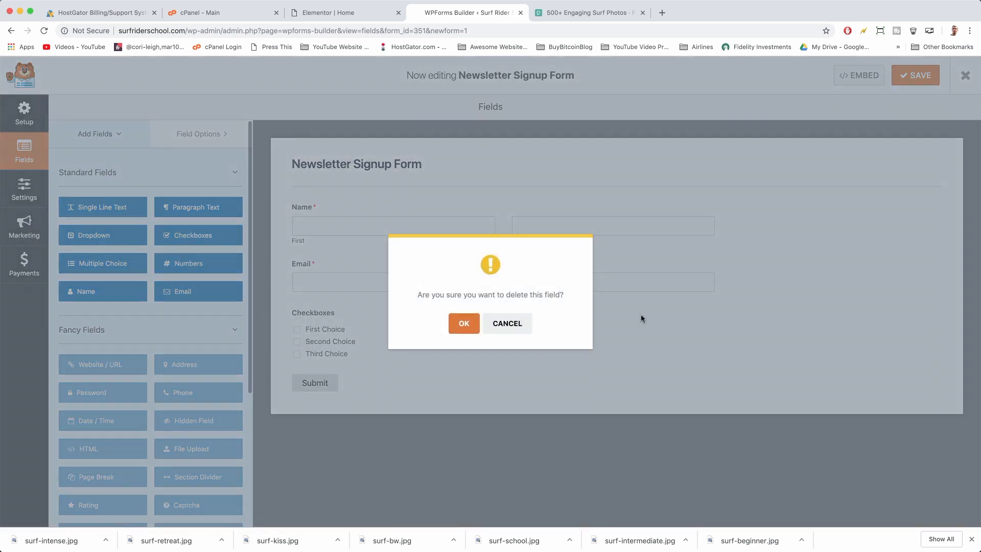
pyautogui.click(464, 321)
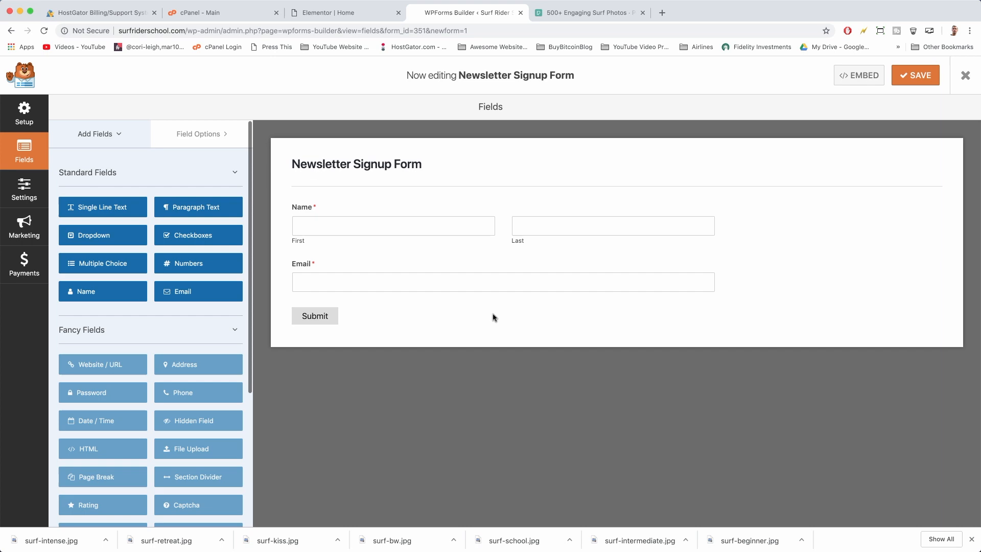
pyautogui.click(914, 76)
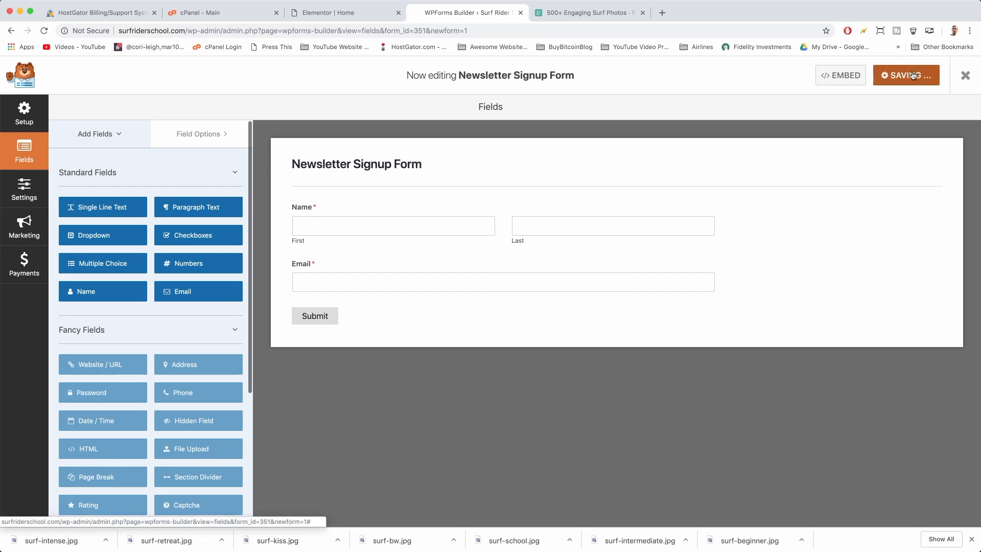
# Copy the form's embed shortcode [wpforms id="351" title="false" description="false"]
pyautogui.click(853, 77)
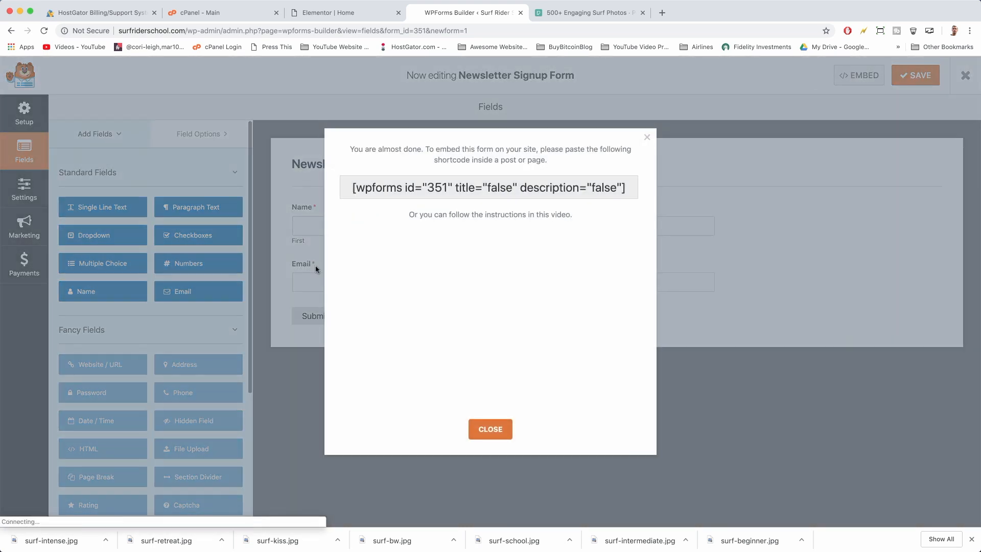
pyautogui.tripleClick(383, 180)
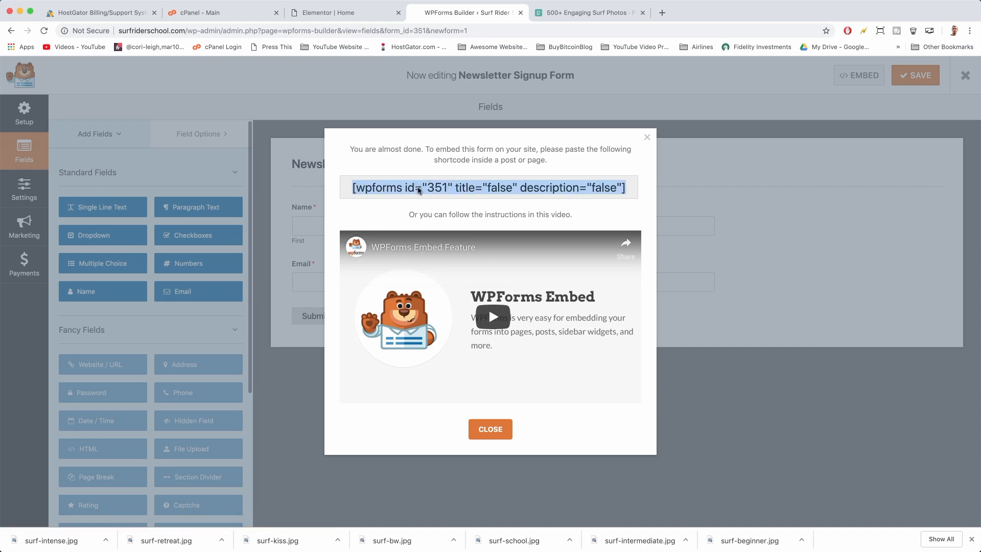
pyautogui.rightClick(418, 190)
pyautogui.click(439, 209)
# Place an Elementor Shortcode widget in the empty section above the Home page footer
pyautogui.click(337, 13)
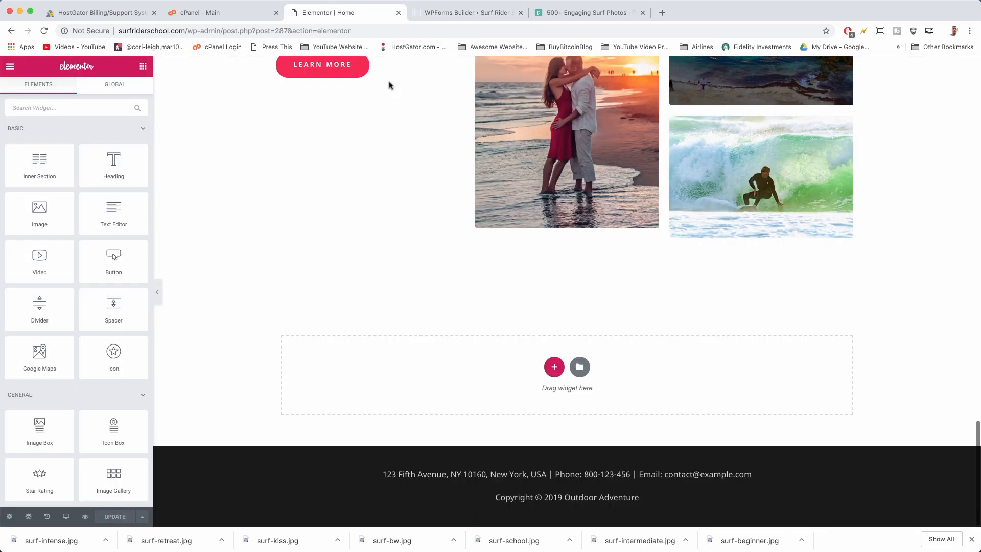
pyautogui.click(143, 68)
pyautogui.scroll(3, 101, 323)
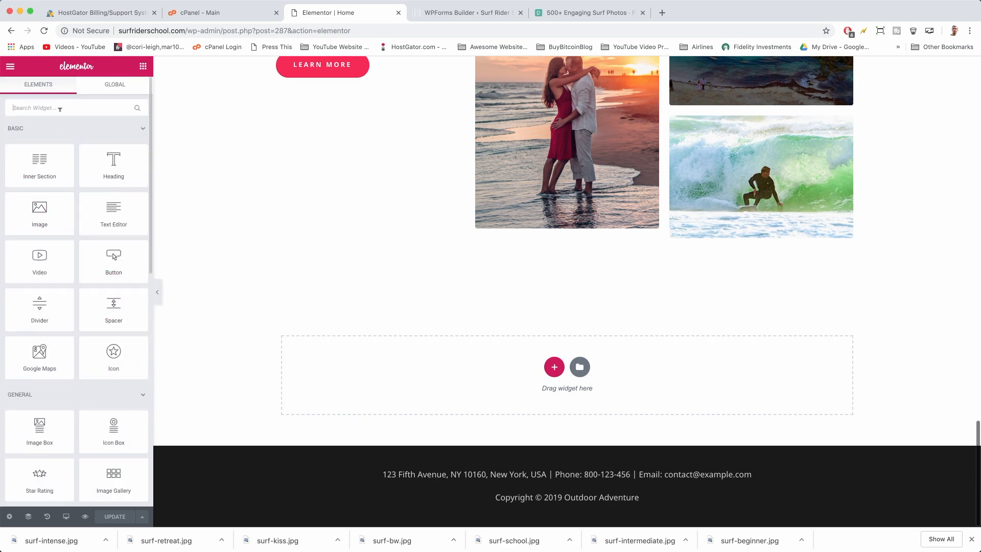
pyautogui.write('shortcode')
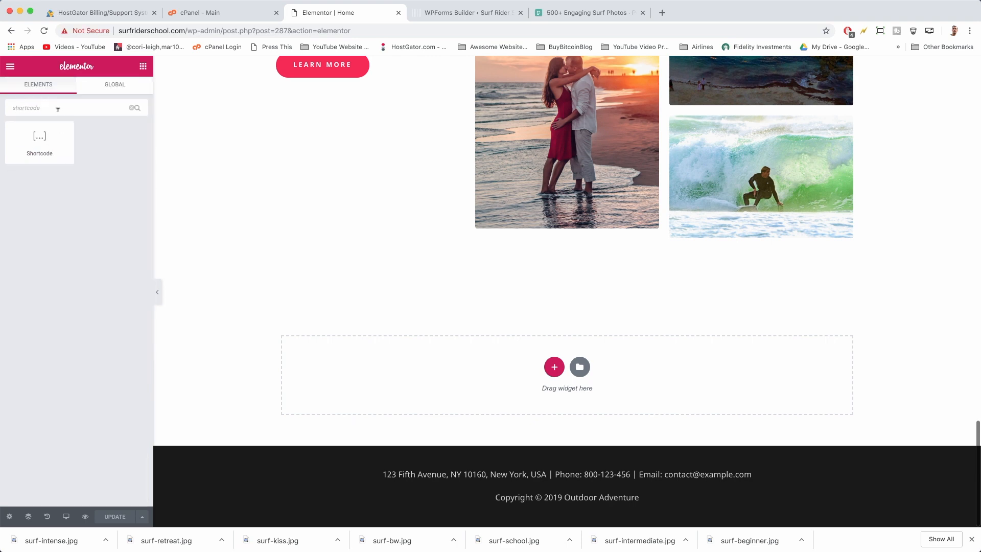
pyautogui.moveTo(39, 141); pyautogui.dragTo(526, 393)
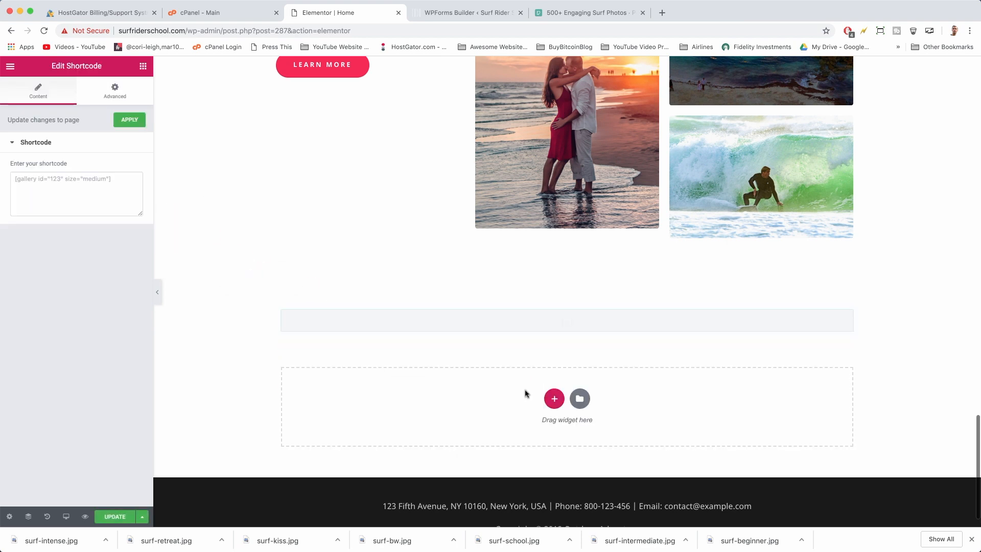
# Paste the newsletter form shortcode into the widget and update the Home page
pyautogui.click(56, 180)
pyautogui.rightClick(57, 179)
pyautogui.click(74, 250)
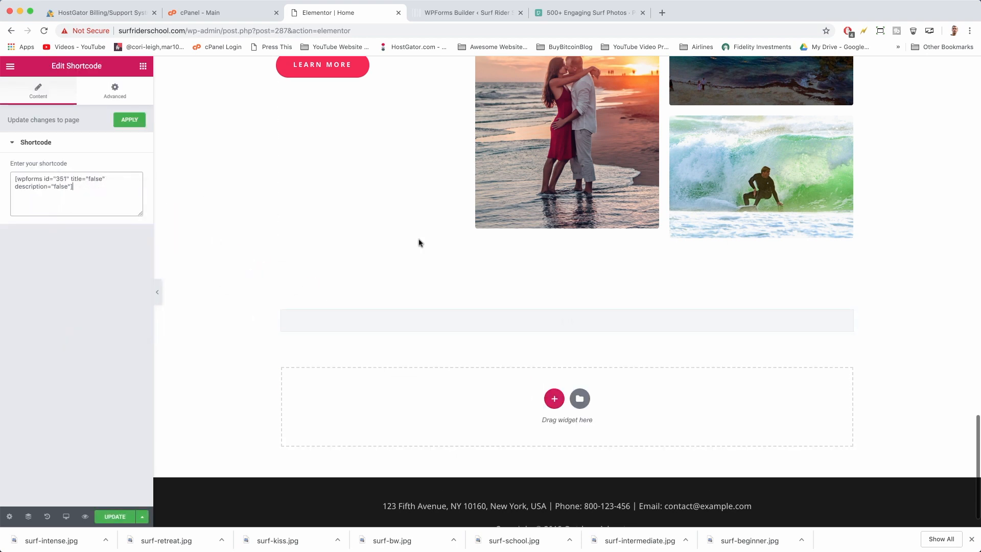
pyautogui.click(109, 517)
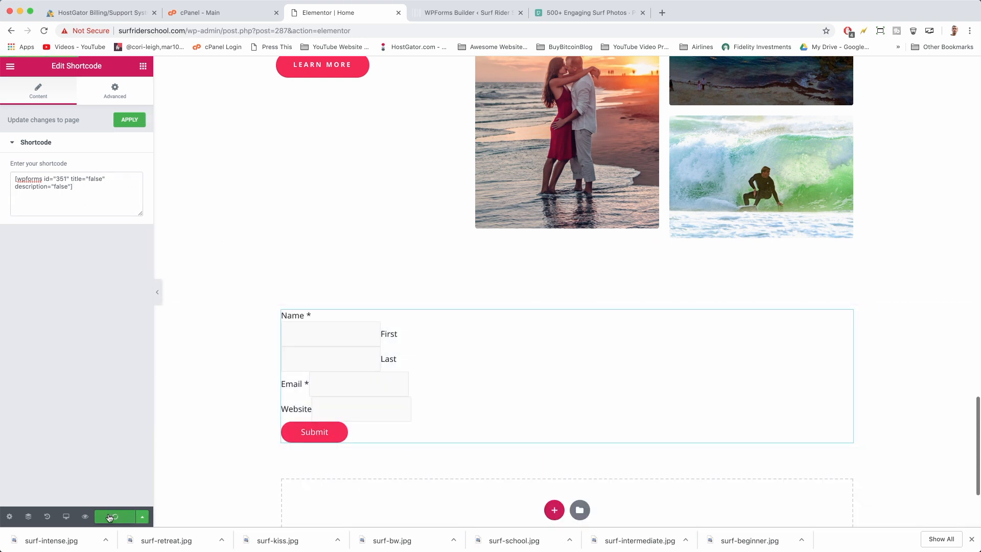
pyautogui.click(460, 13)
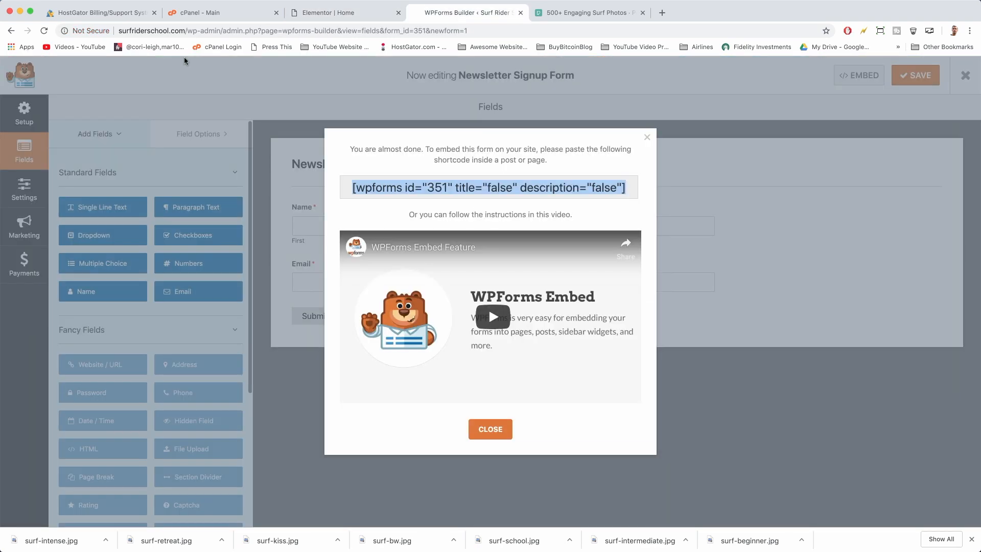
pyautogui.click(315, 6)
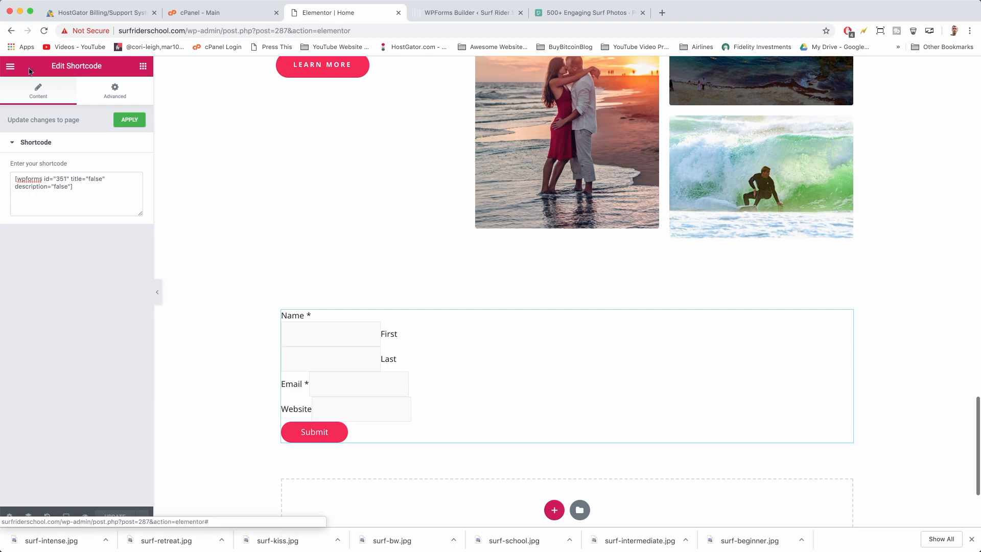
pyautogui.click(10, 67)
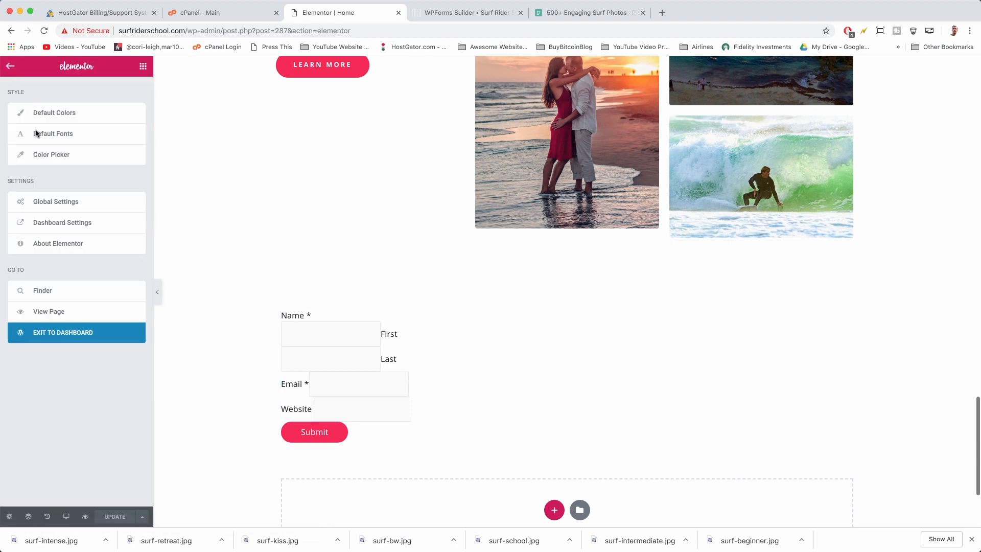
pyautogui.click(56, 317)
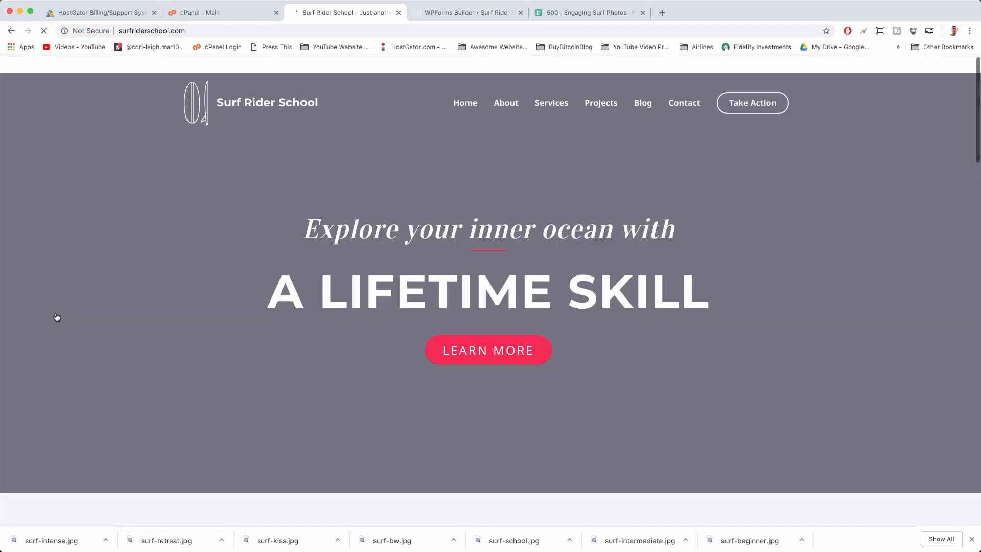
pyautogui.scroll(-15, 524, 219)
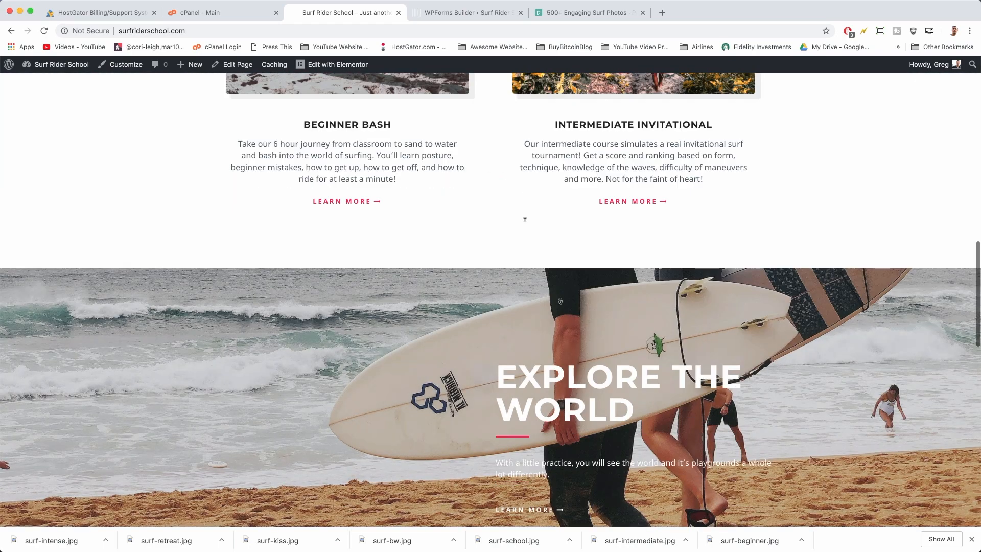
pyautogui.scroll(-15, 525, 219)
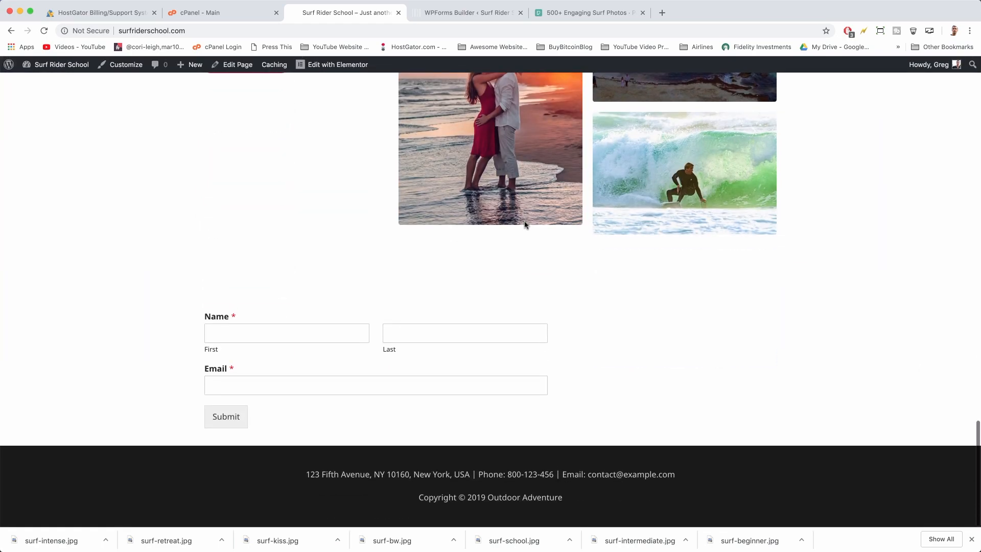
pyautogui.scroll(5, 525, 224)
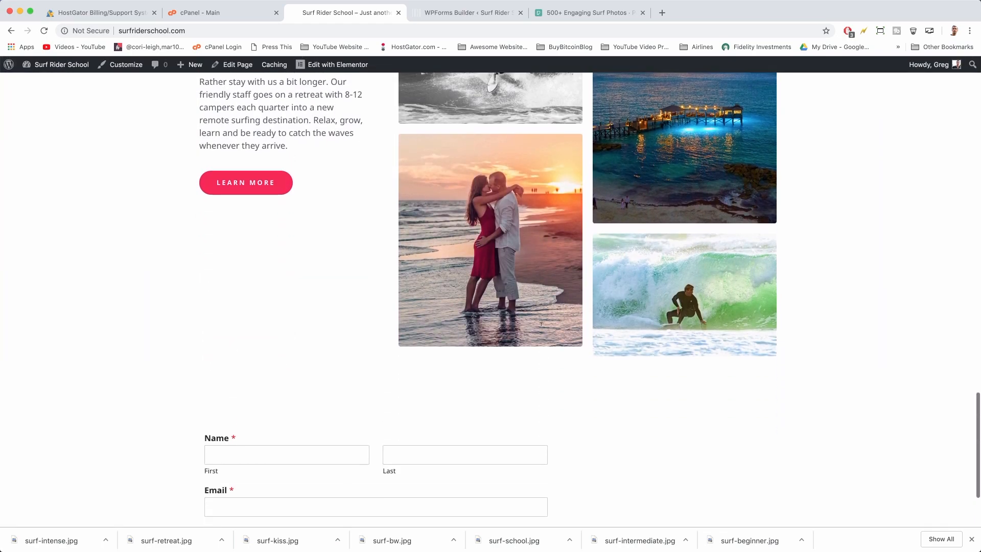
pyautogui.scroll(-5, 541, 323)
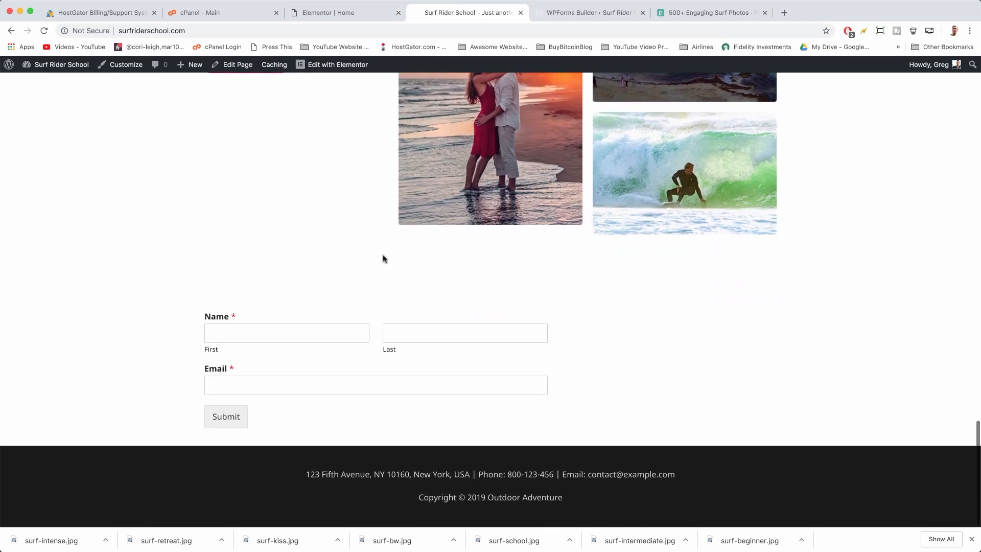
# Add an inner section under the form and adjust it to exactly three columns
pyautogui.click(360, 17)
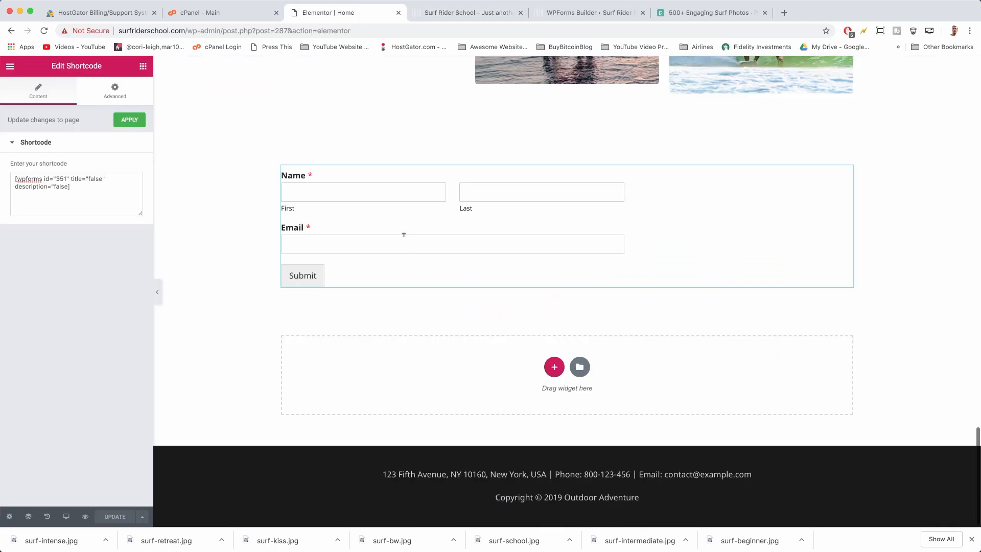
pyautogui.scroll(3, 404, 235)
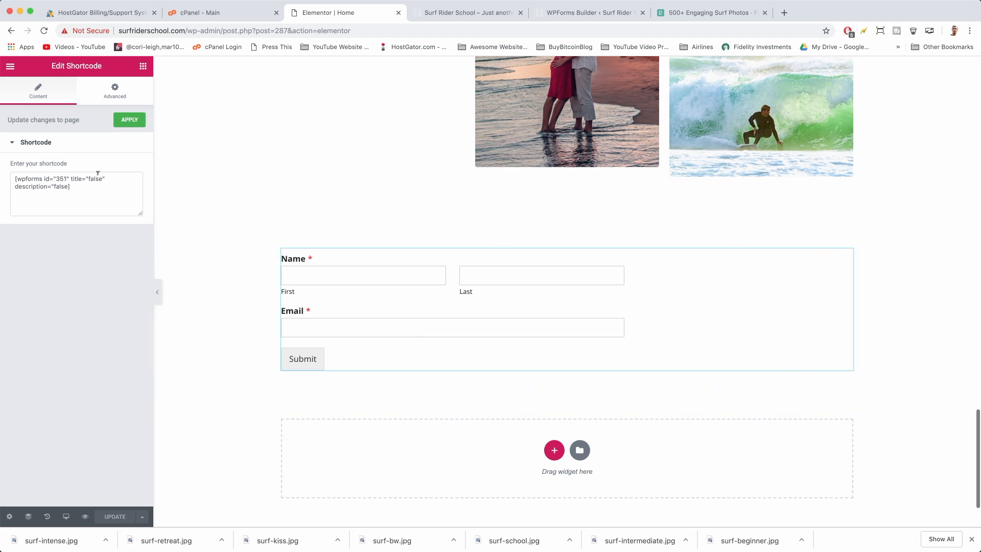
pyautogui.click(143, 67)
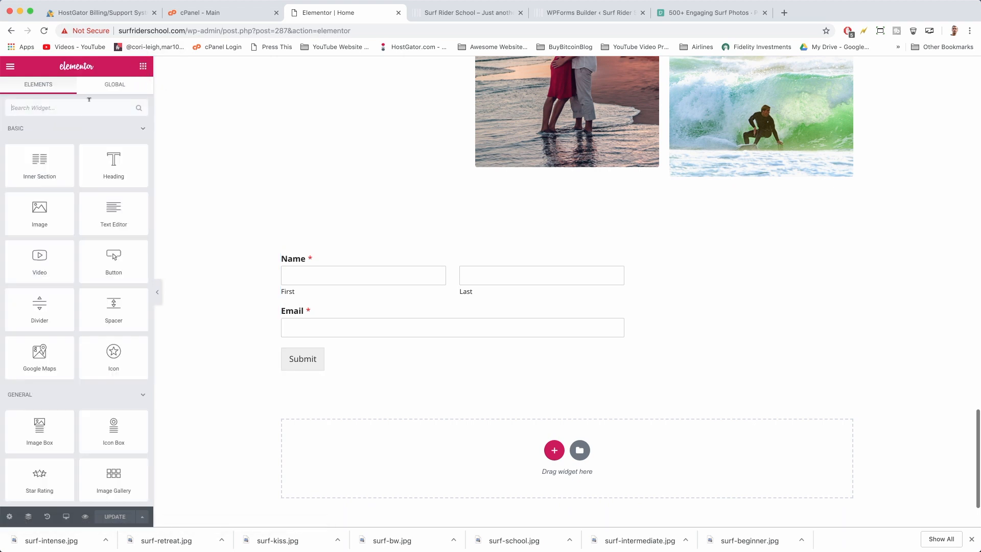
pyautogui.moveTo(39, 163); pyautogui.dragTo(529, 382)
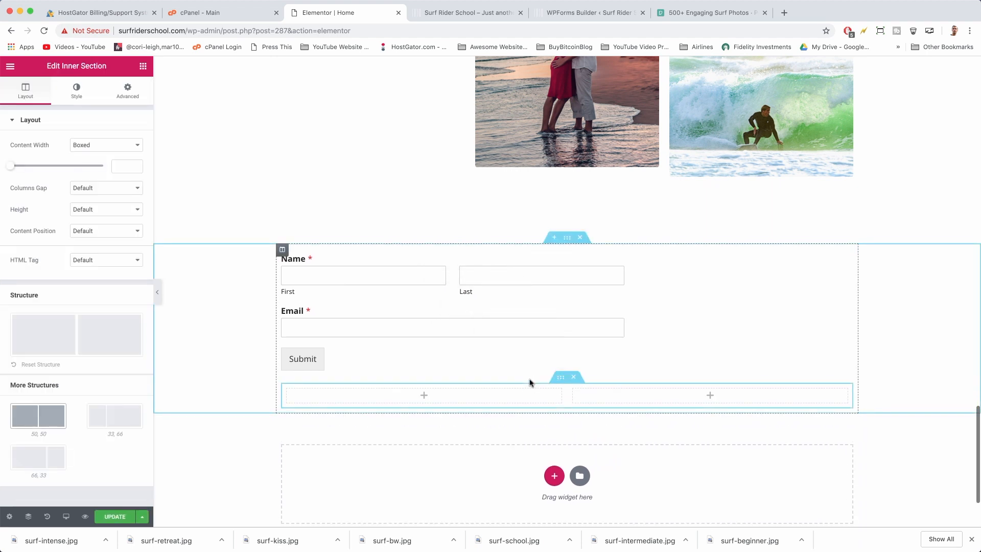
pyautogui.scroll(-2, 529, 382)
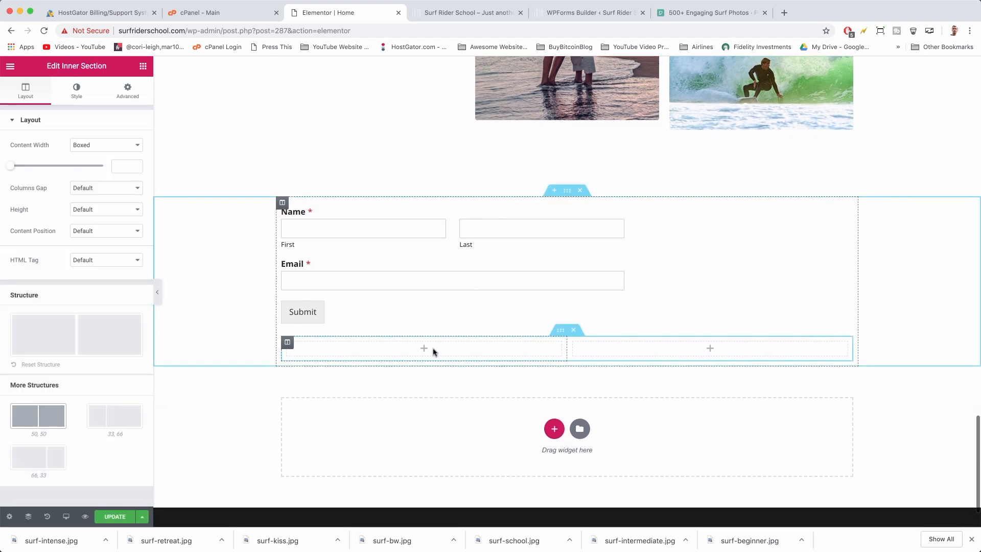
pyautogui.rightClick(287, 344)
pyautogui.click(307, 364)
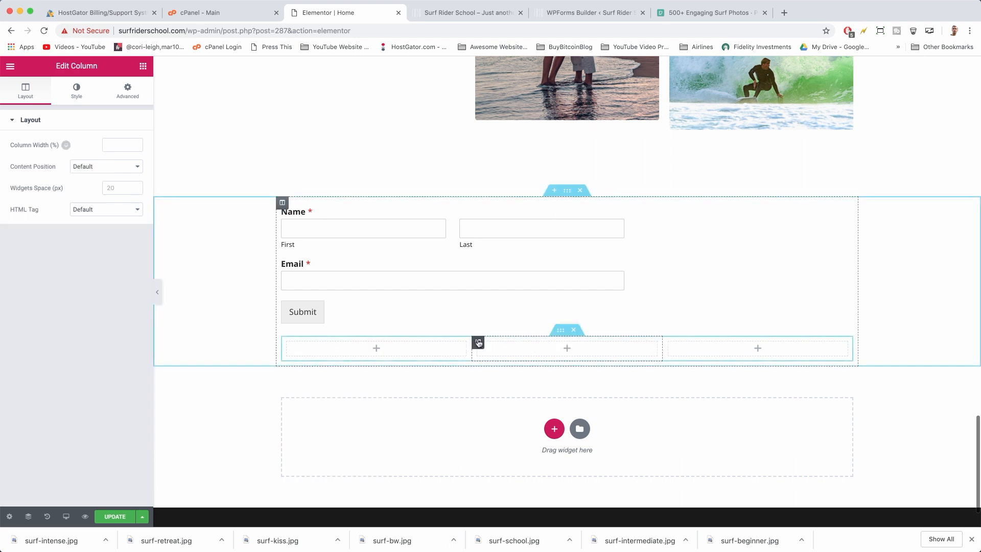
pyautogui.rightClick(478, 342)
pyautogui.click(494, 364)
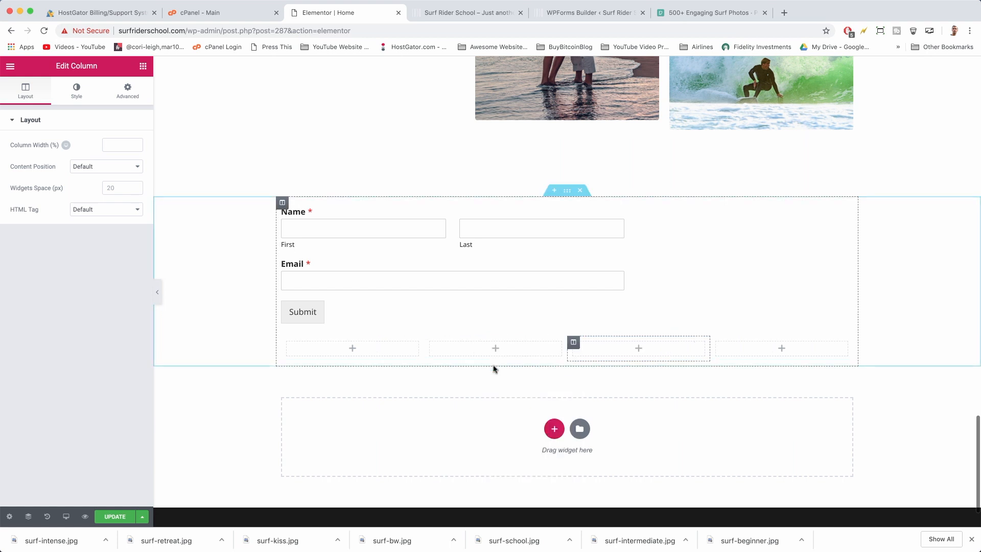
pyautogui.rightClick(574, 343)
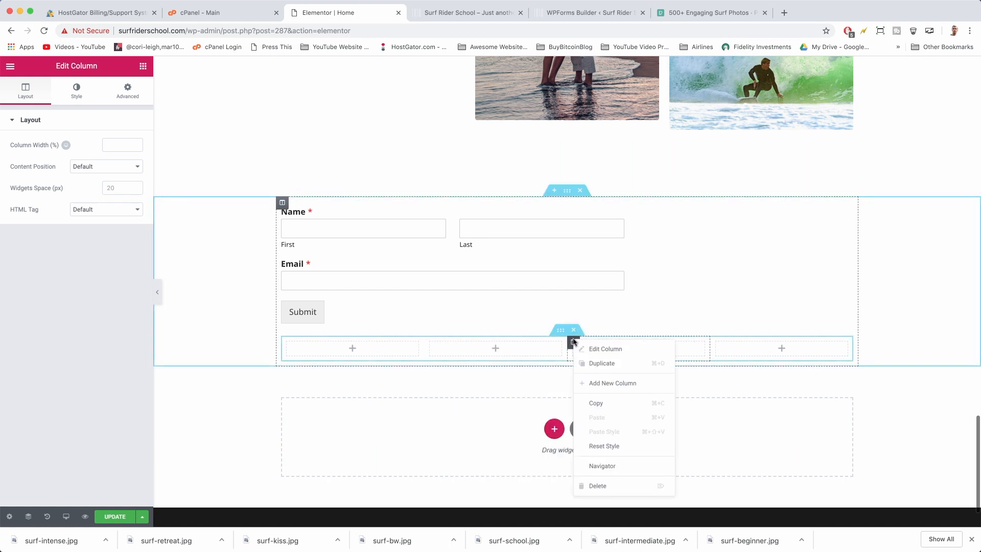
pyautogui.click(604, 487)
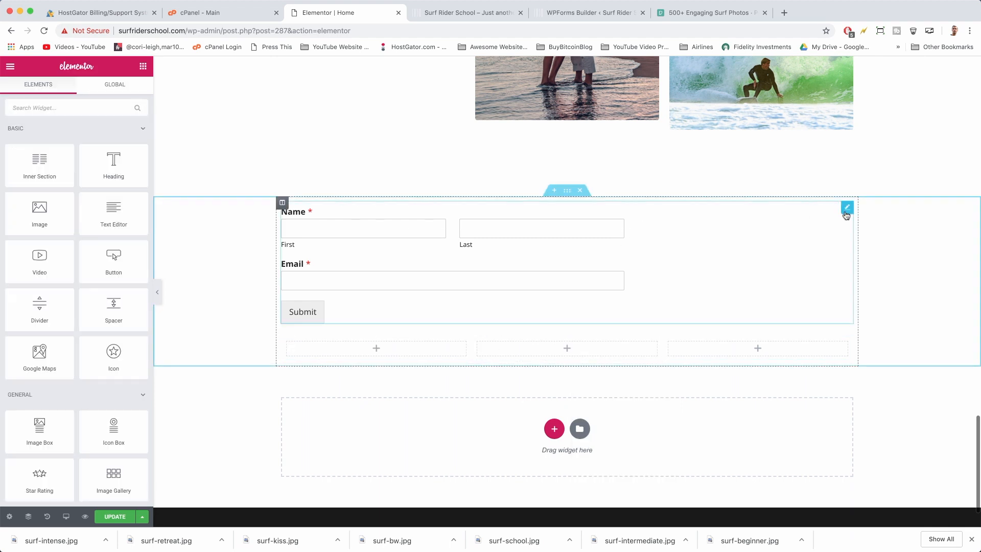
# Copy the form widget into the middle column, delete the full-width original, and update the page
pyautogui.rightClick(847, 210)
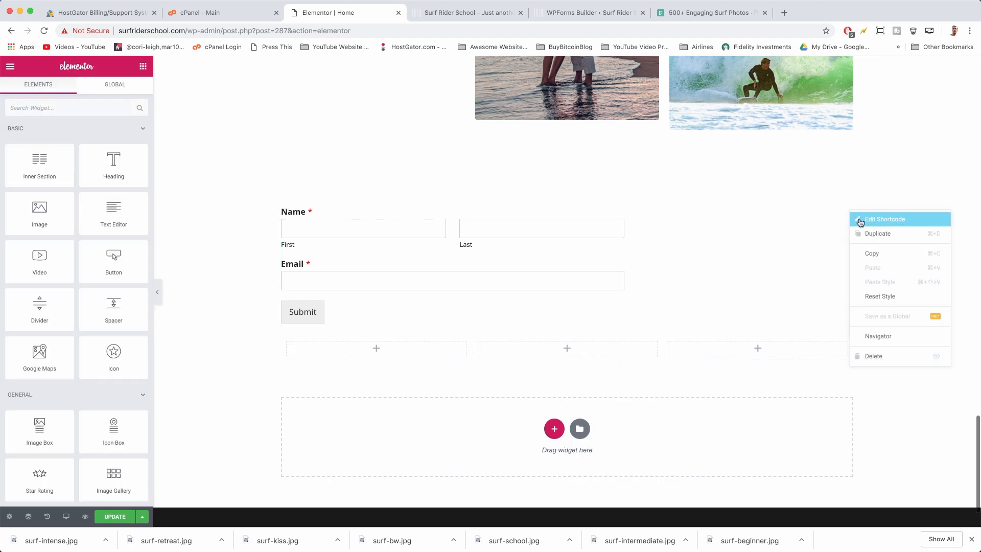
pyautogui.click(871, 254)
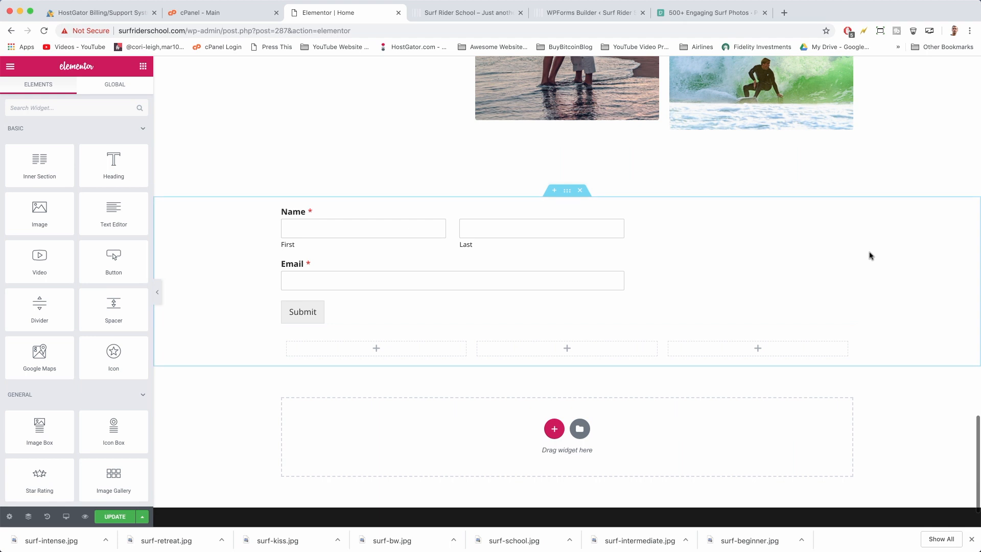
pyautogui.rightClick(554, 345)
pyautogui.click(571, 355)
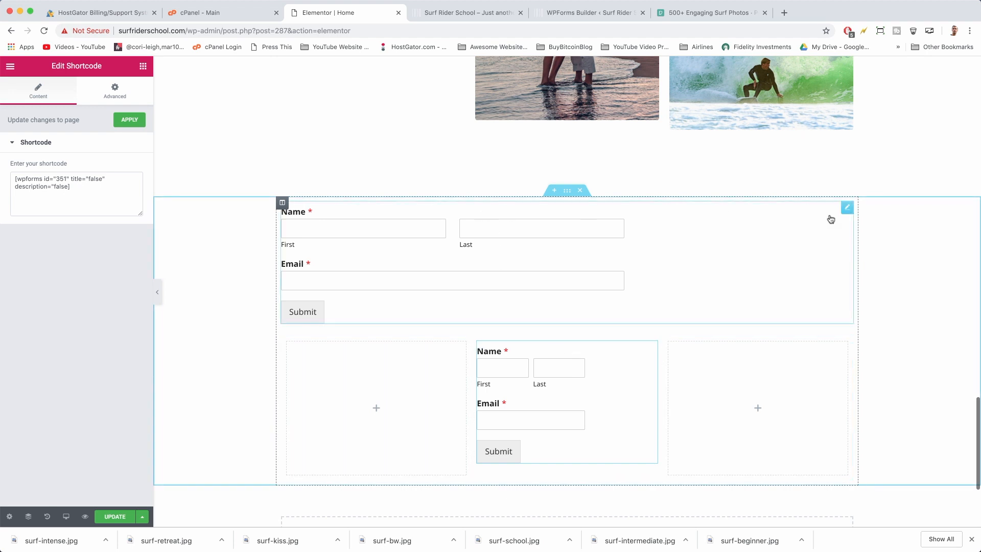
pyautogui.rightClick(847, 212)
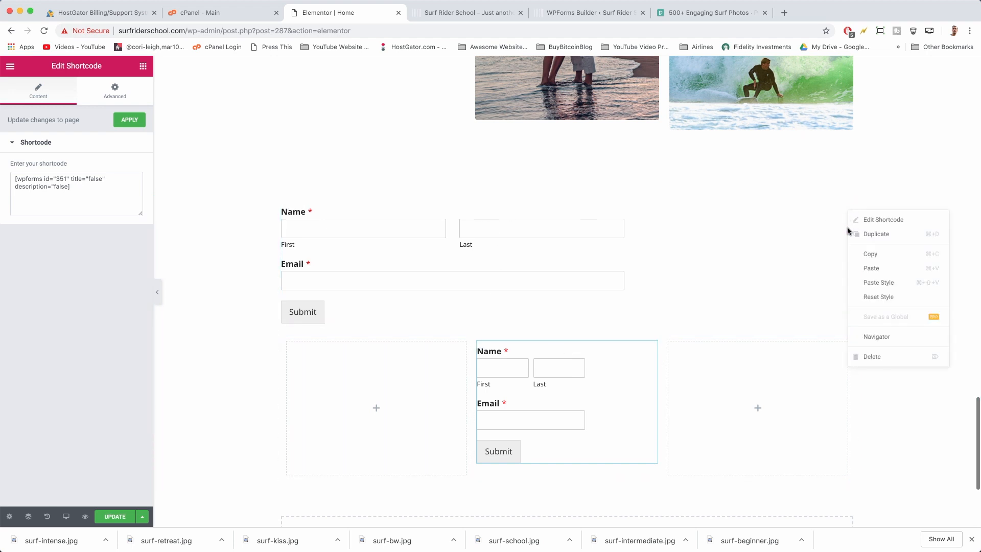
pyautogui.click(868, 359)
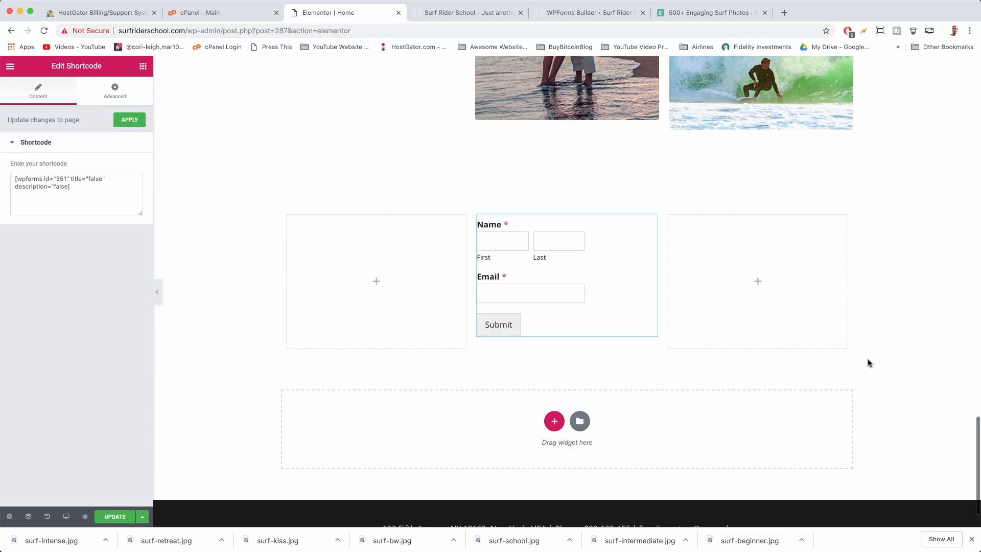
pyautogui.click(114, 516)
# Reload the live homepage and try the First and Last name fields of the narrowed form
pyautogui.click(457, 13)
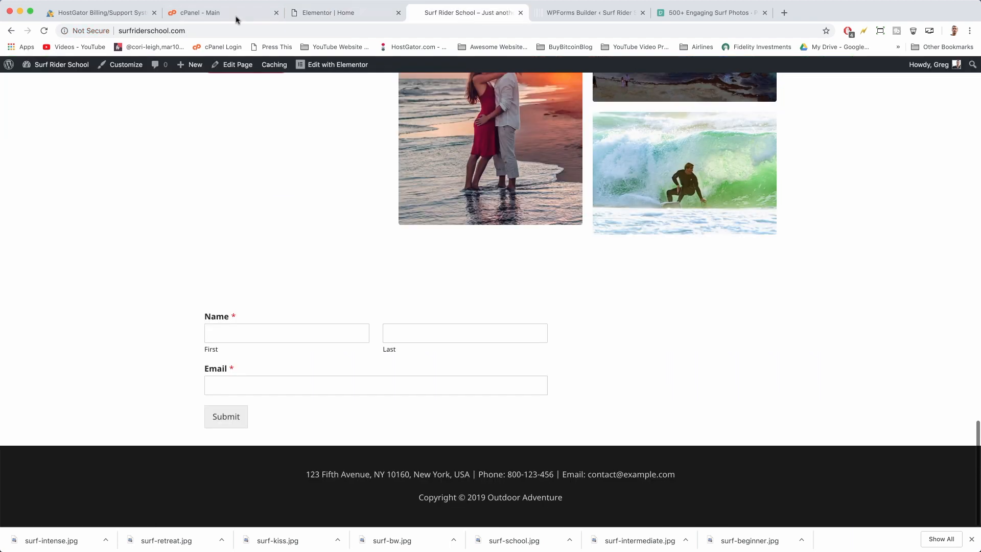
pyautogui.click(44, 31)
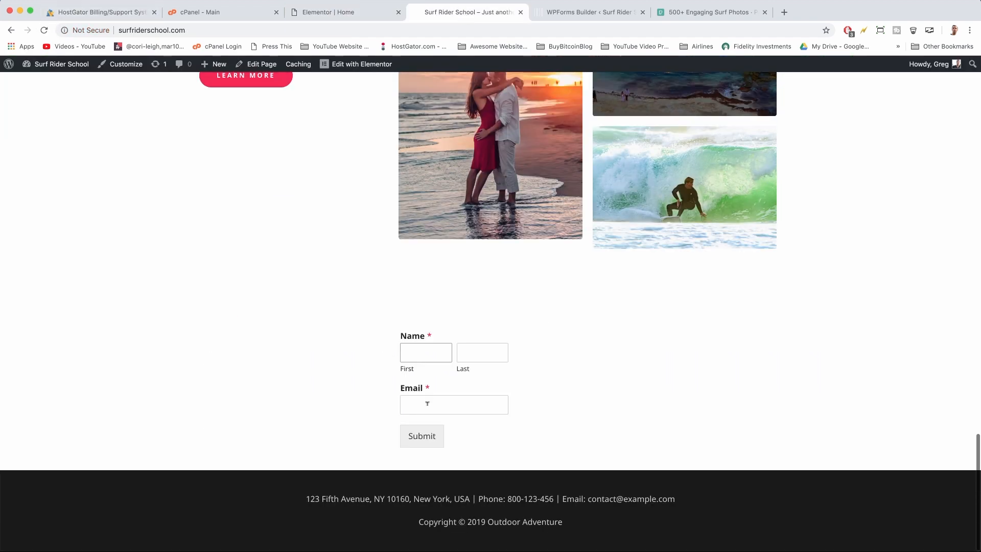
pyautogui.click(485, 352)
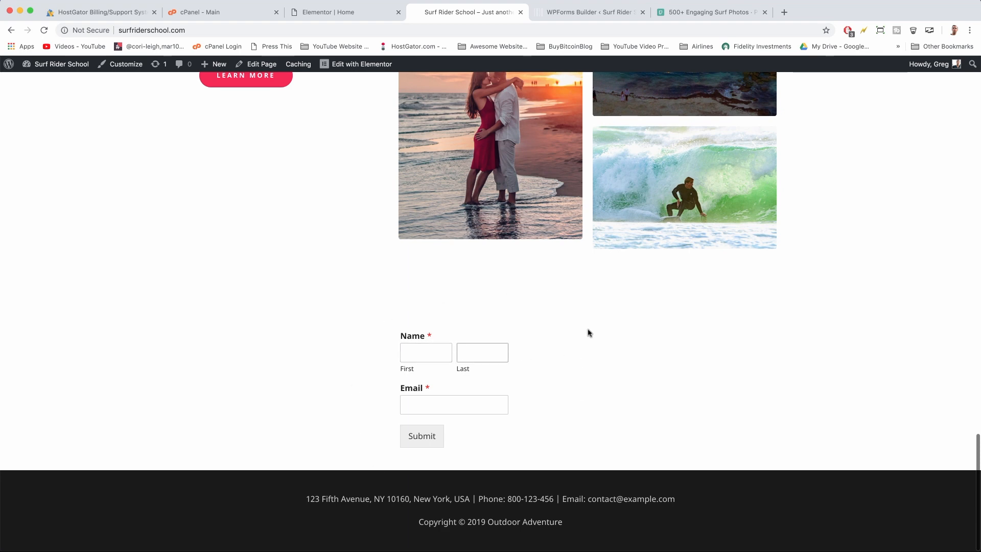
pyautogui.click(472, 352)
pyautogui.click(442, 356)
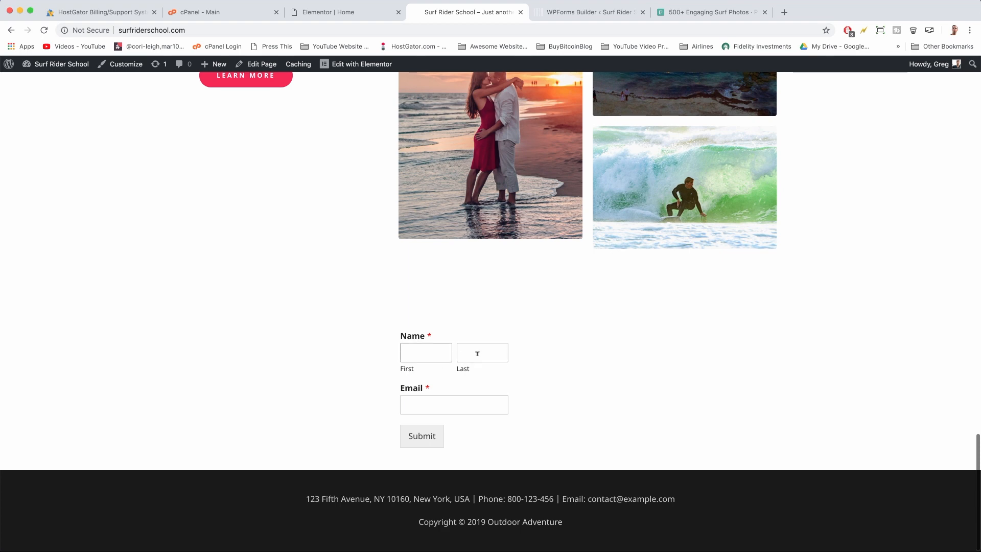
pyautogui.click(445, 352)
# Set Field Size to Large for both the Name and Email fields, save the form, and return to the site tab
pyautogui.click(587, 15)
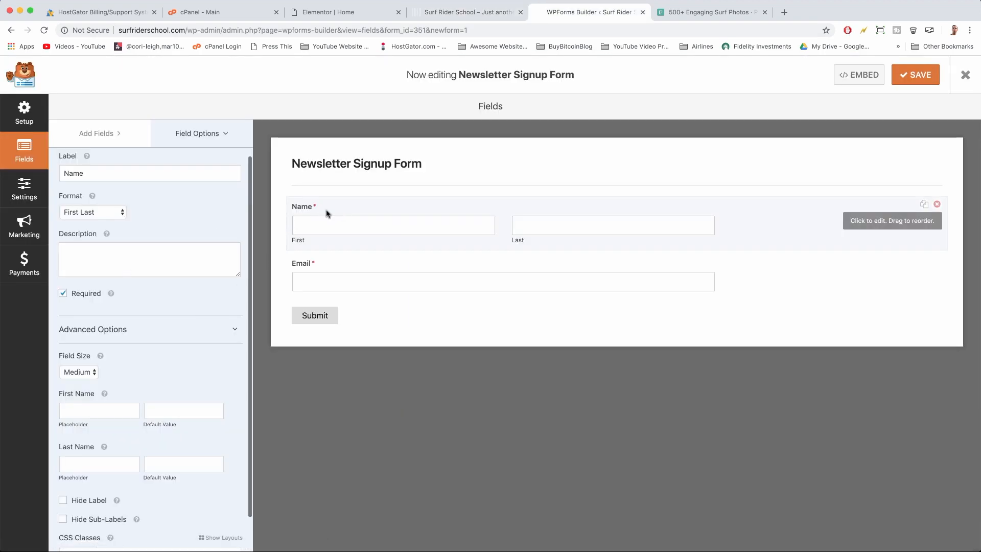
pyautogui.click(232, 329)
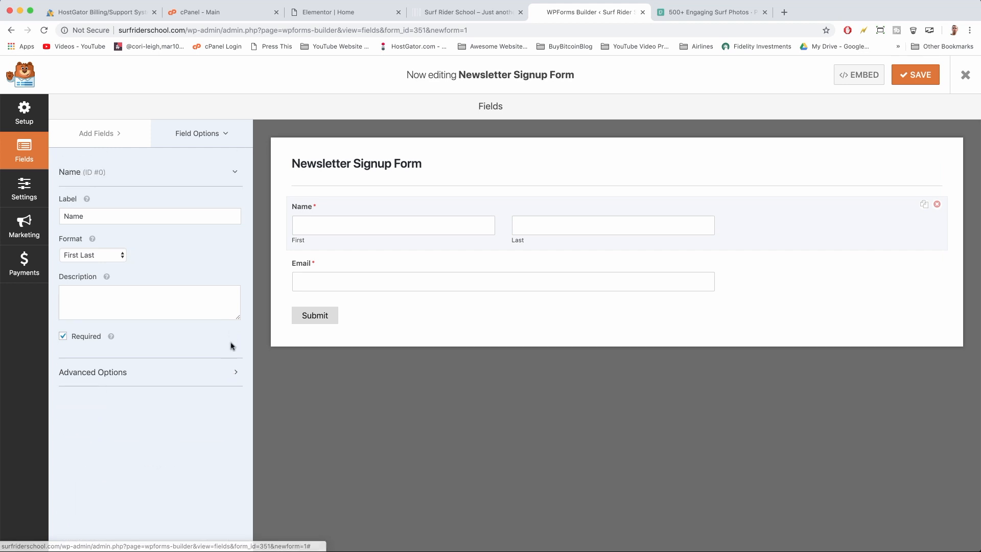
pyautogui.click(234, 373)
pyautogui.scroll(-3, 234, 339)
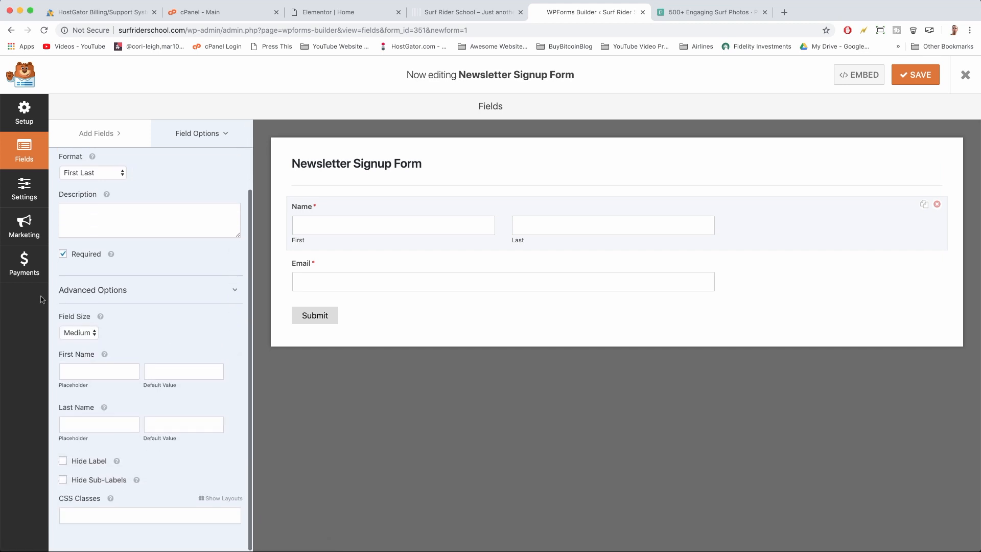
pyautogui.click(86, 334)
pyautogui.click(84, 341)
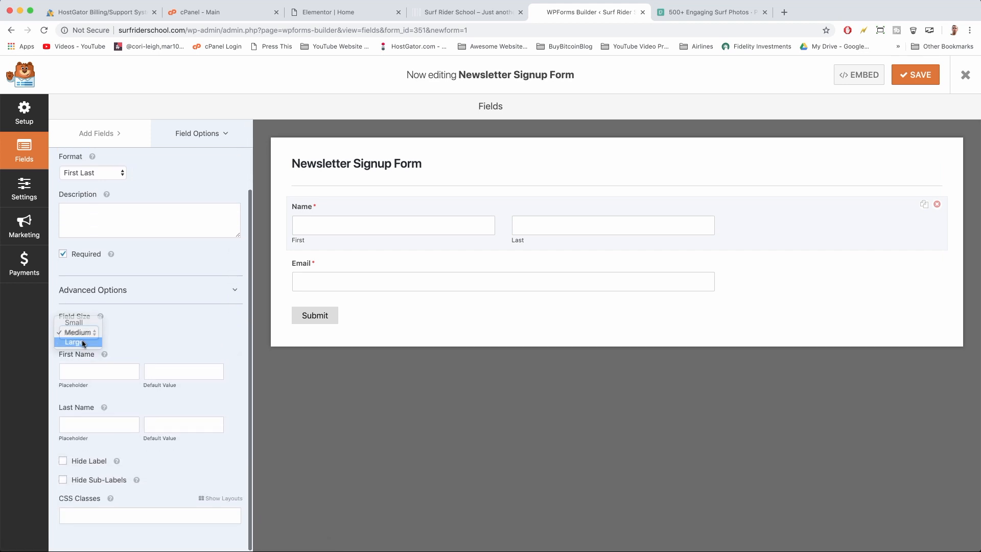
pyautogui.click(360, 268)
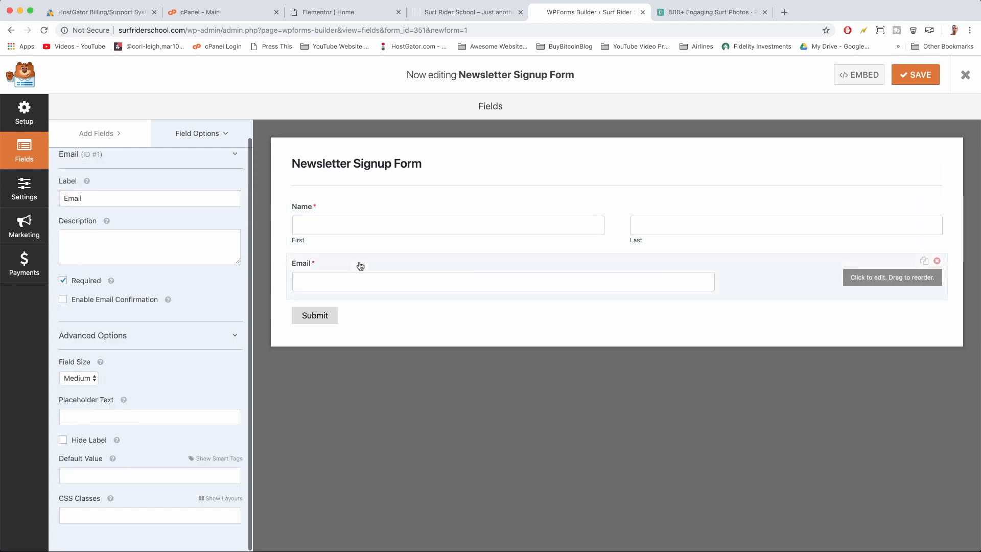
pyautogui.click(83, 380)
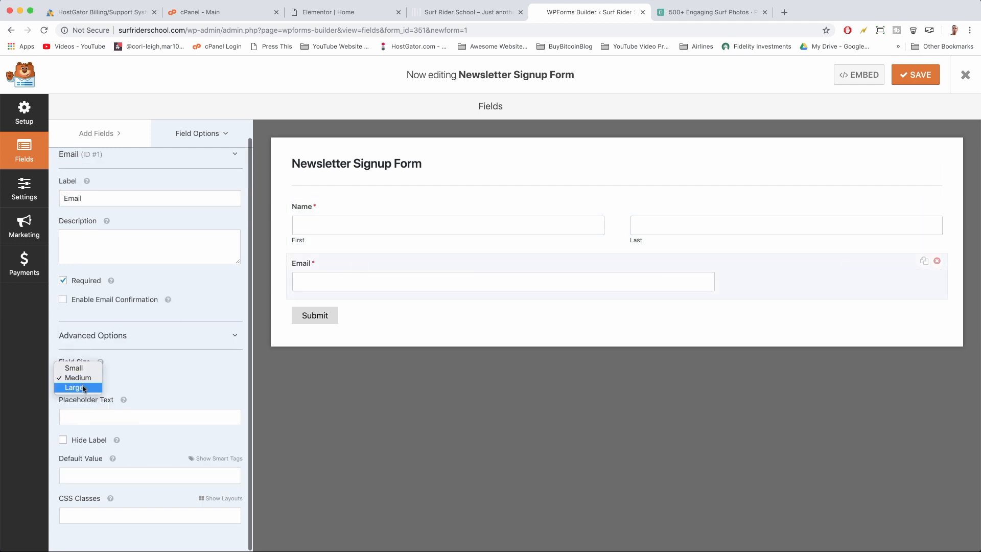
pyautogui.click(83, 388)
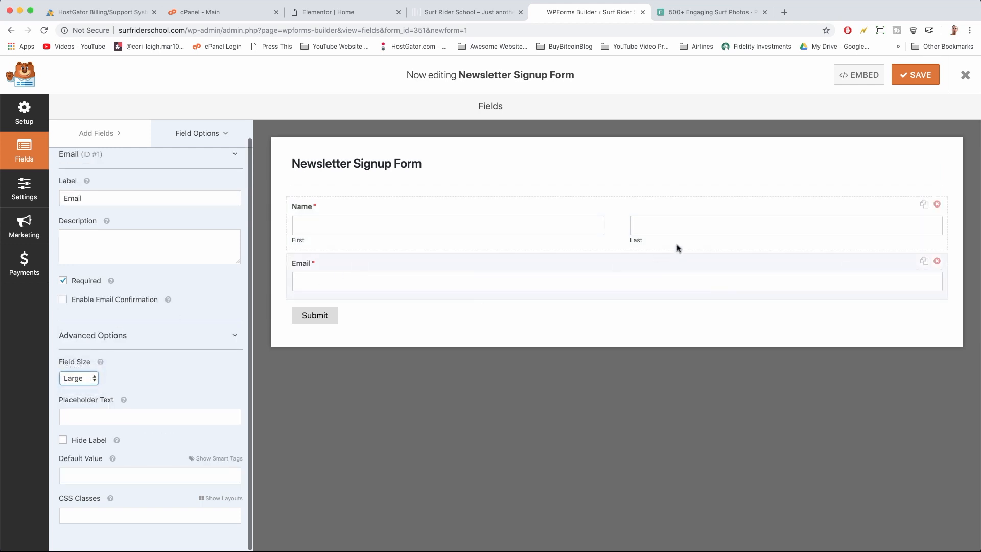
pyautogui.click(909, 76)
pyautogui.click(470, 13)
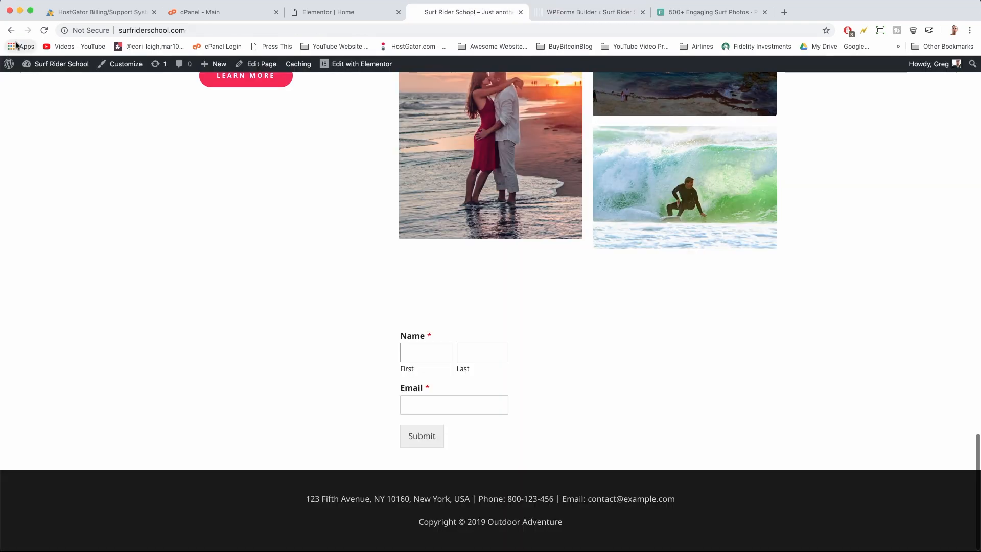
pyautogui.click(43, 31)
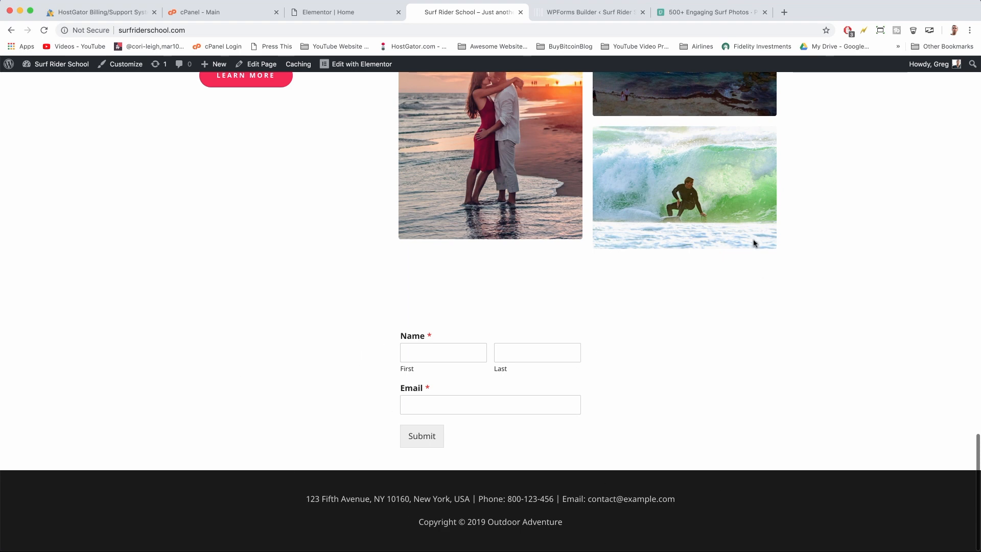
pyautogui.click(557, 349)
pyautogui.click(459, 353)
pyautogui.click(456, 406)
pyautogui.scroll(1, 380, 307)
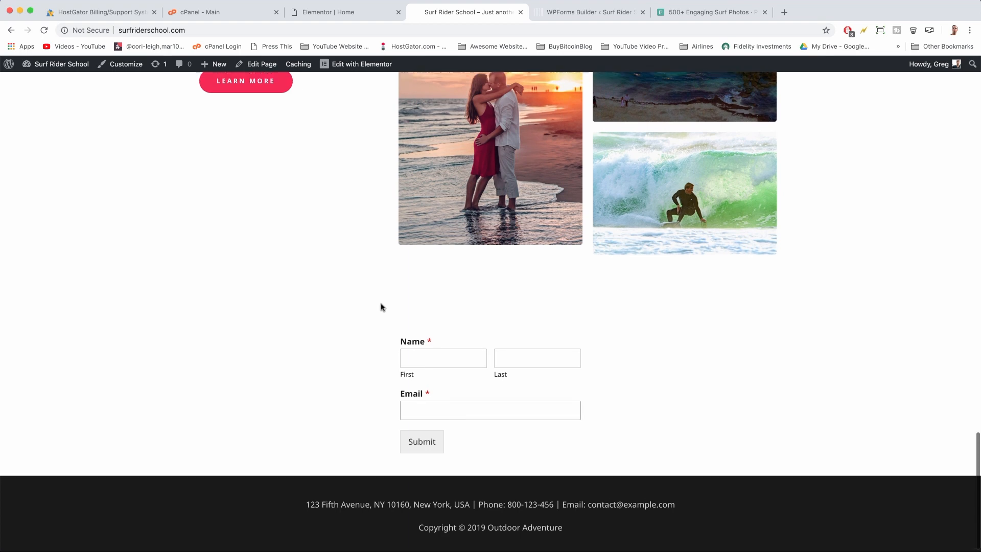
pyautogui.scroll(4, 380, 307)
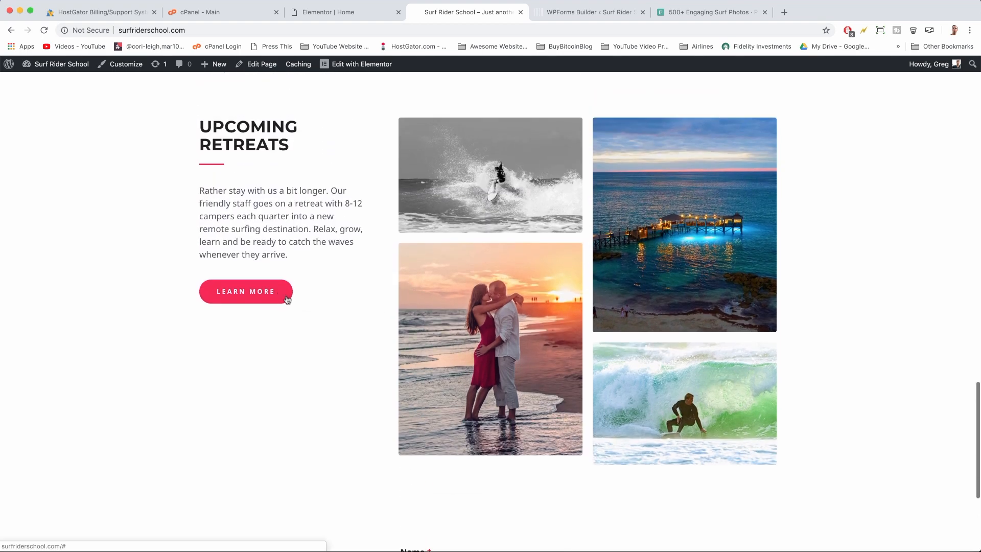
pyautogui.scroll(-4, 288, 300)
pyautogui.scroll(7, 344, 359)
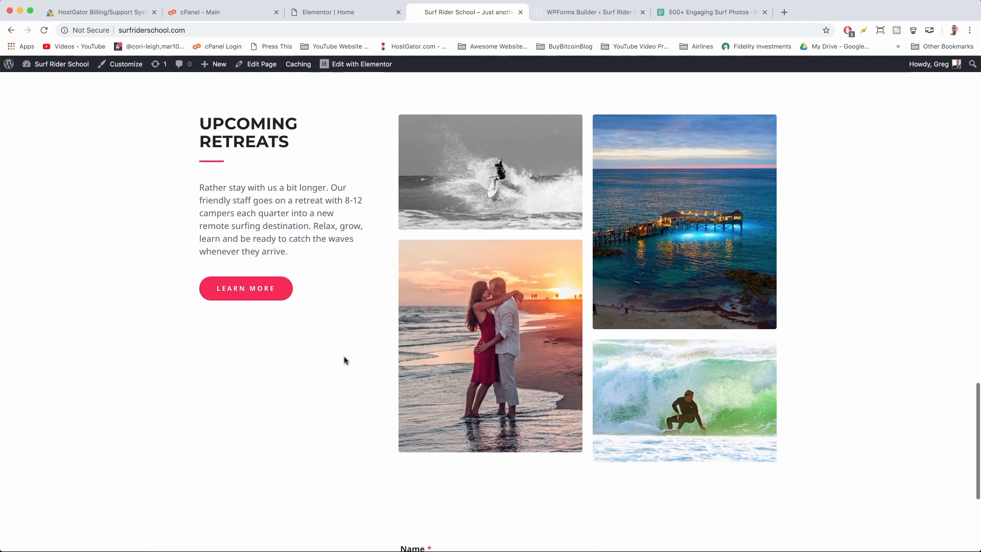
pyautogui.scroll(8, 344, 360)
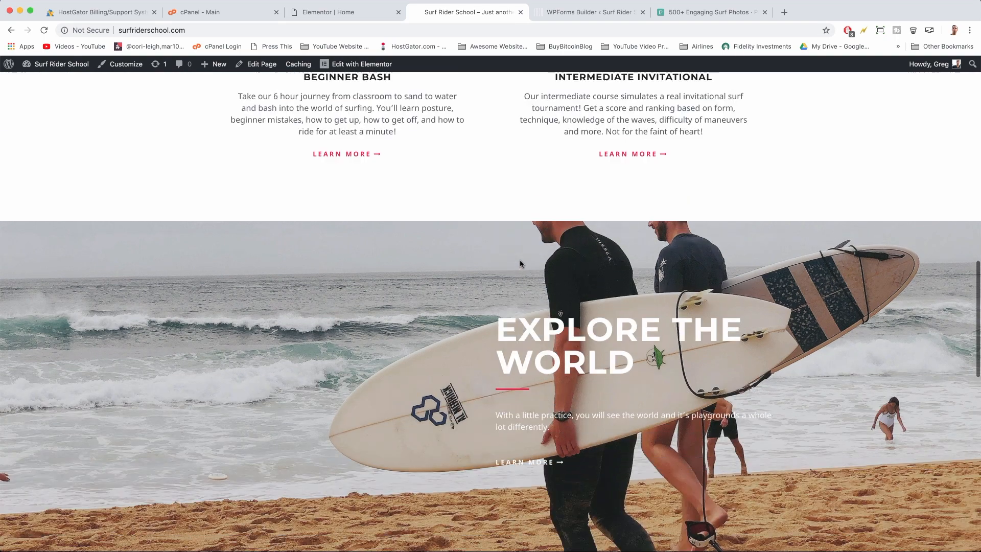
pyautogui.scroll(-12, 520, 264)
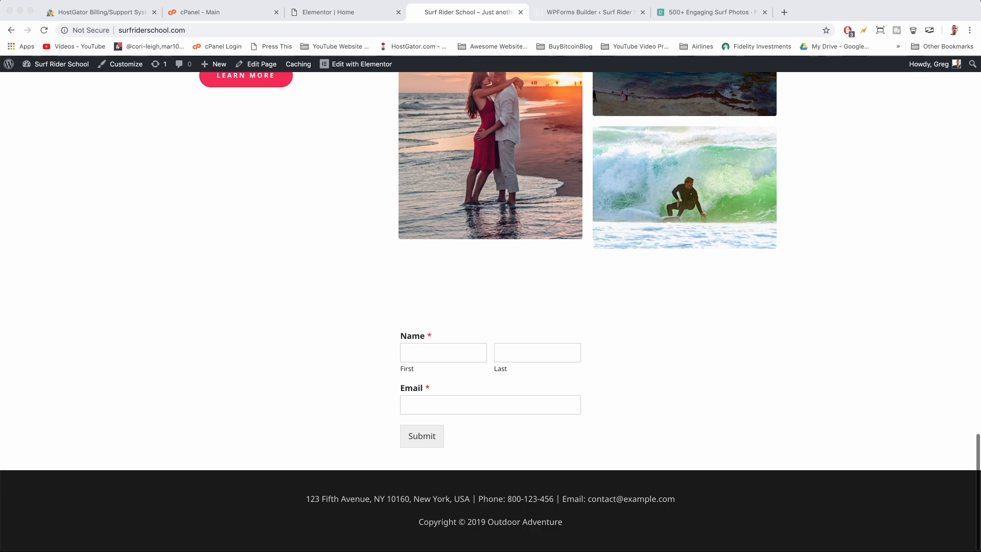
pyautogui.click(789, 550)
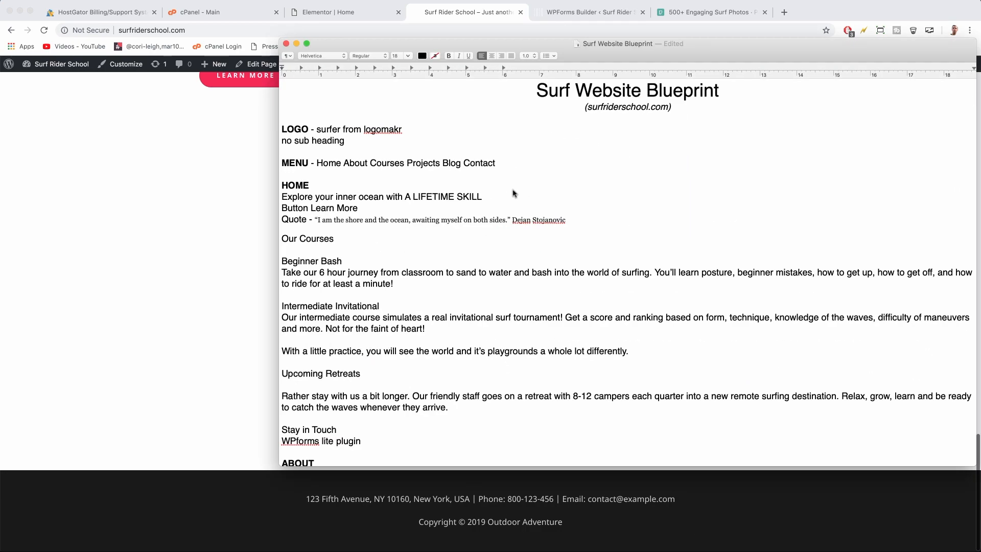
# Copy the Additional CSS block (8px radius, #fb2056 border, 44px height) and return to the browser
pyautogui.scroll(-20, 513, 193)
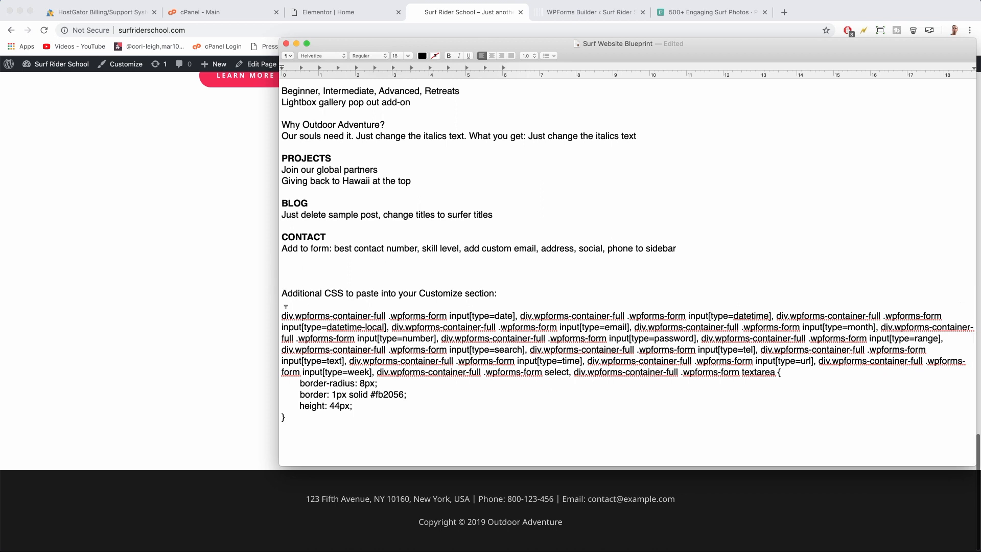
pyautogui.moveTo(281, 315); pyautogui.dragTo(412, 414)
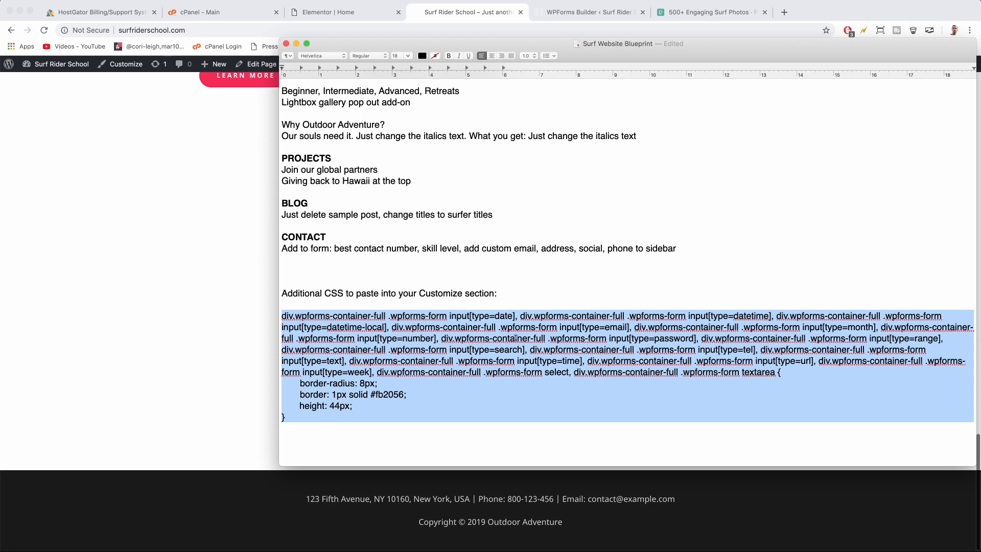
pyautogui.rightClick(514, 337)
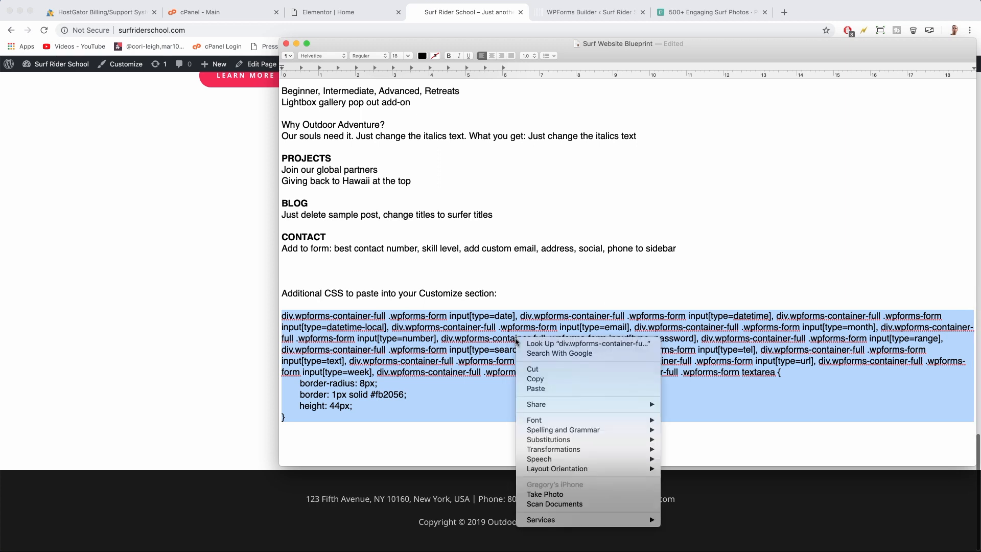
pyautogui.click(535, 378)
pyautogui.click(249, 274)
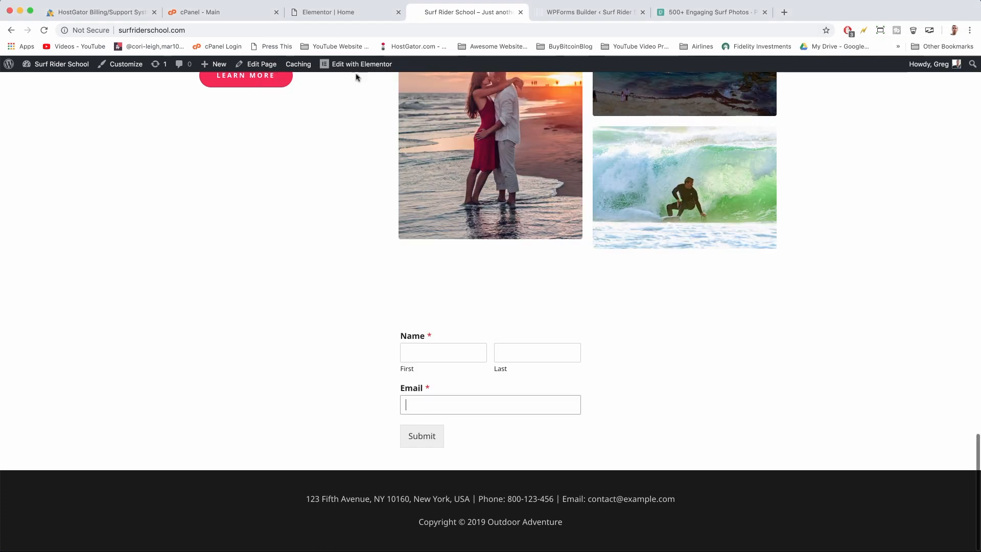
# Load surfriderschool.com in a new tab and open the Customizer's Additional CSS panel
pyautogui.click(567, 13)
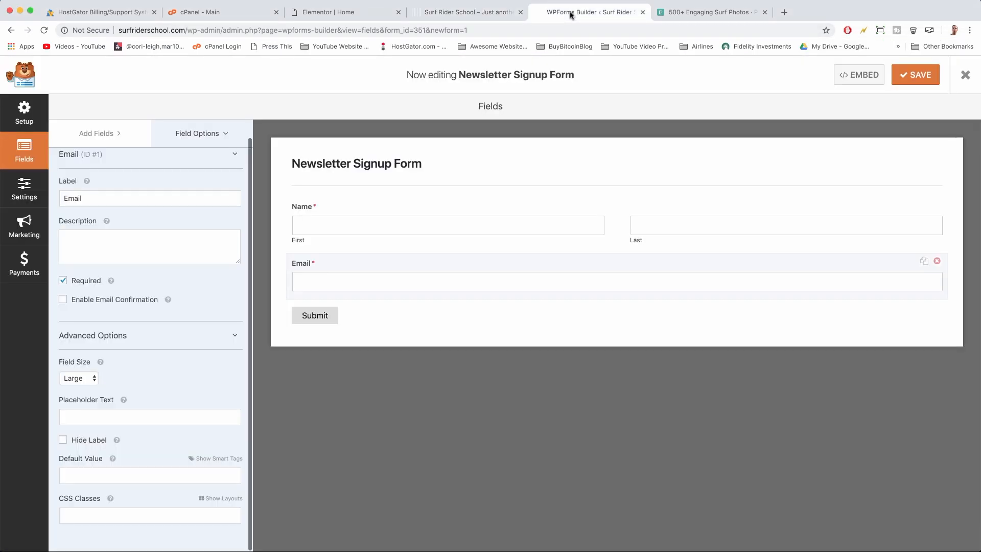
pyautogui.click(784, 13)
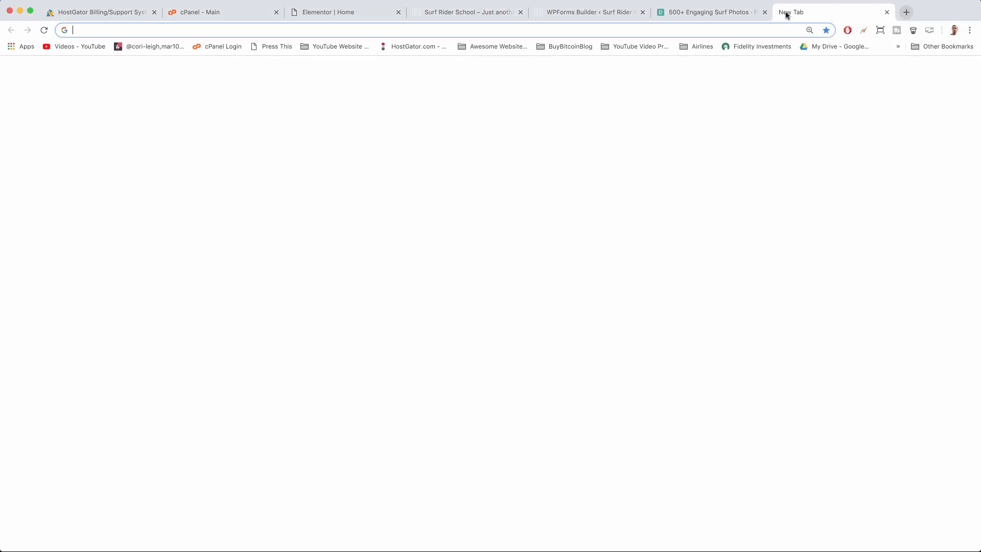
pyautogui.write('sur')
pyautogui.press('Return')
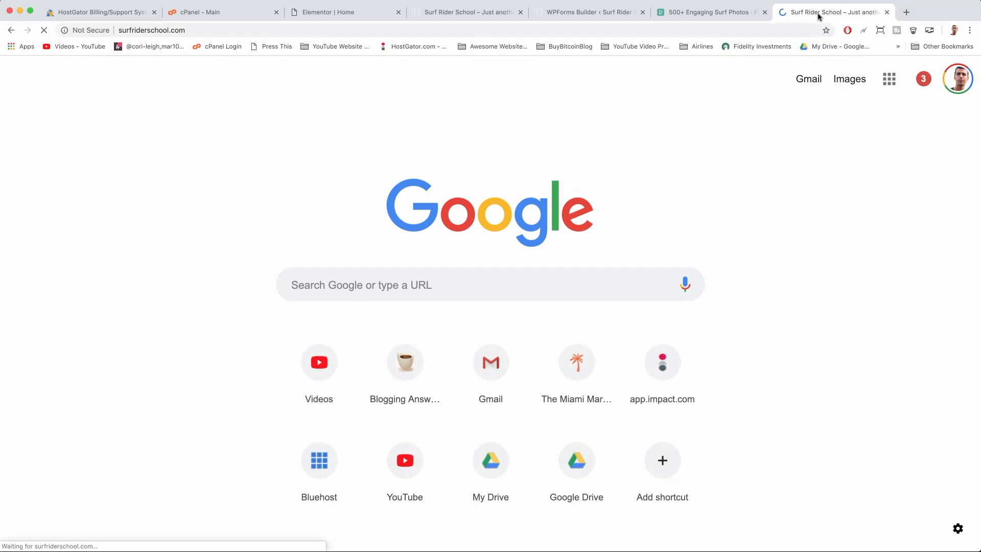
pyautogui.moveTo(816, 12); pyautogui.dragTo(563, 15)
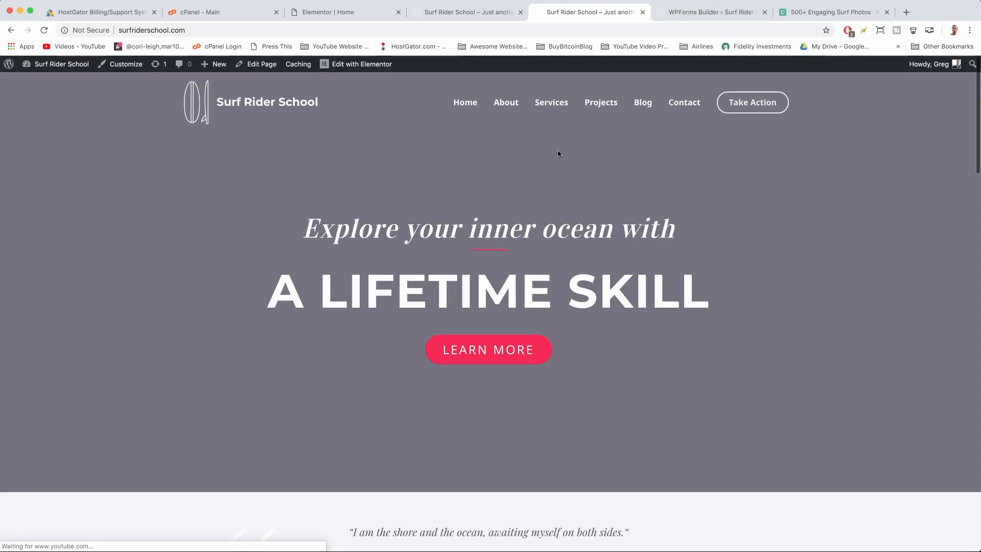
pyautogui.click(129, 64)
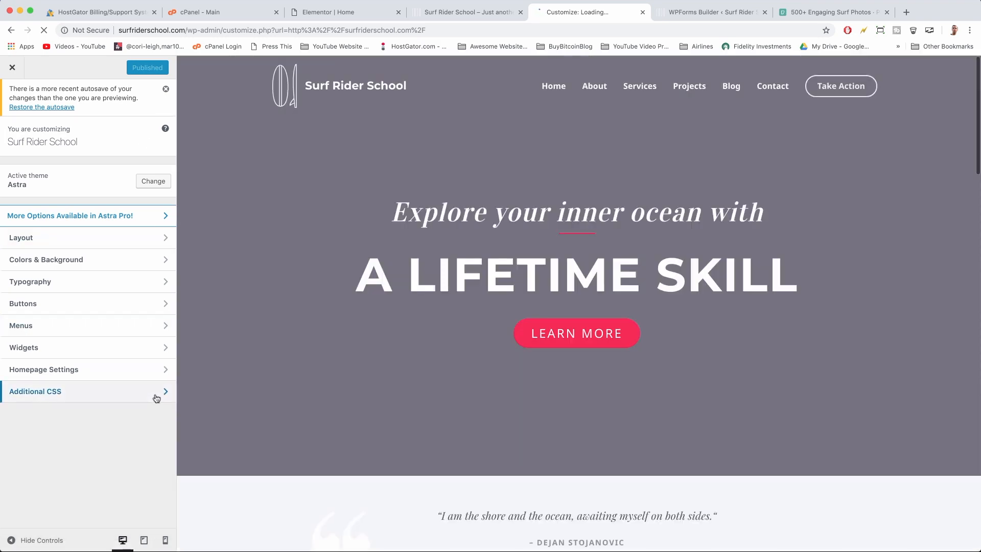
pyautogui.click(160, 394)
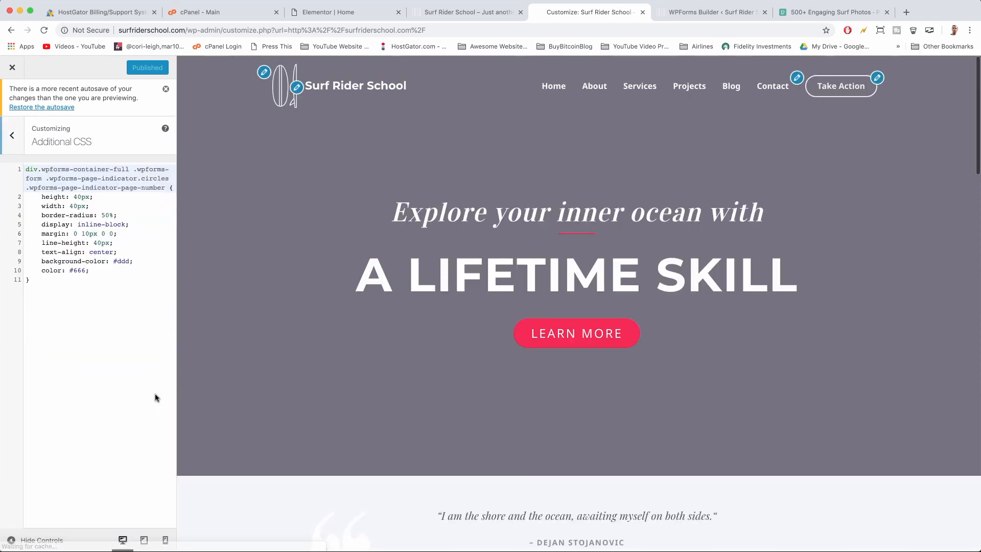
# Replace the existing Additional CSS with the pasted WPForms field rule
pyautogui.click(59, 268)
pyautogui.moveTo(63, 279); pyautogui.dragTo(21, 166)
pyautogui.press('BackSpace')
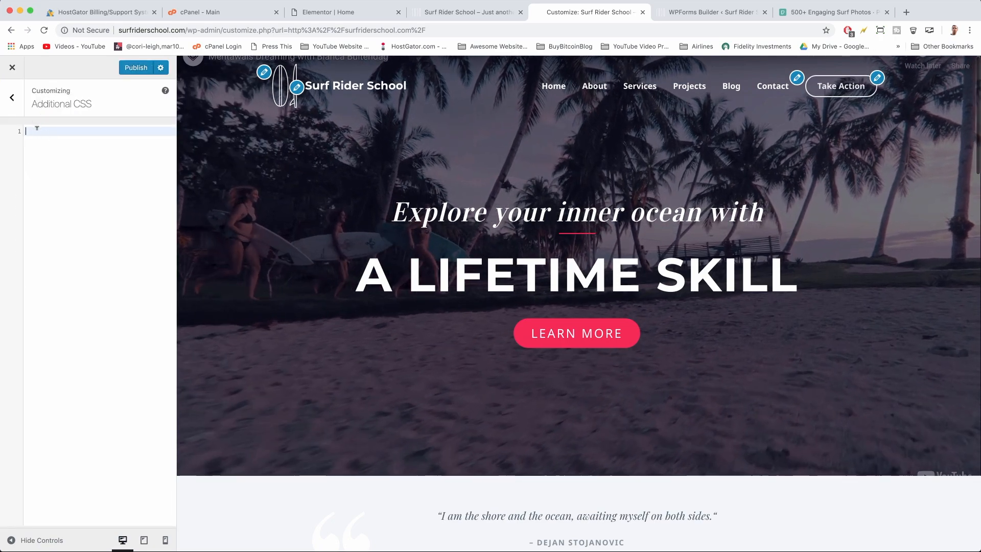
pyautogui.rightClick(37, 128)
pyautogui.click(60, 193)
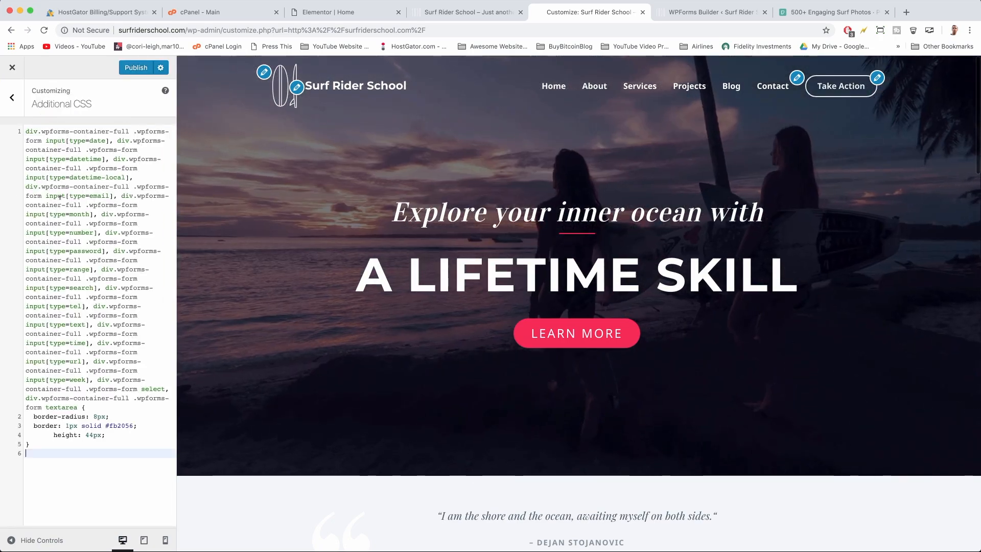
pyautogui.scroll(-15, 406, 333)
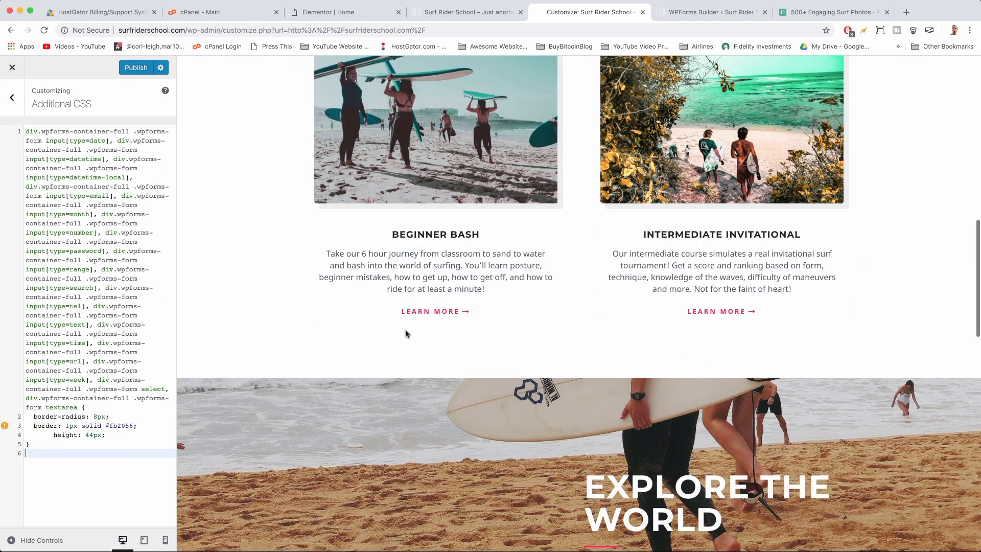
pyautogui.scroll(-15, 406, 333)
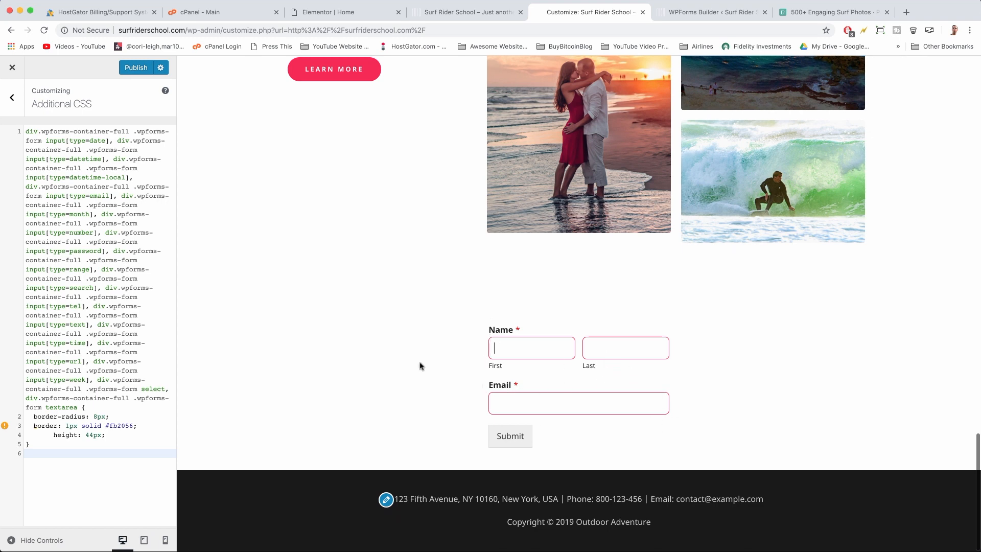
# Fix the indentation around height: 44px, remove the stray blank line, and publish
pyautogui.click(54, 434)
pyautogui.press('BackSpace')
pyautogui.press('BackSpace')
pyautogui.press('BackSpace')
pyautogui.press('BackSpace')
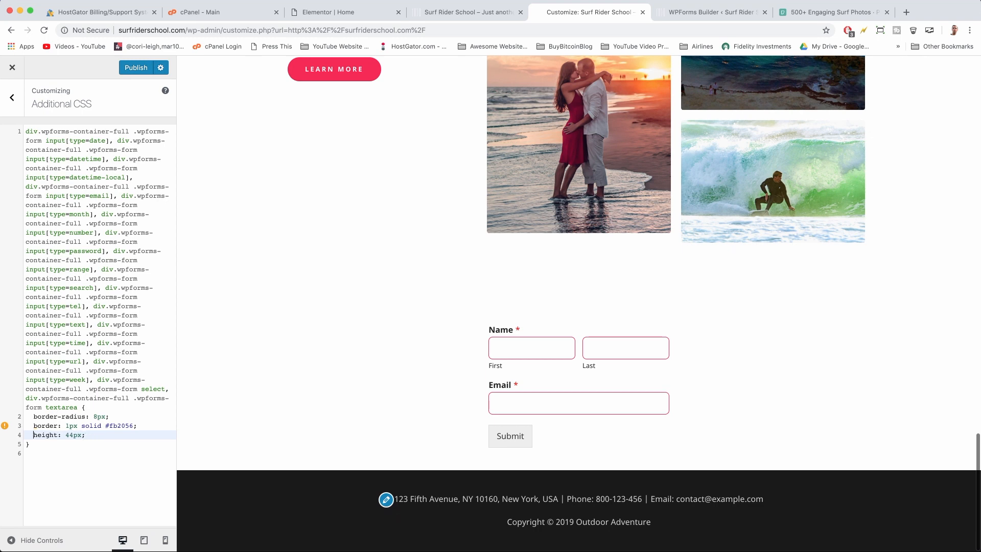
pyautogui.press('Return')
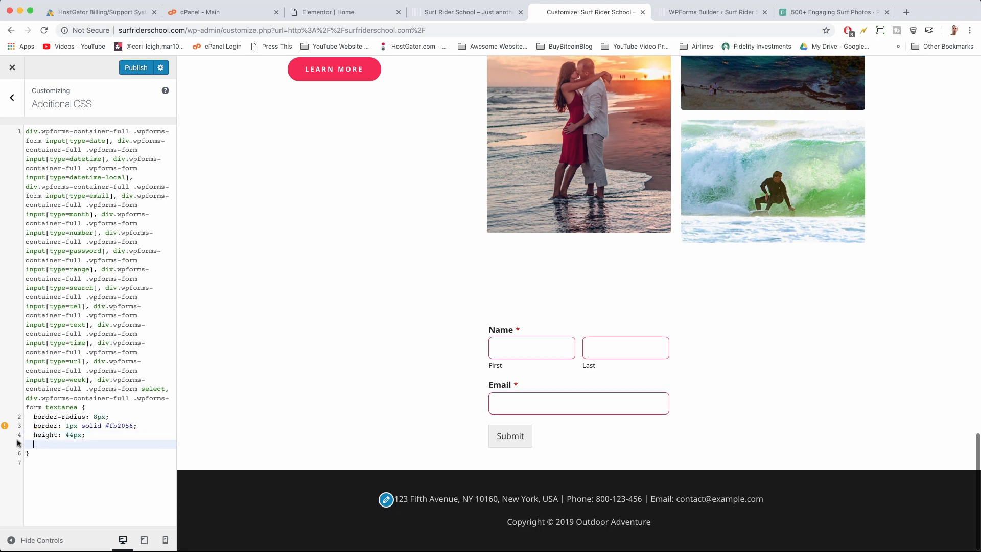
pyautogui.click(93, 434)
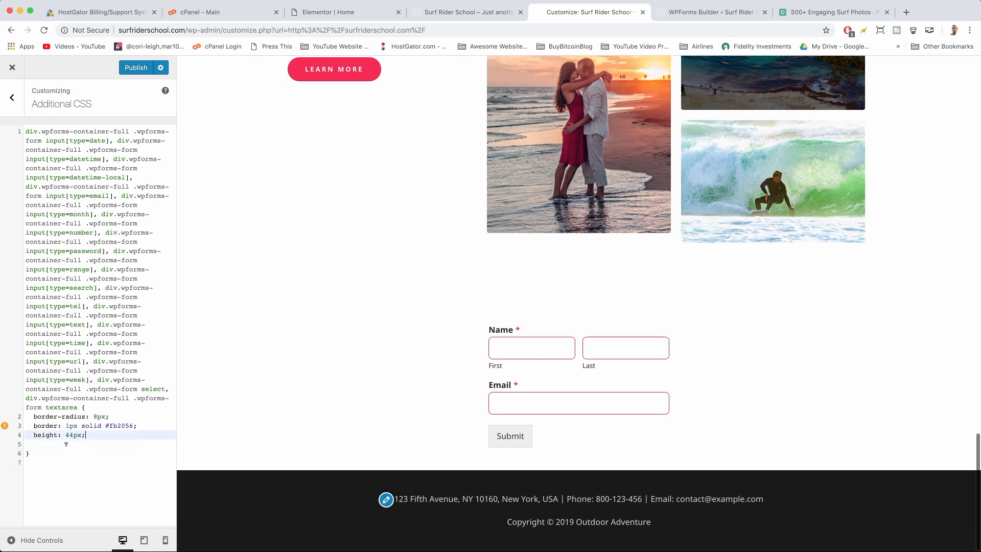
pyautogui.click(60, 449)
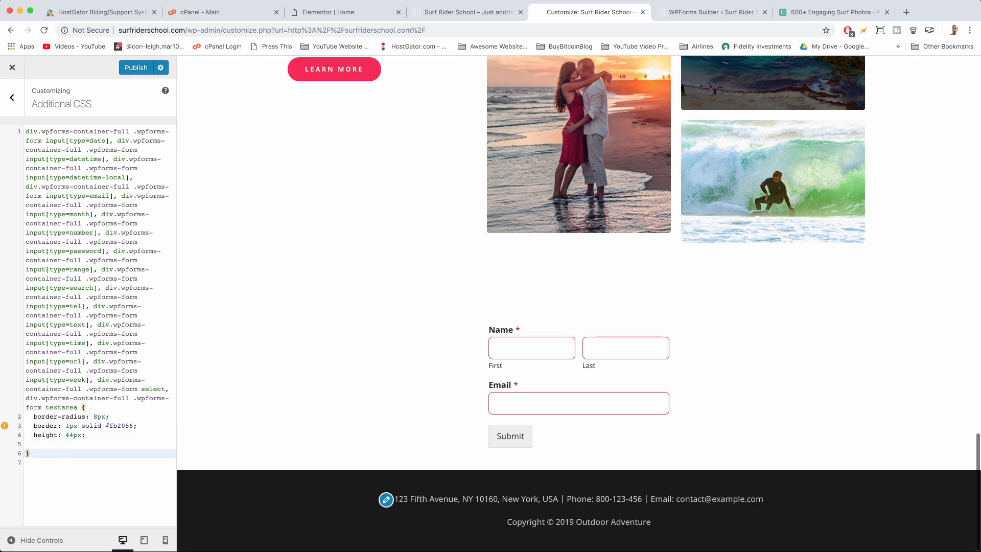
pyautogui.press('Up')
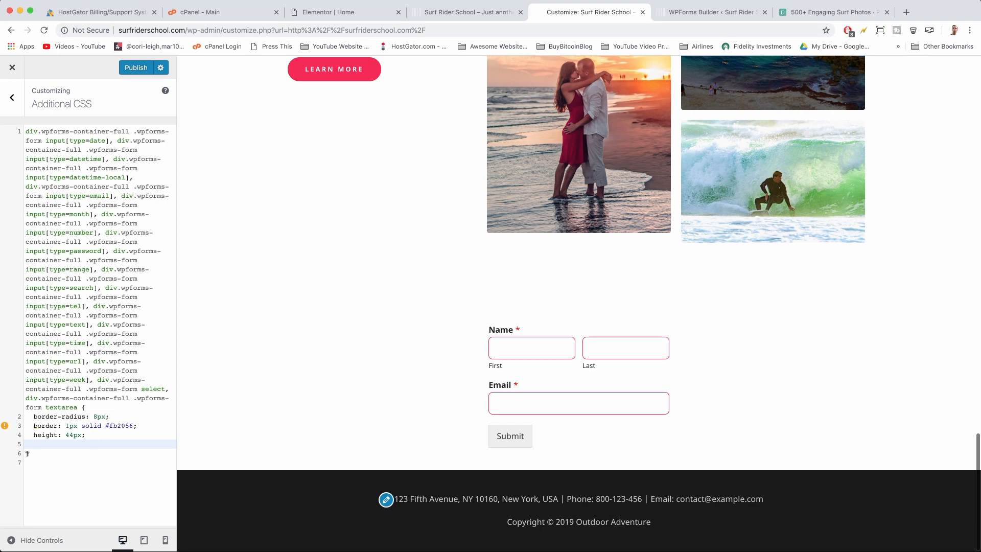
pyautogui.press('BackSpace')
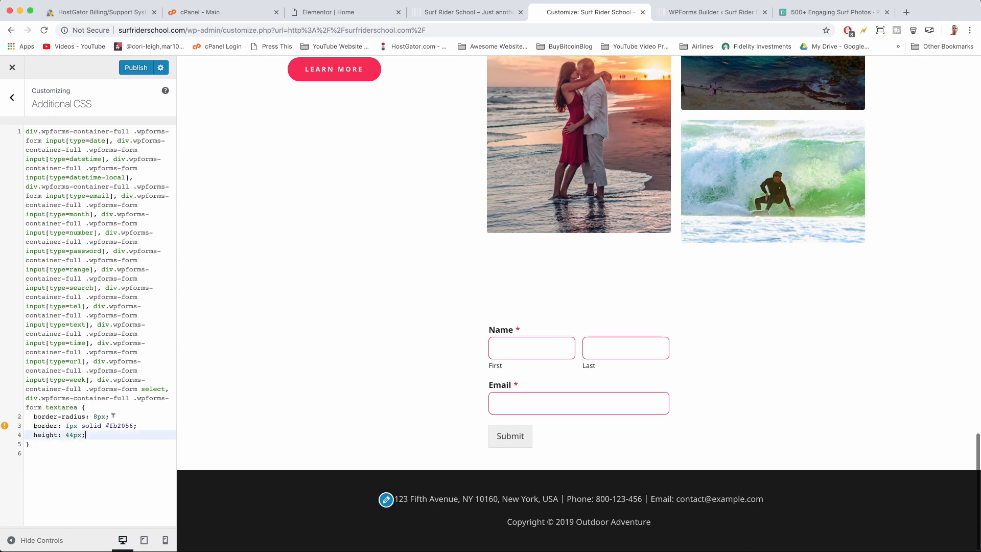
pyautogui.click(132, 69)
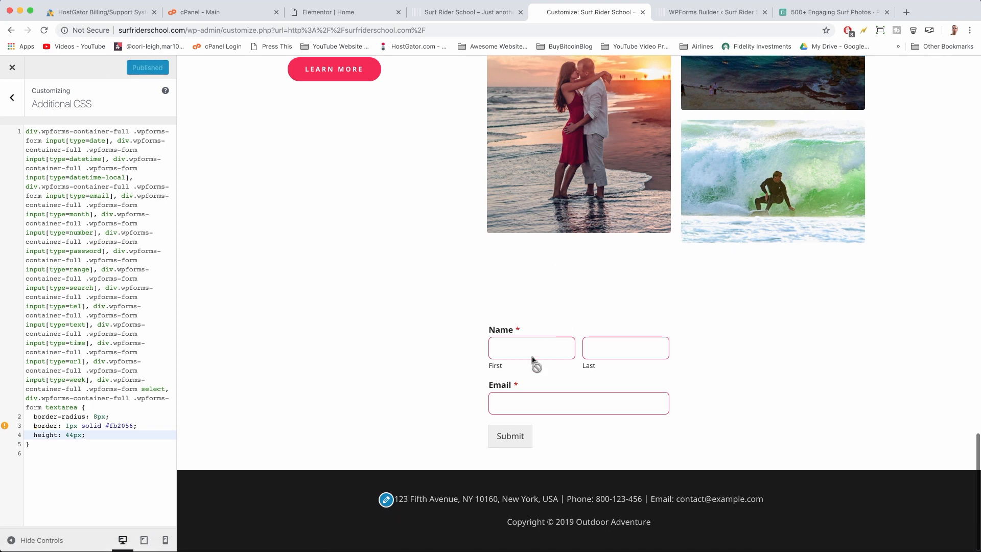
# Change the form's Submit Button Text to 'Join Our Newsletter' and save
pyautogui.click(688, 12)
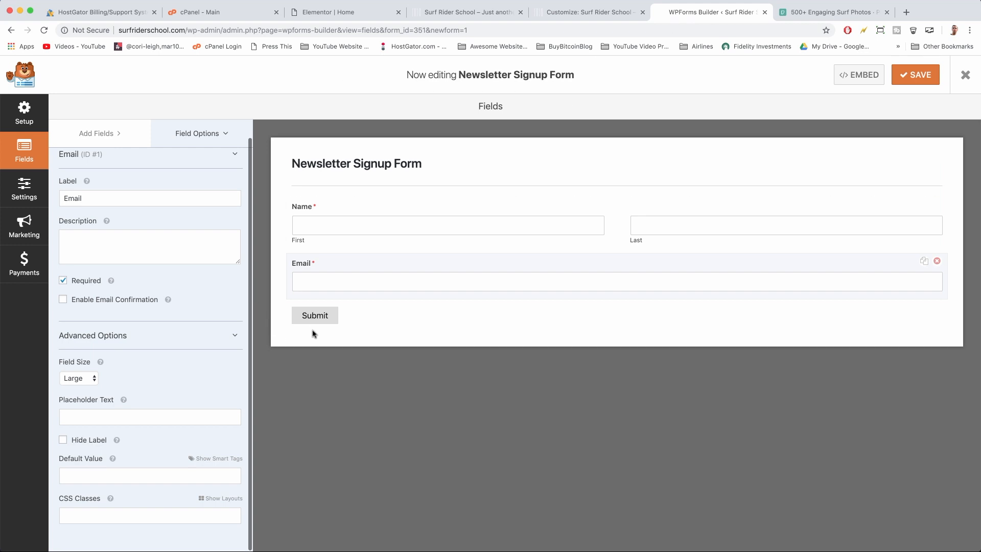
pyautogui.click(329, 316)
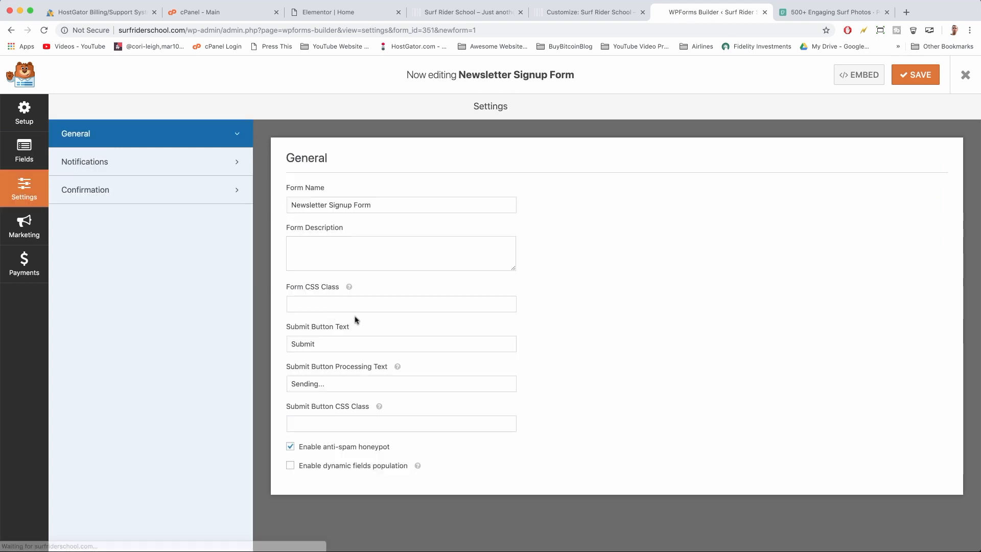
pyautogui.doubleClick(327, 337)
pyautogui.write('Join Our Newsletter')
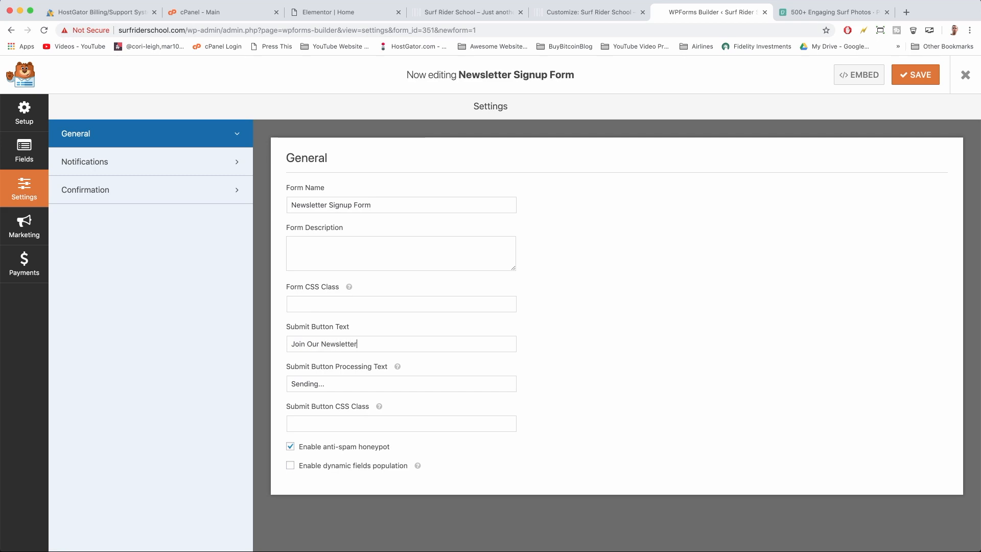
pyautogui.click(914, 74)
# Reload the live site to check the new button and test the first name field
pyautogui.click(588, 12)
pyautogui.click(450, 13)
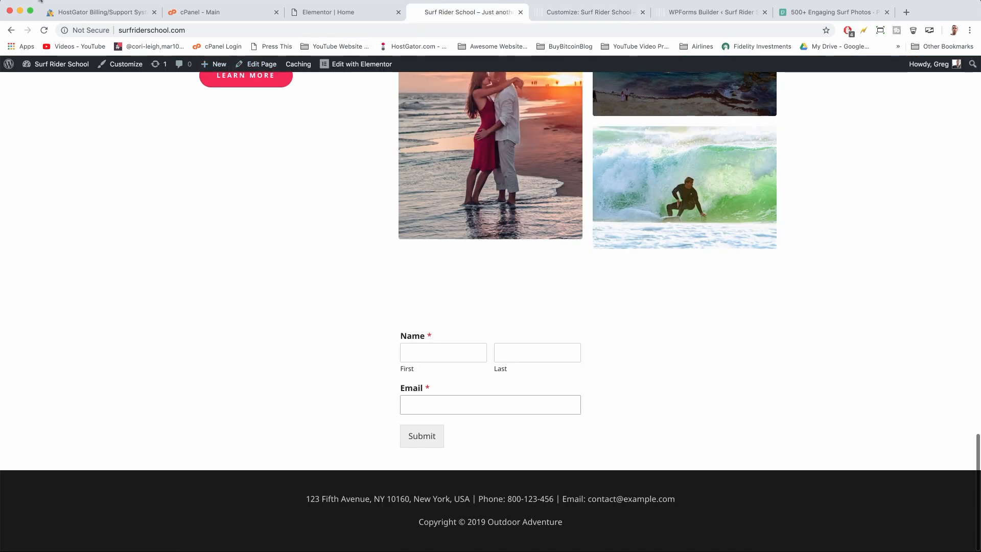
pyautogui.click(44, 28)
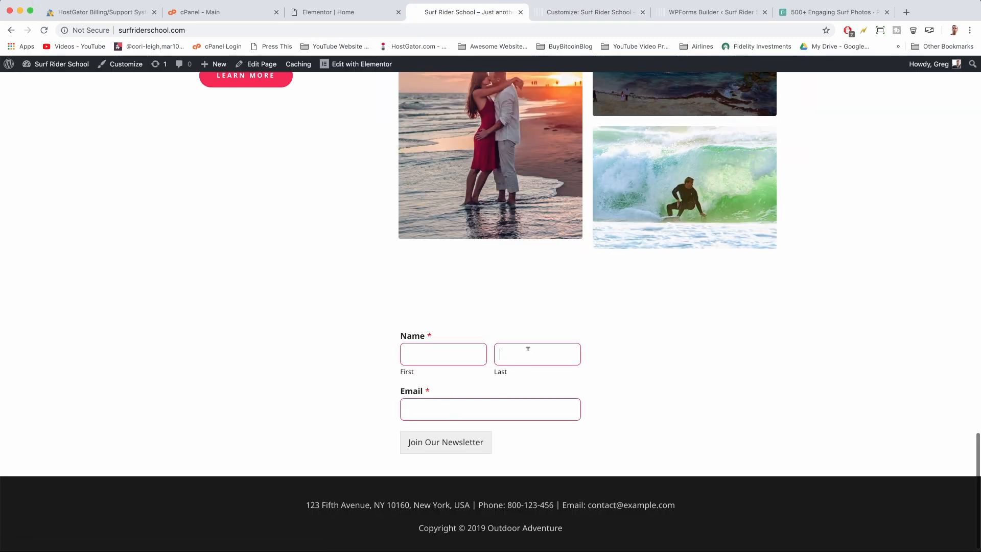
pyautogui.click(433, 346)
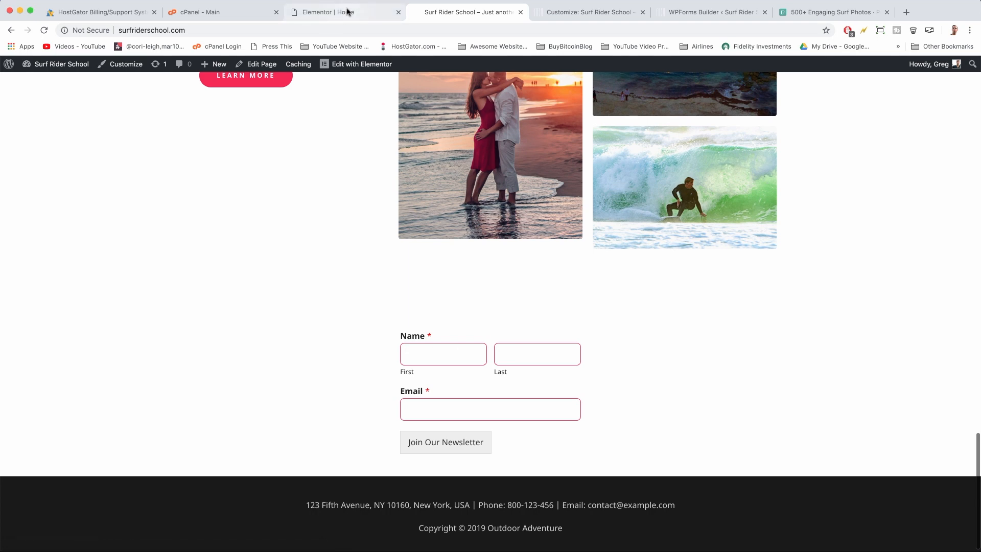
pyautogui.click(347, 12)
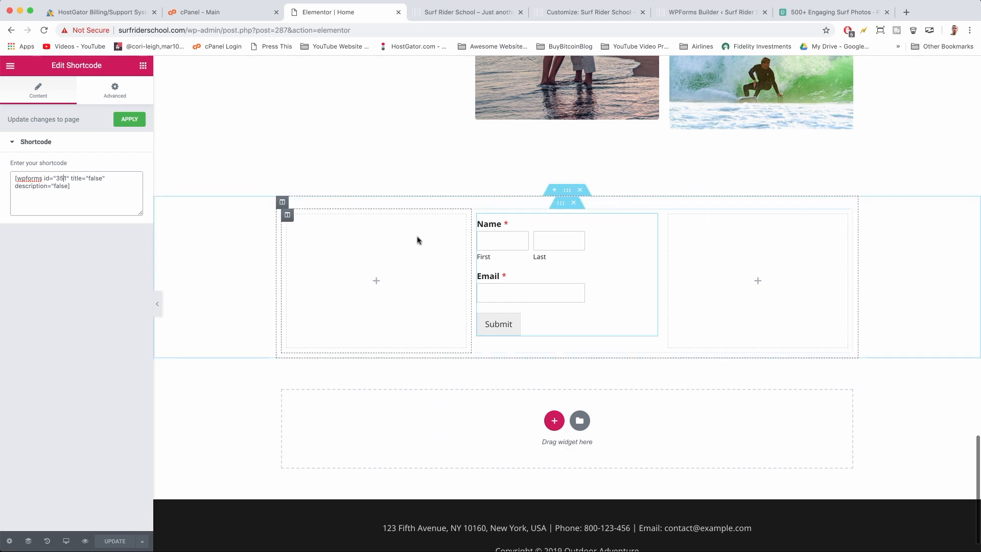
# Save the page in Elementor and reload the editor
pyautogui.scroll(10, 475, 117)
pyautogui.click(358, 204)
pyautogui.click(113, 542)
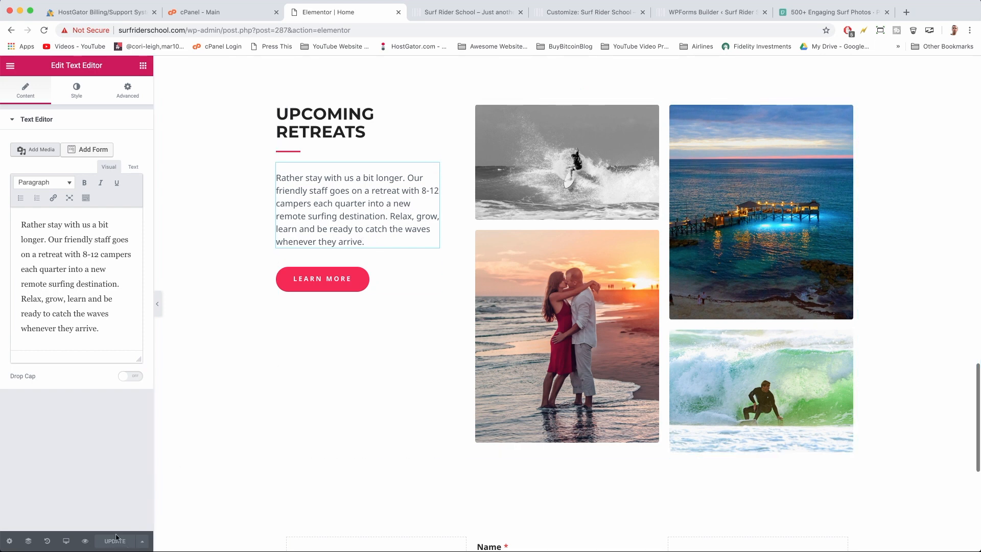
pyautogui.click(44, 30)
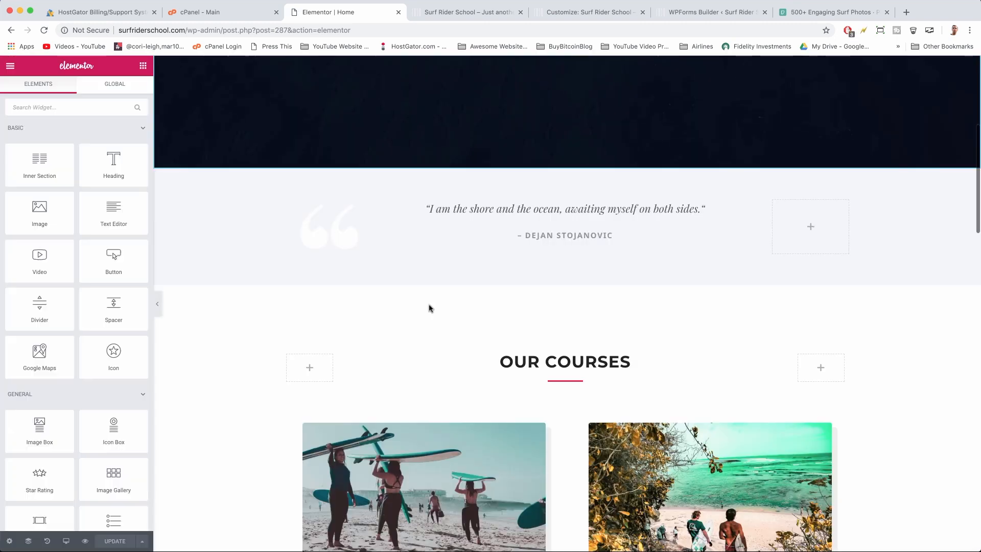
pyautogui.scroll(5, 429, 308)
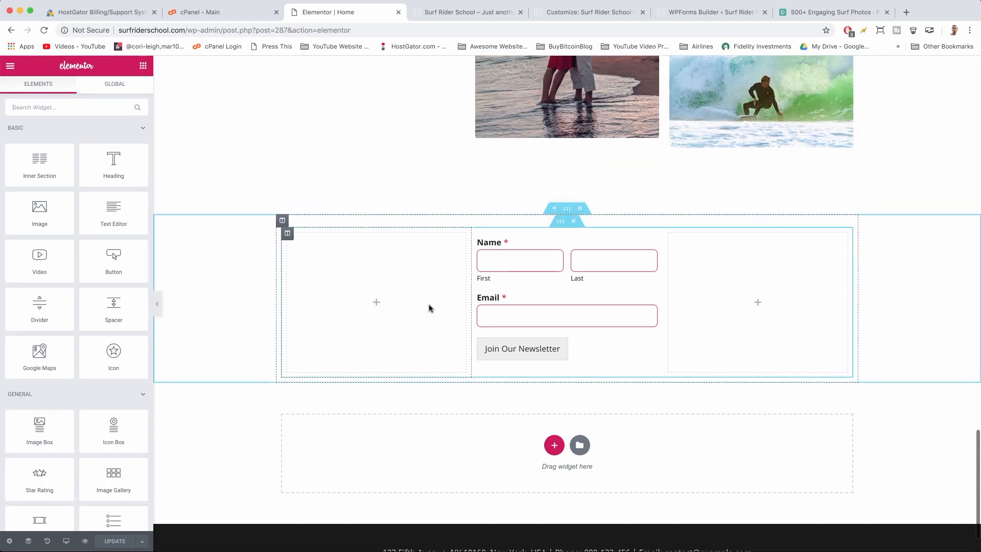
pyautogui.scroll(3, 429, 308)
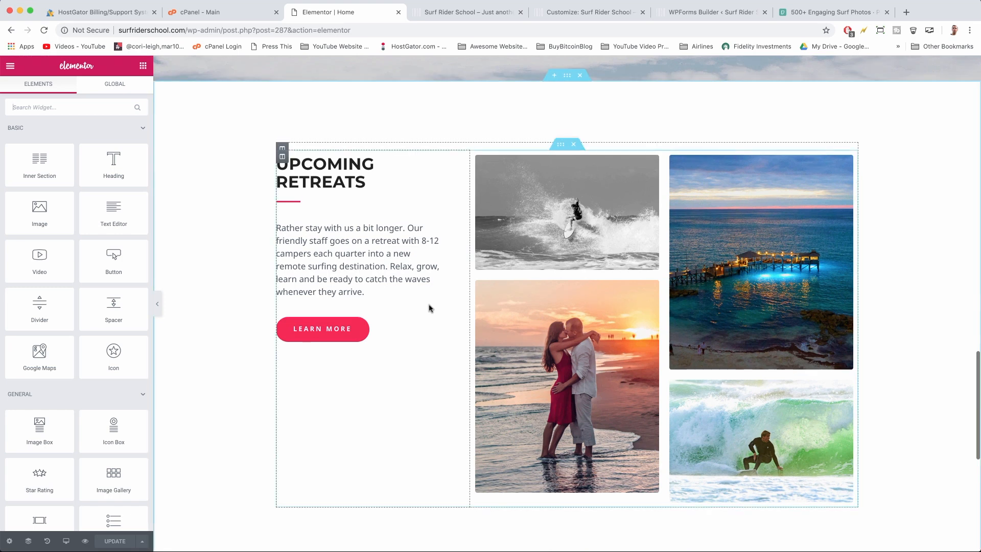
# Duplicate the UPCOMING RETREATS heading above the form, retitle it 'Get UpDates', and centre it
pyautogui.click(325, 159)
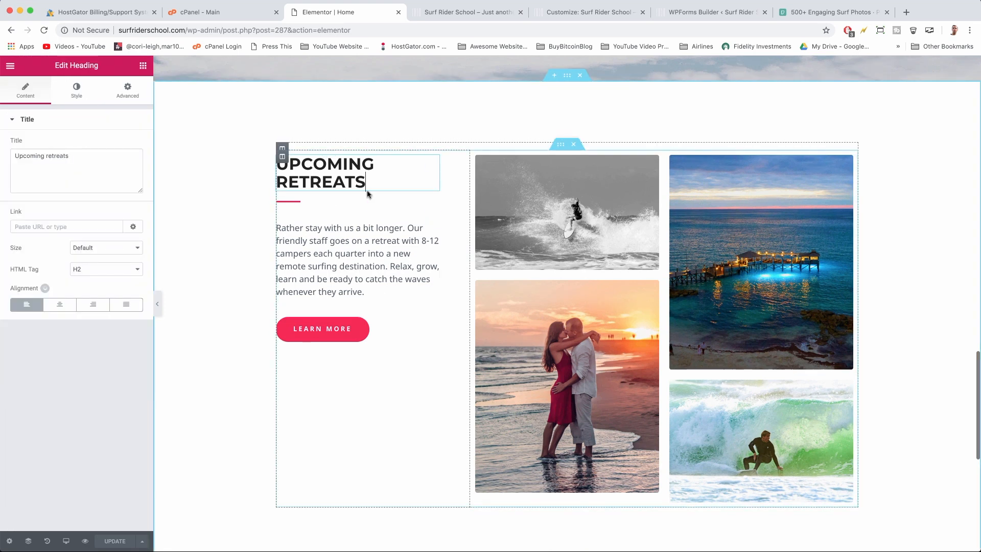
pyautogui.rightClick(435, 160)
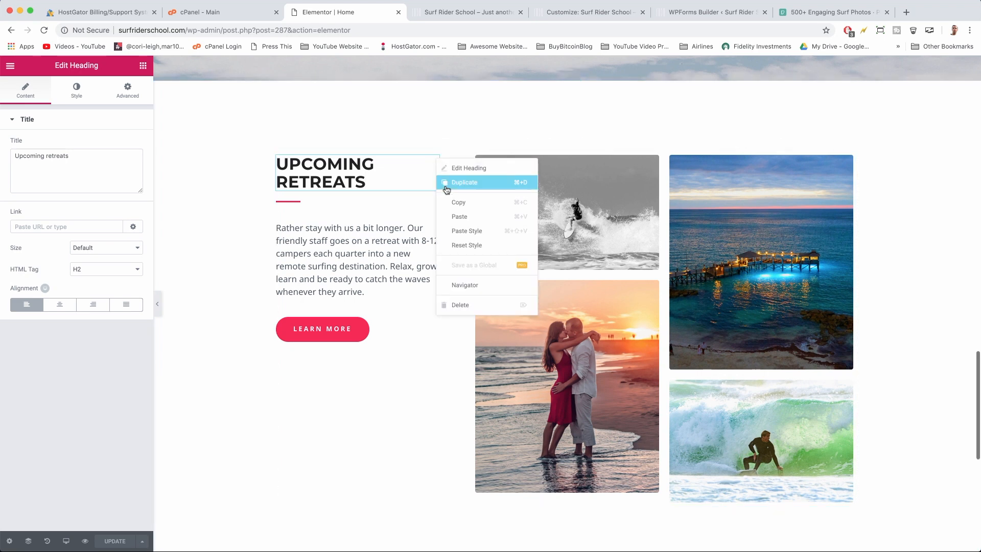
pyautogui.click(462, 182)
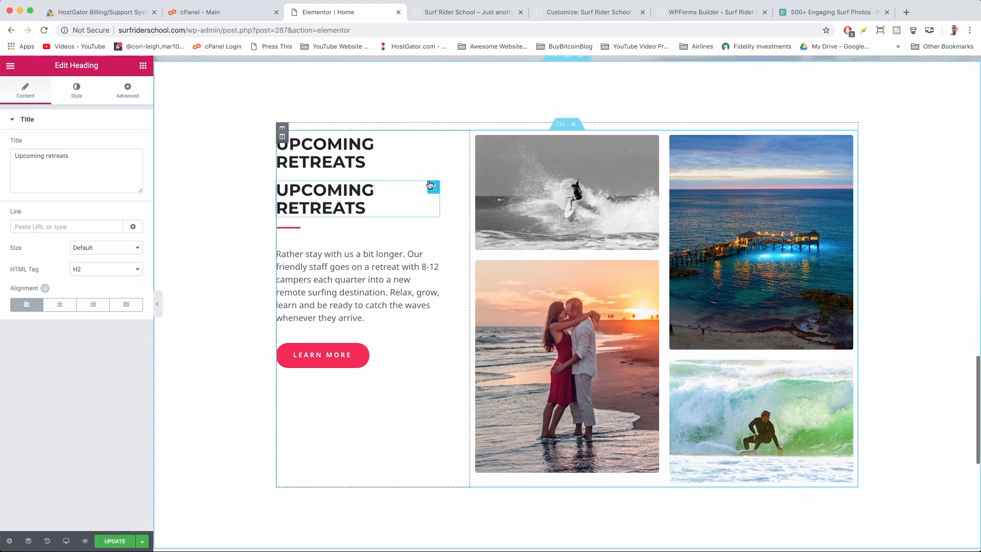
pyautogui.moveTo(433, 187); pyautogui.dragTo(477, 350)
pyautogui.write('Get UpDates')
pyautogui.click(60, 304)
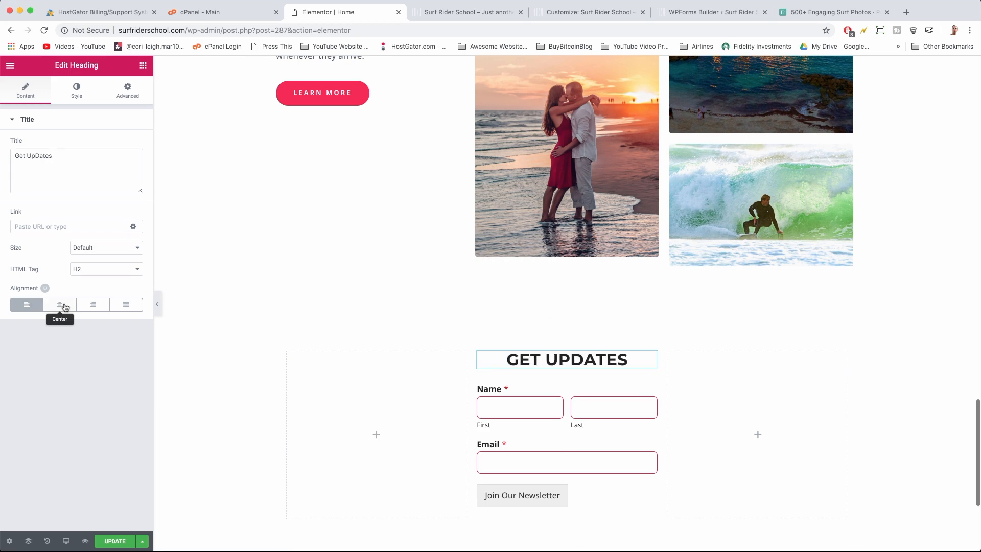
# Publish the page and reload the live homepage to view the new heading
pyautogui.click(114, 537)
pyautogui.click(482, 13)
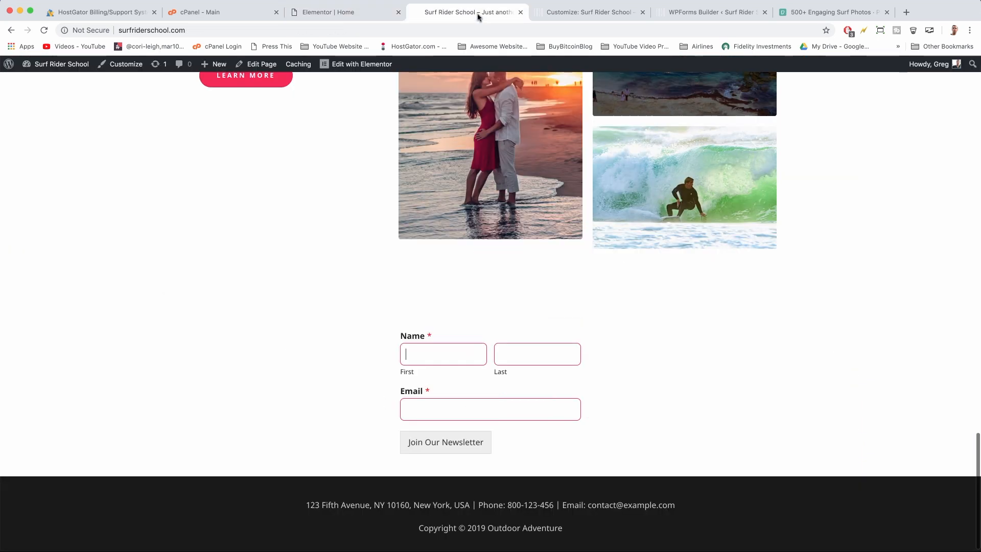
pyautogui.click(44, 31)
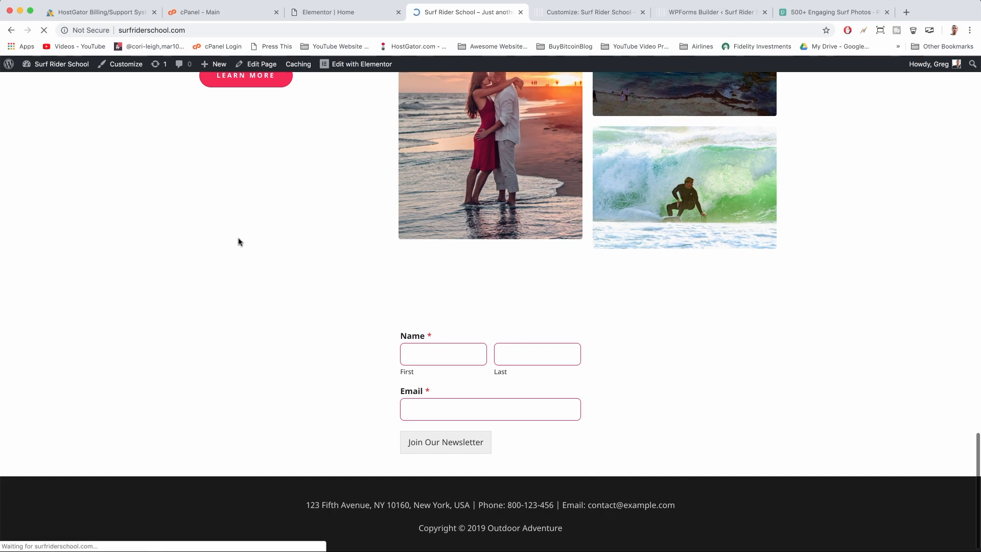
pyautogui.scroll(8, 287, 275)
pyautogui.scroll(-10, 287, 274)
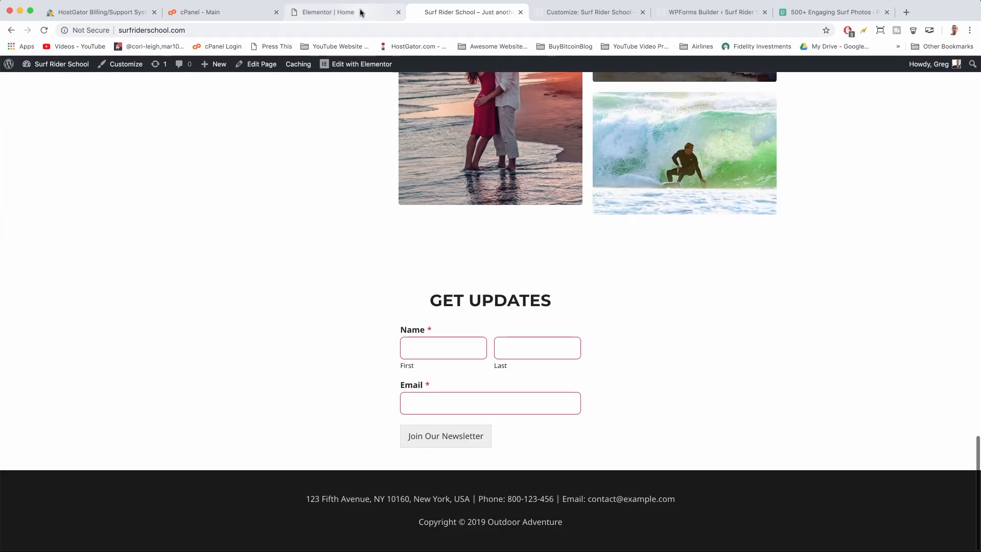
# Duplicate the red divider from UPCOMING RETREATS and move the copy under GET UPDATES
pyautogui.click(361, 13)
pyautogui.scroll(5, 370, 295)
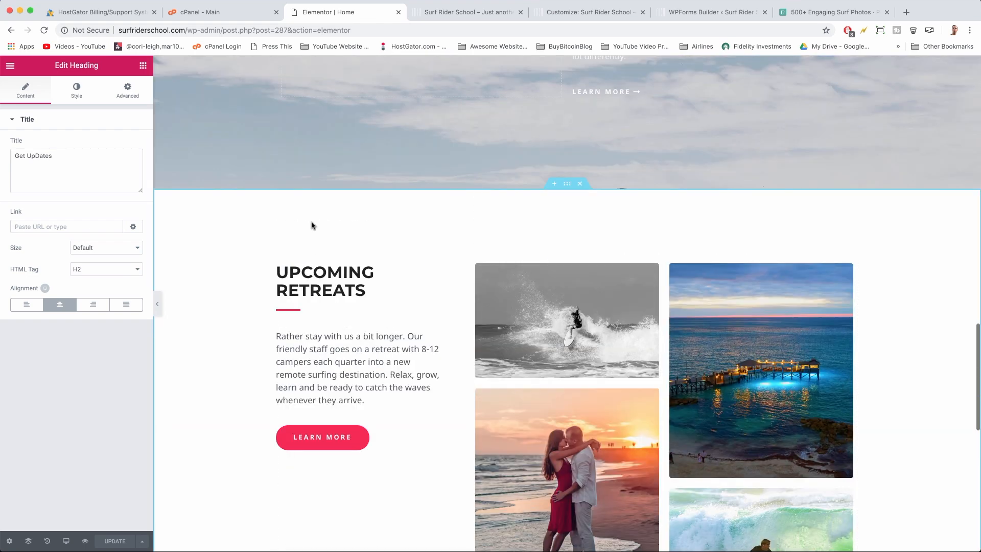
pyautogui.click(295, 310)
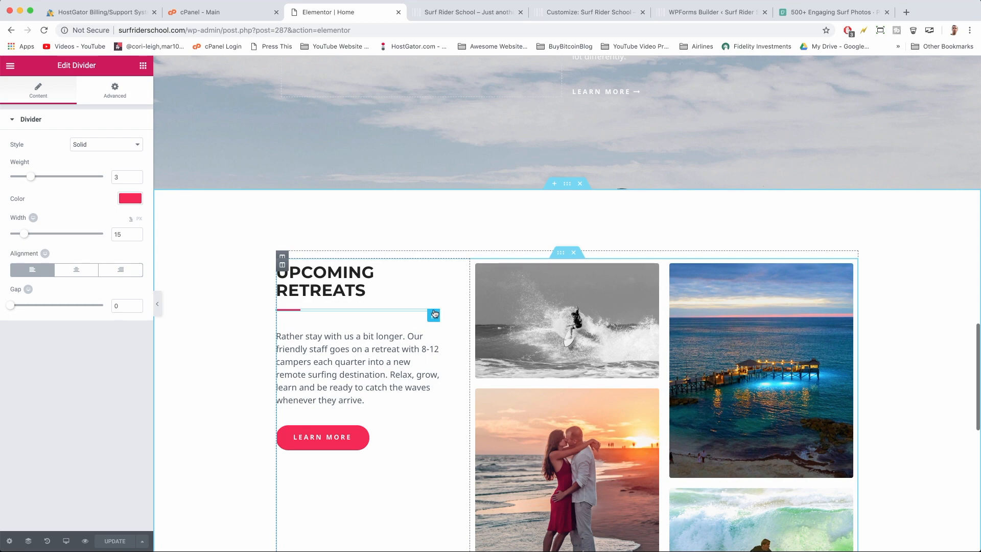
pyautogui.rightClick(433, 314)
pyautogui.click(453, 333)
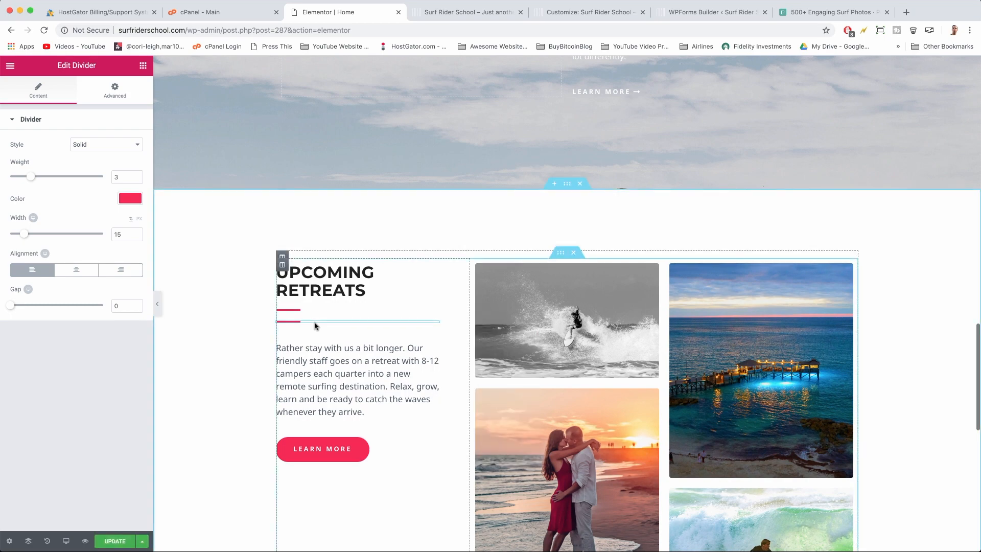
pyautogui.moveTo(437, 324); pyautogui.dragTo(523, 389)
# Centre the new divider, publish the page, and view it on the live site
pyautogui.scroll(-6, 493, 438)
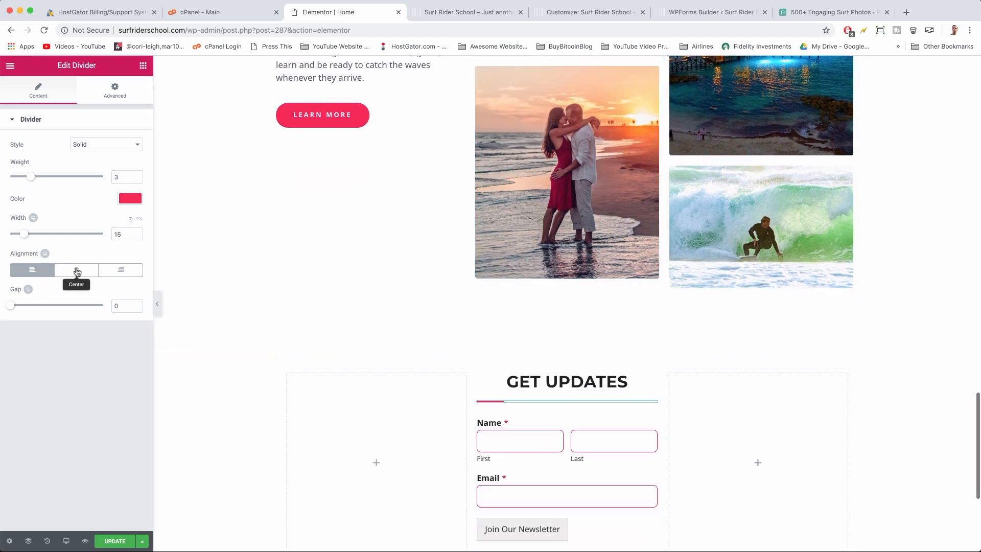
pyautogui.click(95, 272)
pyautogui.click(115, 541)
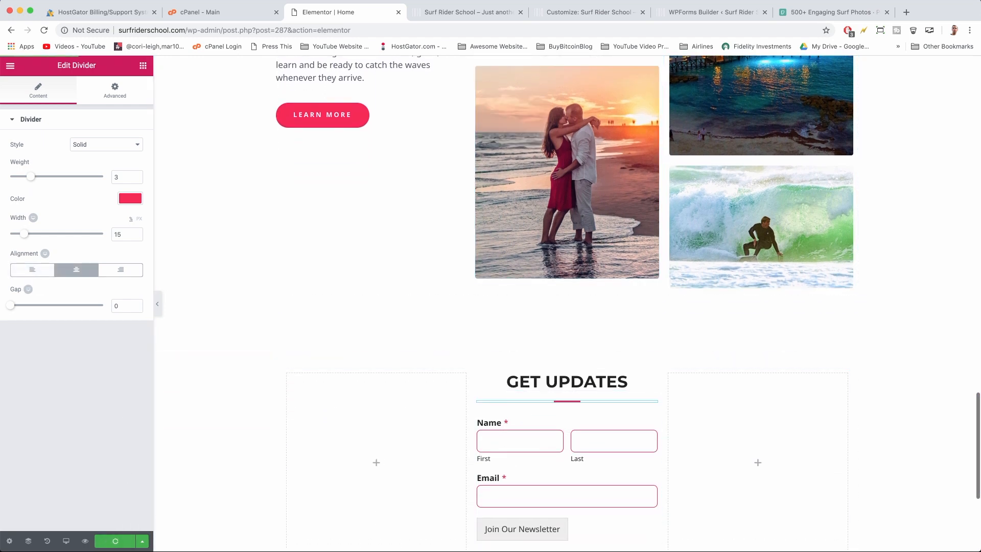
pyautogui.click(463, 12)
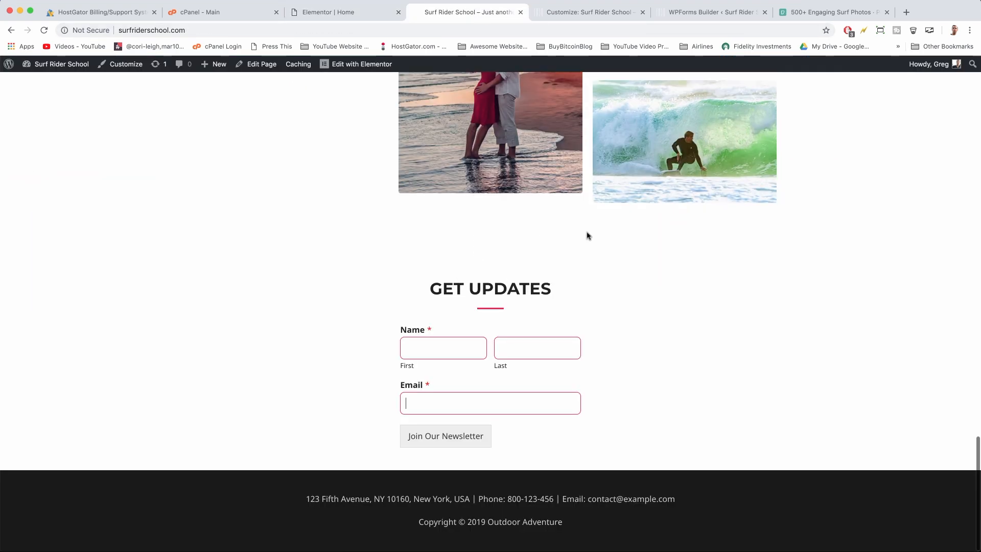
# Compare the new divider with the Upcoming Retreats one, then scroll to GET UPDATES in Elementor
pyautogui.scroll(5, 588, 235)
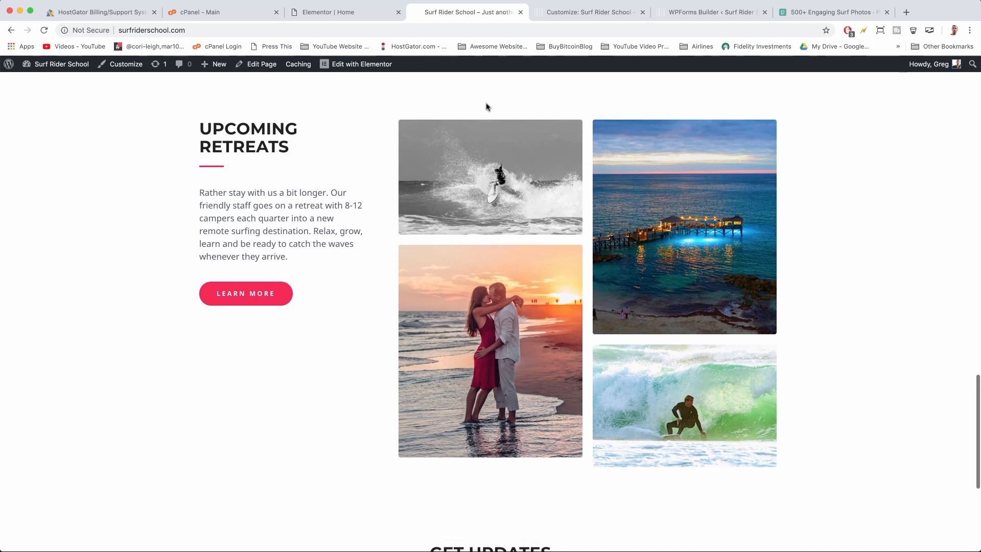
pyautogui.scroll(1, 499, 106)
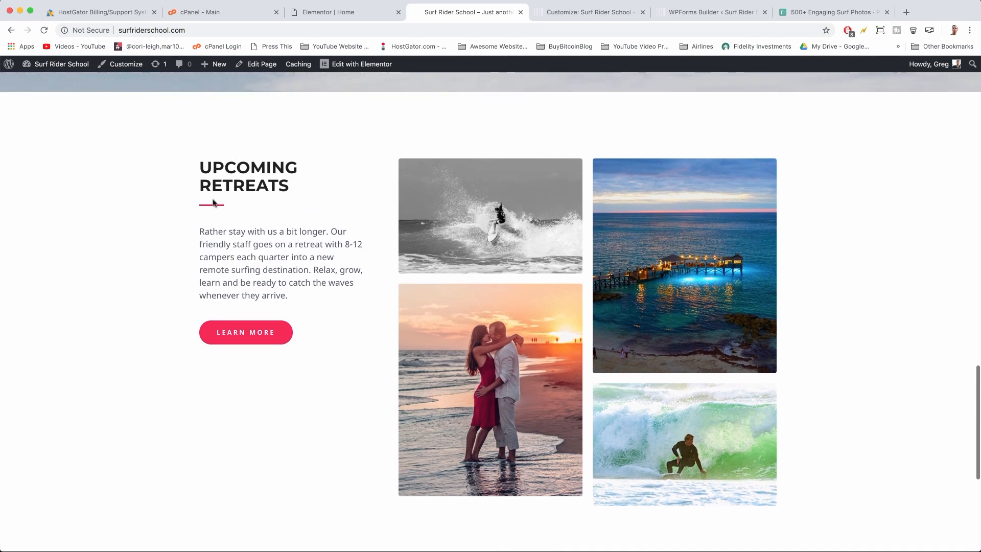
pyautogui.scroll(-6, 460, 326)
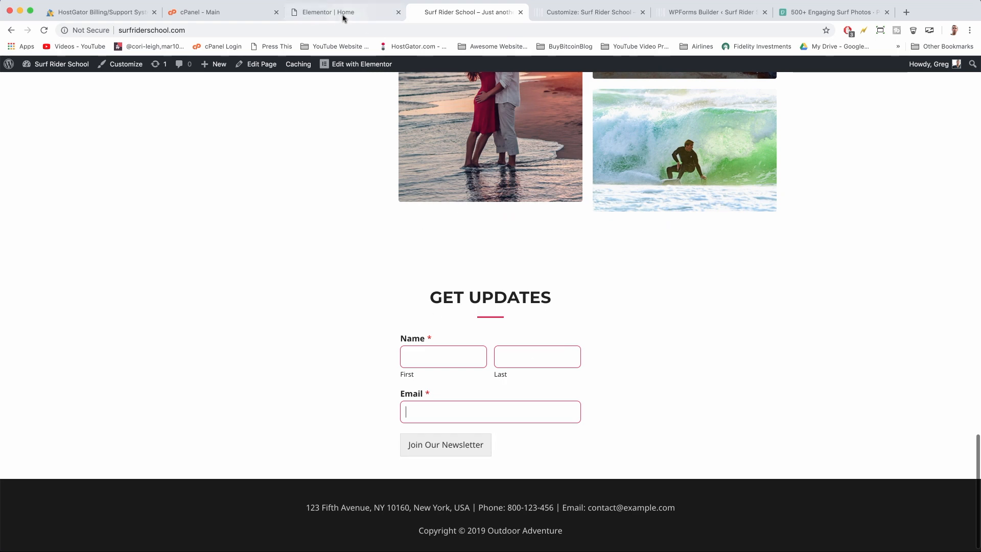
pyautogui.click(360, 19)
pyautogui.scroll(-4, 437, 388)
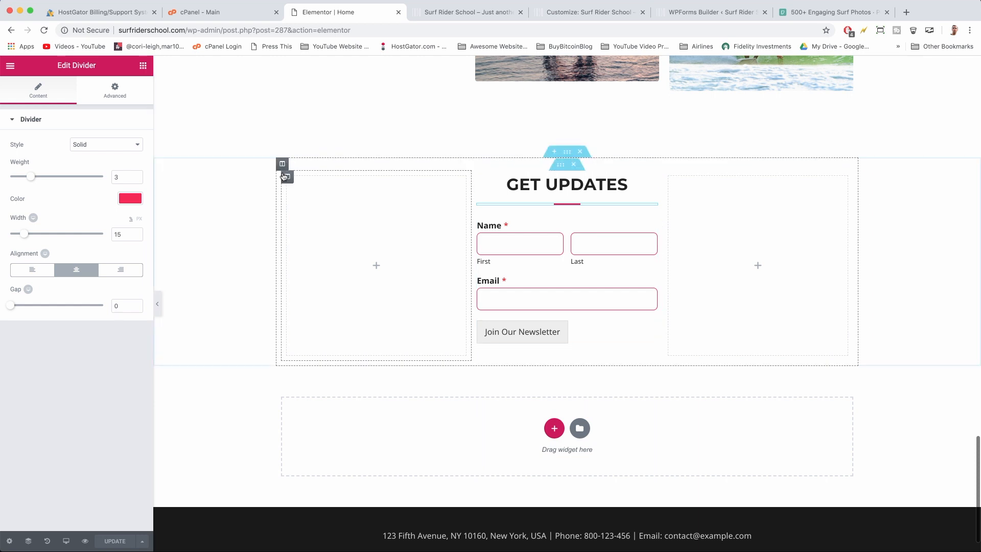
# Unlink the GET UPDATES section's margin, set Top 0 and Bottom 40, and update the page
pyautogui.click(570, 153)
pyautogui.click(127, 90)
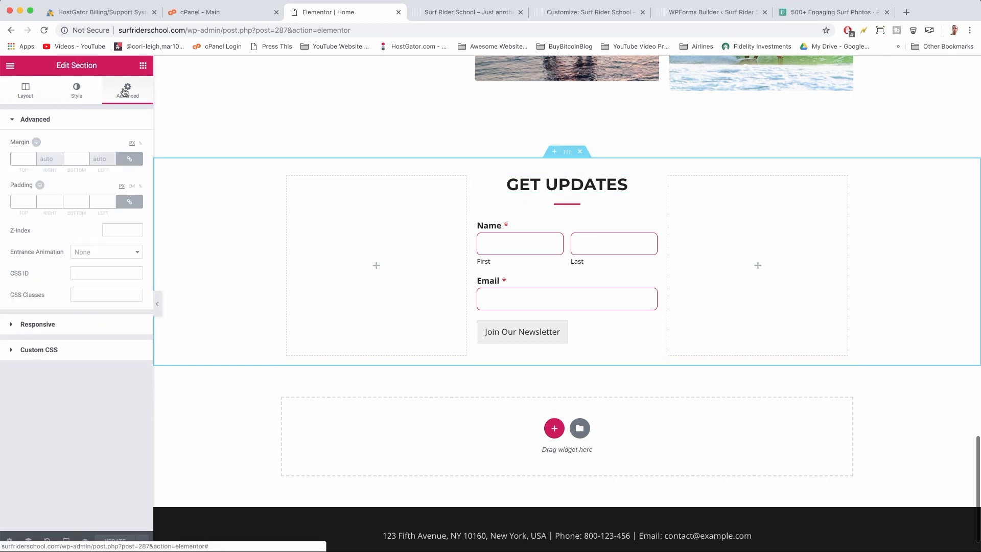
pyautogui.click(21, 201)
pyautogui.write('0')
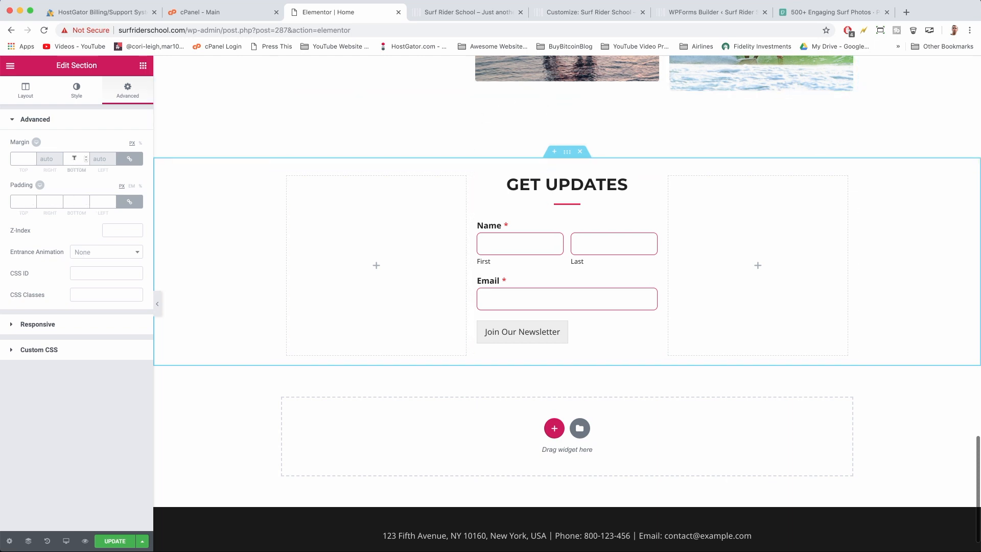
pyautogui.write('30')
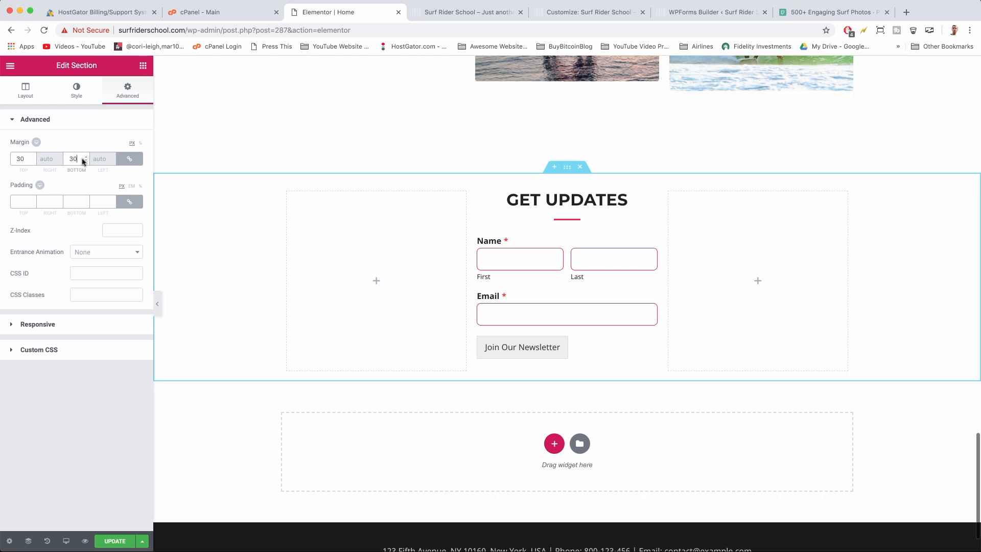
pyautogui.click(129, 158)
pyautogui.doubleClick(20, 158)
pyautogui.write('0')
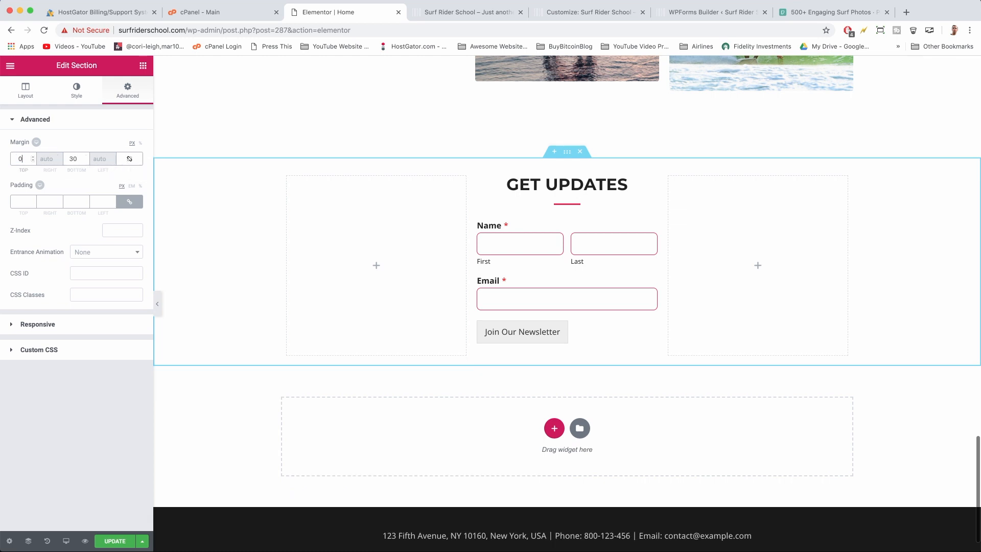
pyautogui.doubleClick(73, 159)
pyautogui.write('40')
pyautogui.click(114, 541)
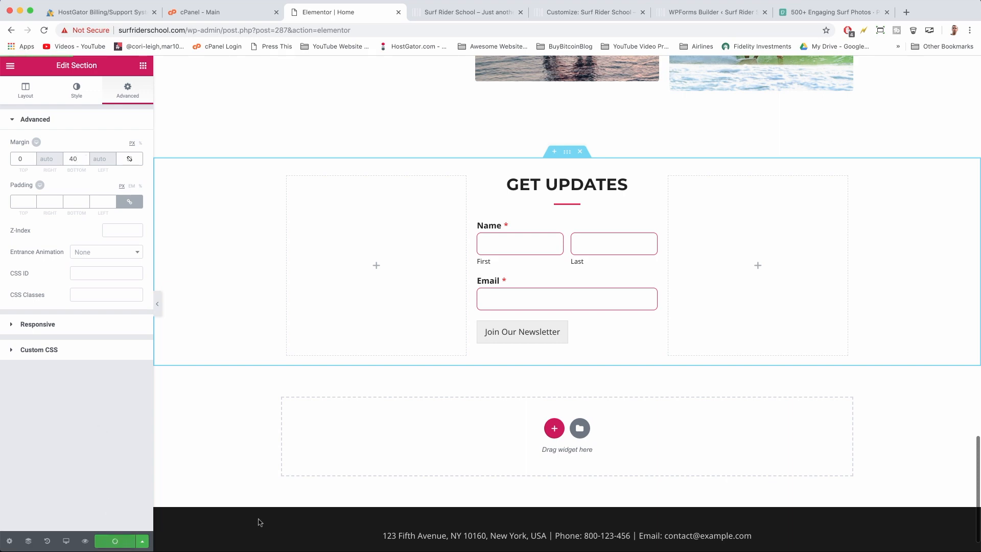
pyautogui.scroll(3, 349, 510)
pyautogui.scroll(8, 349, 511)
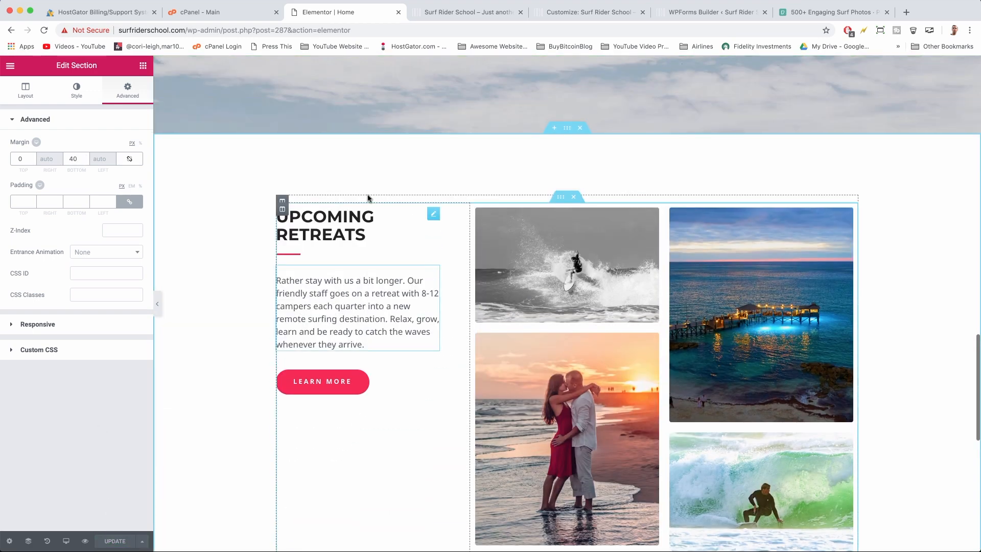
# Set the Upcoming Retreats section's bottom padding to 80 px, update the page, and view the live site
pyautogui.click(567, 130)
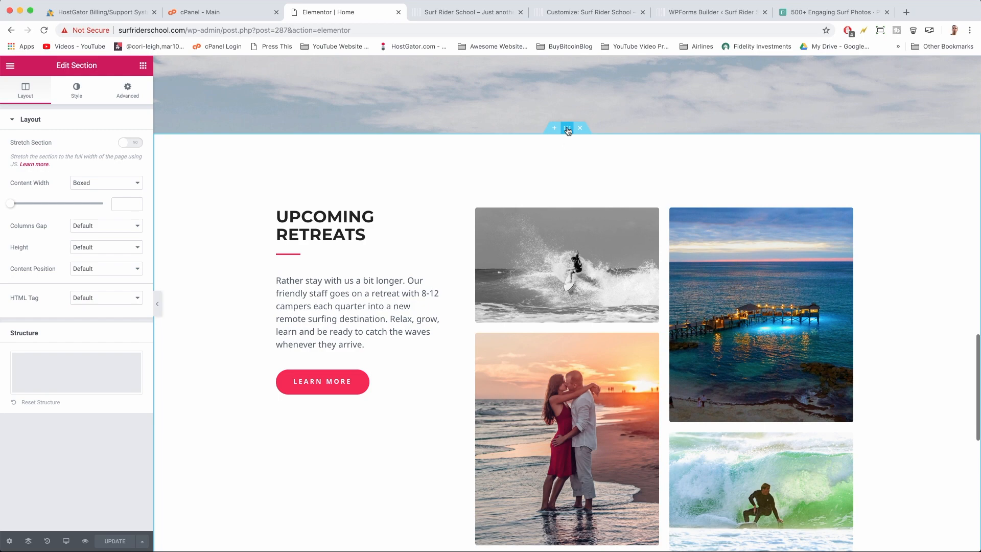
pyautogui.click(128, 92)
pyautogui.scroll(-6, 193, 249)
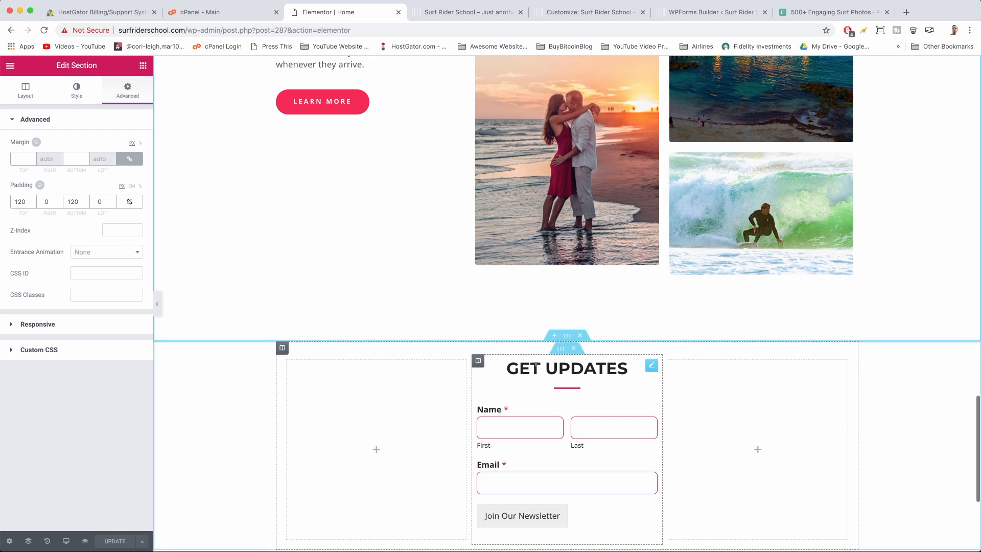
pyautogui.doubleClick(74, 201)
pyautogui.write('0')
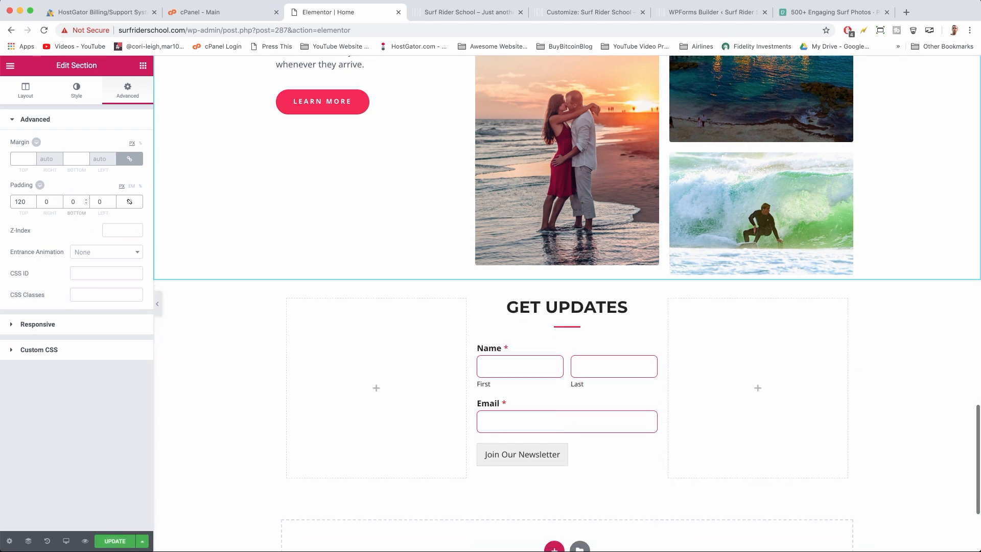
pyautogui.write('8')
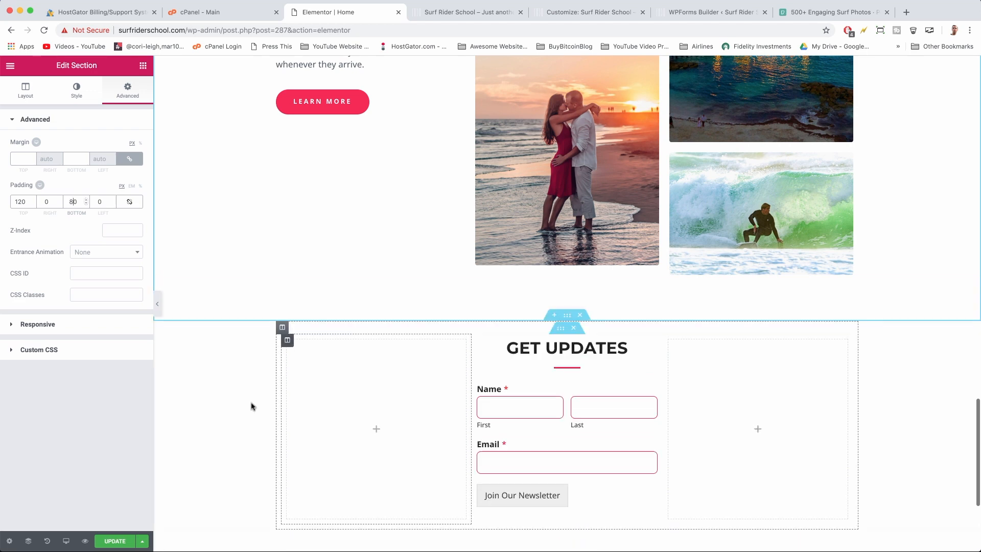
pyautogui.click(121, 539)
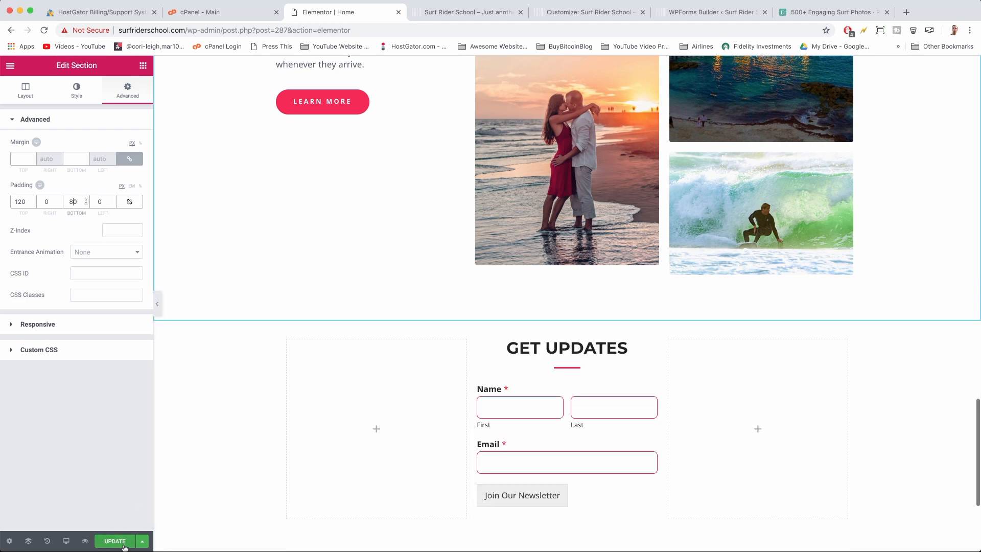
pyautogui.click(462, 12)
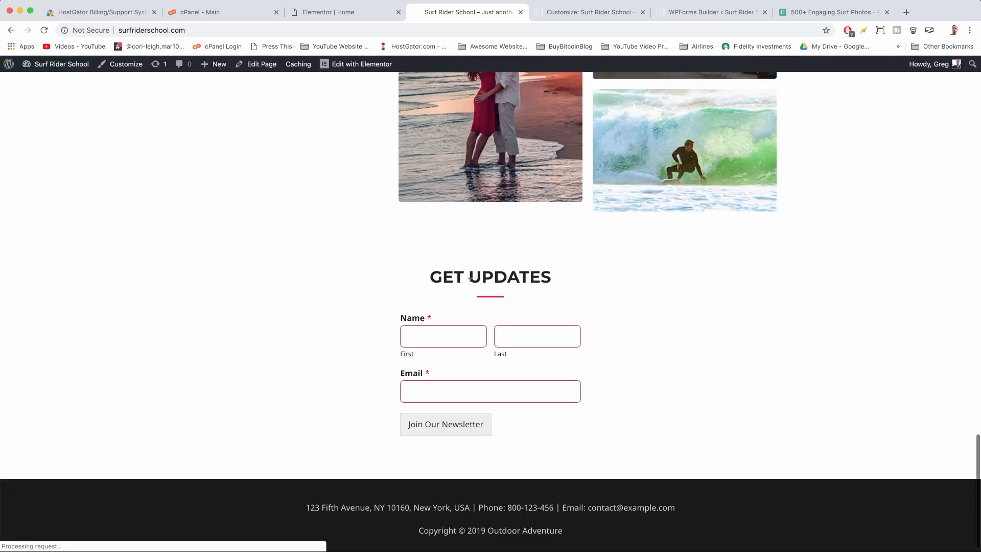
# Check the GET UPDATES form and footer contact e-mail on the live homepage, then return to Pexels
pyautogui.scroll(-1, 465, 253)
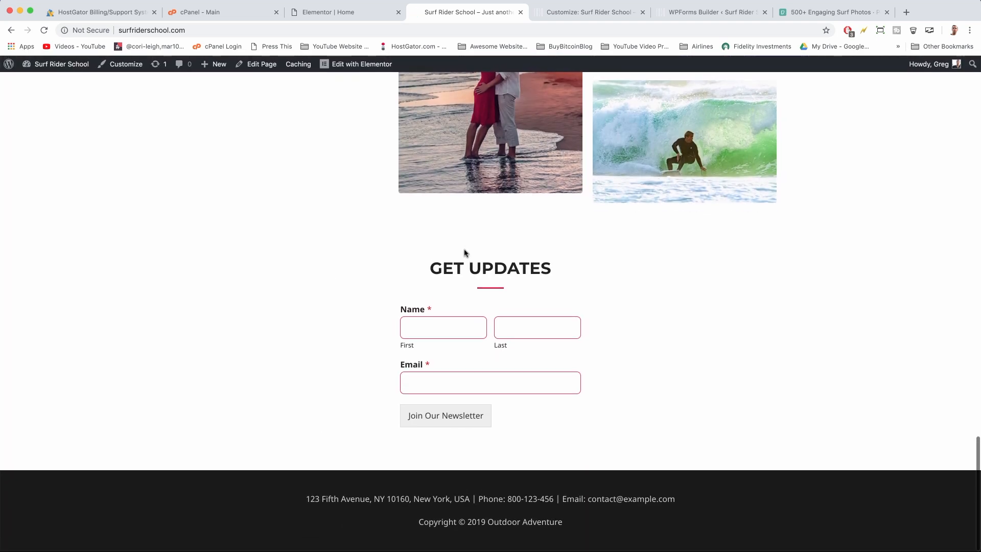
pyautogui.moveTo(587, 499); pyautogui.dragTo(675, 499)
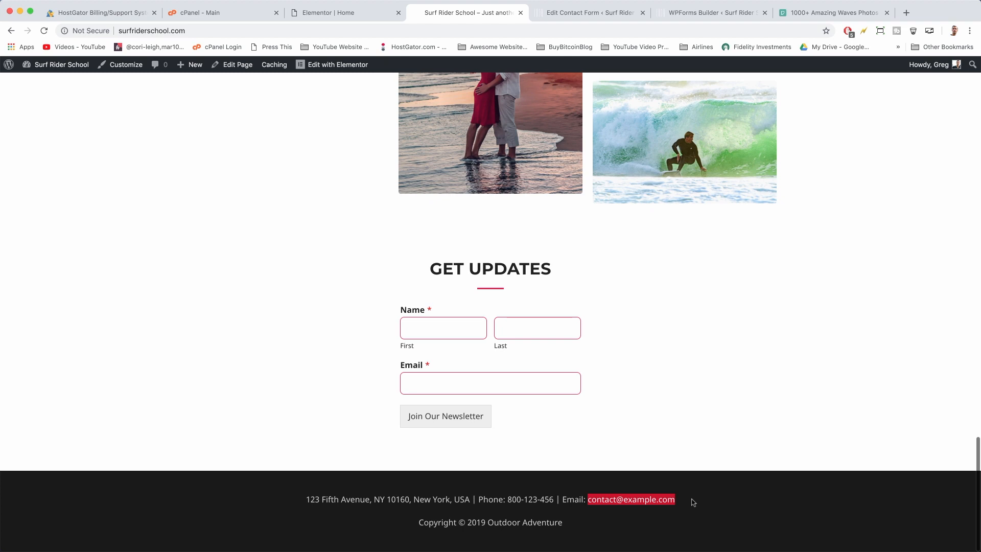
pyautogui.click(693, 502)
pyautogui.click(842, 14)
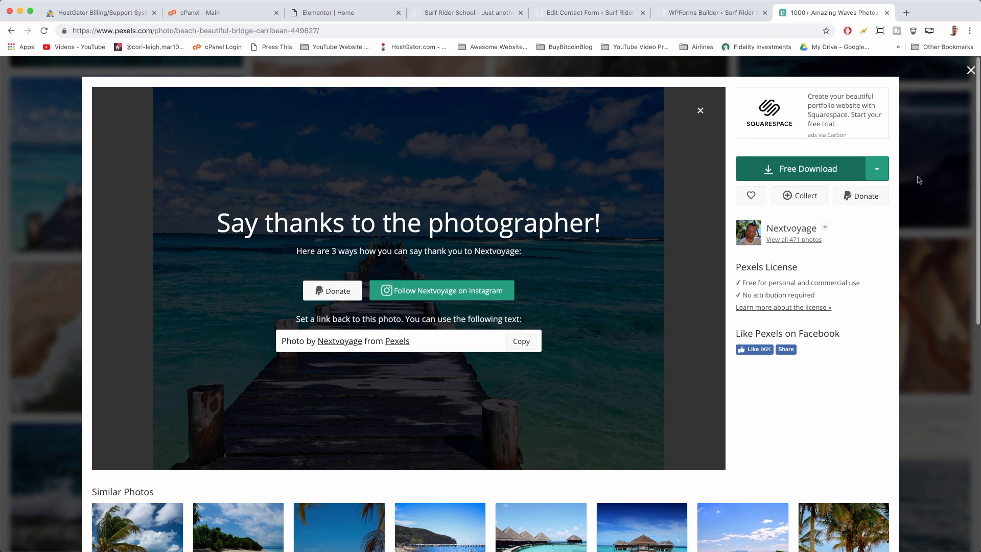
# Open Gmail in a new tab and open the 'HostGator.com :: Your Account Info' email
pyautogui.click(906, 13)
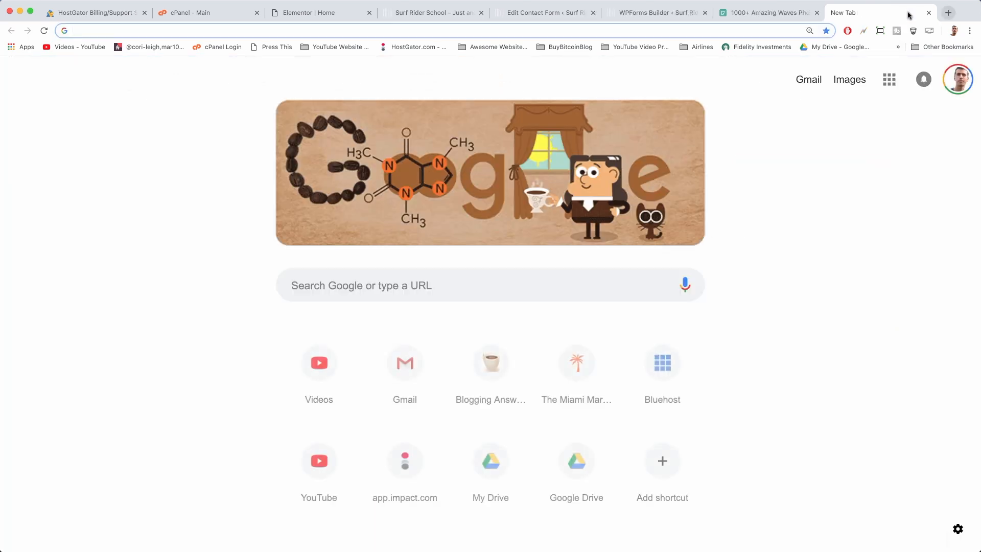
pyautogui.write('gmail.com')
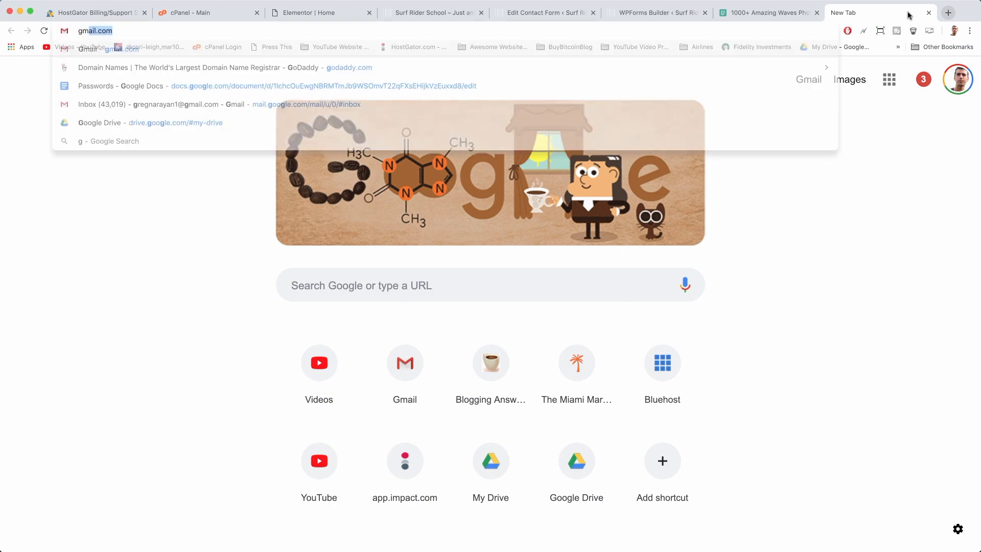
pyautogui.press('Return')
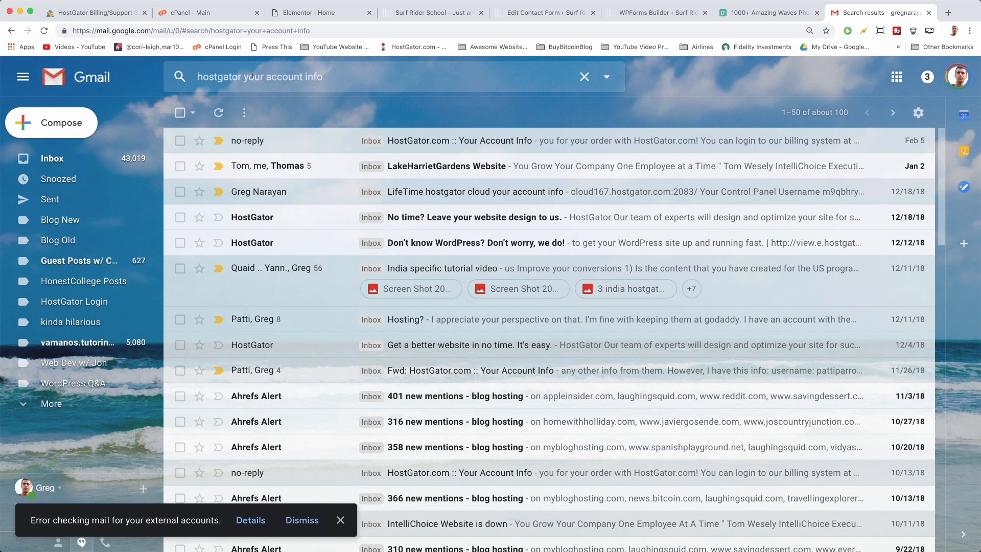
pyautogui.click(504, 139)
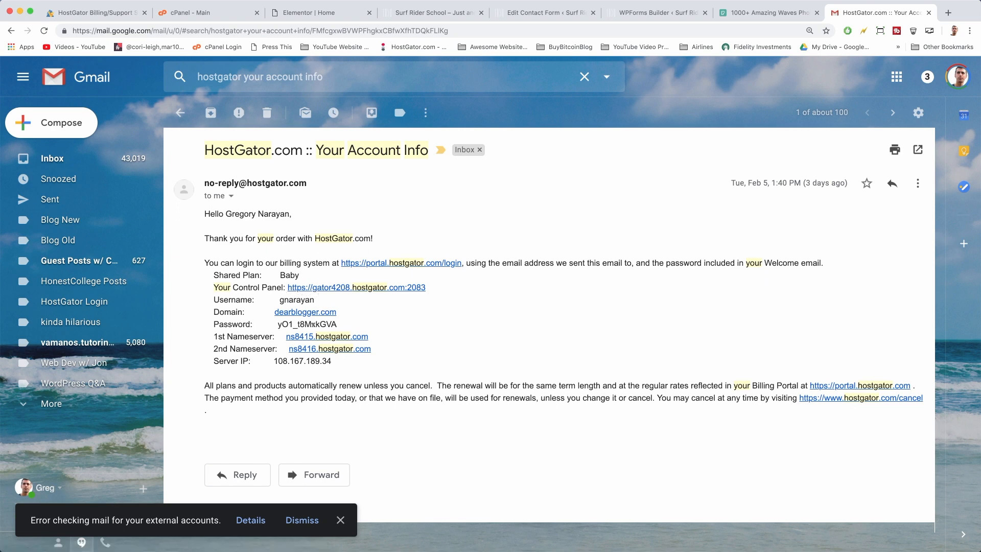
# Copy the control panel password from the email and follow the Control Panel login link
pyautogui.moveTo(342, 327); pyautogui.dragTo(278, 322)
pyautogui.rightClick(298, 323)
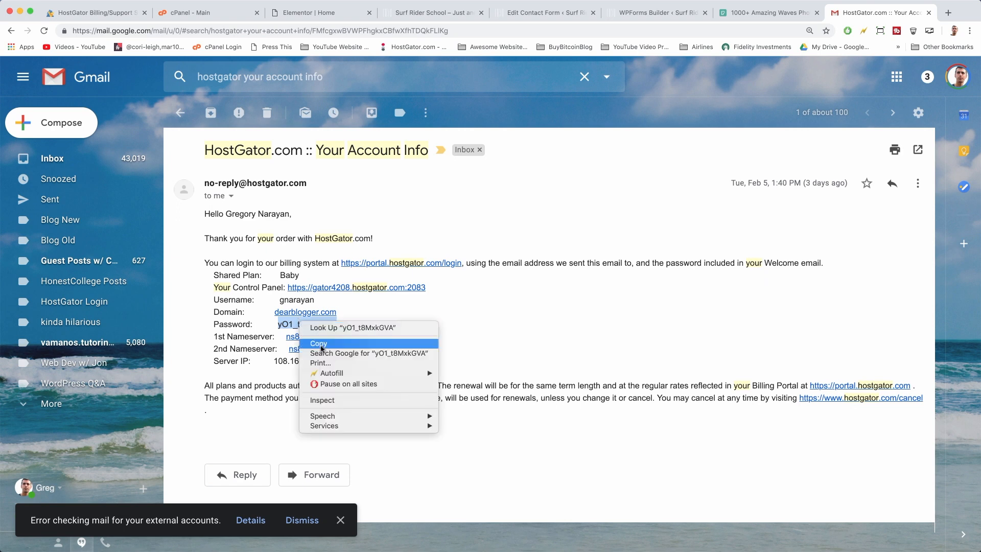
pyautogui.click(321, 344)
pyautogui.click(346, 289)
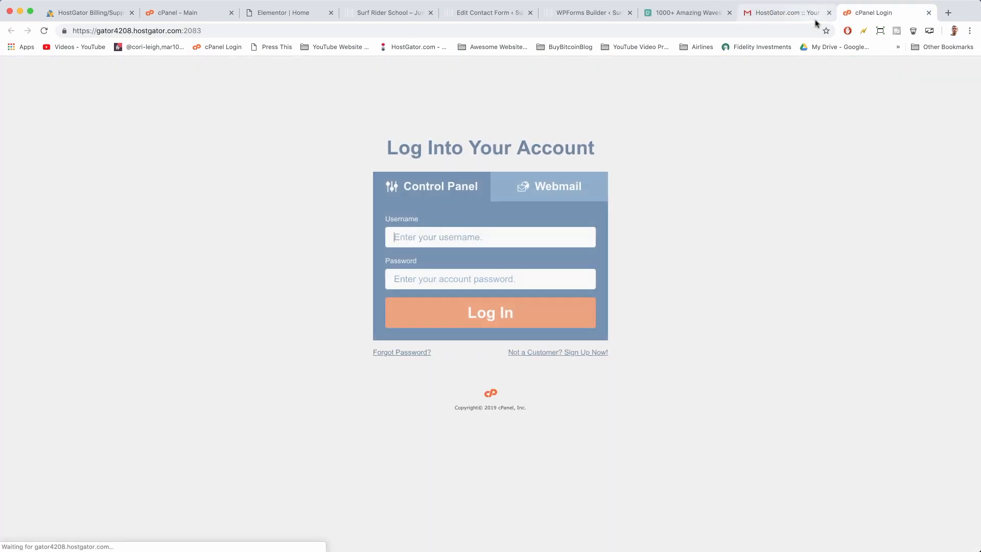
# Log into HostGator cPanel and open the Email Accounts page
pyautogui.click(528, 317)
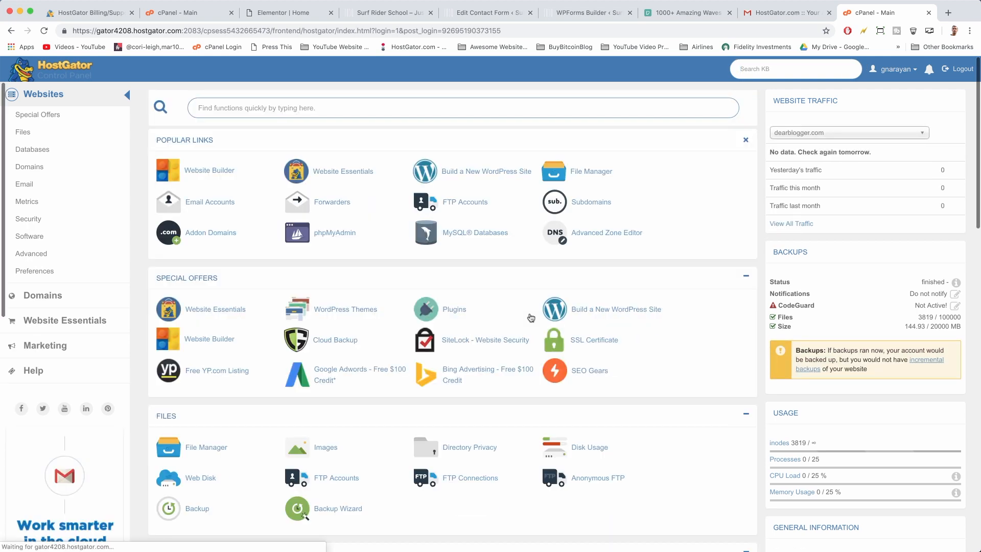
pyautogui.click(215, 203)
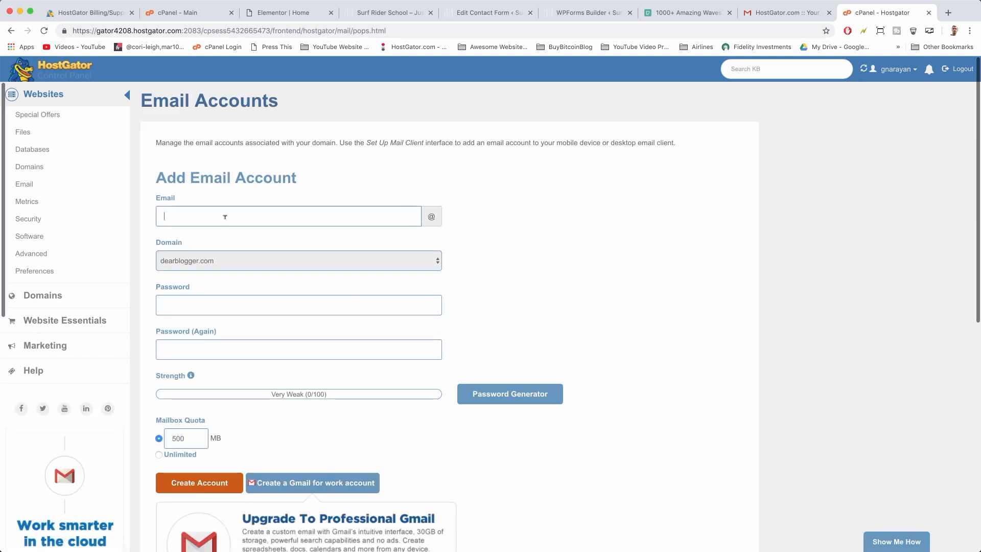
pyautogui.click(240, 264)
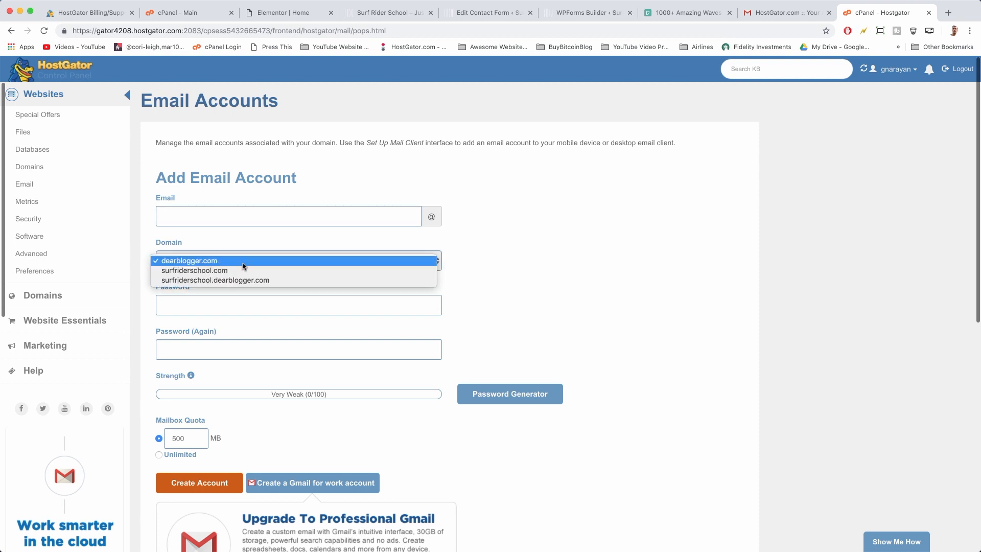
pyautogui.click(243, 261)
# Enter the new mailbox username and choose surfriderschool.com as its domain
pyautogui.click(227, 220)
pyautogui.write('s')
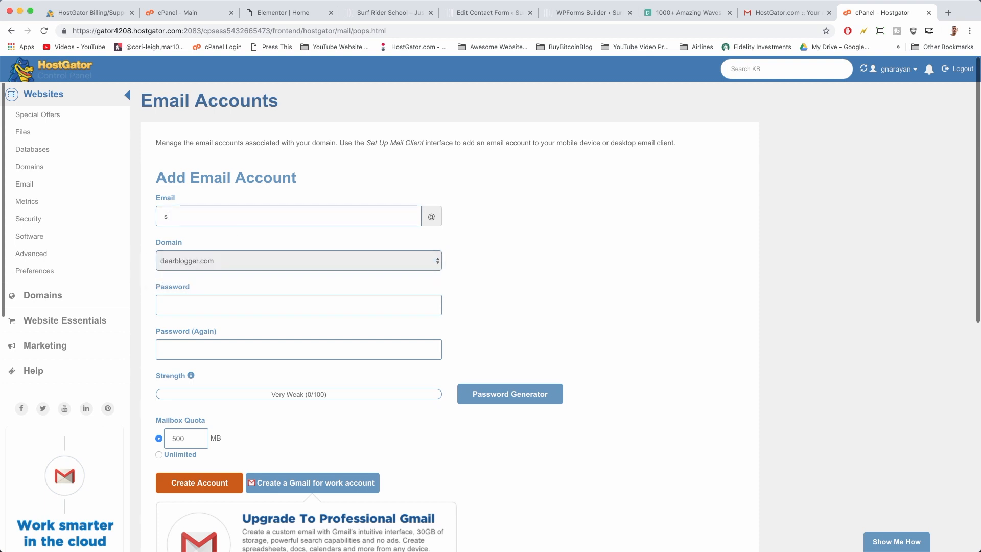
pyautogui.write('upp')
pyautogui.press('BackSpace')
pyautogui.press('BackSpace')
pyautogui.press('BackSpace')
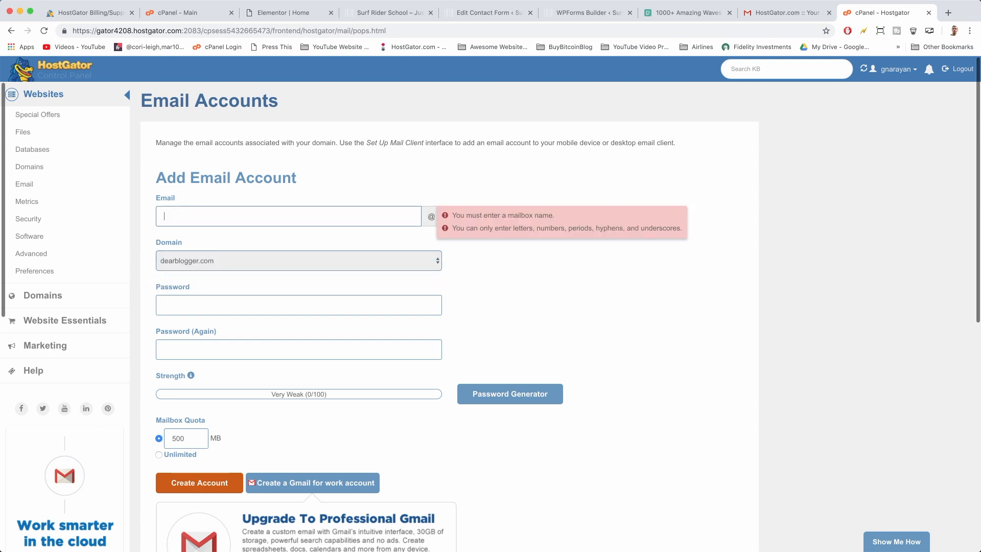
pyautogui.write('hell')
pyautogui.press('BackSpace')
pyautogui.press('BackSpace')
pyautogui.press('BackSpace')
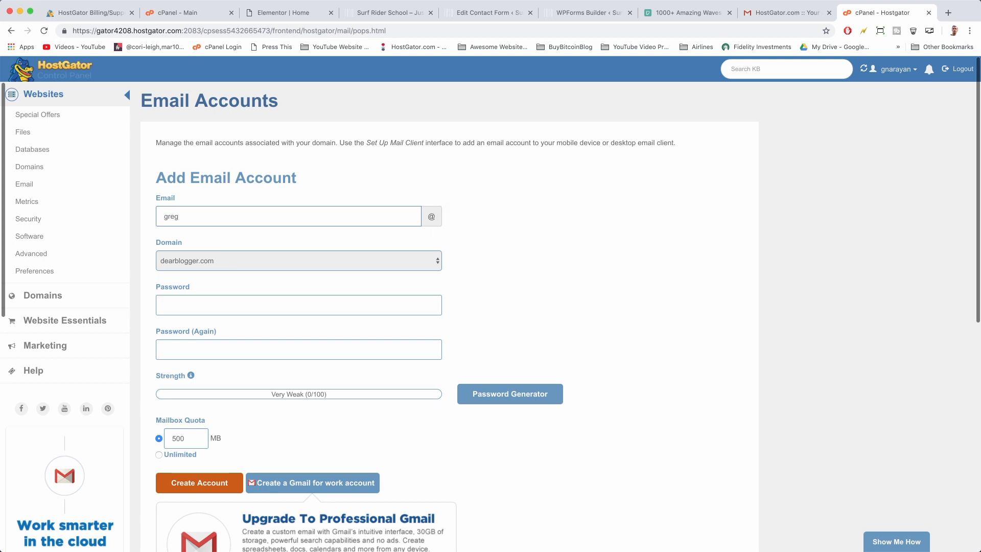
pyautogui.click(268, 260)
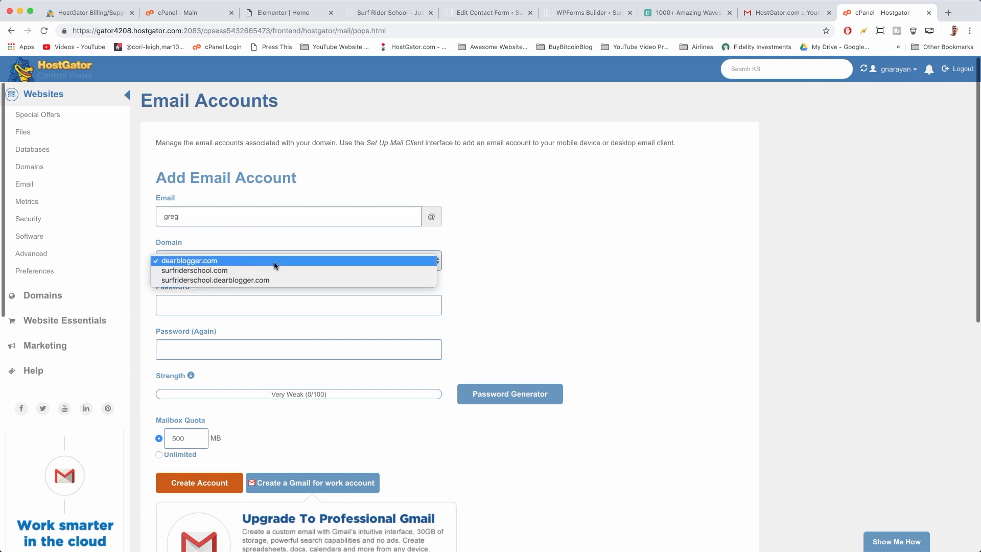
pyautogui.click(273, 270)
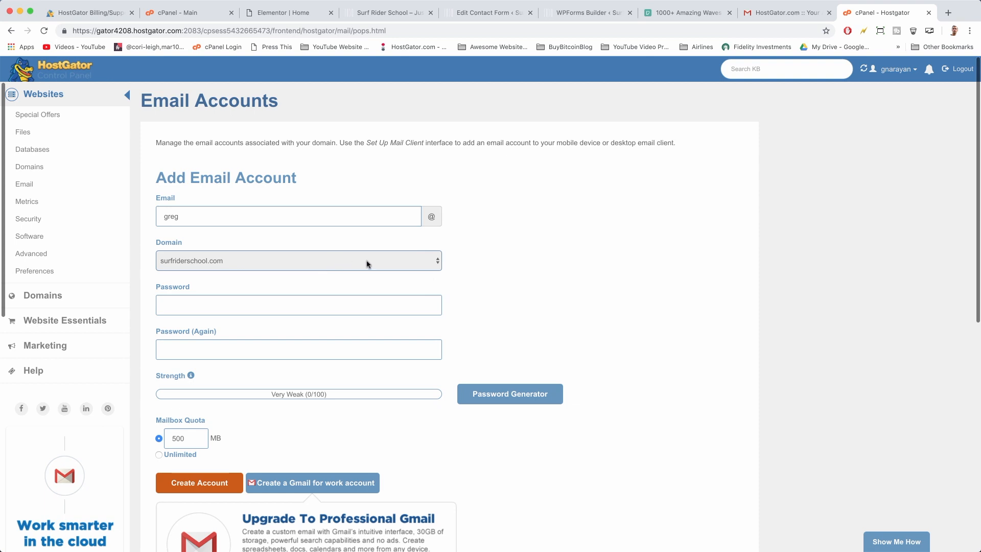
pyautogui.click(268, 263)
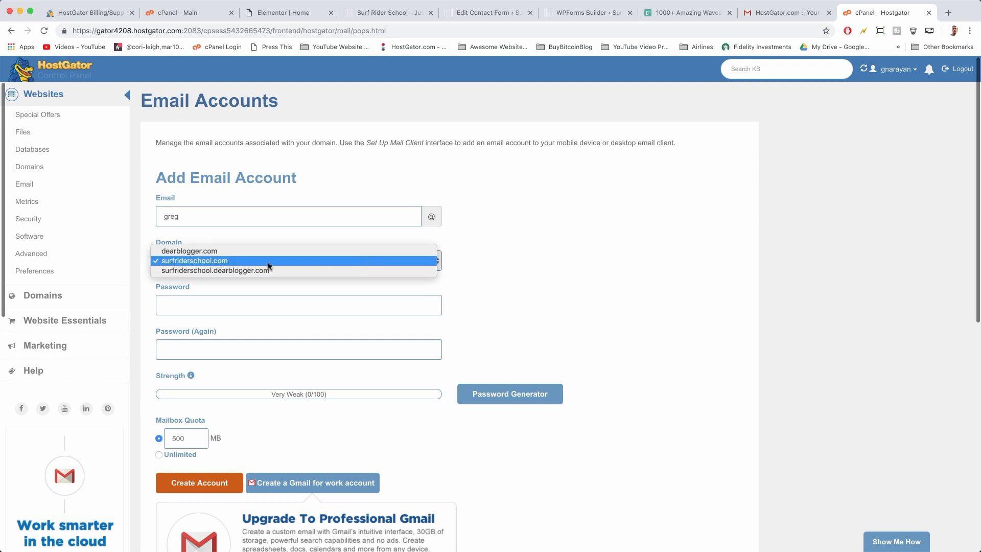
pyautogui.click(225, 265)
# Paste and confirm the account password, set an unlimited quota, and create the mailbox
pyautogui.scroll(-2, 413, 287)
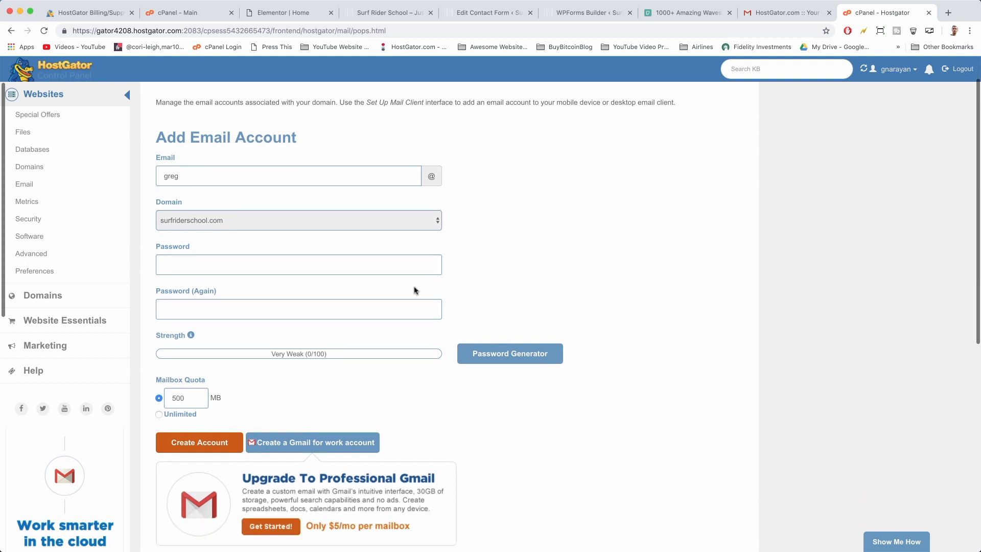
pyautogui.click(389, 265)
pyautogui.press('super+v')
pyautogui.press('Tab')
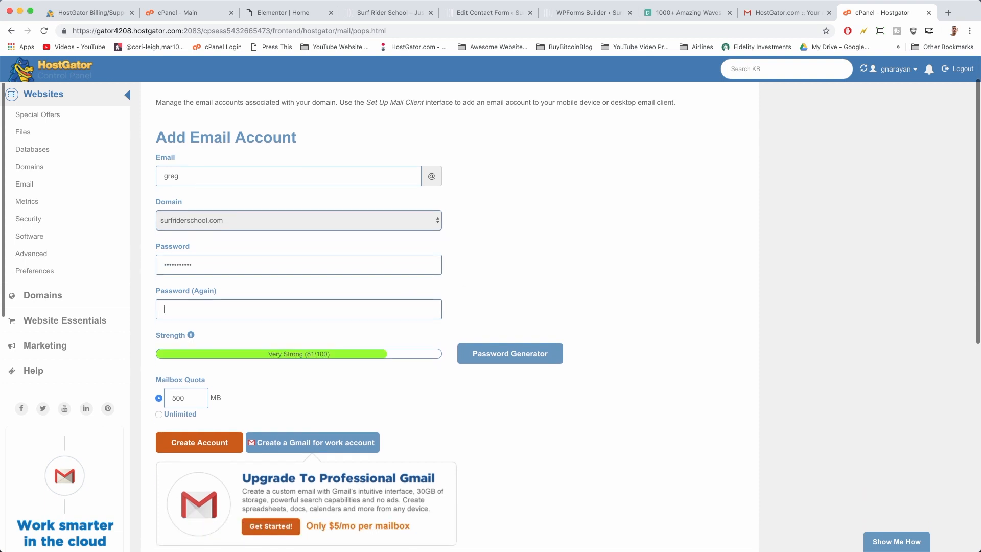
pyautogui.write('••')
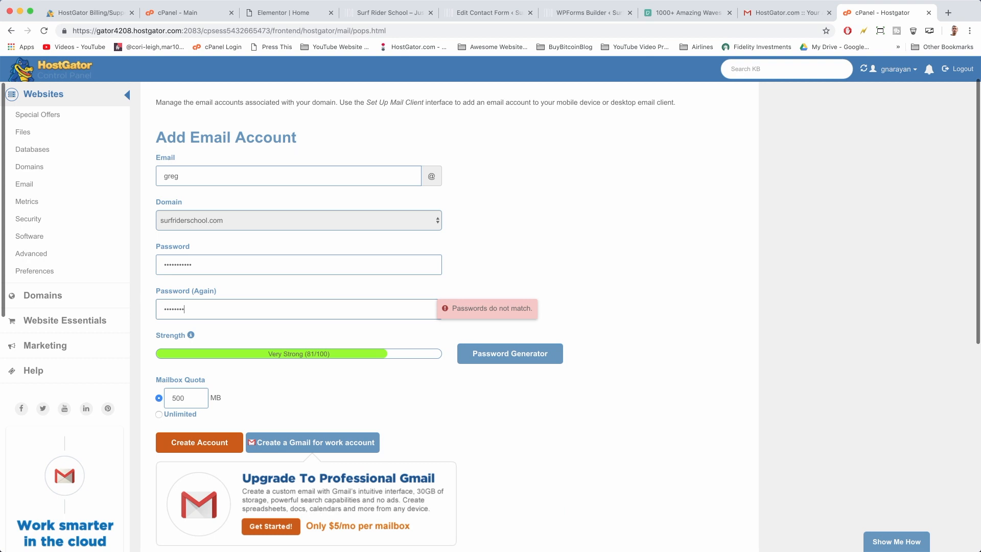
pyautogui.write('•••••••••')
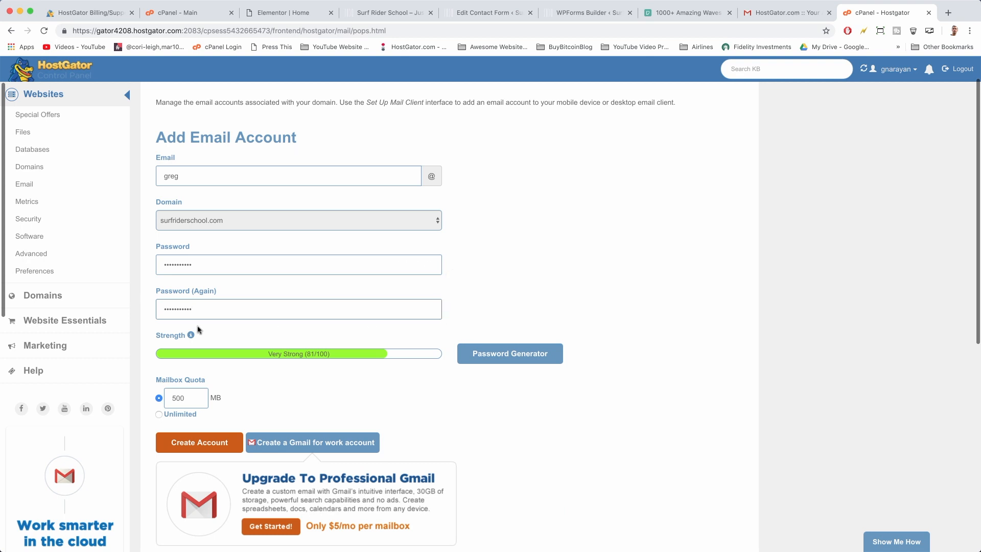
pyautogui.click(158, 415)
pyautogui.click(209, 443)
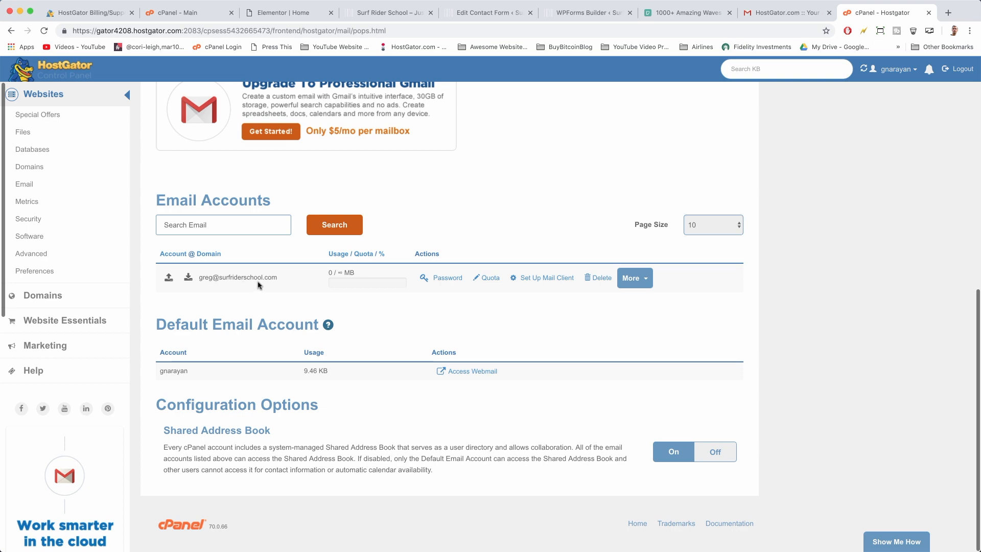
# In Gmail Settings > Accounts and Import, choose Add a mail account under Check mail from other accounts
pyautogui.click(786, 13)
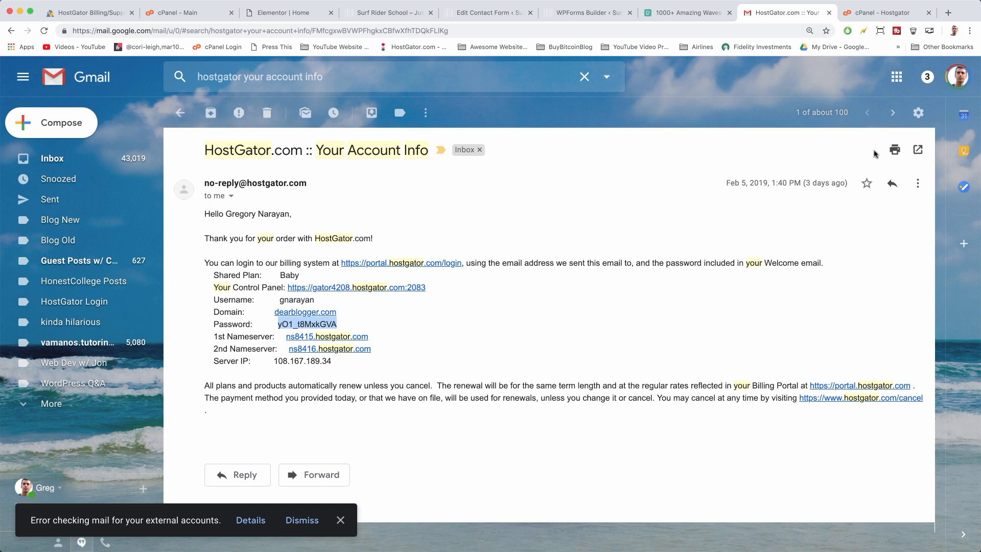
pyautogui.click(918, 113)
pyautogui.click(832, 190)
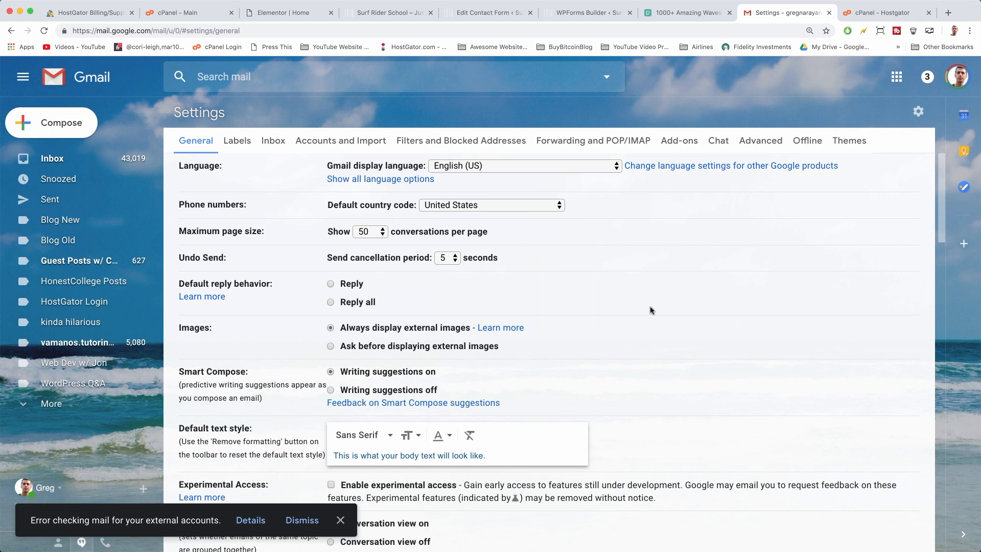
pyautogui.click(364, 141)
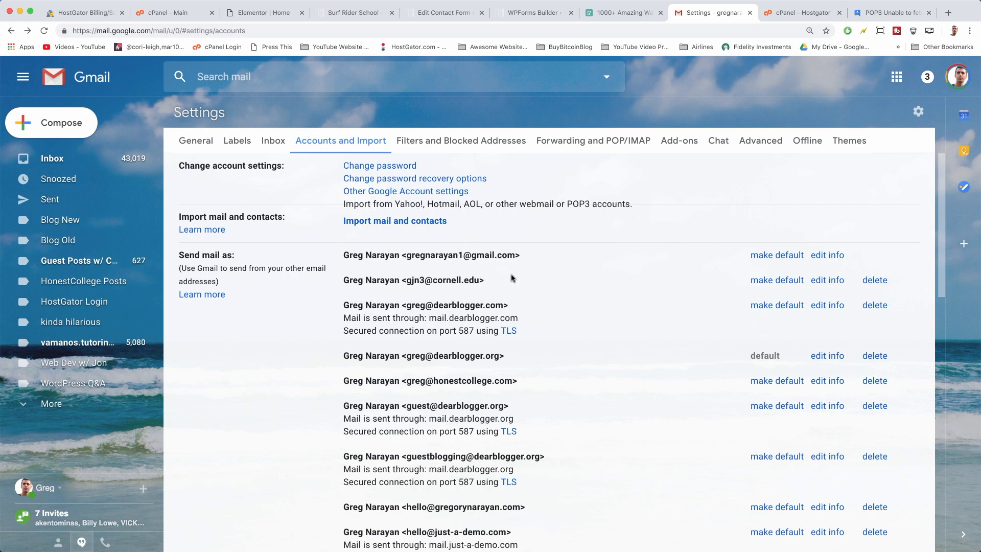
pyautogui.scroll(-4, 511, 277)
pyautogui.scroll(-10, 511, 278)
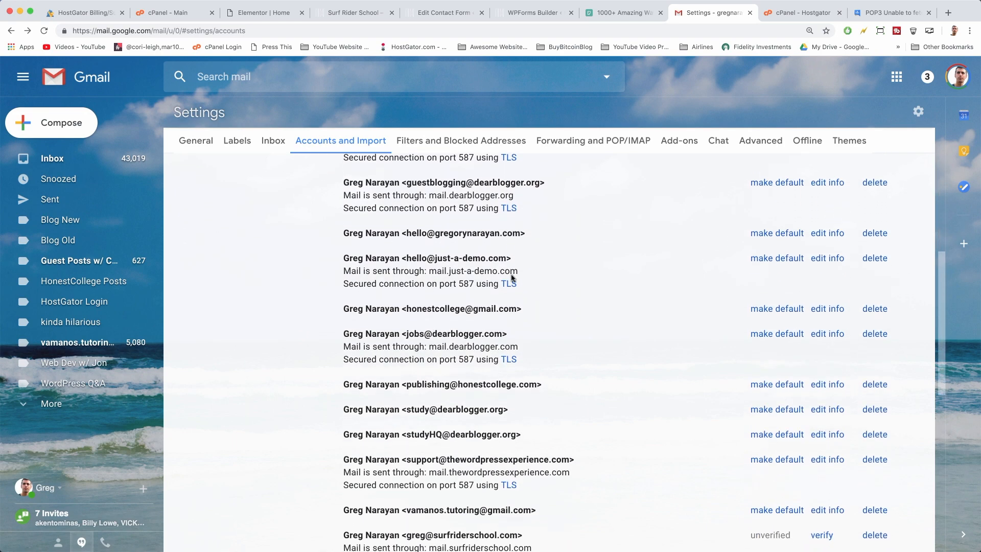
pyautogui.scroll(-2, 511, 278)
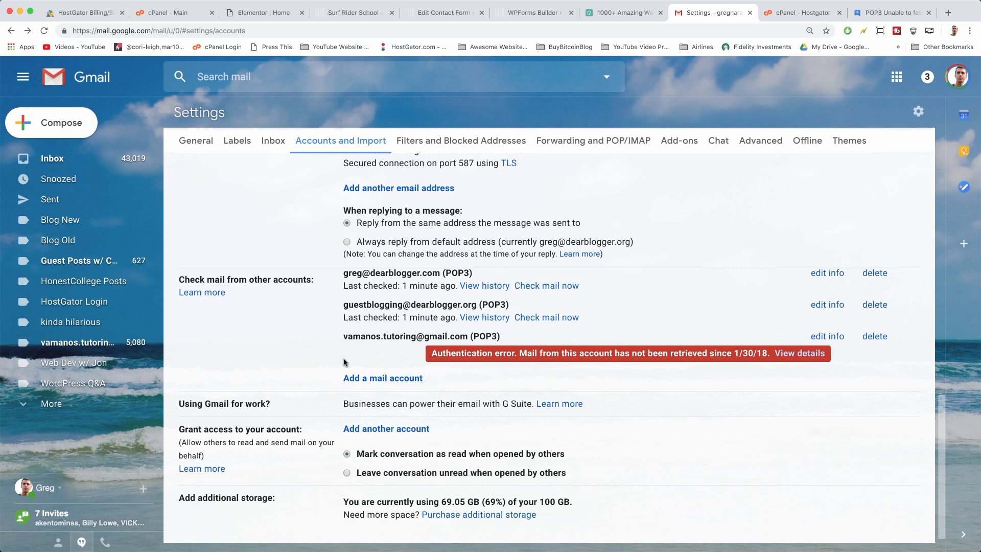
pyautogui.click(394, 378)
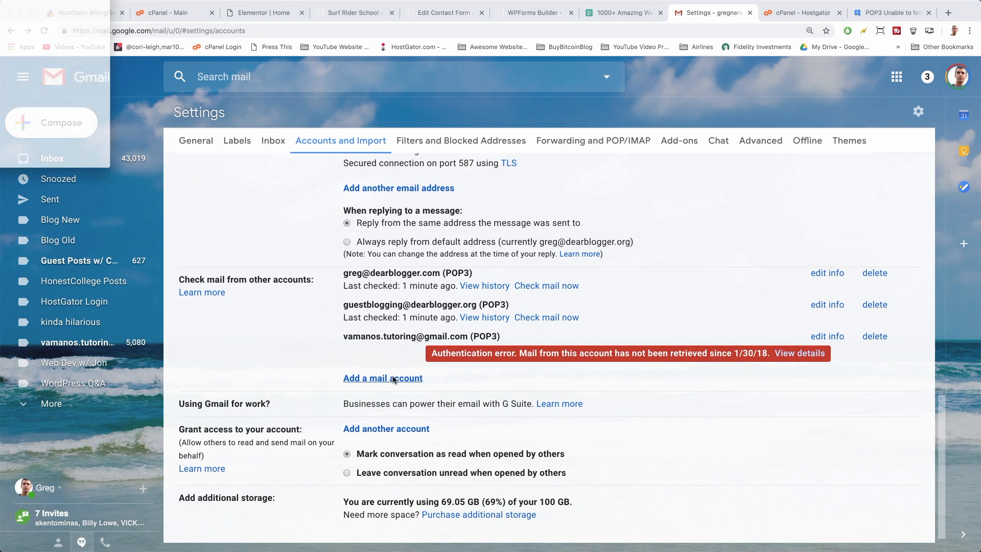
# Enter the surfriderschool.com mailbox address and choose Import emails via POP3
pyautogui.moveTo(0, 0); pyautogui.dragTo(394, 154)
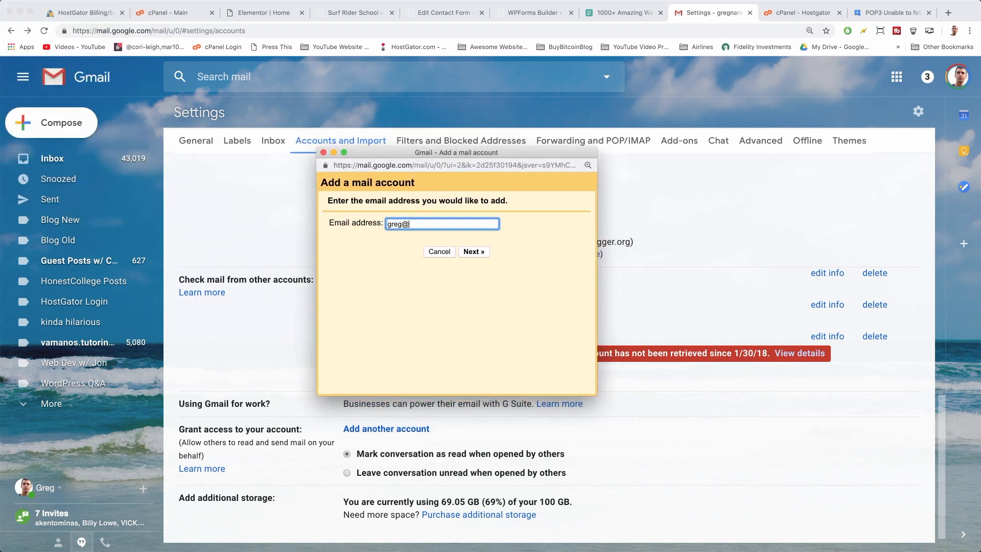
pyautogui.click(473, 252)
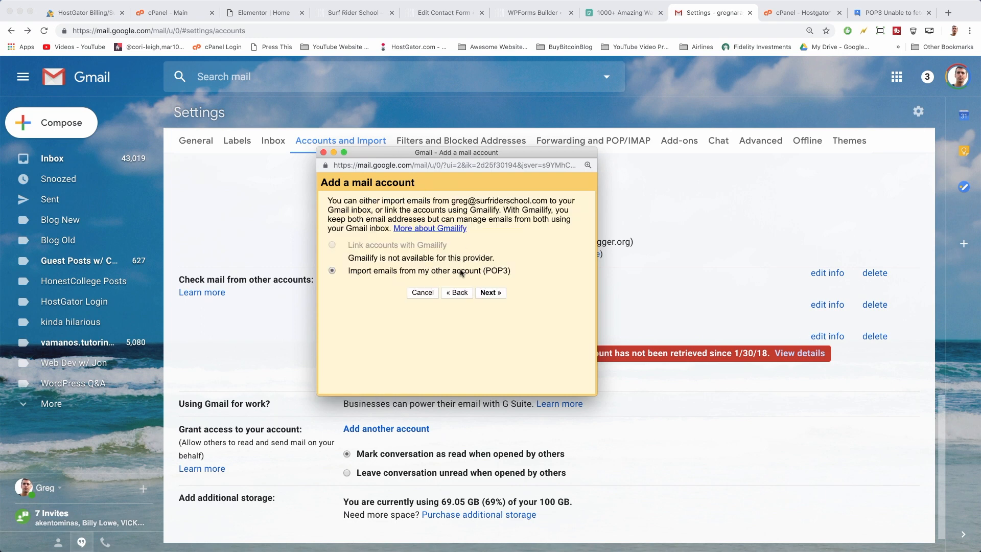
pyautogui.click(490, 292)
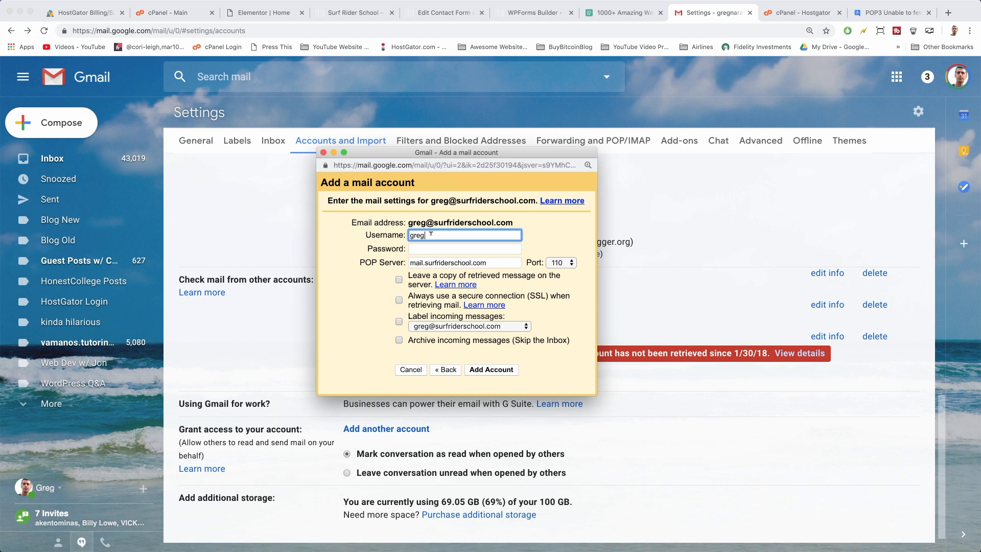
# Fill in username and password, keep server mail.surfriderschool.com on port 110, leave copies on server, and add
pyautogui.write('@surfriderschool.com')
pyautogui.press('Tab')
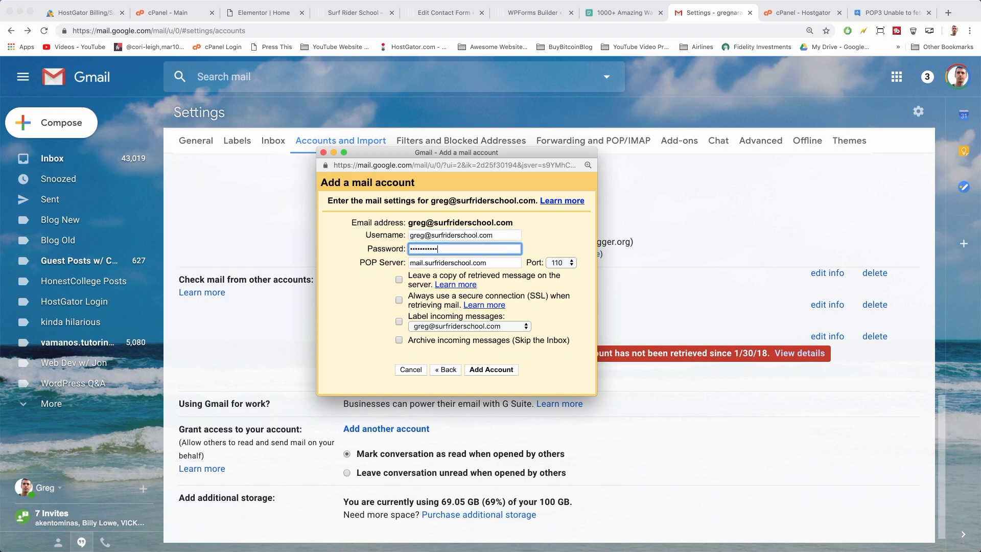
pyautogui.click(782, 13)
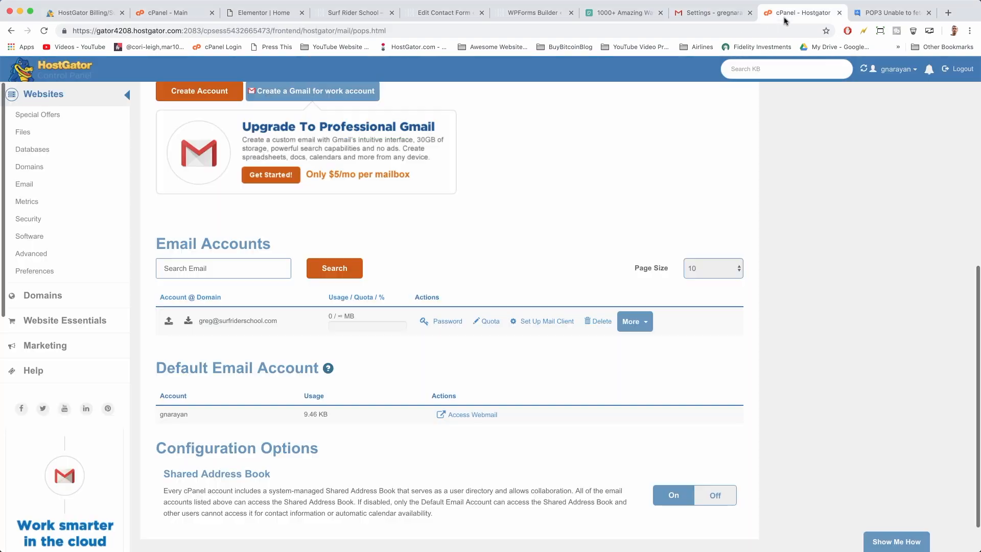
pyautogui.click(710, 16)
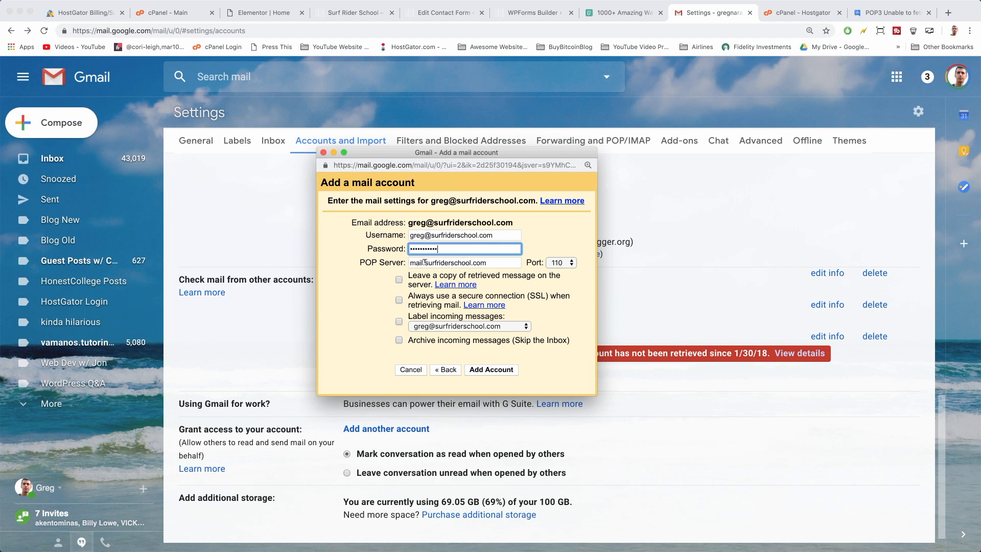
pyautogui.moveTo(425, 261); pyautogui.dragTo(496, 261)
pyautogui.click(497, 261)
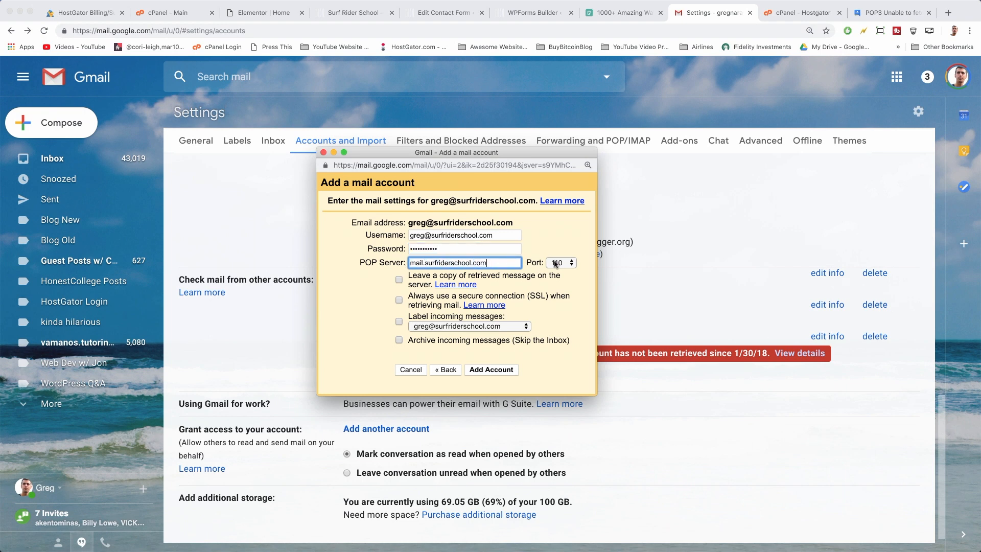
pyautogui.click(555, 263)
pyautogui.click(559, 263)
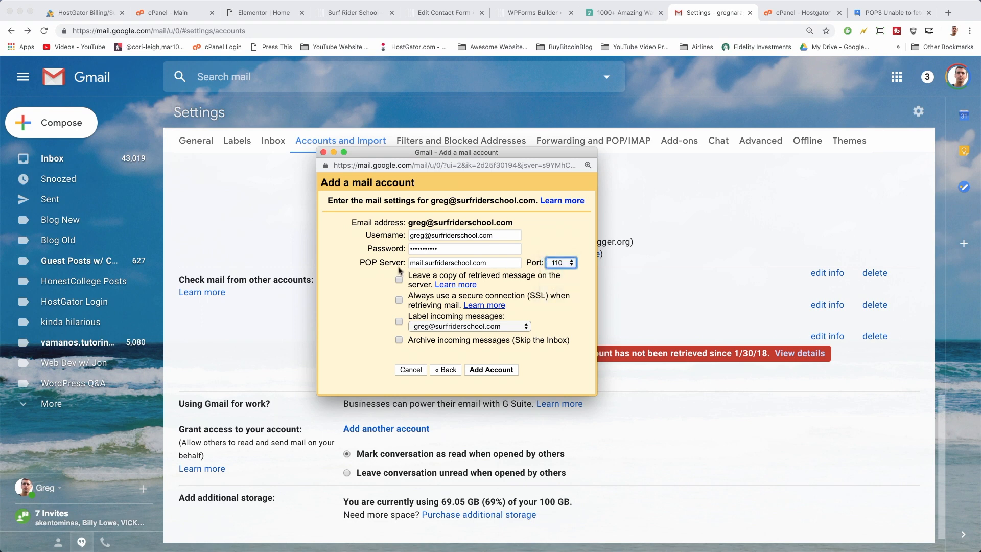
pyautogui.click(399, 280)
pyautogui.click(489, 370)
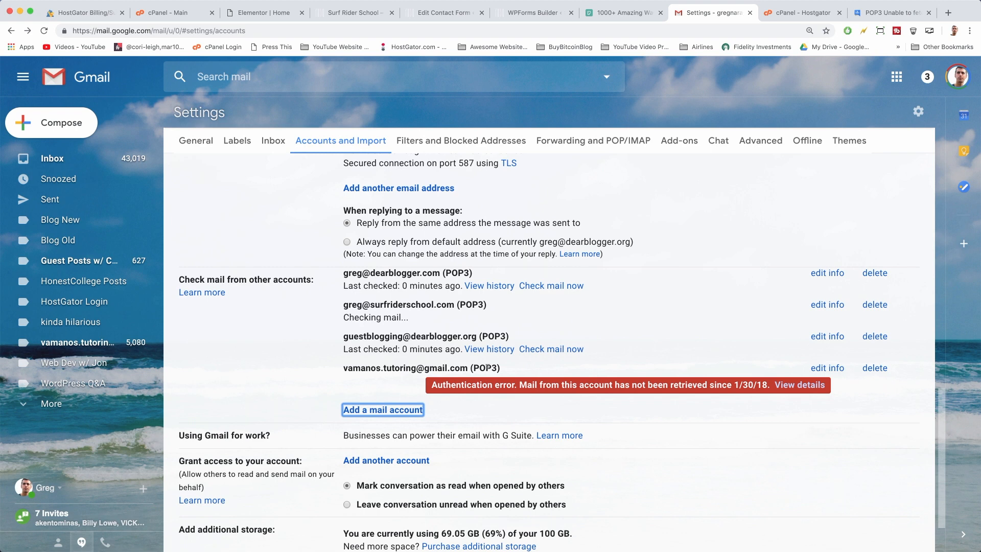
# Under Send mail as, open the Add another email address form
pyautogui.moveTo(343, 304); pyautogui.dragTo(456, 301)
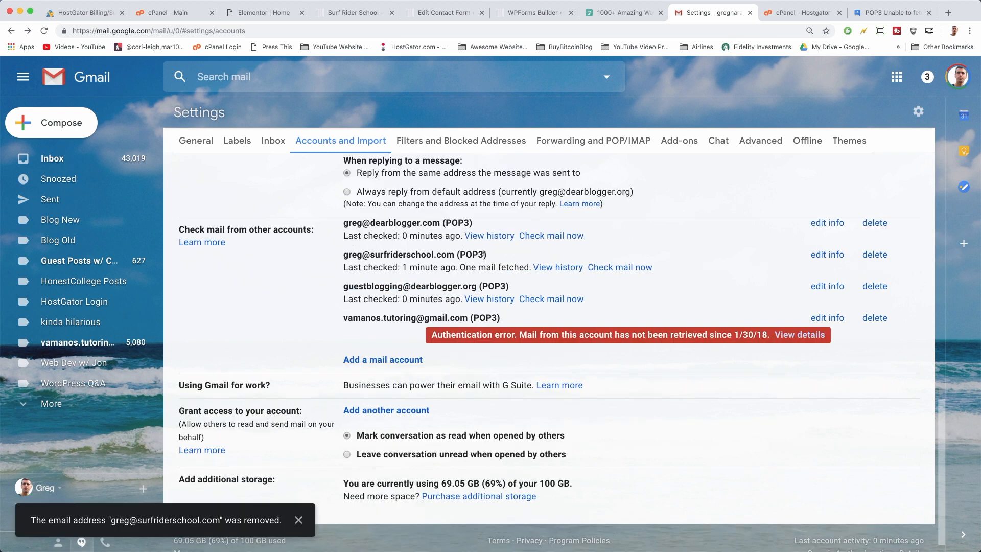
pyautogui.scroll(3, 494, 267)
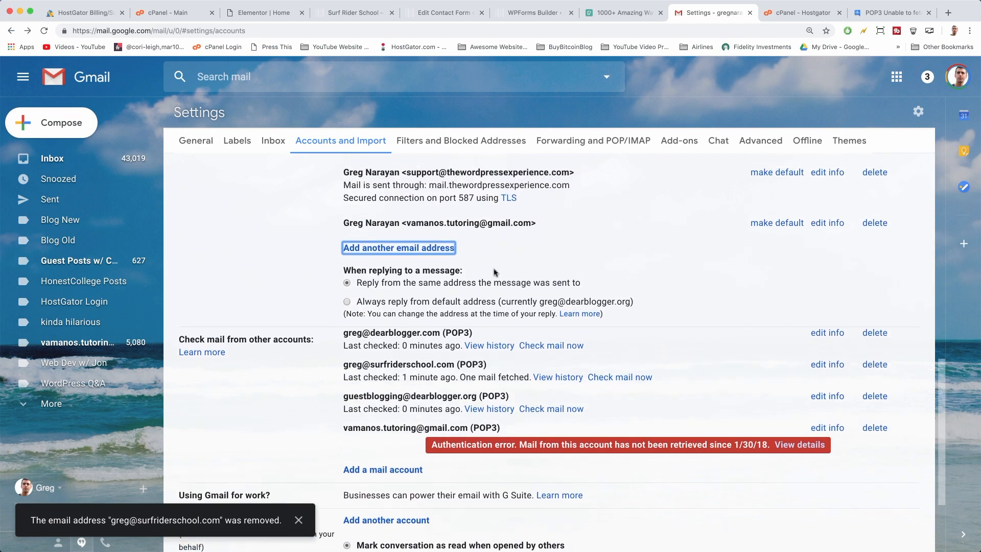
pyautogui.click(406, 259)
pyautogui.scroll(10, 406, 260)
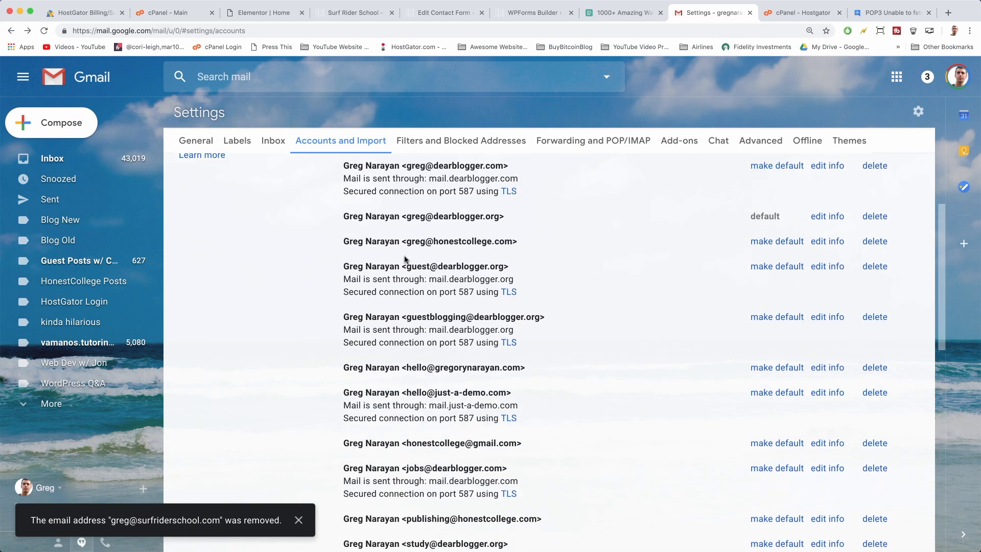
pyautogui.scroll(-11, 420, 256)
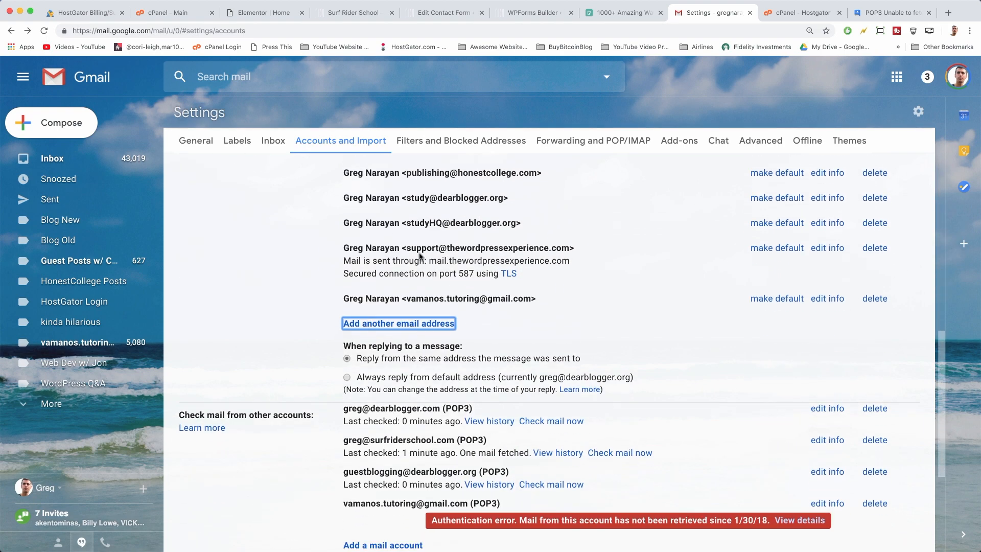
pyautogui.click(438, 325)
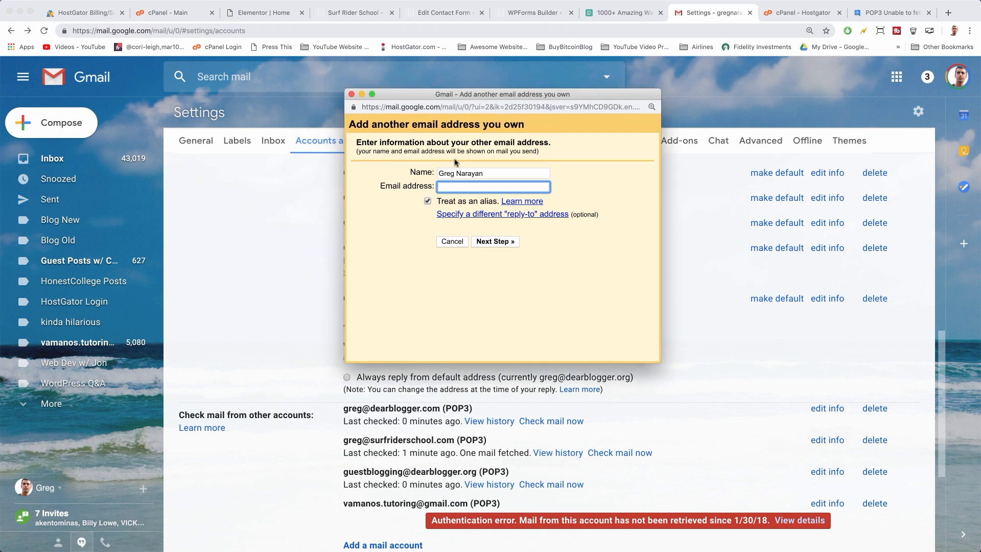
# Enter the surfriderschool.com address with the prefilled sender name and continue to SMTP settings
pyautogui.click(452, 173)
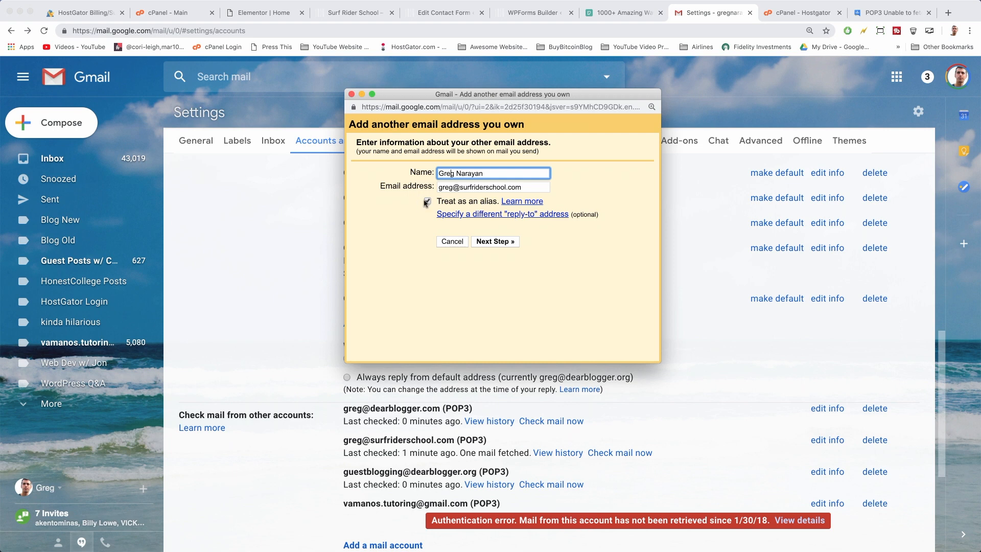
pyautogui.click(482, 242)
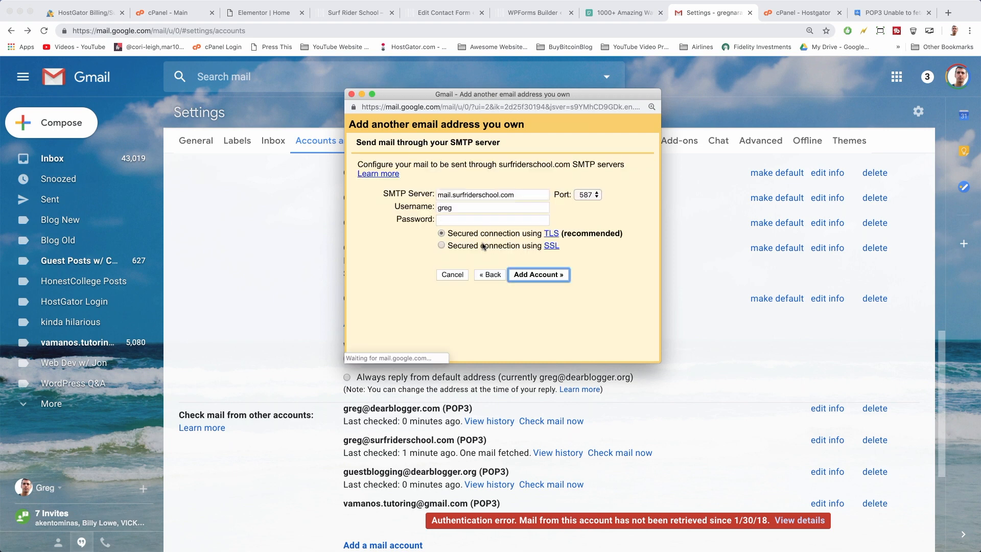
# Fill in the SMTP username and password, keep port 587 with TLS, and add the account
pyautogui.click(460, 206)
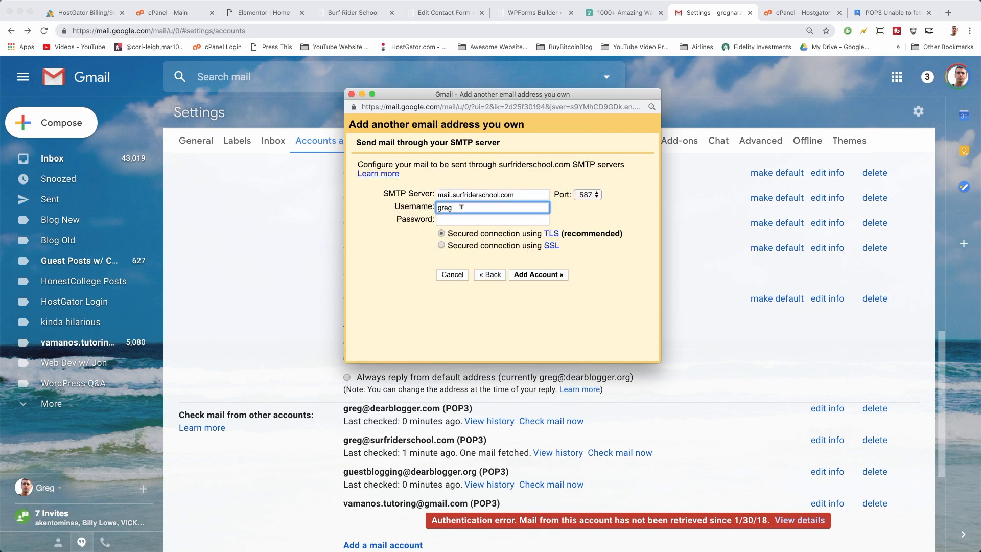
pyautogui.write('@surfriderschool.com')
pyautogui.press('Tab')
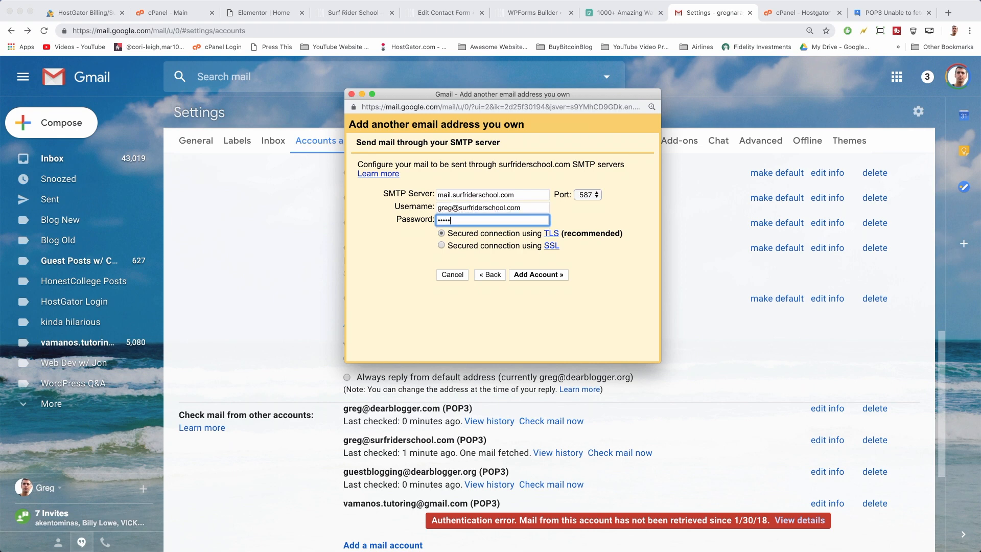
pyautogui.write('••')
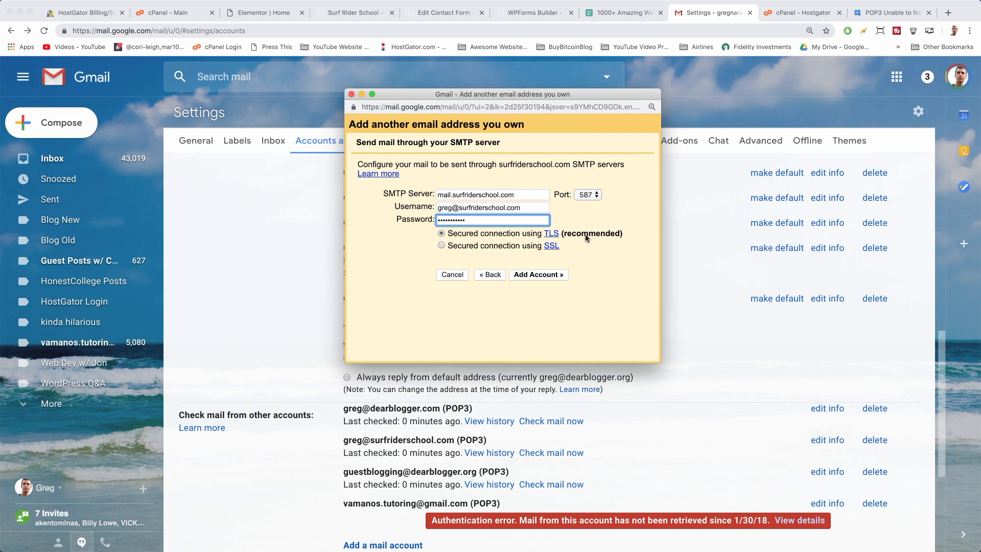
pyautogui.click(585, 195)
pyautogui.click(586, 194)
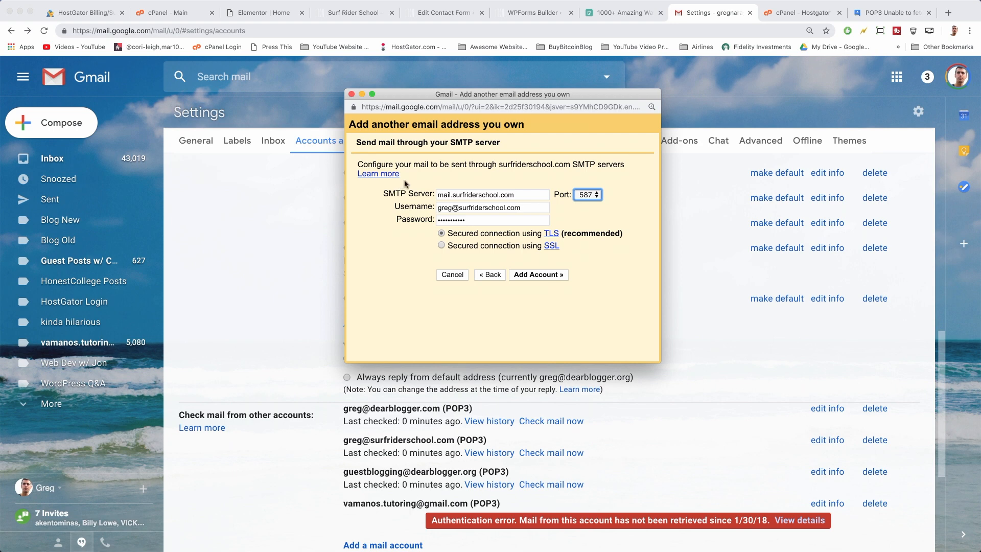
pyautogui.doubleClick(438, 194)
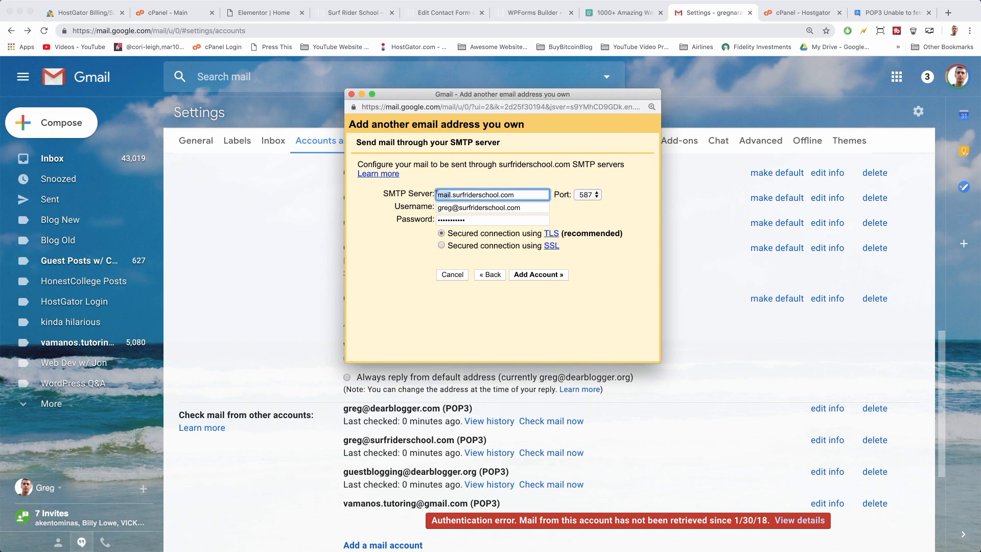
pyautogui.click(460, 194)
pyautogui.click(536, 274)
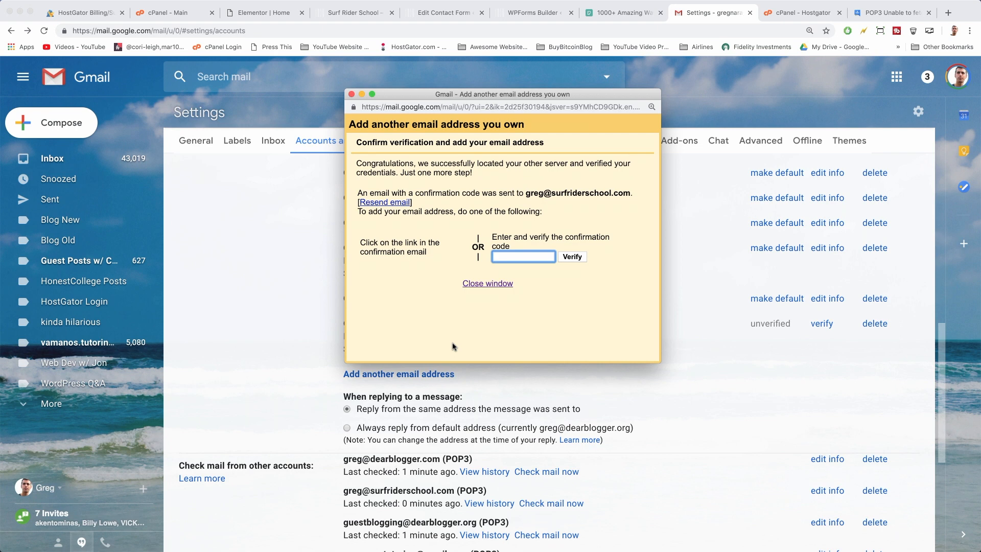
# Copy the newest confirmation code from the Gmail Confirmation email in the inbox
pyautogui.click(53, 159)
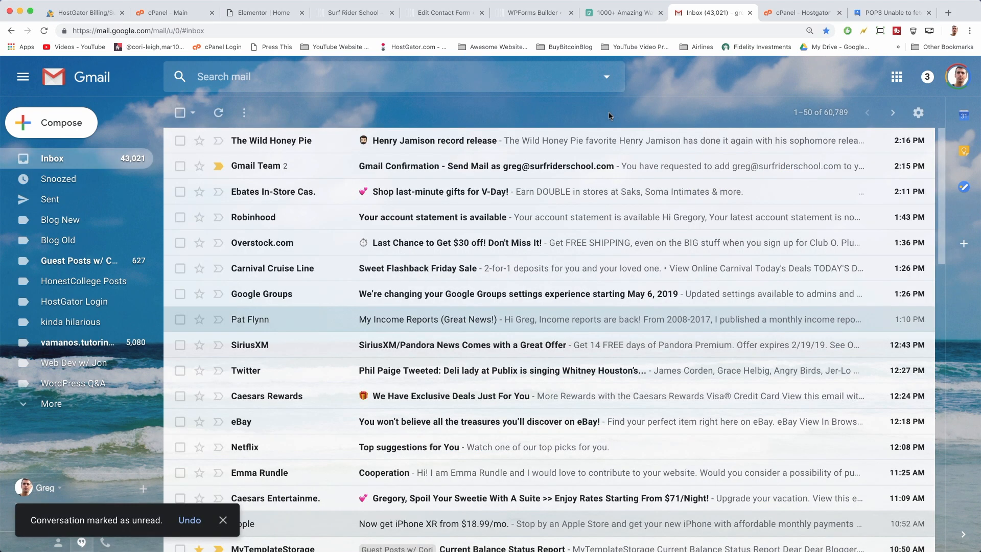
pyautogui.click(365, 168)
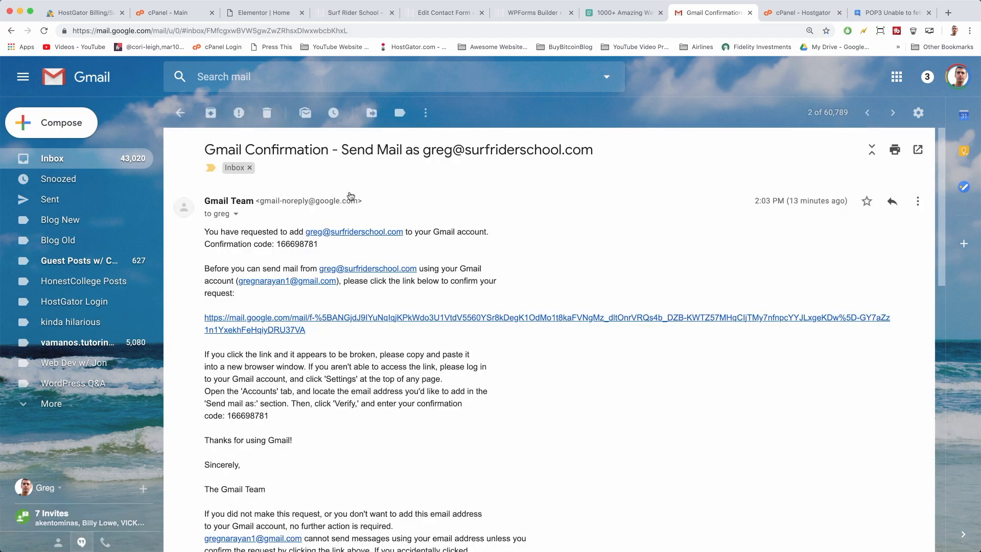
pyautogui.scroll(-10, 350, 195)
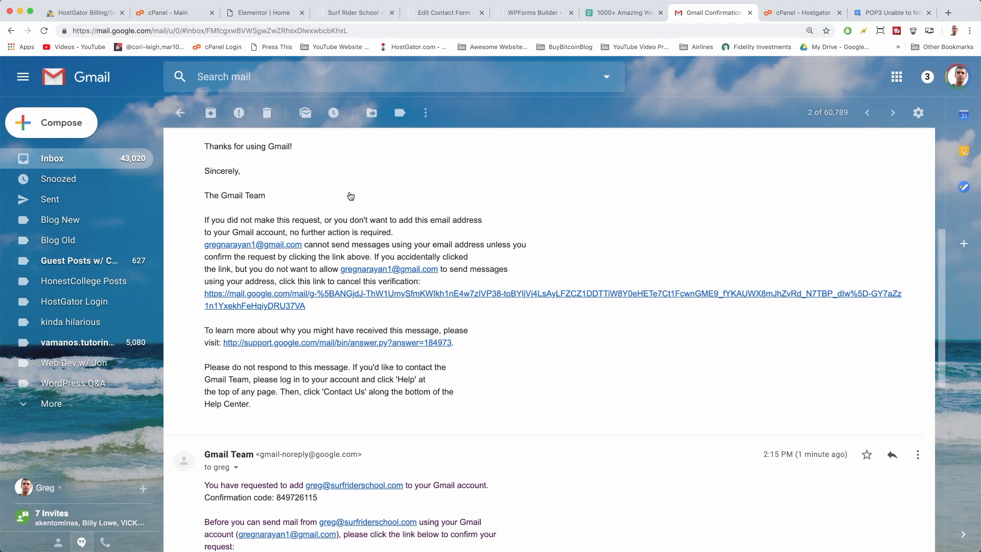
pyautogui.doubleClick(297, 184)
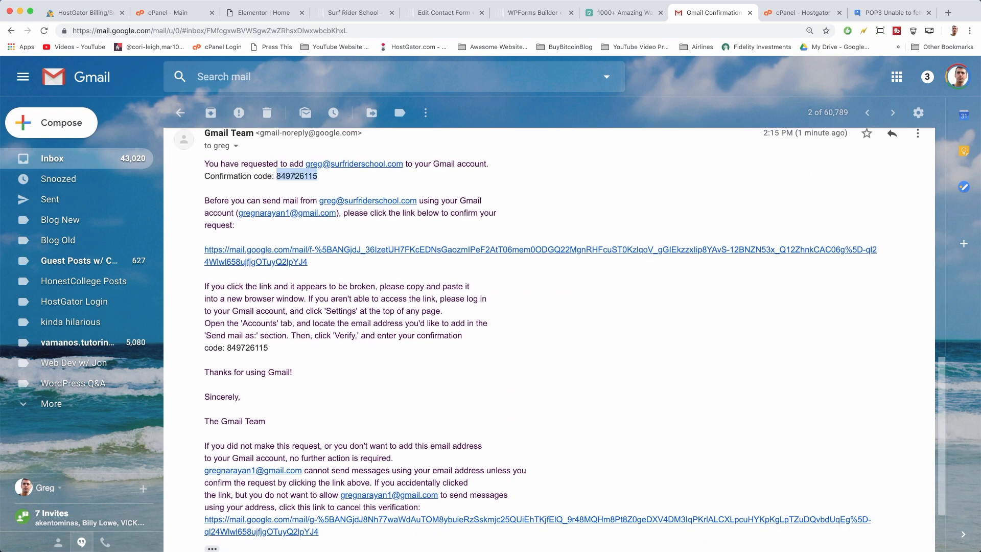
pyautogui.scroll(1, 293, 176)
pyautogui.scroll(1, 293, 176)
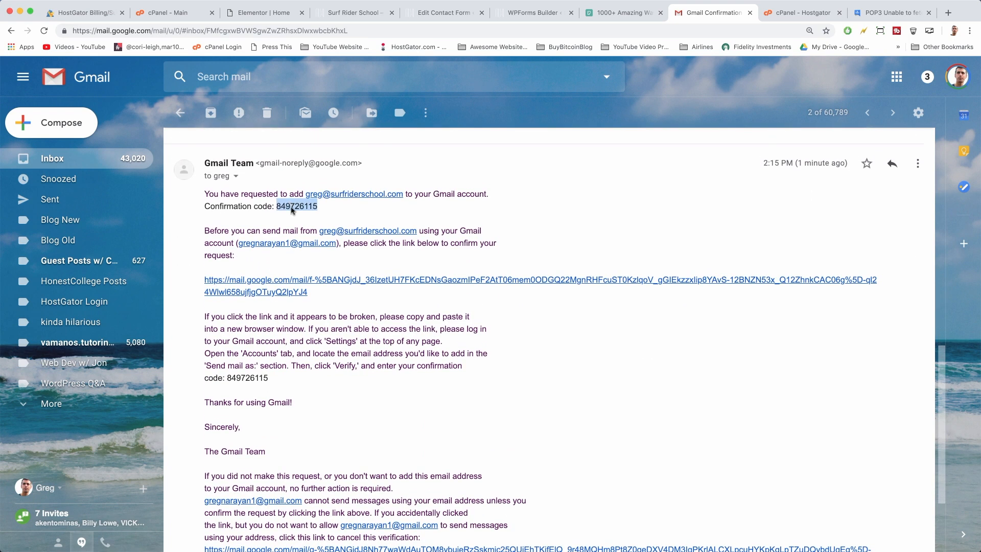
pyautogui.rightClick(292, 209)
pyautogui.click(306, 226)
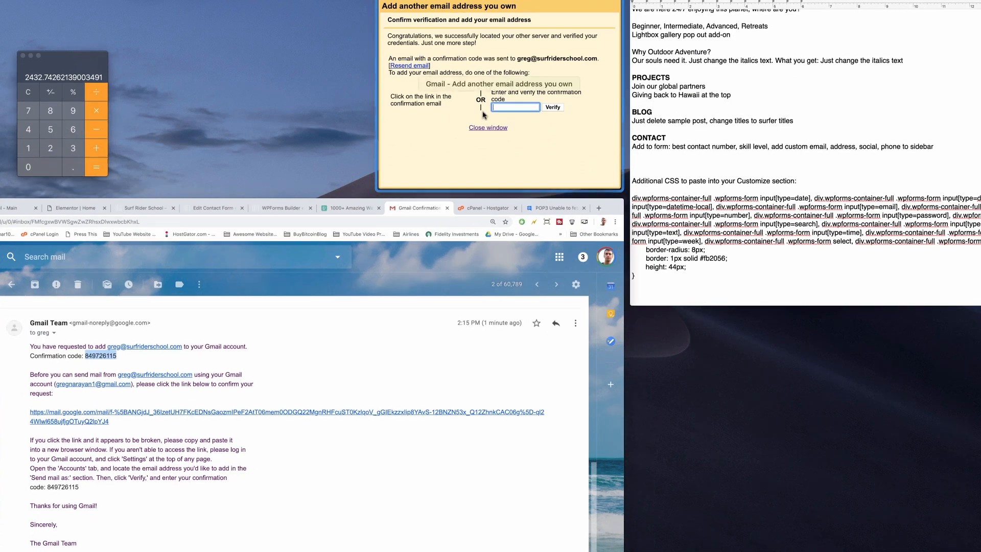
# Paste the confirmation code into the verification popup and verify the send-as address
pyautogui.click(503, 148)
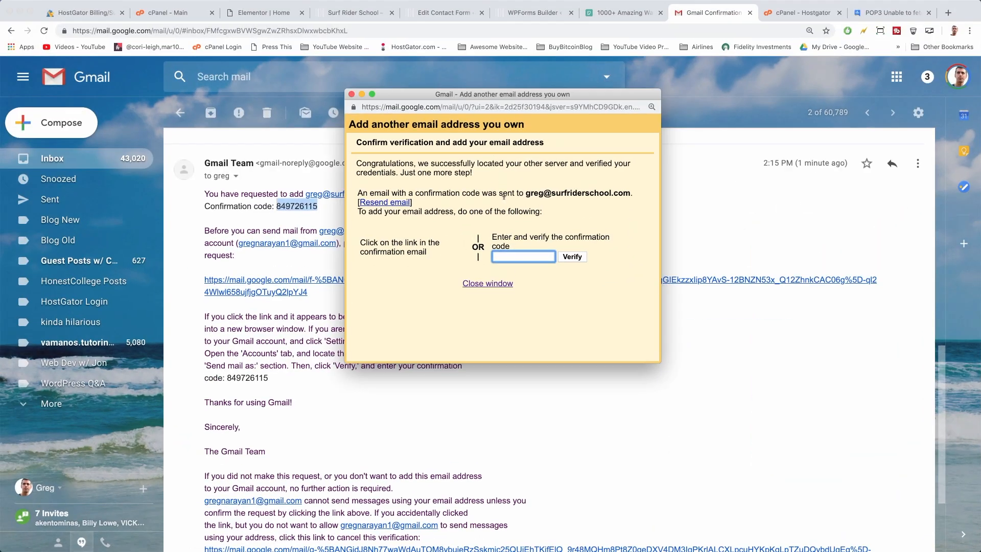
pyautogui.rightClick(508, 251)
pyautogui.click(529, 316)
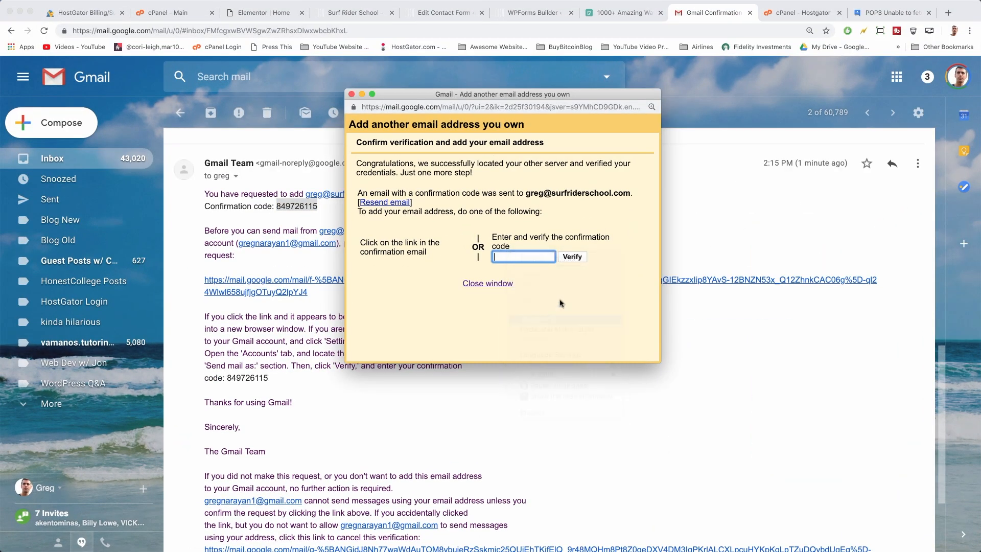
pyautogui.click(571, 257)
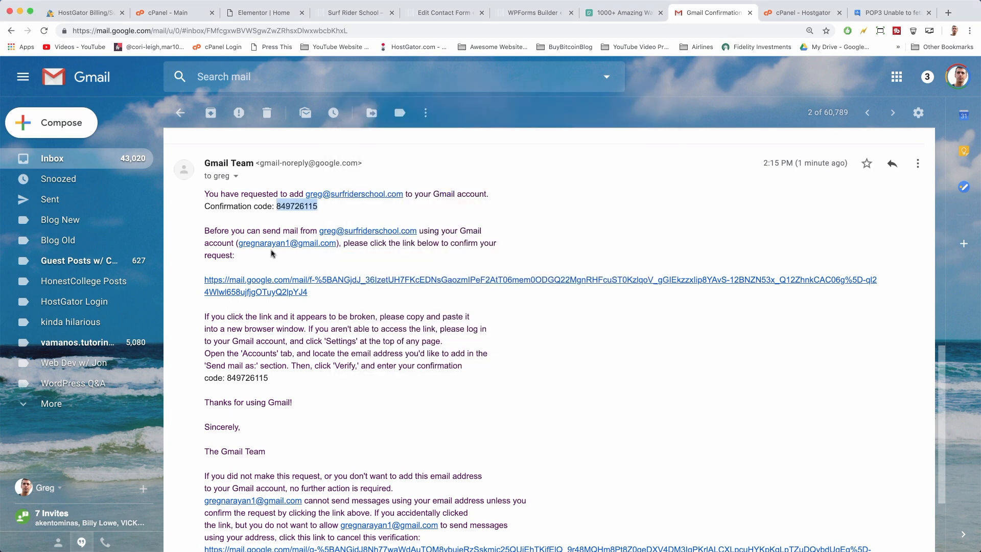
# Review the Accounts and Import settings for the newly verified address
pyautogui.click(919, 113)
pyautogui.click(828, 191)
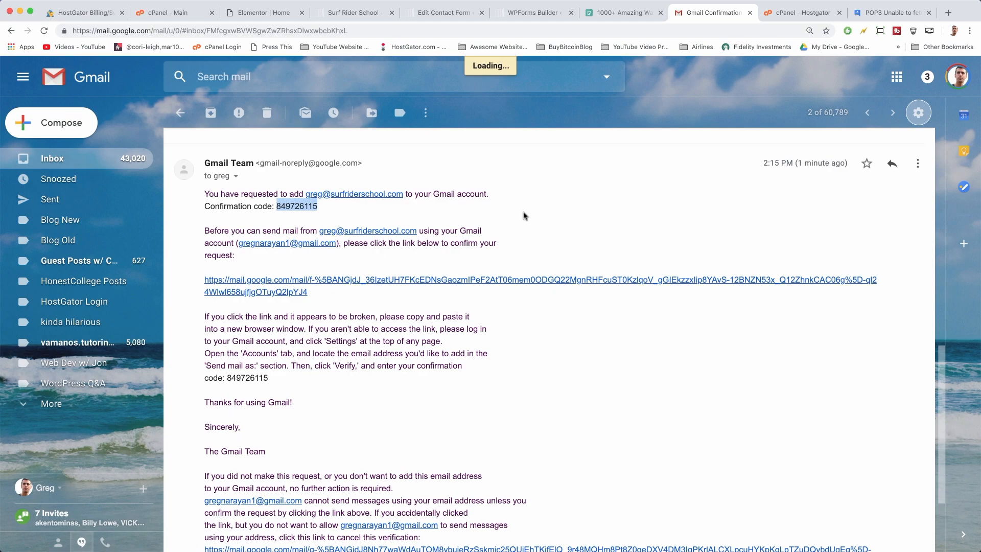
pyautogui.scroll(-2, 524, 215)
pyautogui.scroll(2, 524, 215)
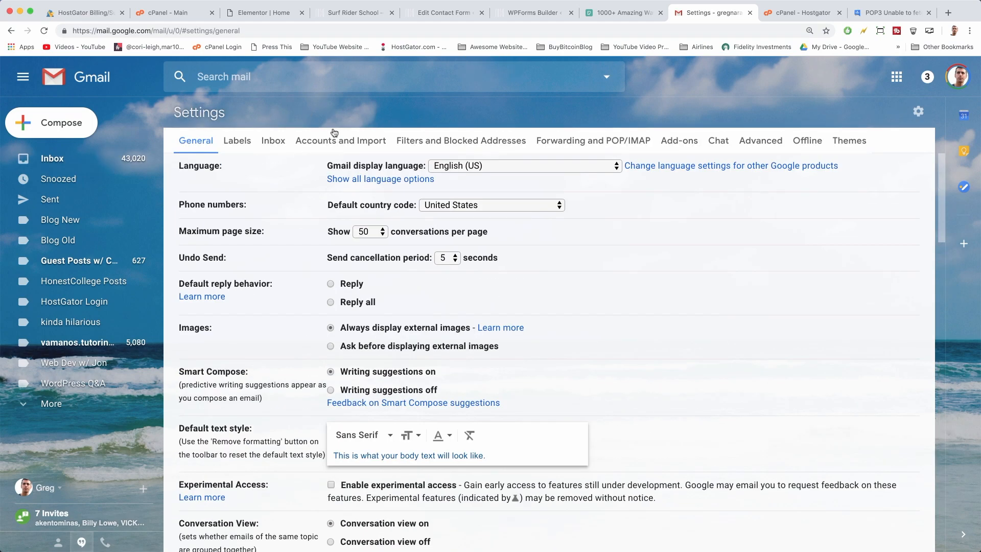
pyautogui.click(339, 143)
pyautogui.scroll(-6, 395, 330)
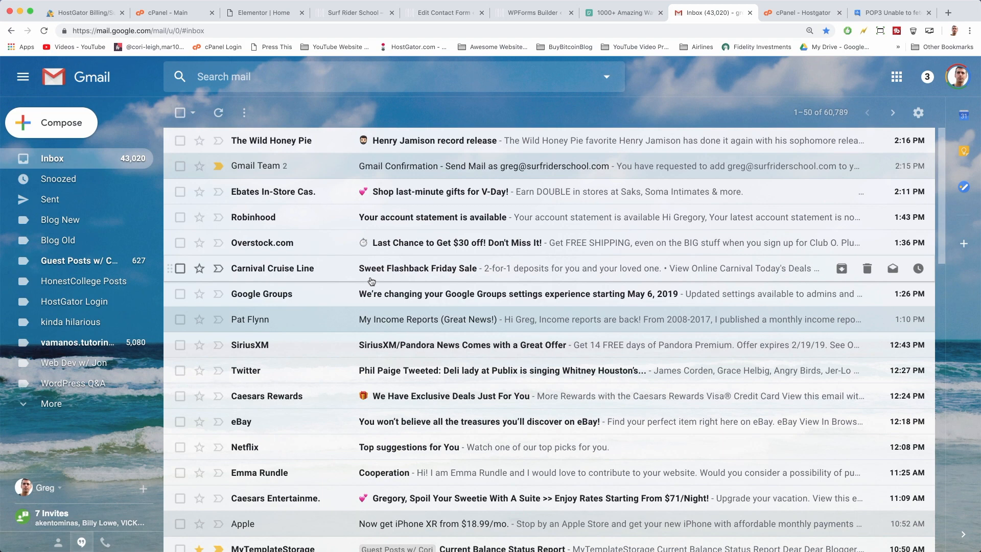
# Send an email with subject 'test' from the personal Gmail account to the surfriderschool.com address
pyautogui.click(68, 129)
pyautogui.click(722, 147)
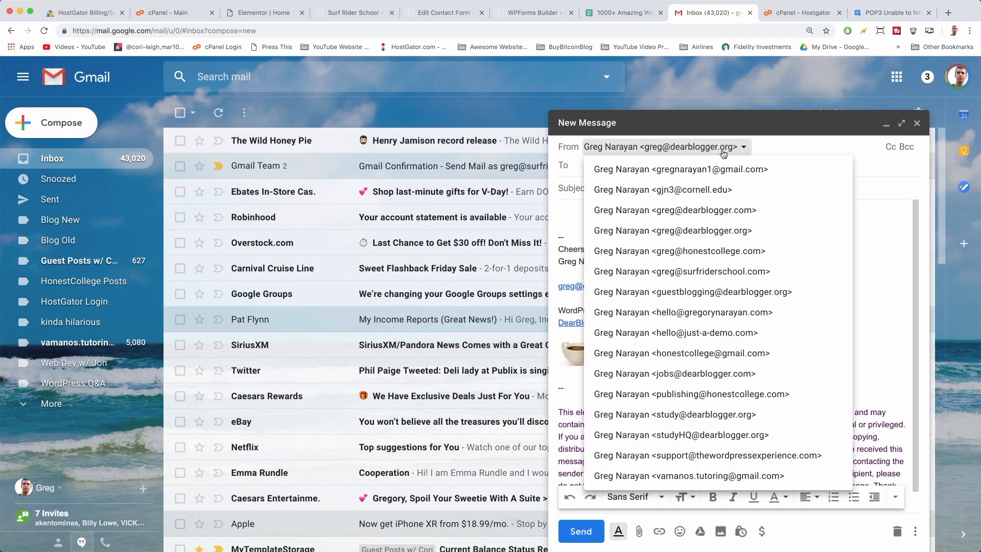
pyautogui.click(718, 166)
pyautogui.click(632, 160)
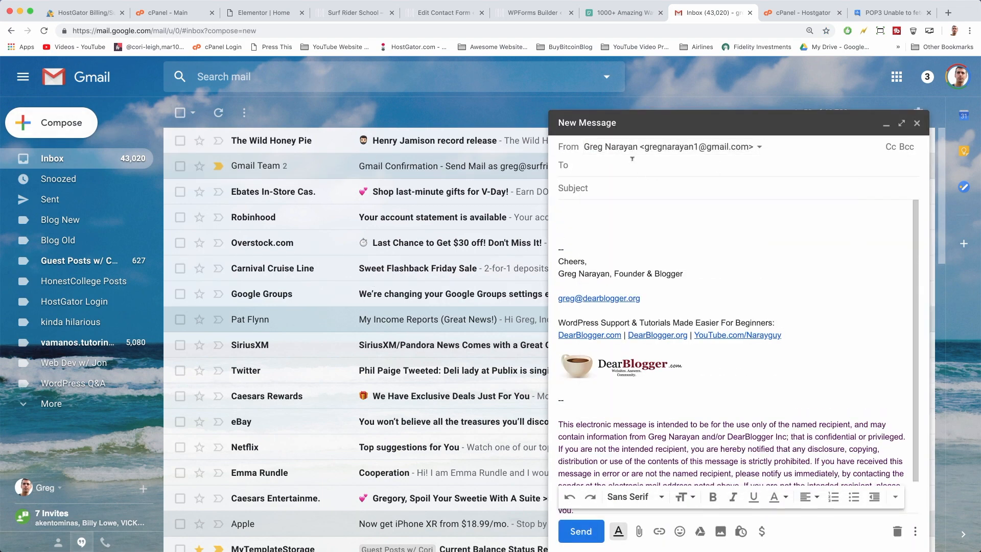
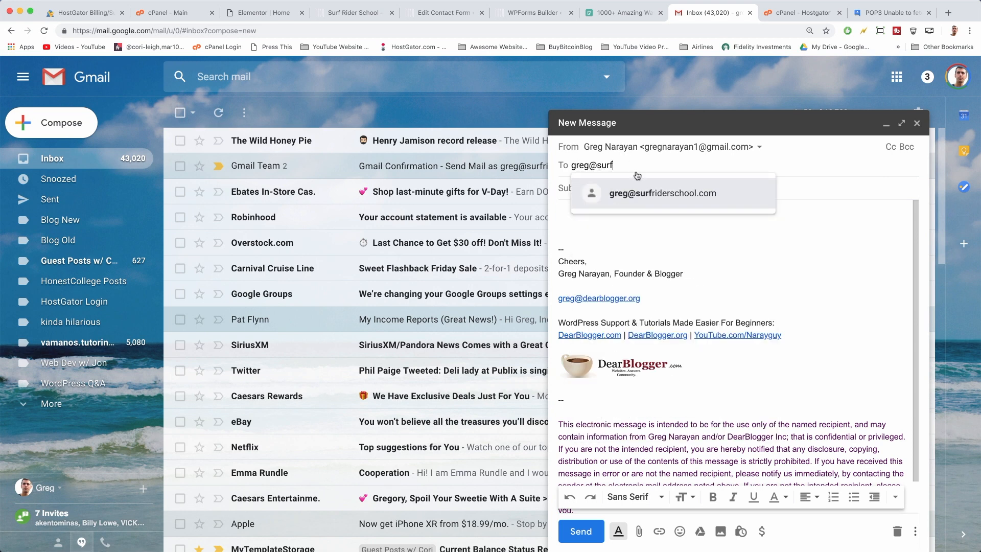
pyautogui.click(637, 196)
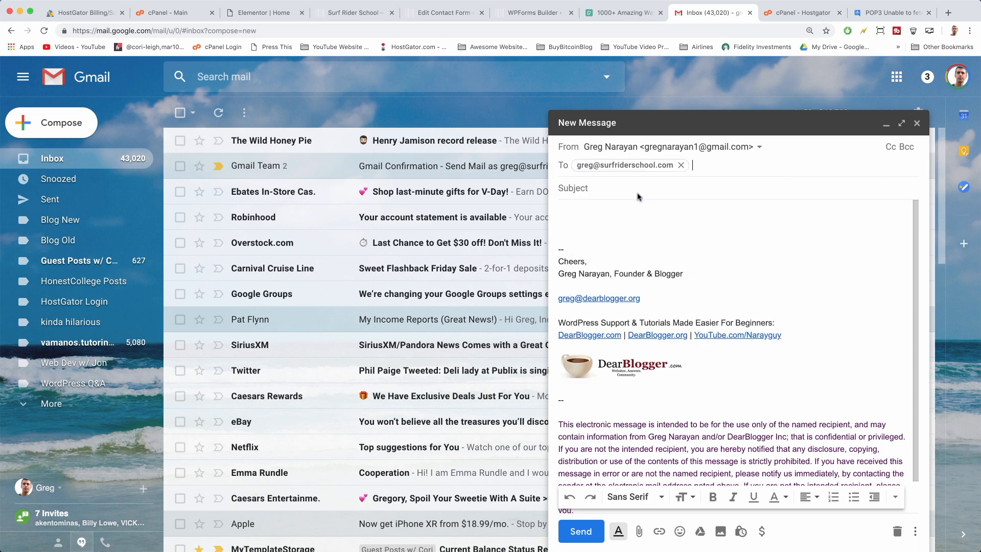
pyautogui.click(596, 187)
pyautogui.write('test')
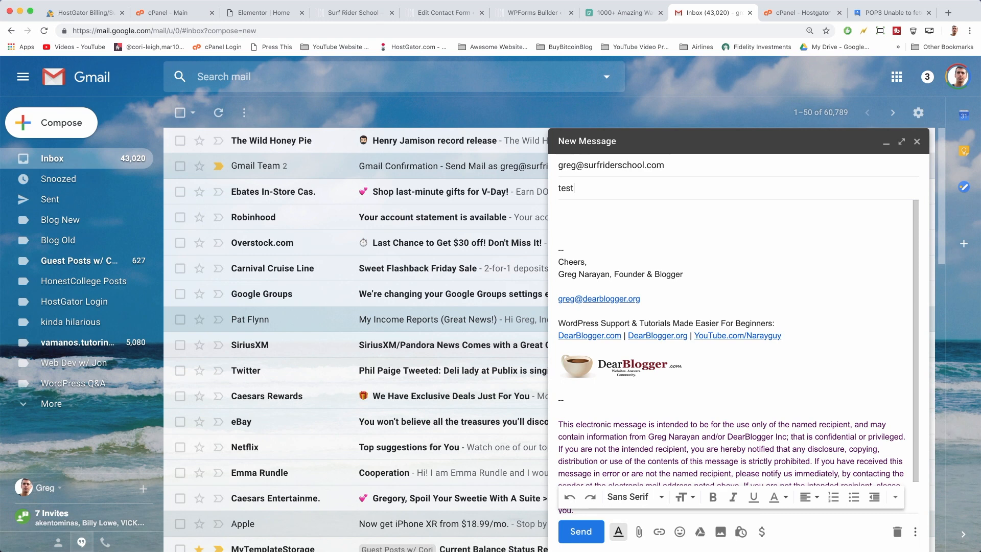
pyautogui.press('Tab')
pyautogui.write('te')
pyautogui.click(576, 531)
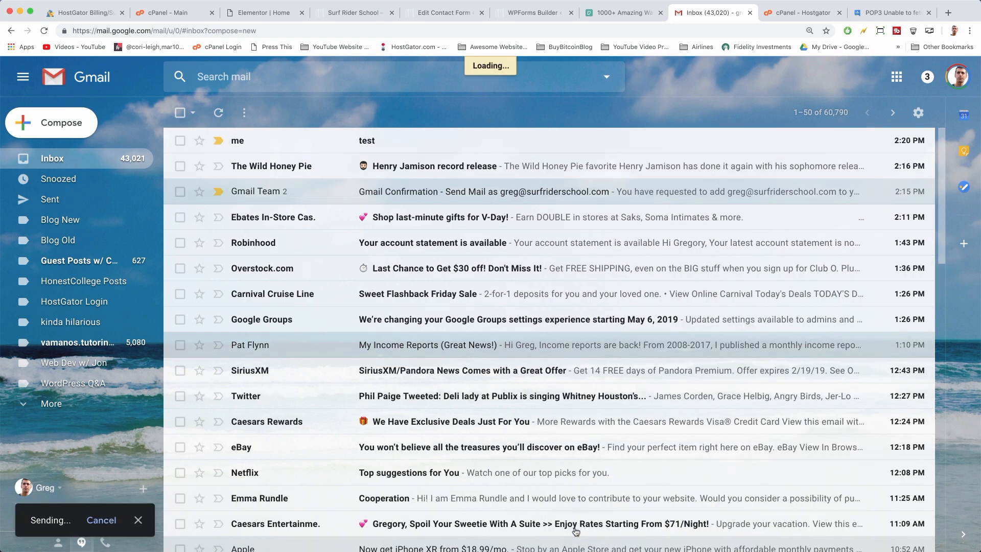
# Open the received test email, check its sender and recipient details, and return to the inbox
pyautogui.click(361, 140)
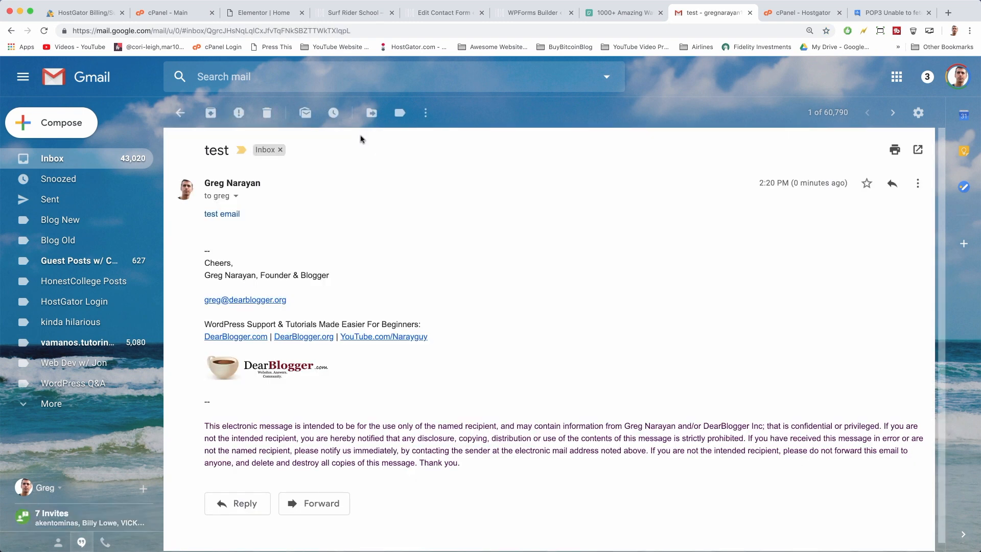
pyautogui.scroll(-1, 209, 237)
pyautogui.scroll(1, 209, 237)
pyautogui.click(236, 198)
pyautogui.click(427, 256)
pyautogui.click(65, 163)
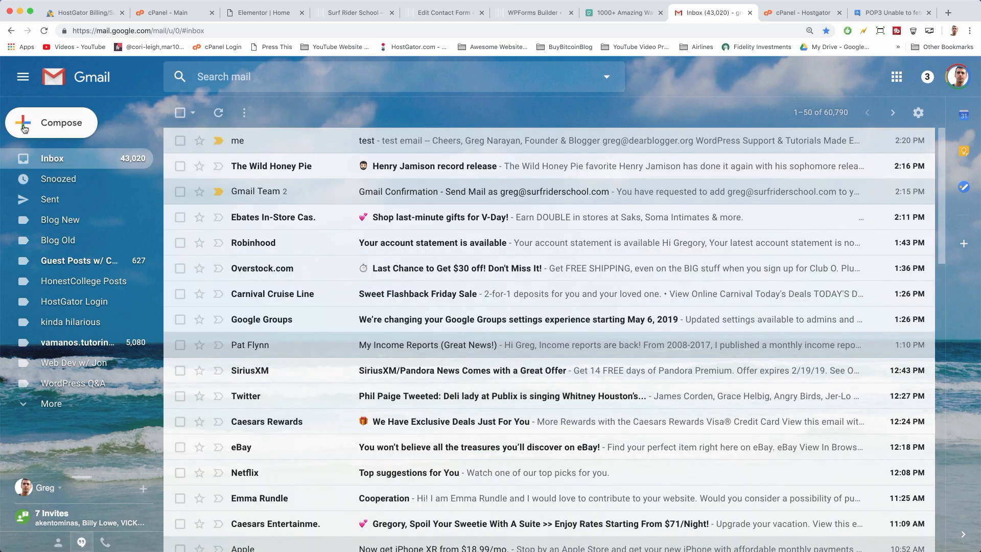
# Start a new message from the Surf Rider School address to the personal Gmail account
pyautogui.click(36, 127)
pyautogui.click(721, 146)
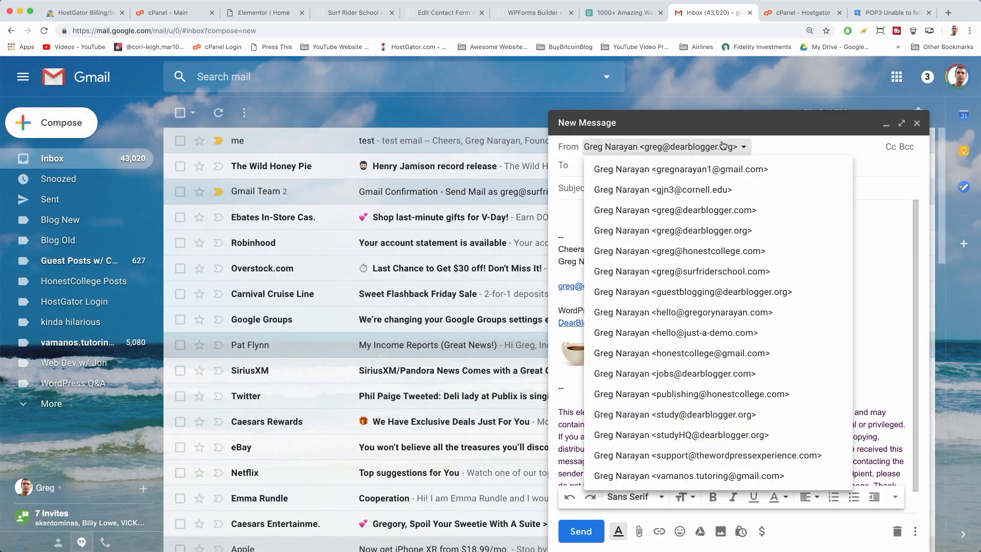
pyautogui.click(704, 276)
pyautogui.click(600, 165)
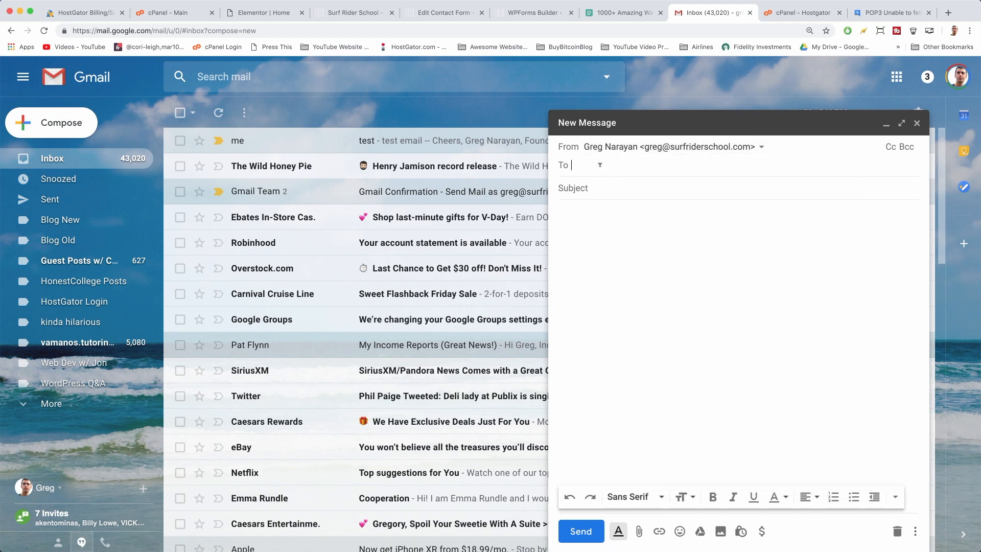
pyautogui.write('gmail.')
pyautogui.press('BackSpace')
pyautogui.press('BackSpace')
pyautogui.press('BackSpace')
pyautogui.press('BackSpace')
pyautogui.press('BackSpace')
pyautogui.press('BackSpace')
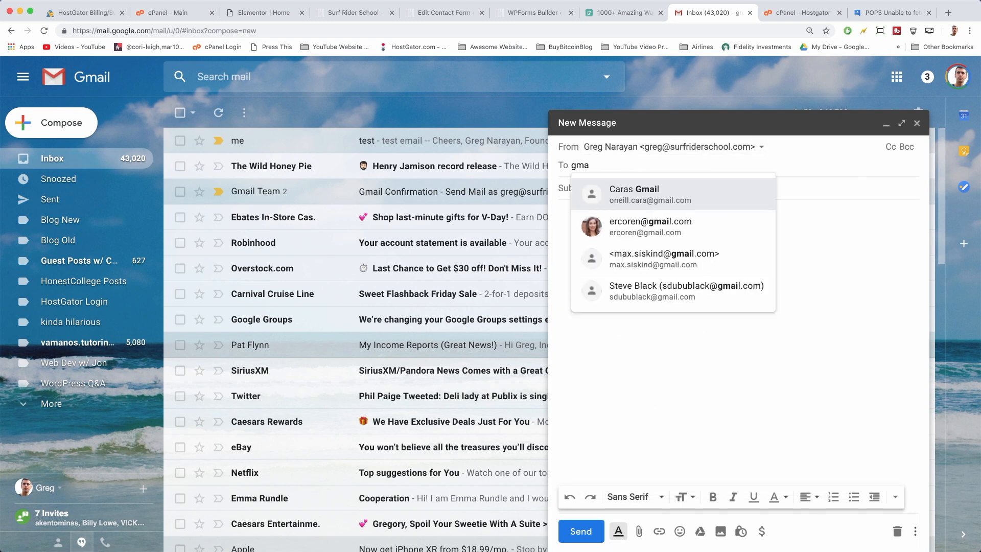
pyautogui.write('gre')
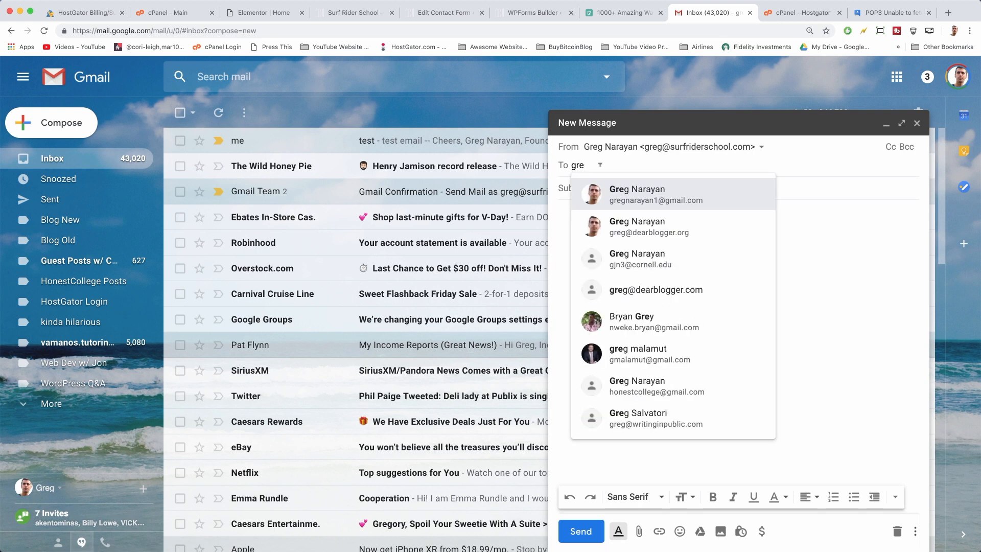
pyautogui.click(618, 193)
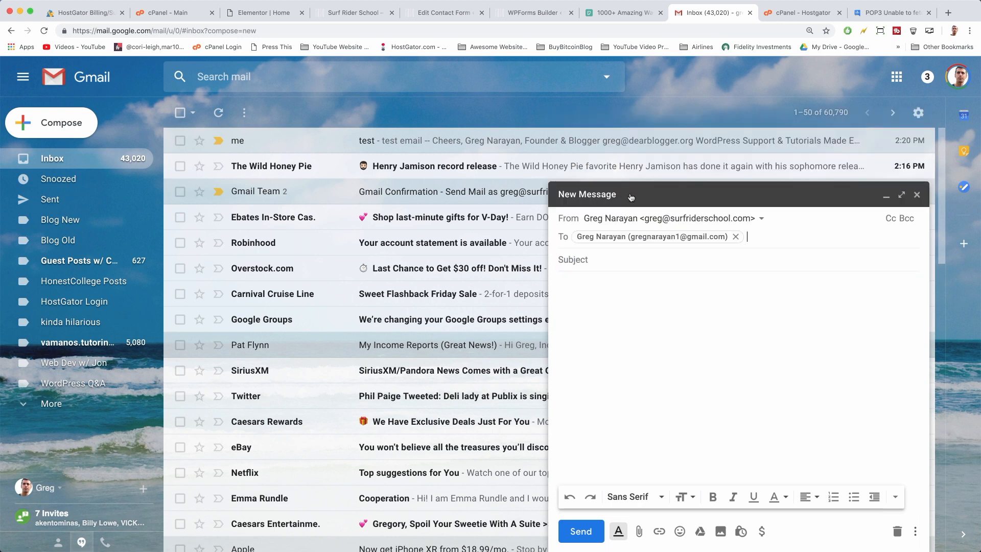
# Send it with subject 'test the other way', then open the arrived message
pyautogui.click(604, 254)
pyautogui.write('test the oth')
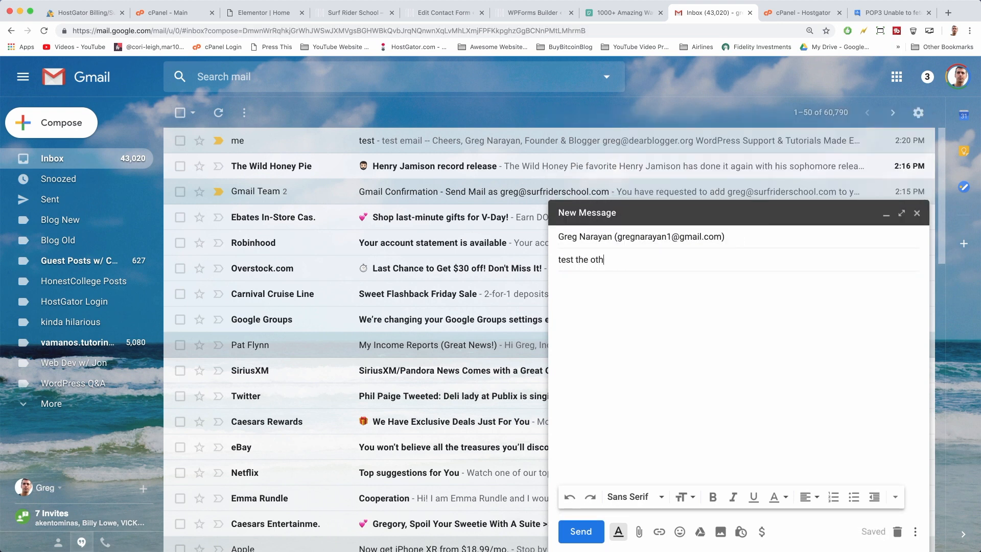
pyautogui.write('er way')
pyautogui.click(583, 285)
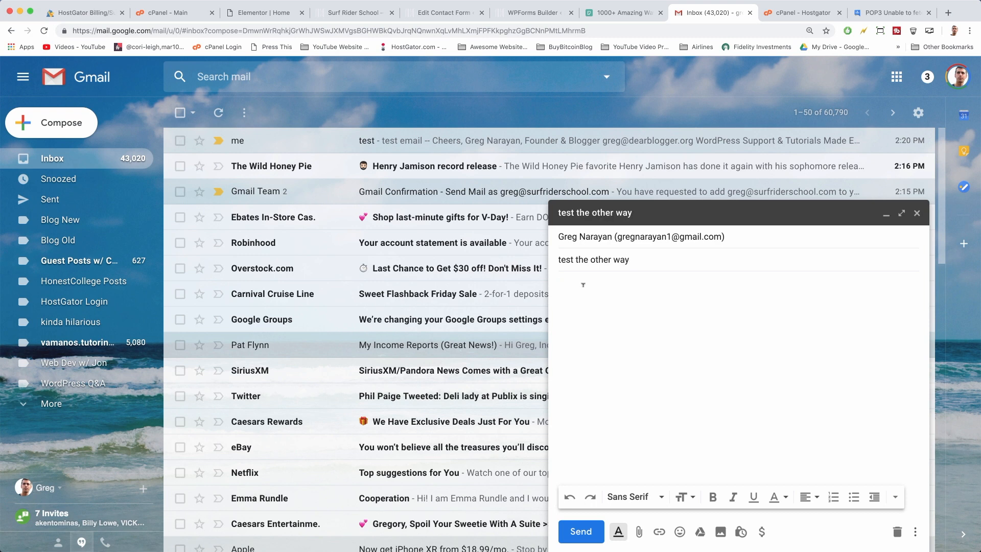
pyautogui.click(581, 531)
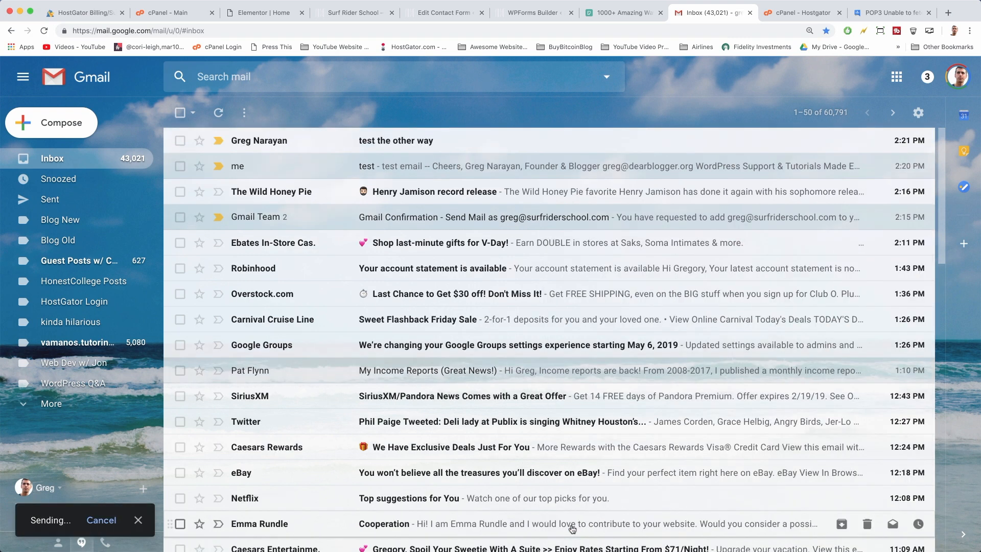
pyautogui.click(400, 149)
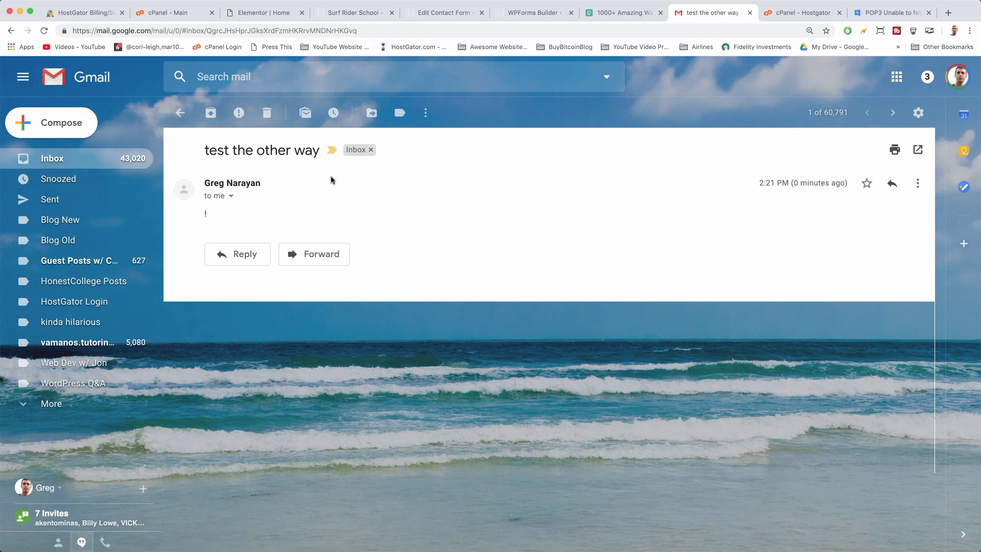
# Return to the inbox, then focus the Email field of the Customizer's GET UPDATES form
pyautogui.click(69, 164)
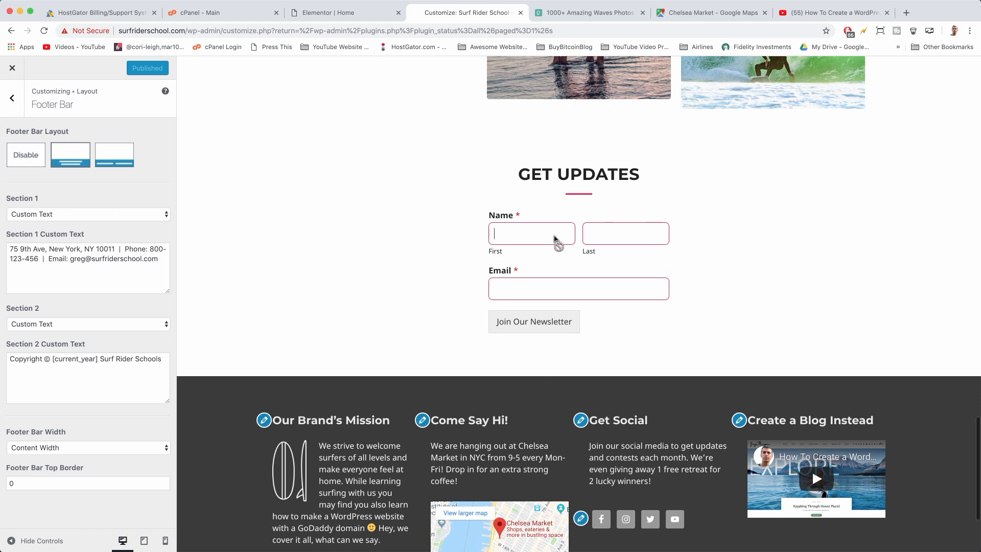
pyautogui.click(562, 293)
# On the 'How To Create a WordPress Blog' video, expand the description and open its Constant Contact link
pyautogui.click(829, 14)
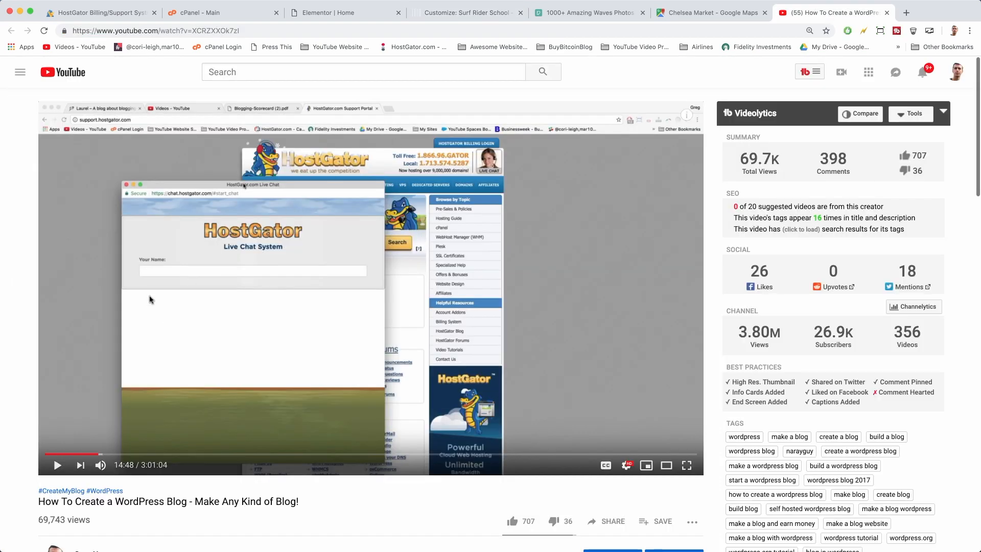
pyautogui.scroll(-4, 150, 298)
pyautogui.scroll(-2, 149, 299)
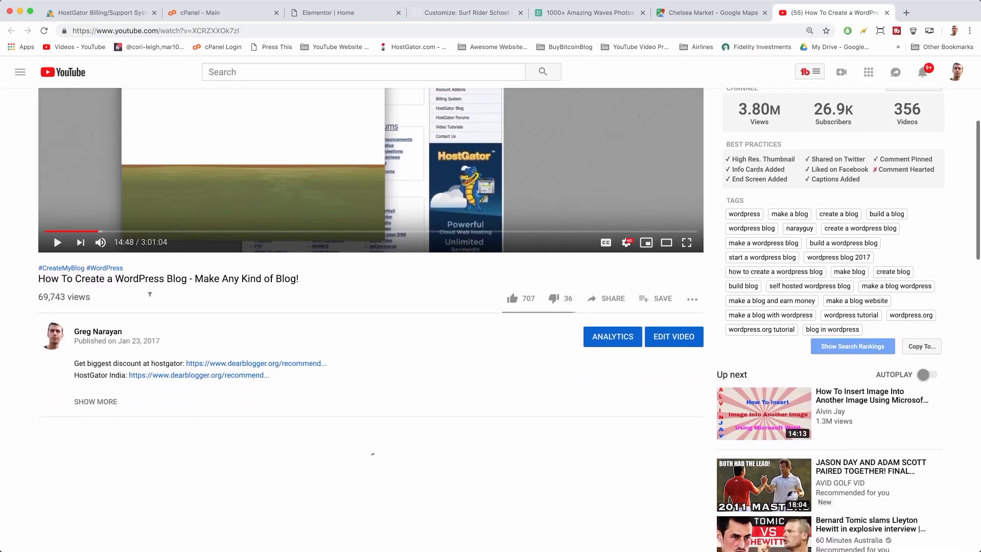
pyautogui.click(101, 373)
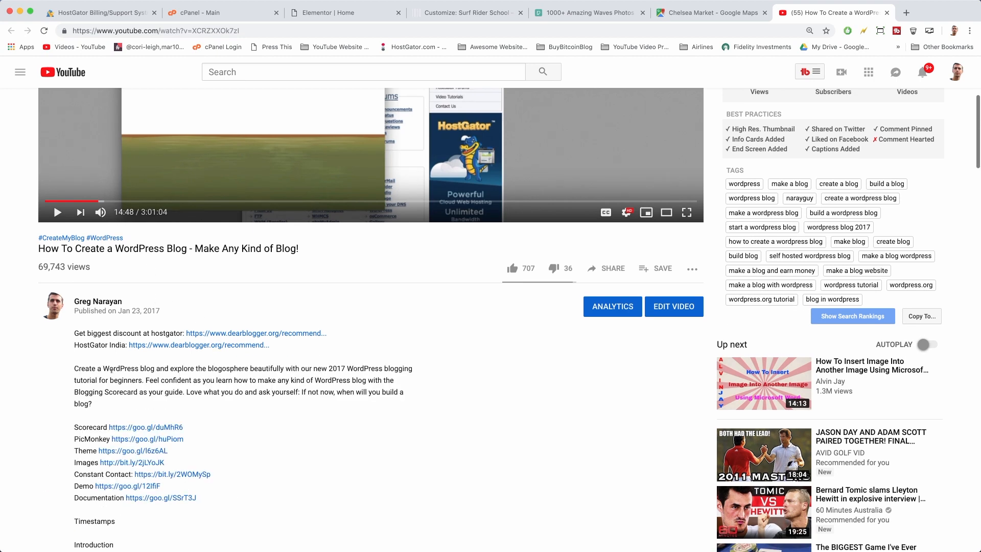
pyautogui.scroll(-2, 274, 405)
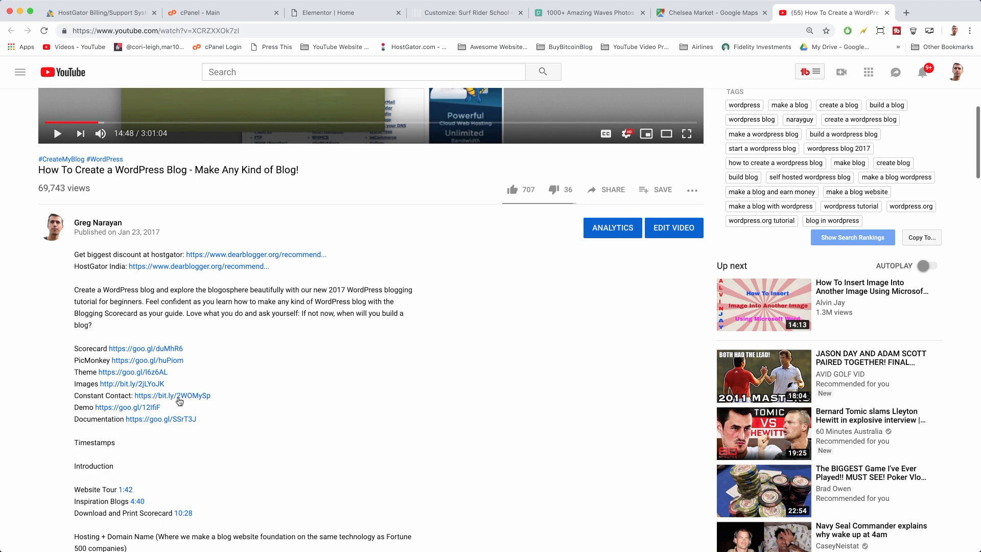
pyautogui.click(198, 400)
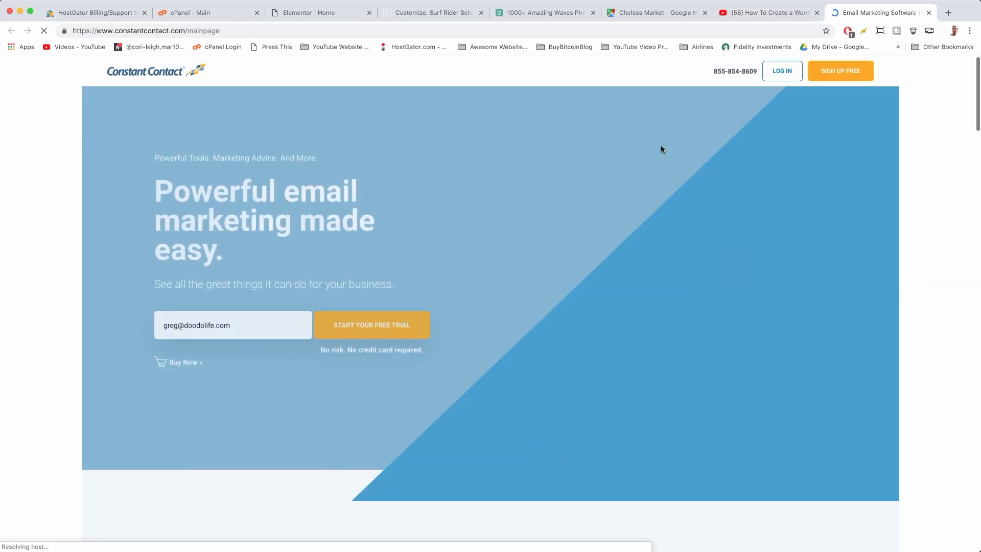
# Replace the signup email with the Surf Rider School domain address and start the free trial
pyautogui.scroll(-5, 458, 359)
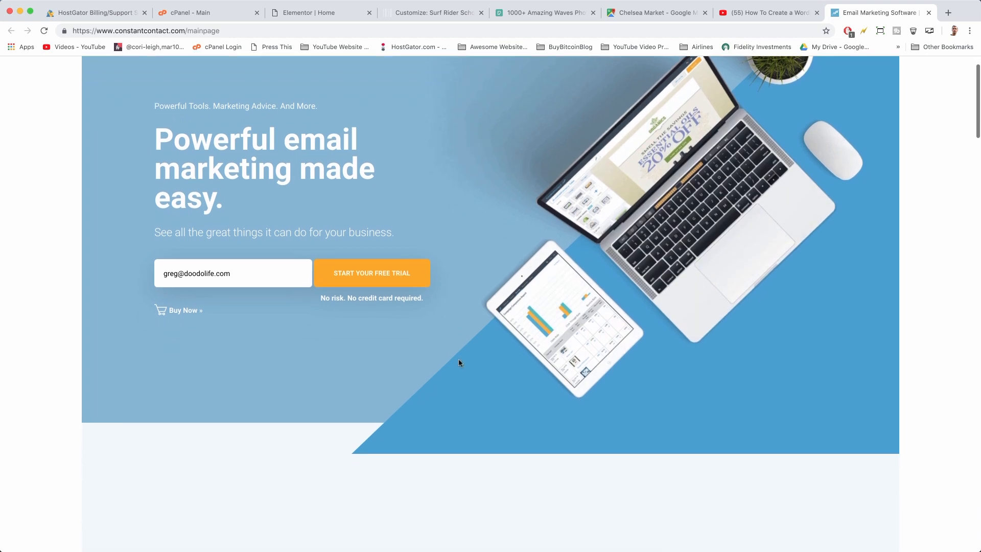
pyautogui.scroll(5, 458, 359)
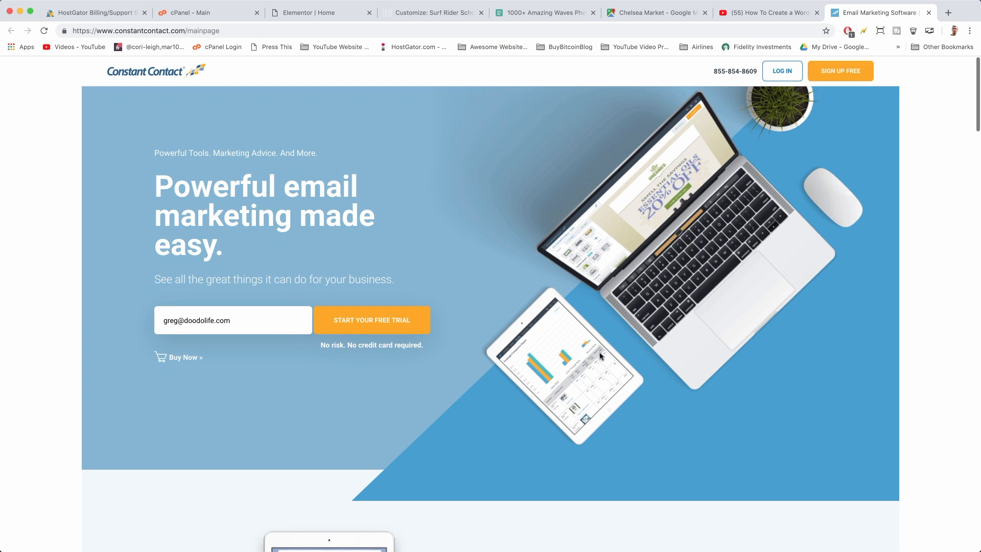
pyautogui.tripleClick(258, 322)
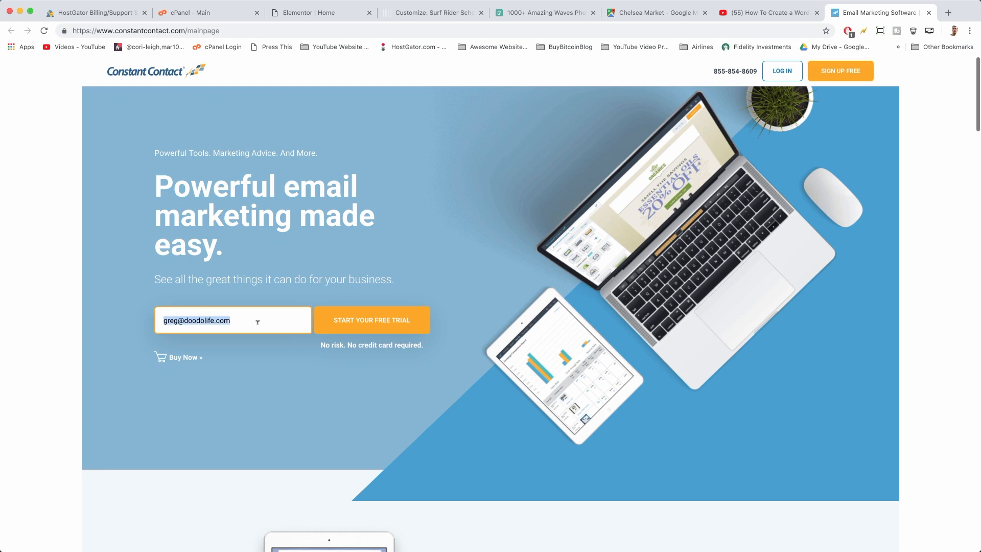
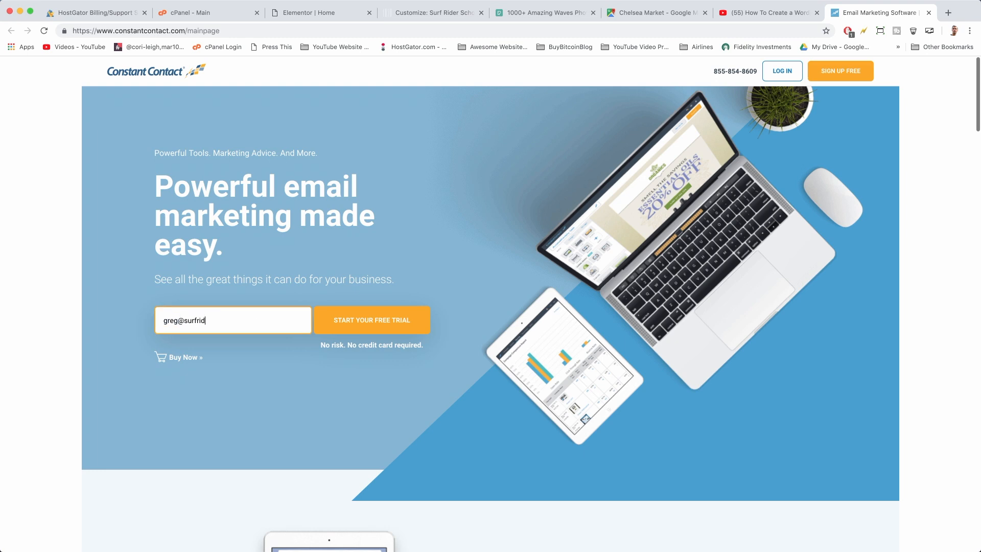
pyautogui.tripleClick(205, 316)
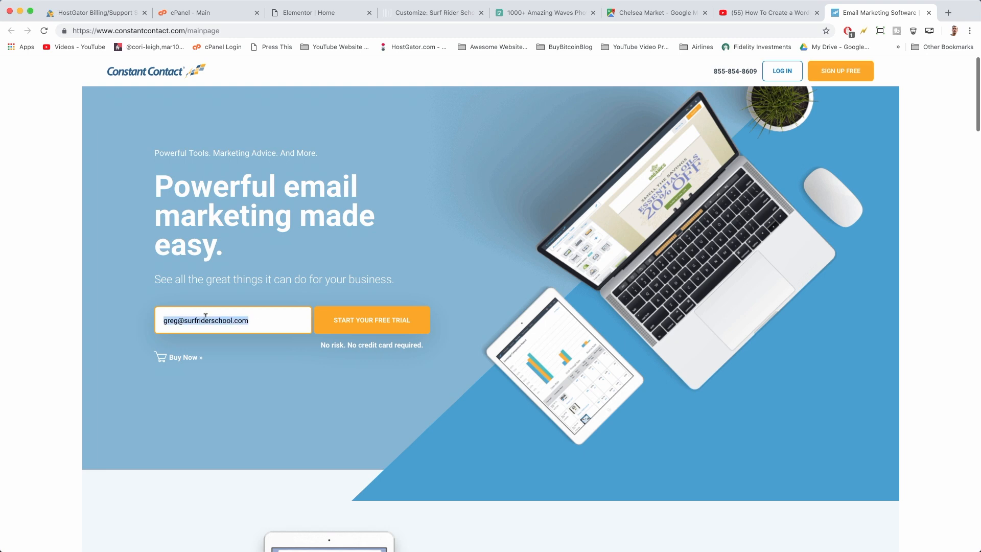
pyautogui.click(268, 317)
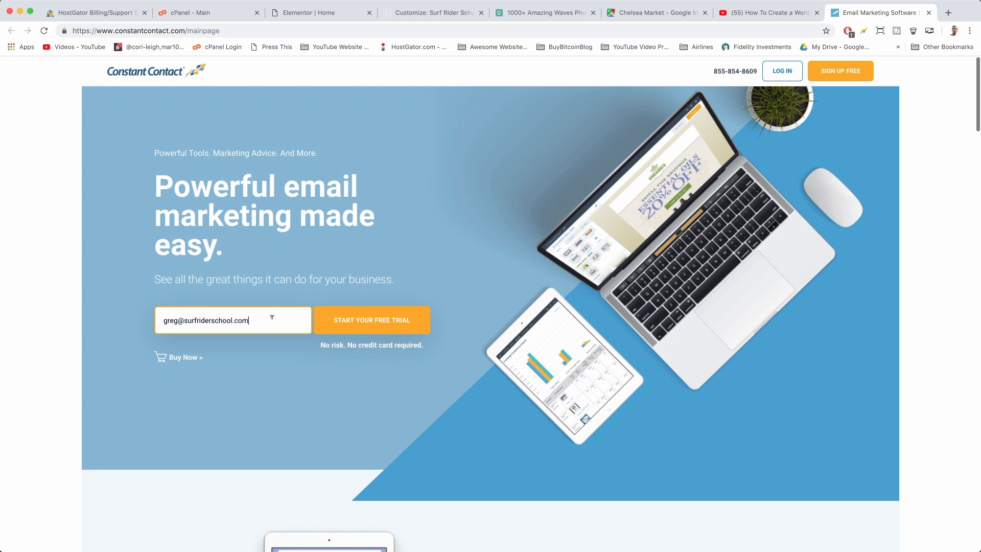
pyautogui.click(417, 329)
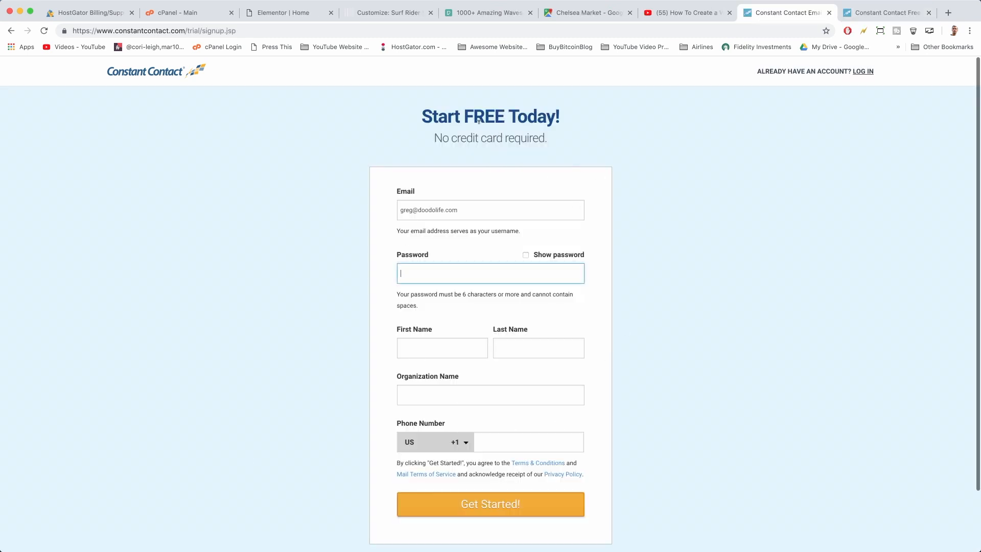
# Read the free-trial Knowledge Base article and highlight the note that the trial ends after 60 days
pyautogui.click(887, 15)
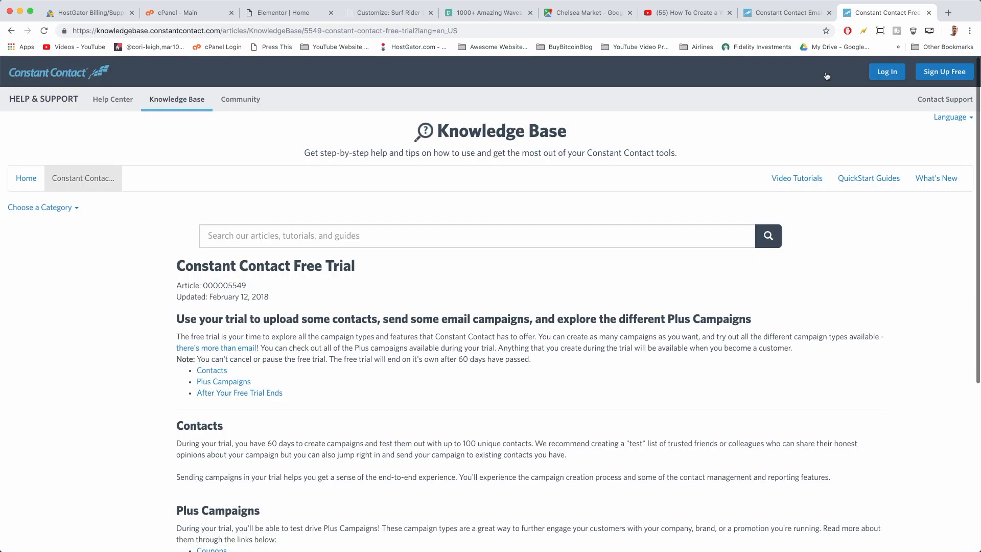
pyautogui.scroll(-1, 313, 225)
pyautogui.scroll(-3, 312, 225)
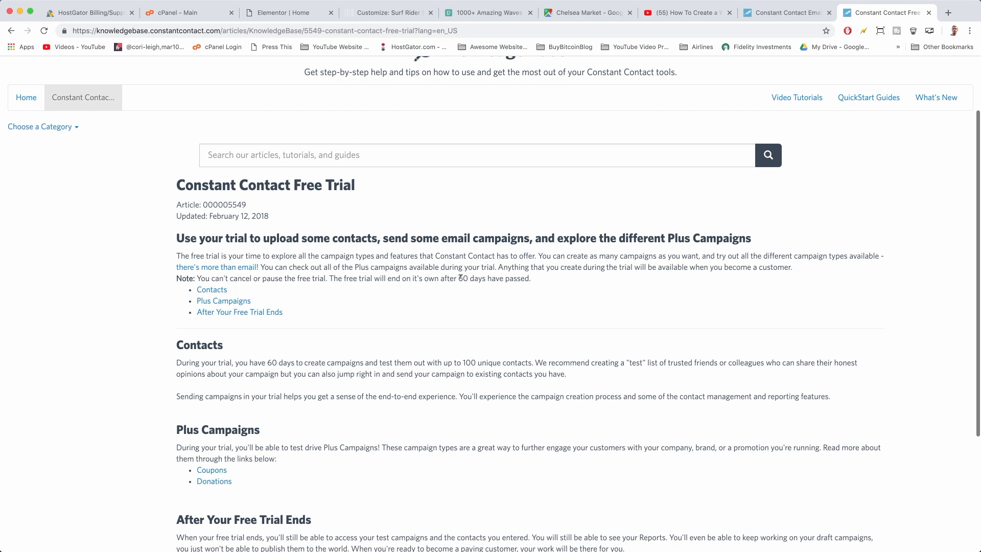
pyautogui.moveTo(460, 277); pyautogui.dragTo(525, 289)
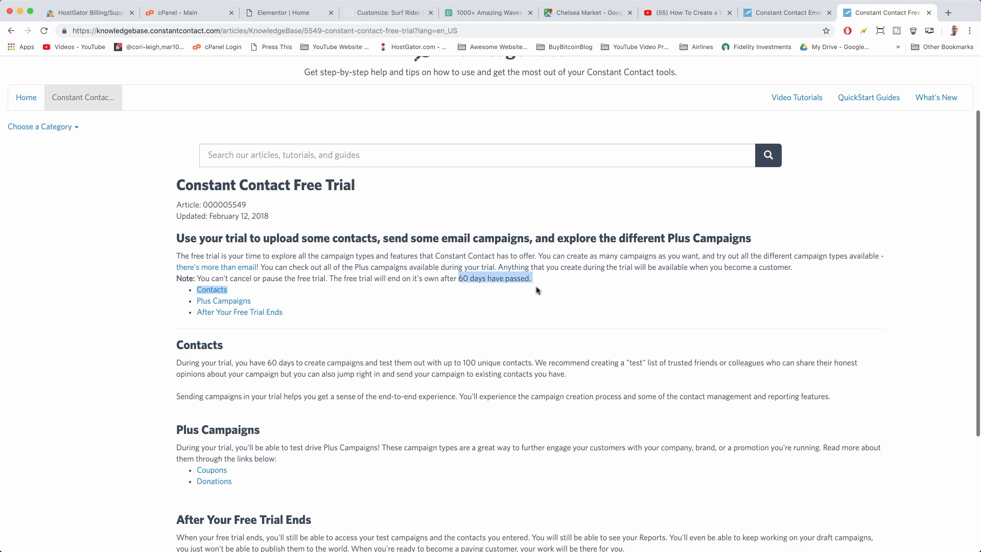
pyautogui.click(552, 280)
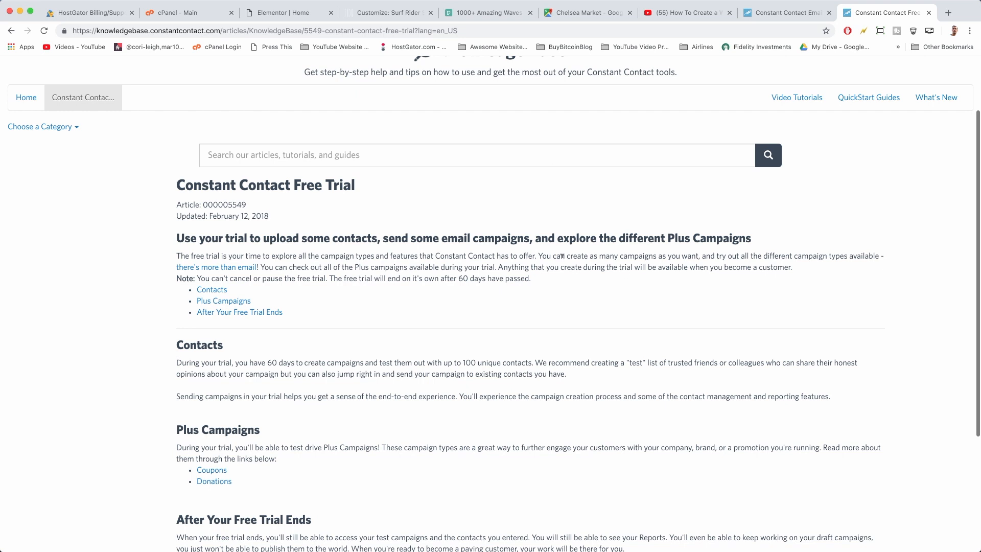
# Enter the Surf Rider School domain email and an account password on the signup form
pyautogui.click(795, 19)
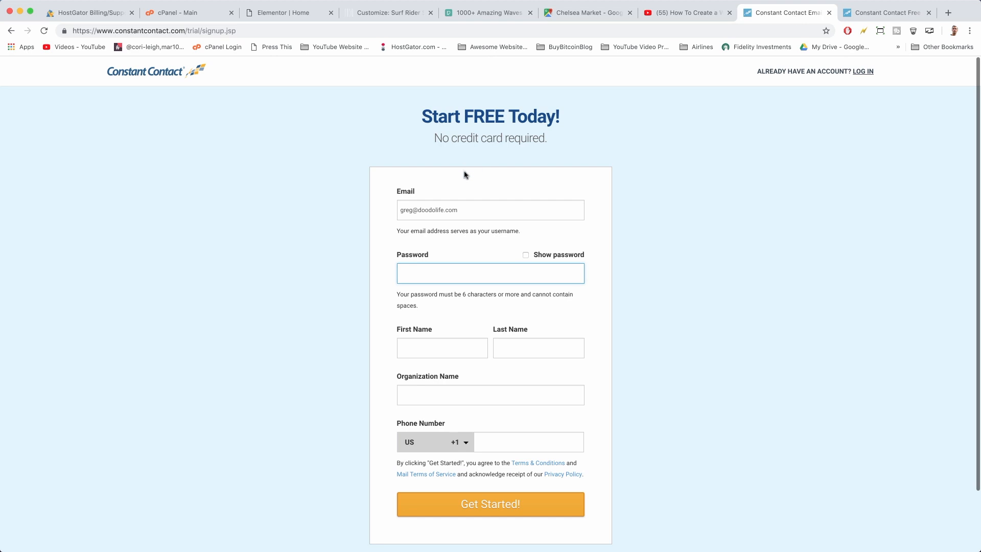
pyautogui.tripleClick(403, 209)
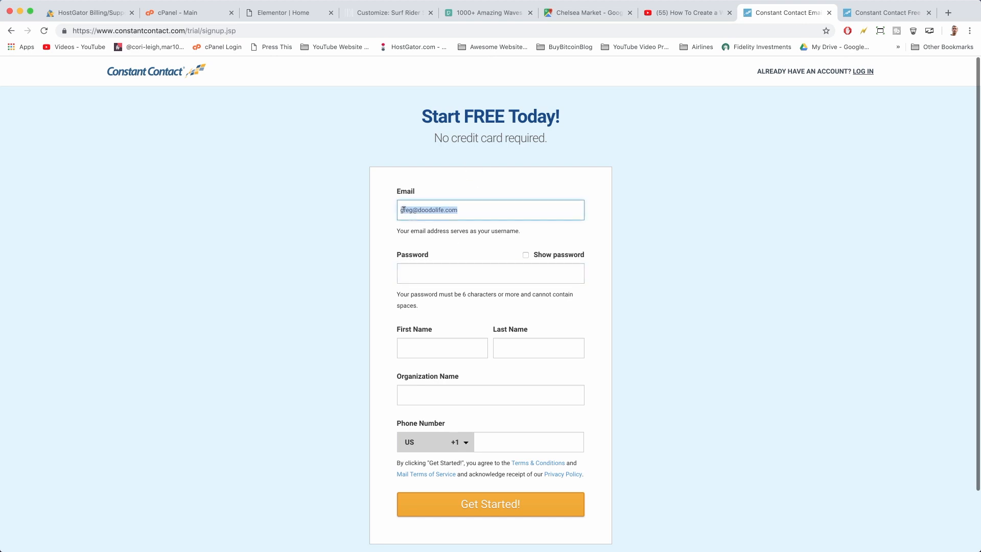
pyautogui.click(507, 265)
pyautogui.write('•••')
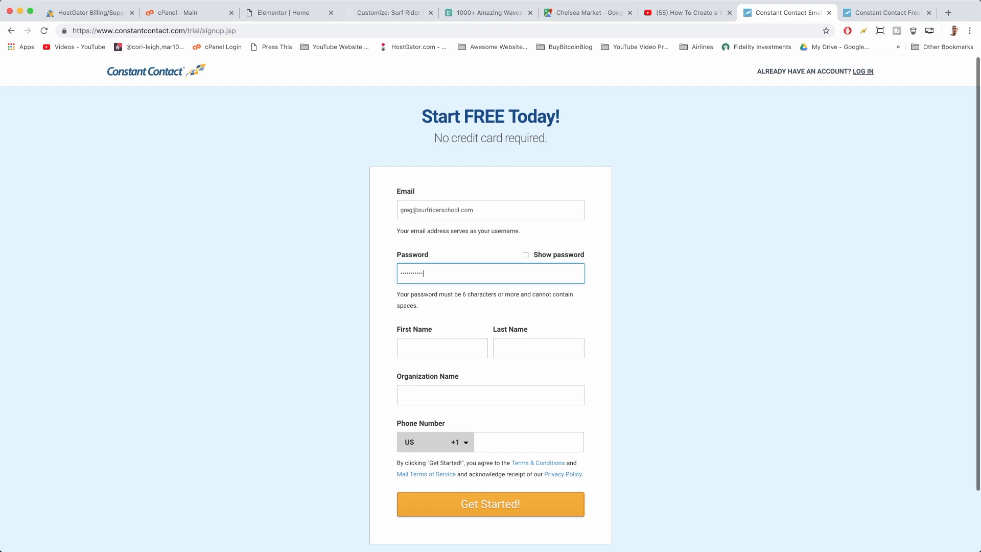
# Fill in the first and last name and organization 'Surf Rider School'
pyautogui.click(459, 343)
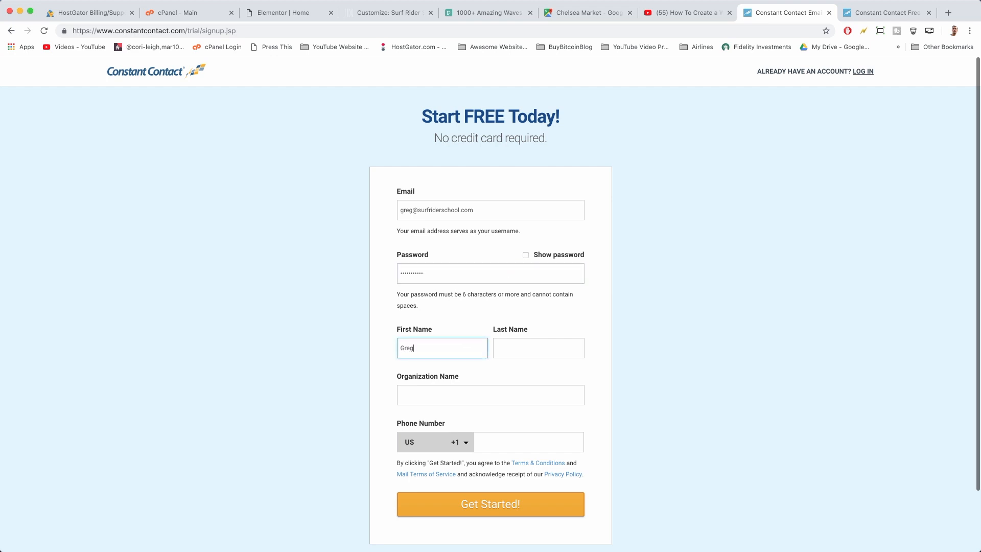
pyautogui.press('Tab')
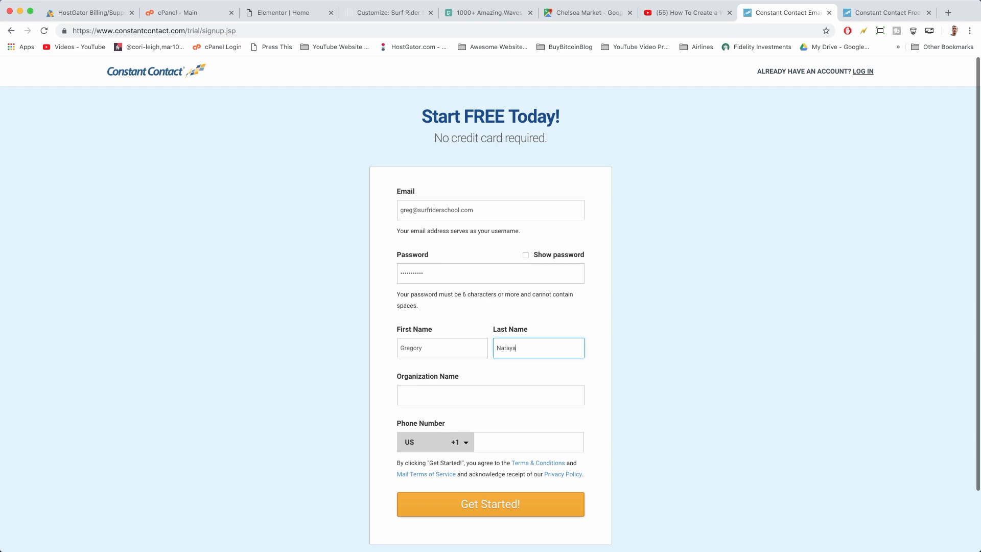
pyautogui.press('Tab')
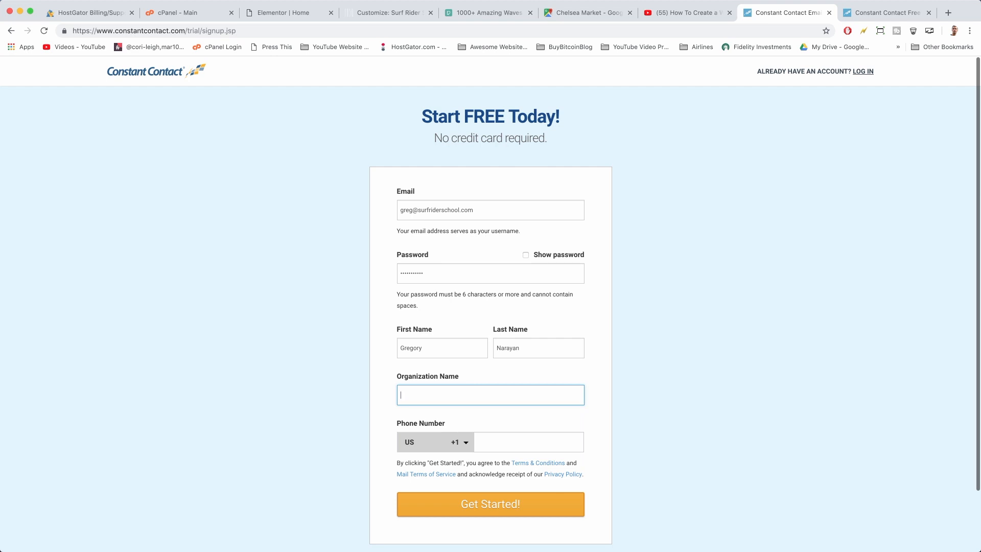
pyautogui.write('Surf Rider School')
pyautogui.click(500, 438)
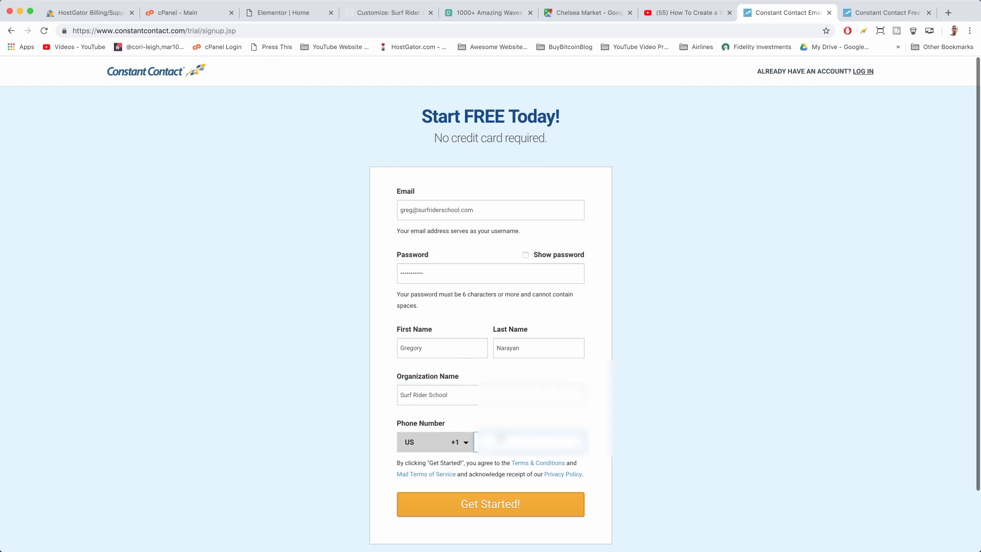
# Submit the signup, opt in to marketing services emails, and continue
pyautogui.scroll(-2, 562, 503)
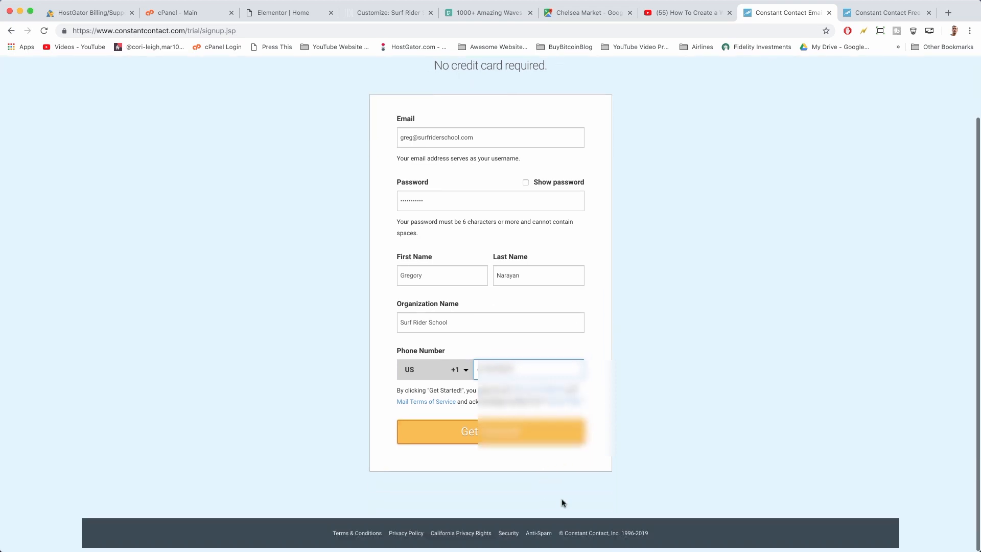
pyautogui.click(550, 438)
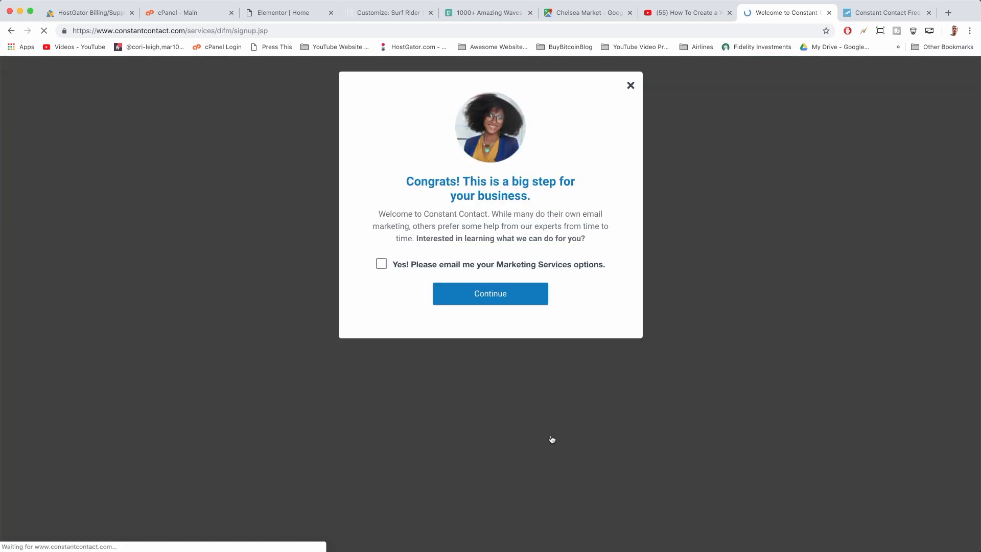
pyautogui.click(381, 264)
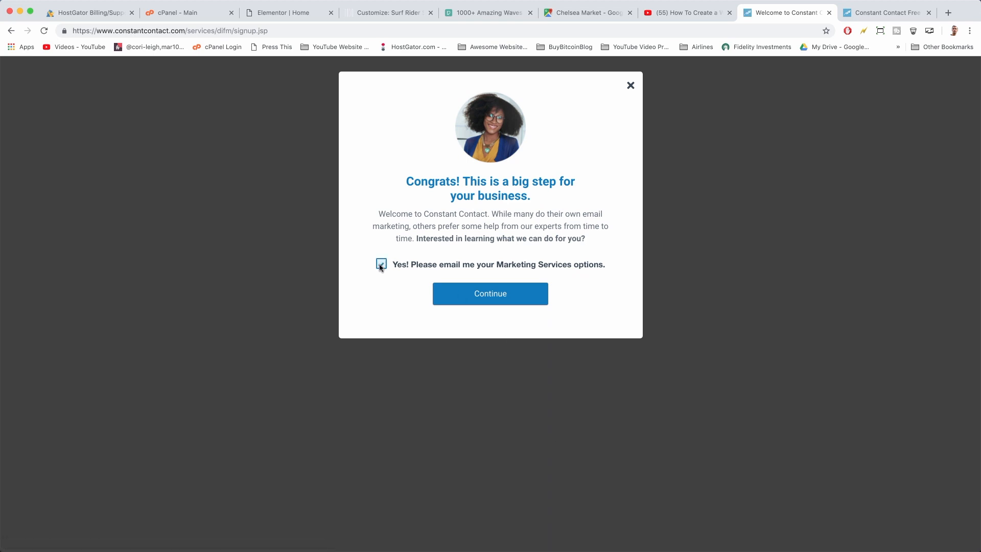
pyautogui.click(530, 294)
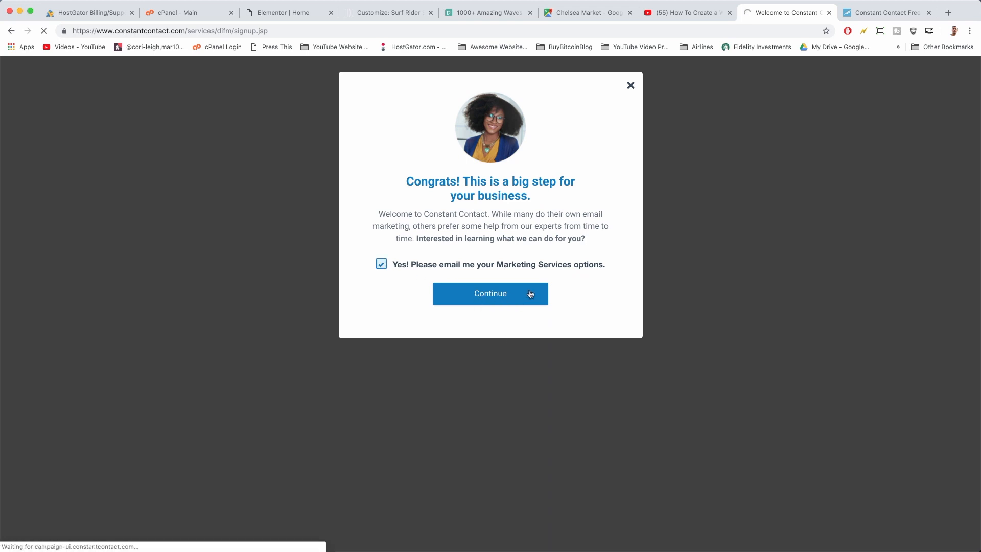
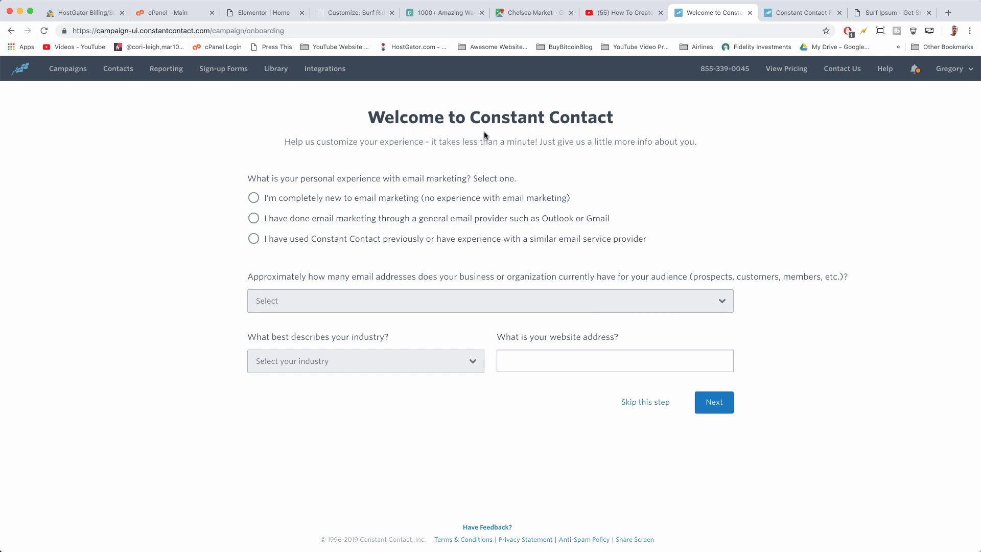
# Mark yourself as completely new to email marketing, with 1-50 contacts, in Fitness/Recreation Center
pyautogui.click(254, 197)
pyautogui.click(587, 301)
pyautogui.click(589, 313)
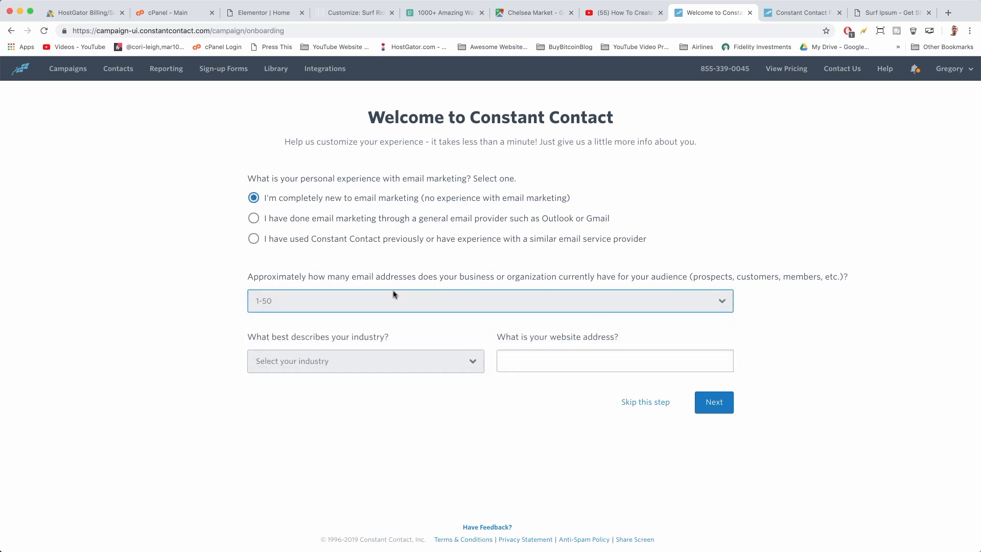
pyautogui.click(456, 363)
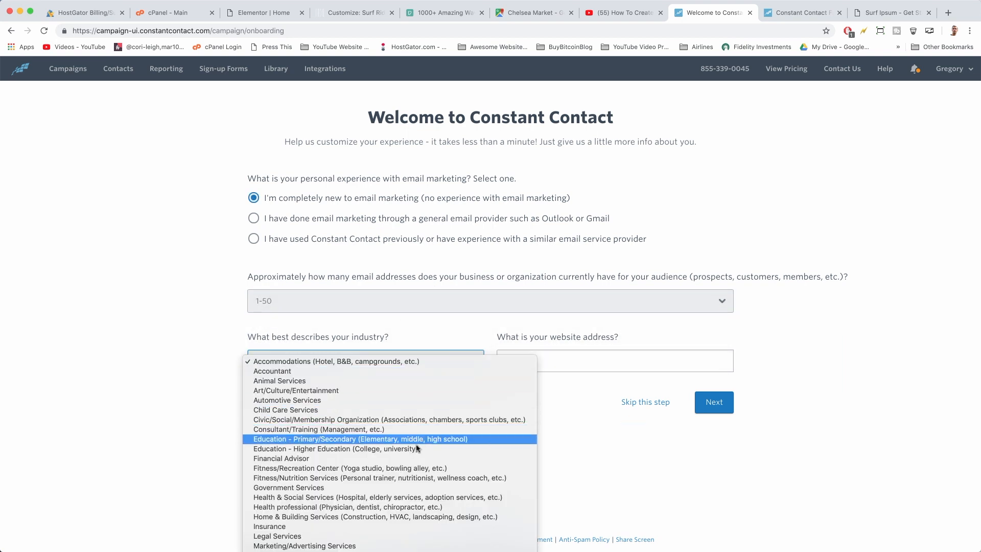
pyautogui.click(344, 467)
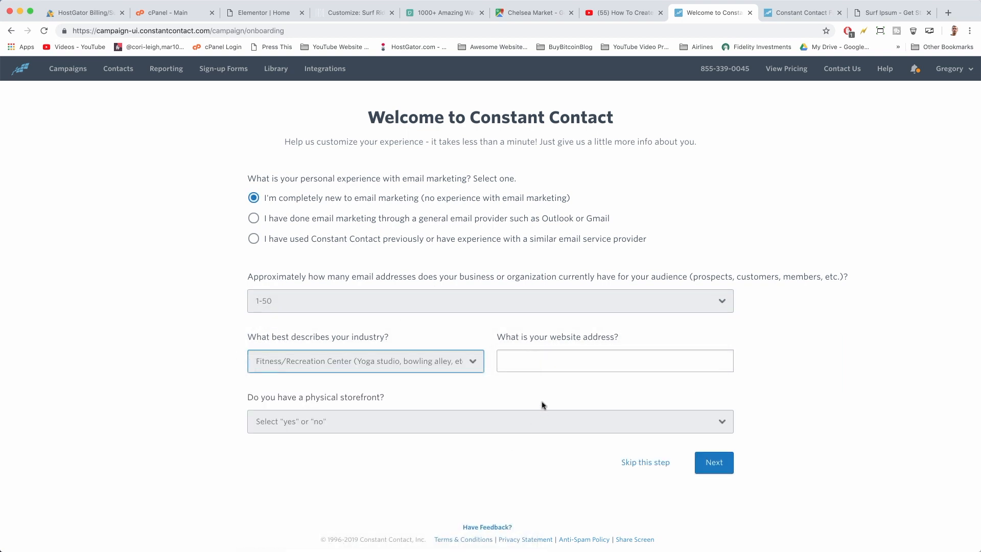
pyautogui.press('Tab')
pyautogui.write('http://www.surfridr')
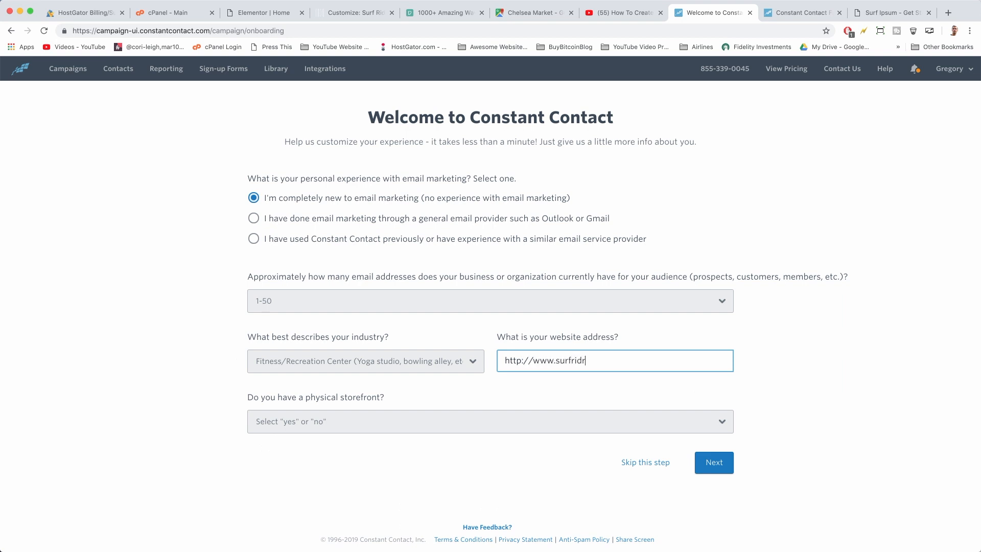
pyautogui.press('BackSpace')
pyautogui.write('erschool.com')
pyautogui.click(707, 422)
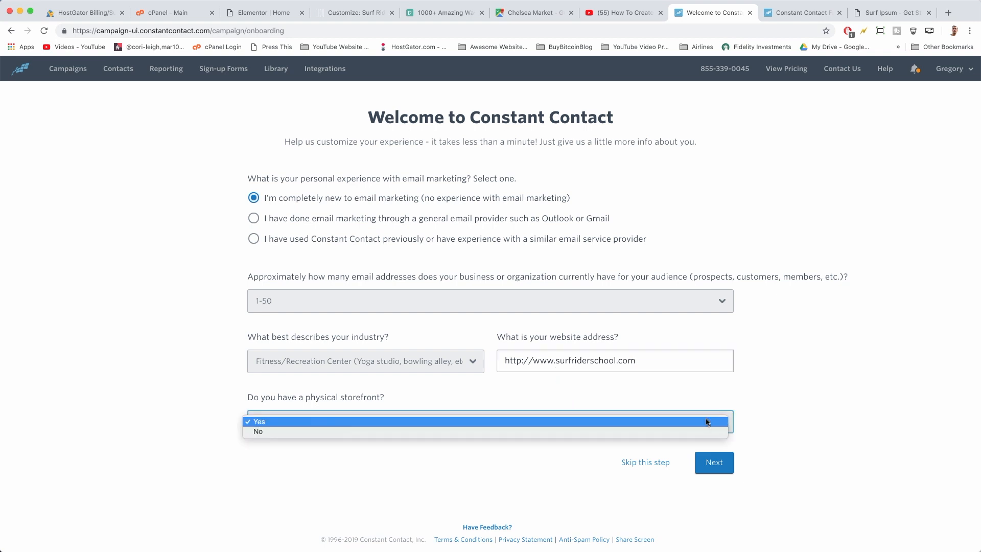
pyautogui.click(636, 422)
pyautogui.click(710, 463)
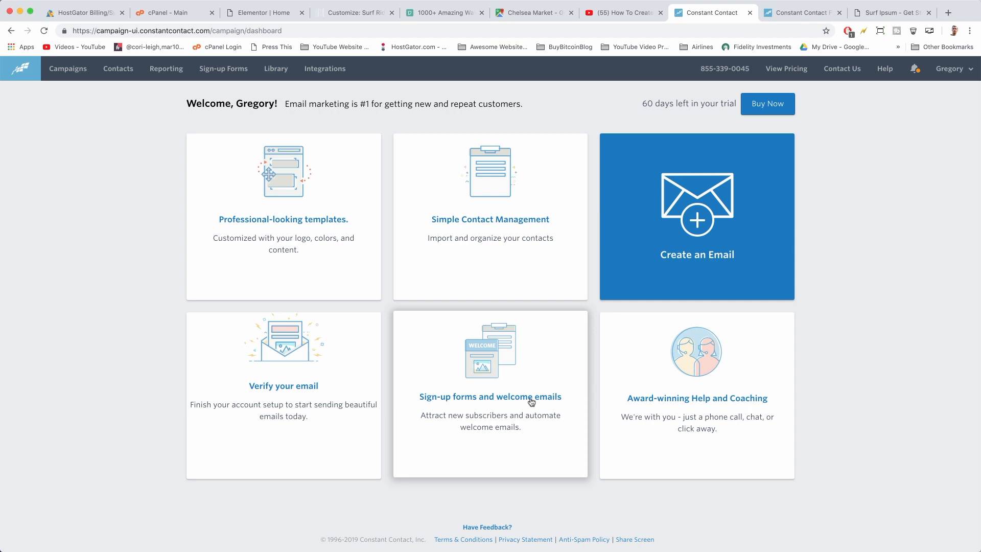
# Open the Welcome Email campaign and confirm it goes to all new sign-ups
pyautogui.click(332, 13)
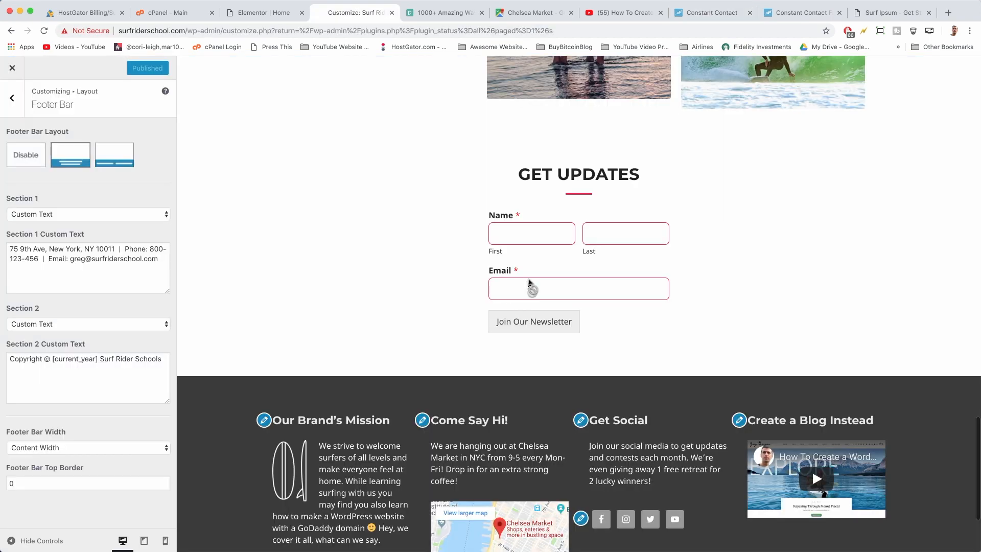
pyautogui.click(707, 13)
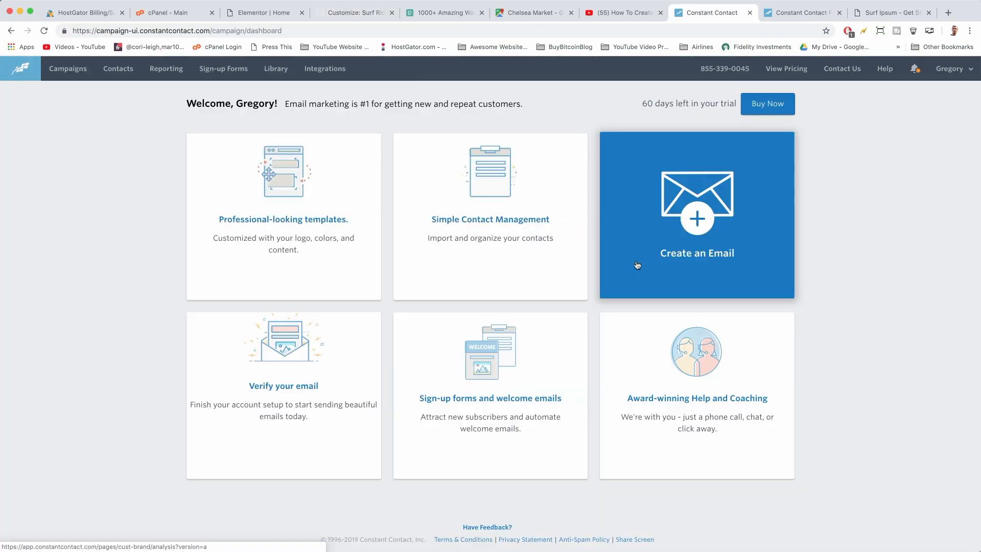
pyautogui.click(73, 78)
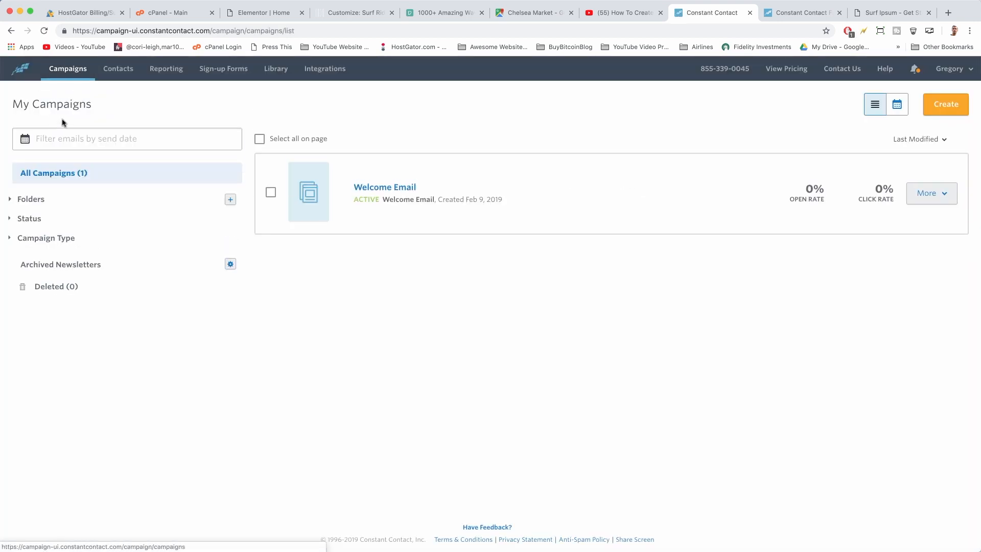
pyautogui.click(394, 188)
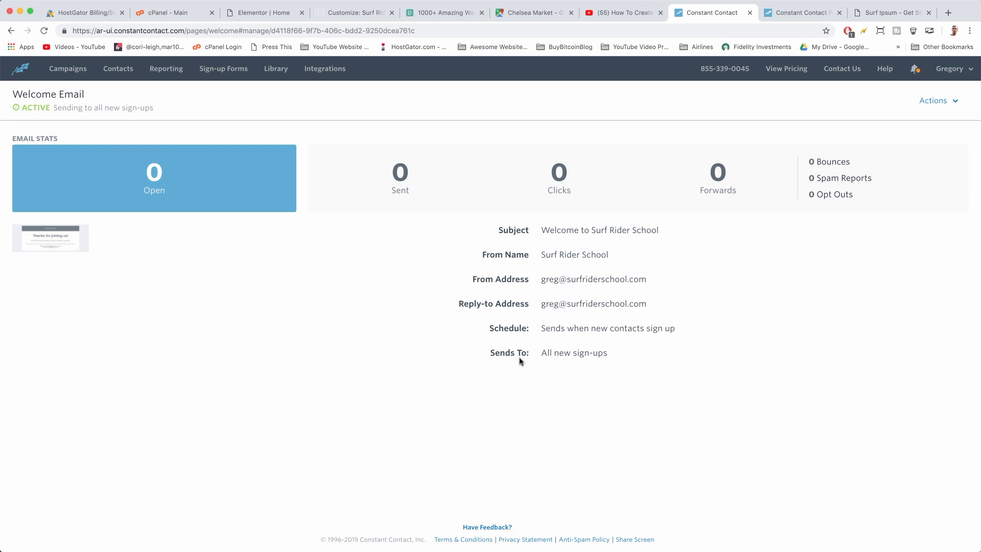
pyautogui.moveTo(540, 352); pyautogui.dragTo(611, 360)
pyautogui.click(611, 360)
# Preview the welcome email, then choose Edit for it from the Campaigns list
pyautogui.click(47, 238)
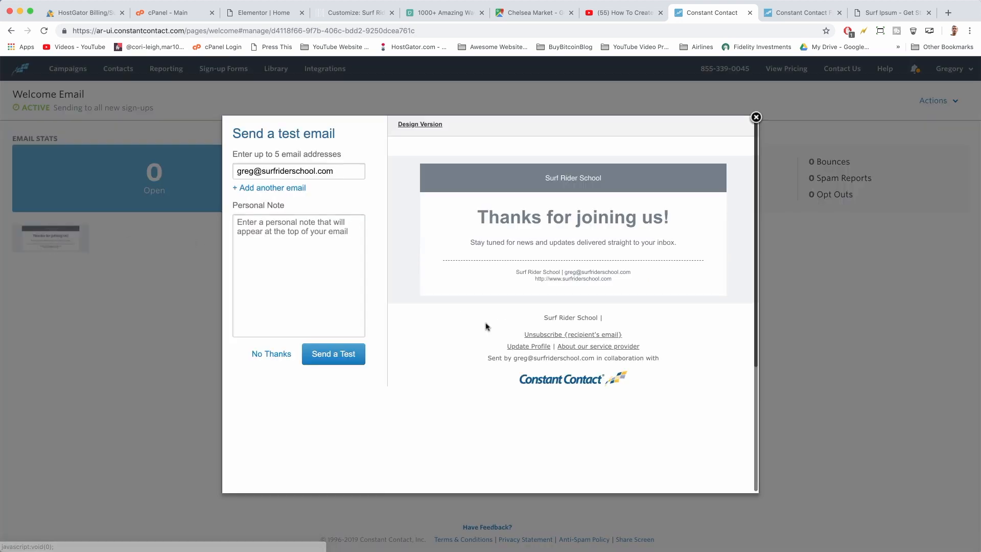
pyautogui.click(755, 118)
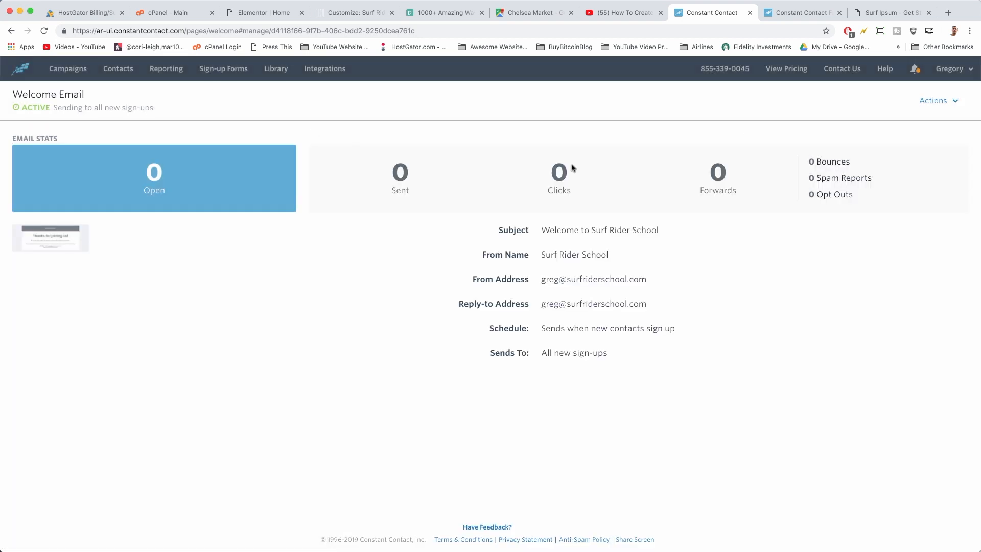
pyautogui.click(67, 69)
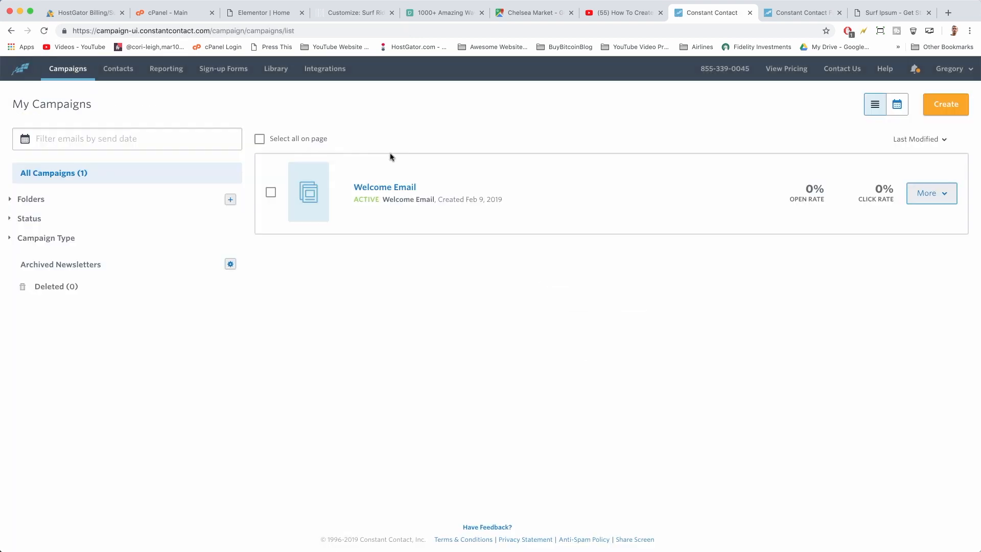
pyautogui.click(926, 193)
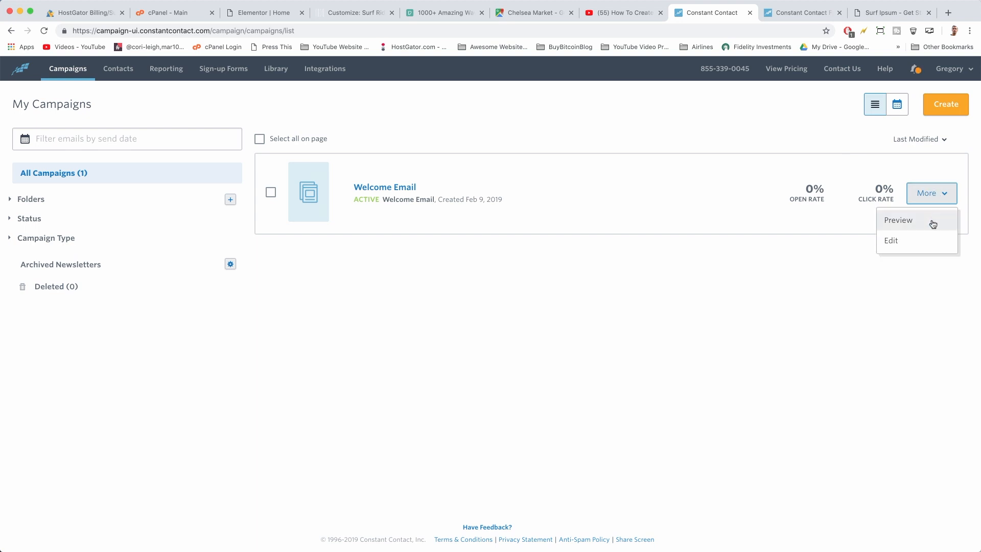
pyautogui.click(926, 240)
# Accept that the Welcome Email goes inactive while editing, and skip past the guide
pyautogui.click(509, 330)
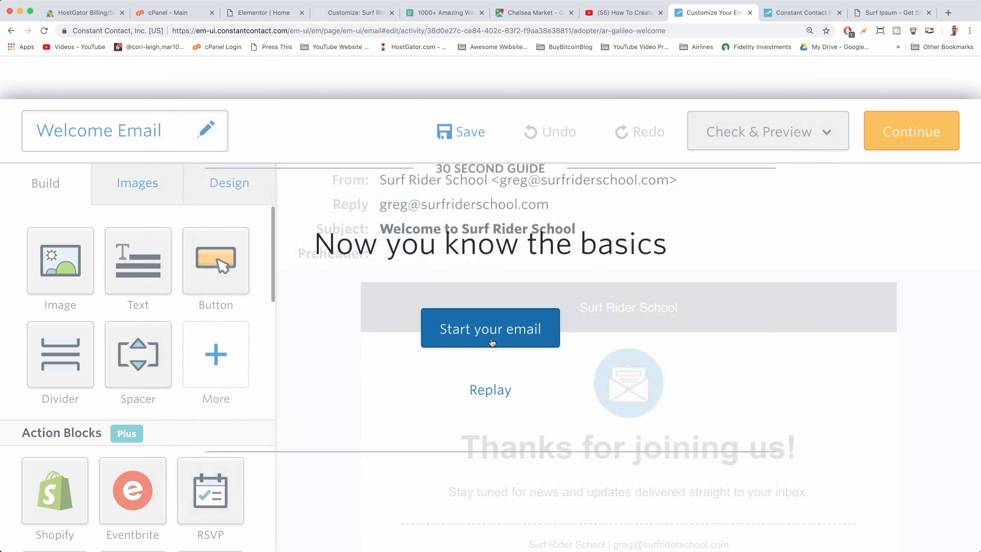
pyautogui.click(462, 335)
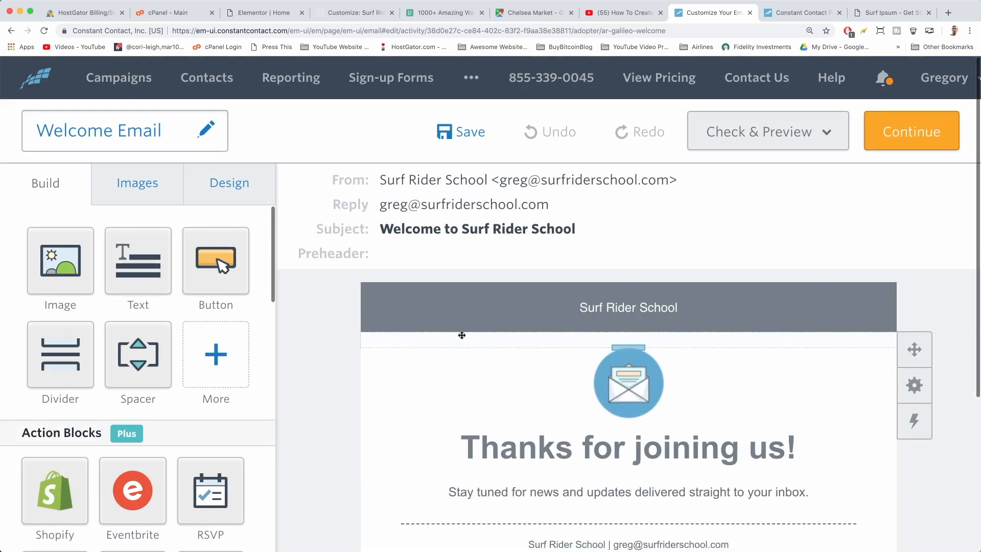
# Add an Image block beside the 'Thanks for joining us!' headline
pyautogui.scroll(-3, 538, 335)
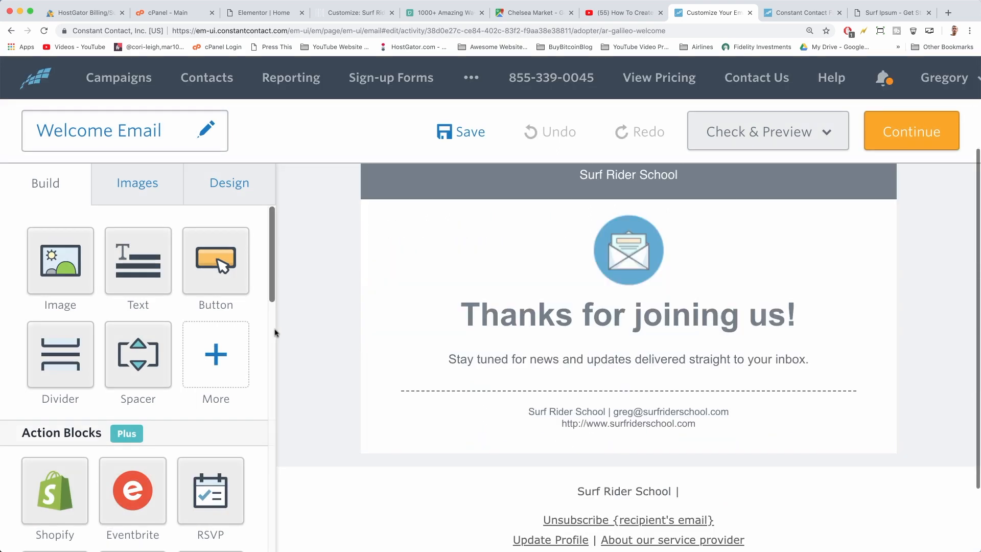
pyautogui.scroll(3, 628, 306)
pyautogui.moveTo(60, 261); pyautogui.dragTo(468, 396)
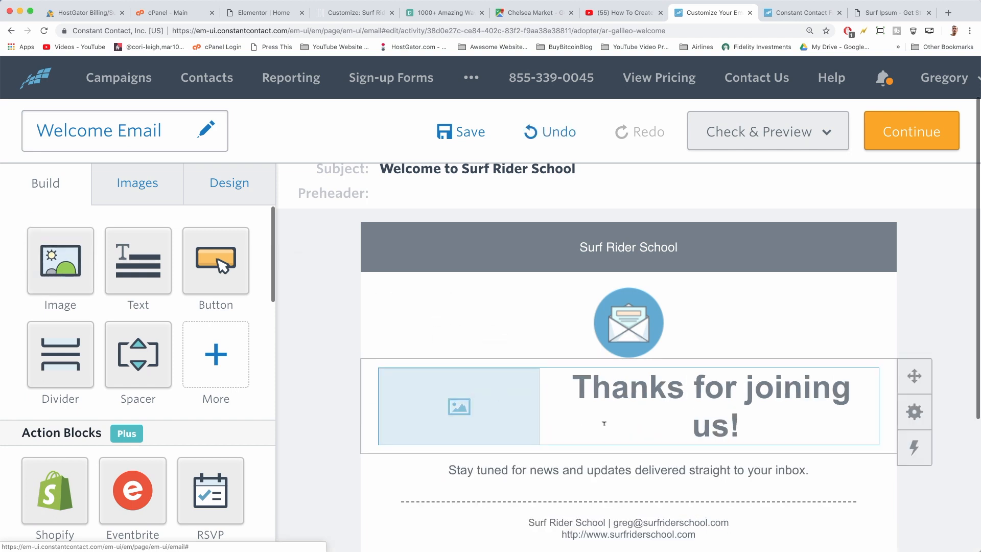
pyautogui.scroll(-2, 537, 388)
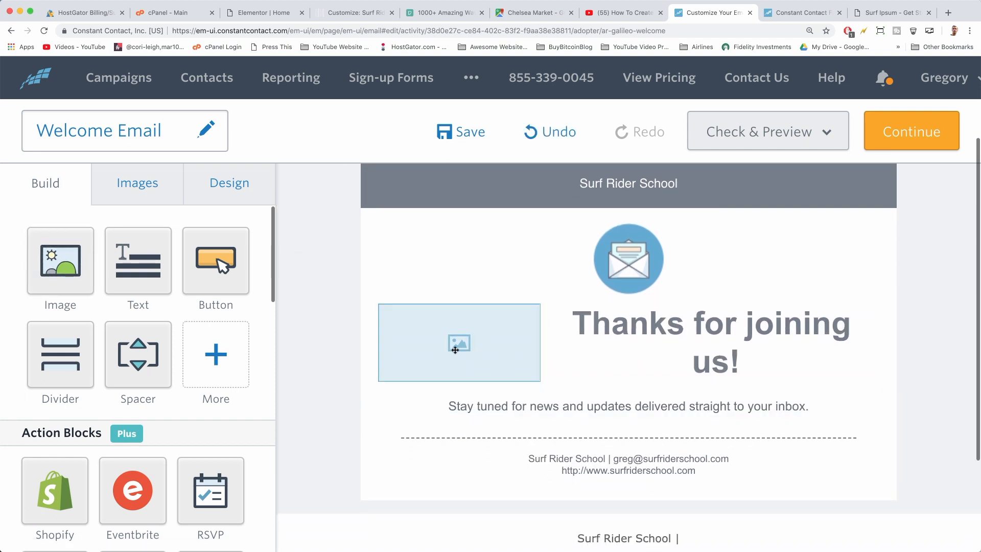
pyautogui.click(455, 350)
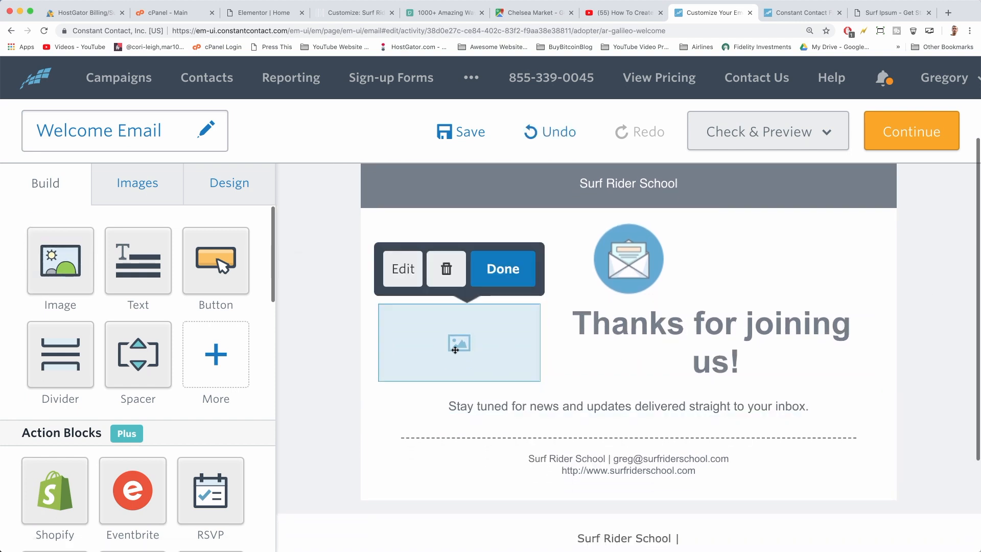
# Upload beginner-surf.jpg to the image library and insert it into the block
pyautogui.click(393, 276)
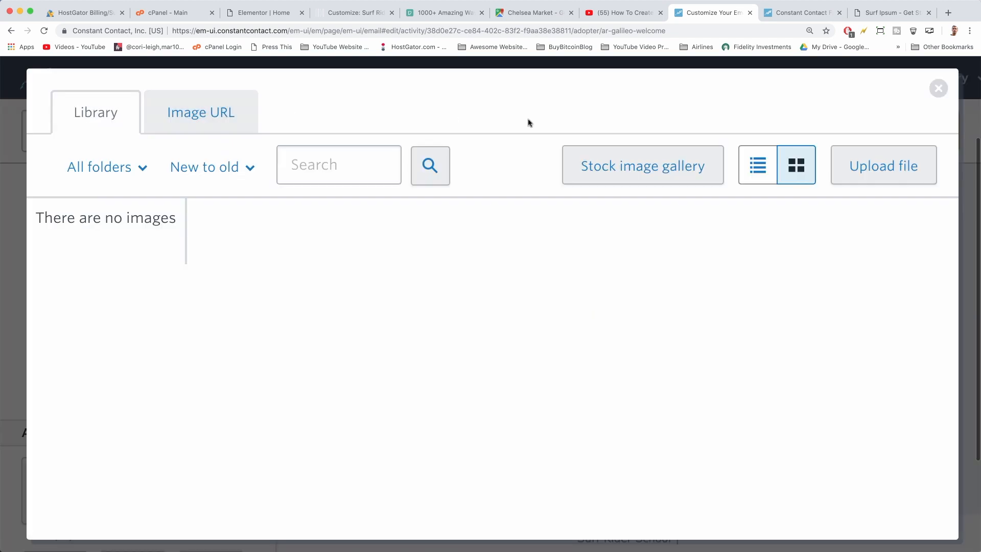
pyautogui.click(891, 182)
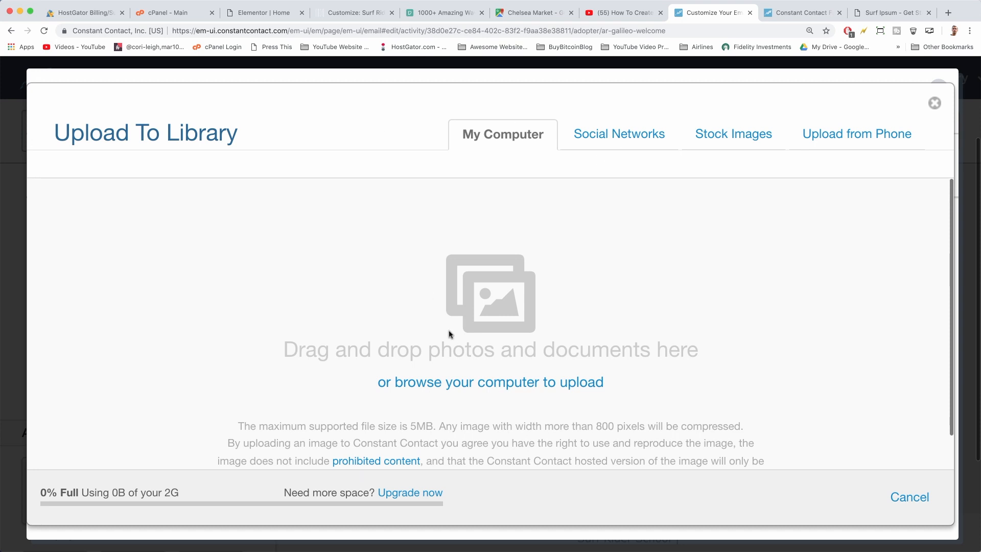
pyautogui.click(494, 385)
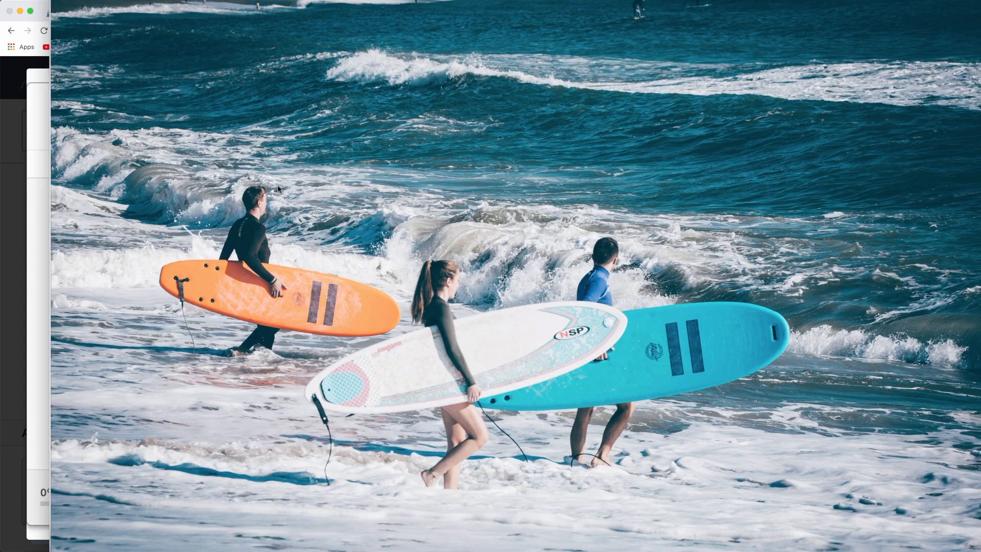
pyautogui.click(254, 184)
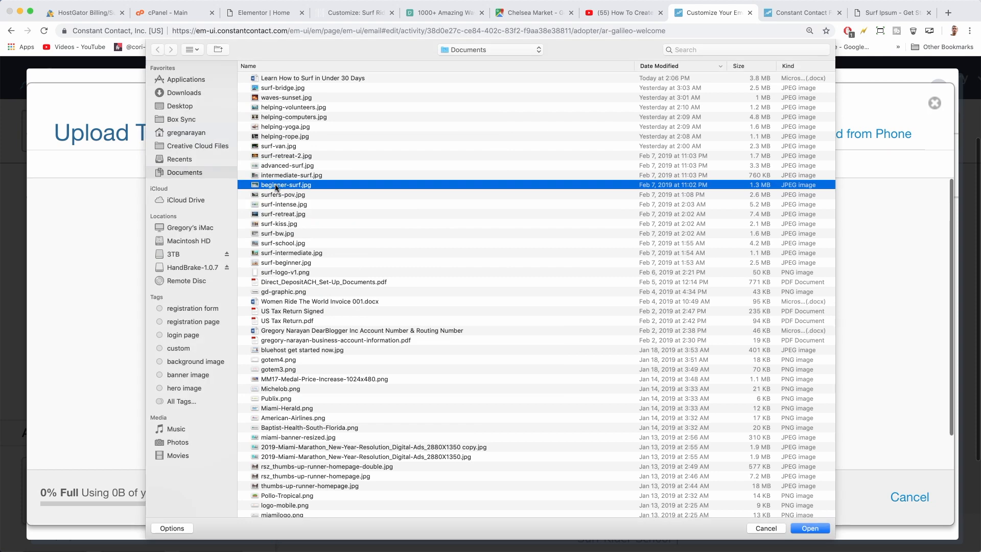
pyautogui.doubleClick(276, 186)
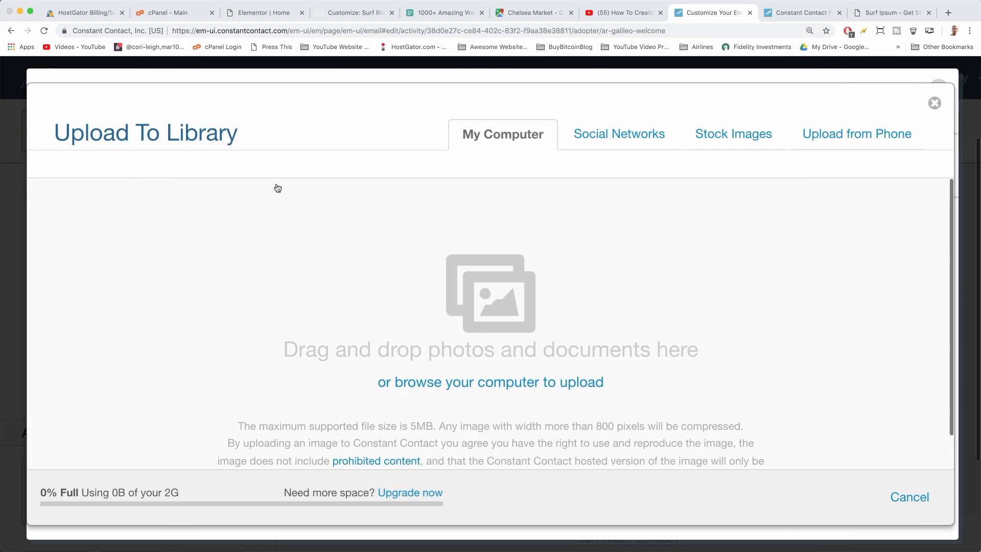
pyautogui.click(904, 493)
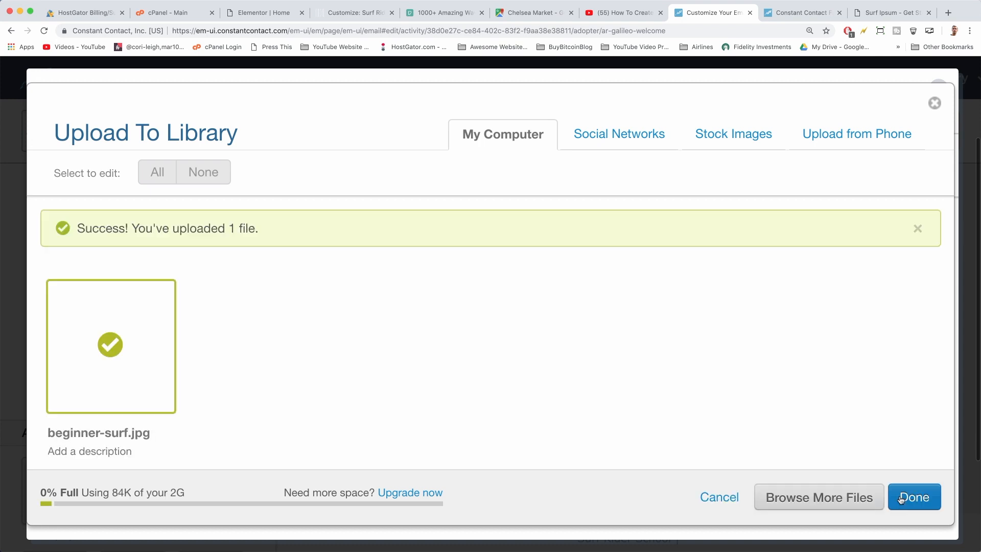
pyautogui.click(911, 497)
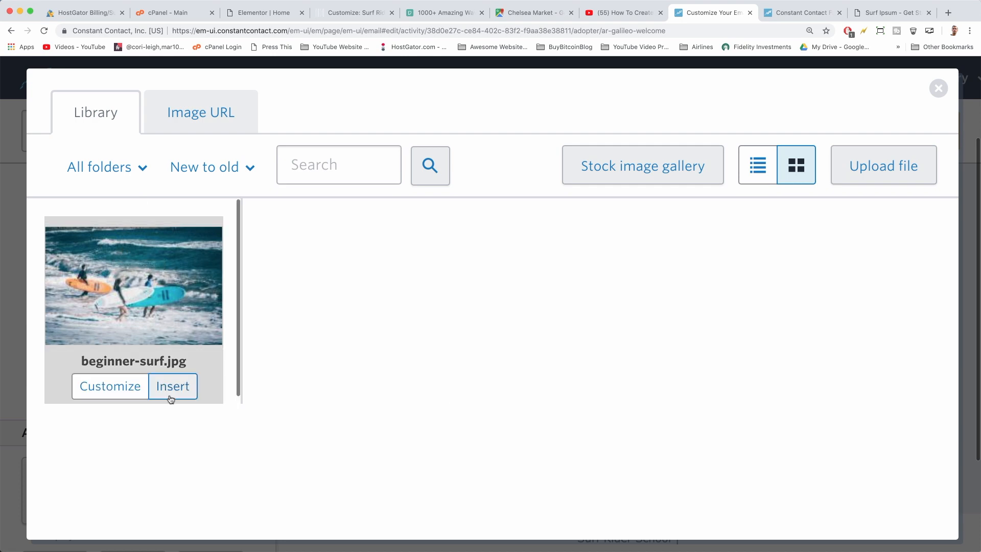
pyautogui.click(172, 387)
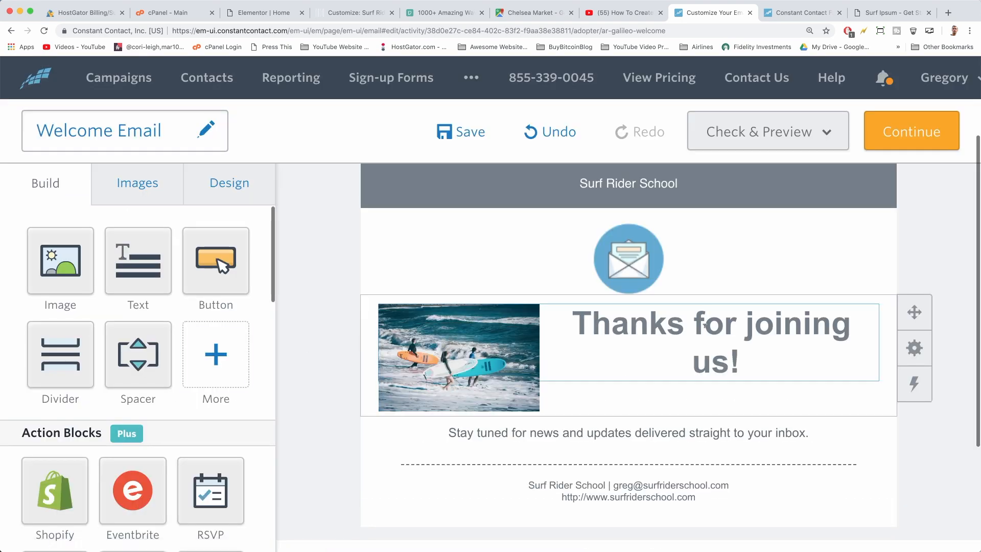
# Set the headline to Tahoma size 24 and add an exclamation mark
pyautogui.click(704, 326)
pyautogui.moveTo(799, 452); pyautogui.dragTo(543, 373)
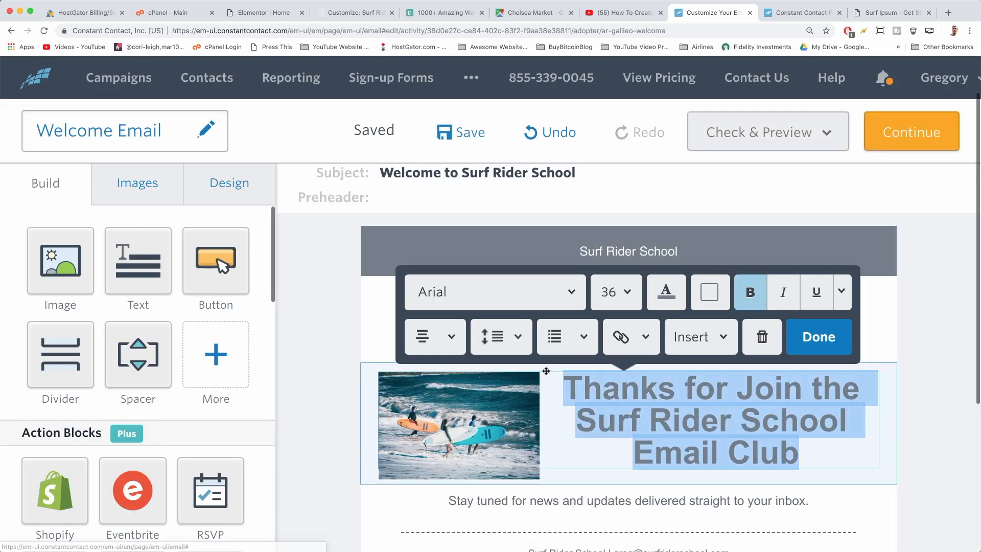
pyautogui.click(571, 292)
pyautogui.click(491, 356)
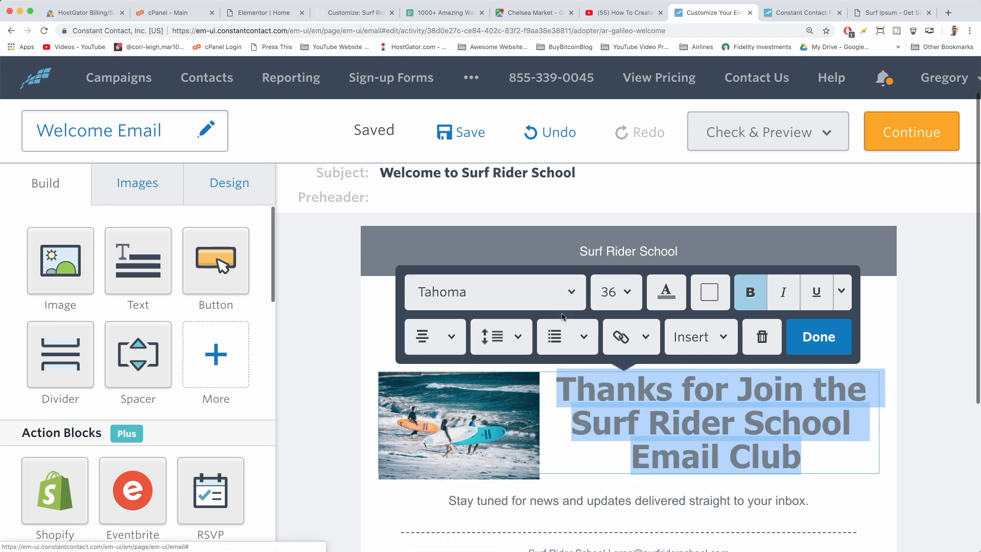
pyautogui.click(616, 292)
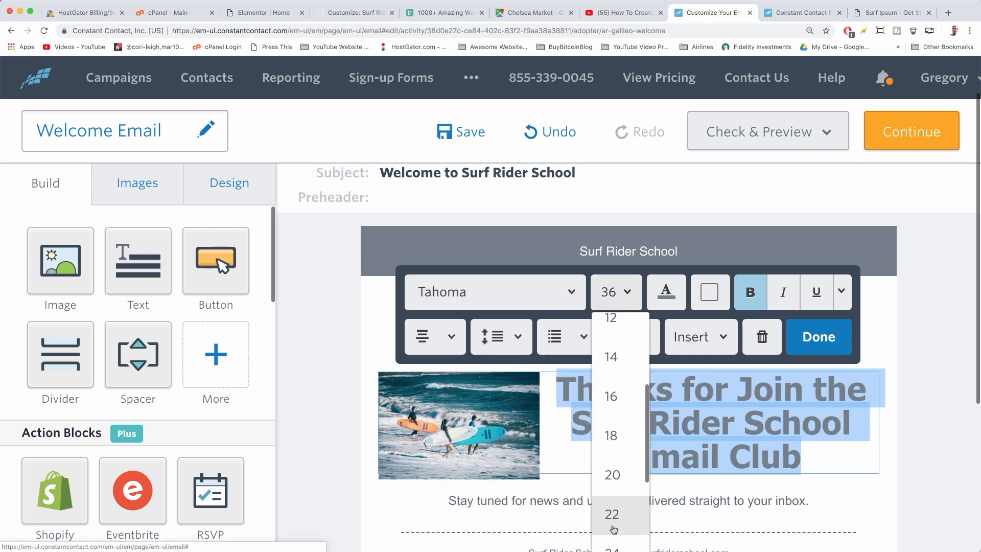
pyautogui.scroll(-2, 612, 531)
pyautogui.click(610, 493)
pyautogui.click(813, 423)
pyautogui.write('!')
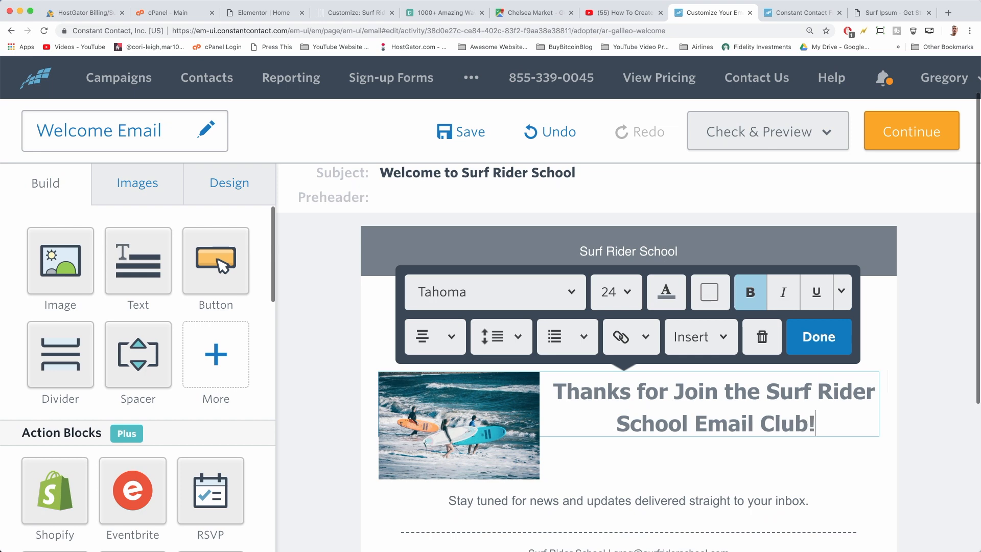
pyautogui.click(800, 337)
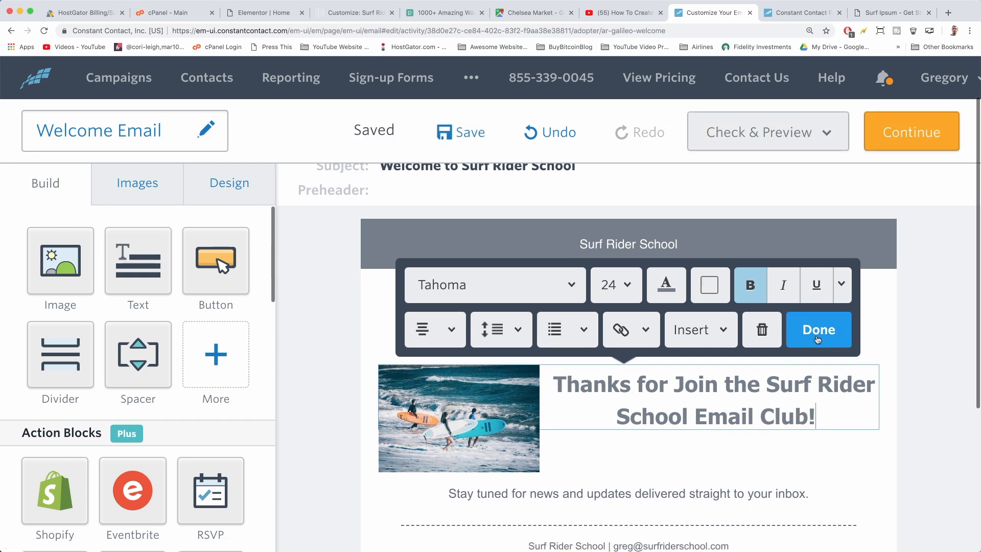
# Try adding a button beside the image, then undo to restore the original row and header
pyautogui.scroll(-3, 645, 377)
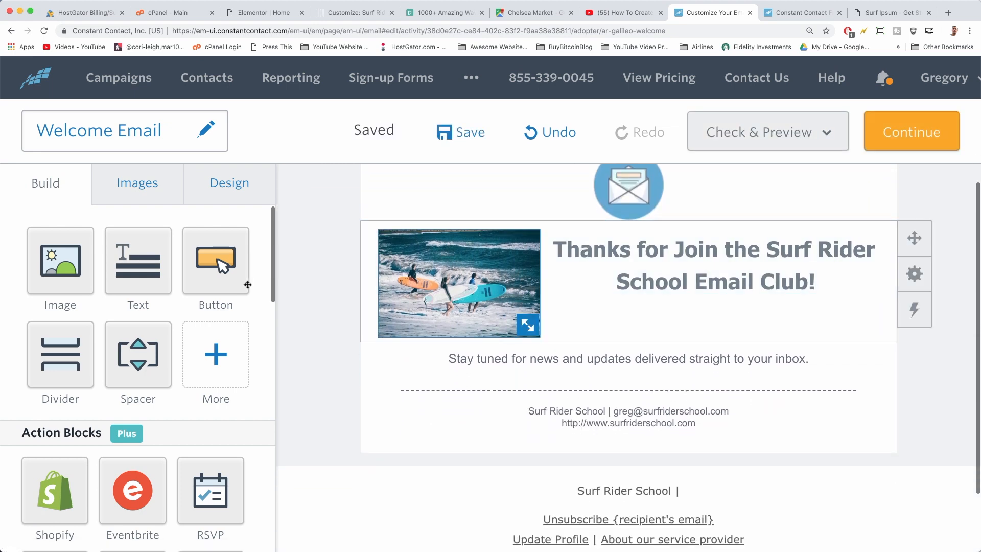
pyautogui.moveTo(228, 267); pyautogui.dragTo(740, 312)
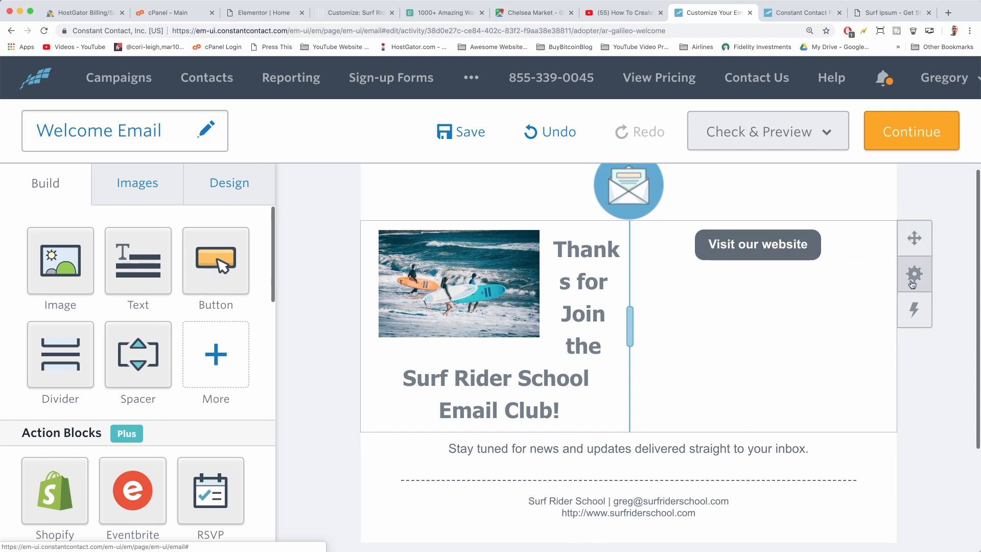
pyautogui.click(912, 276)
pyautogui.click(868, 274)
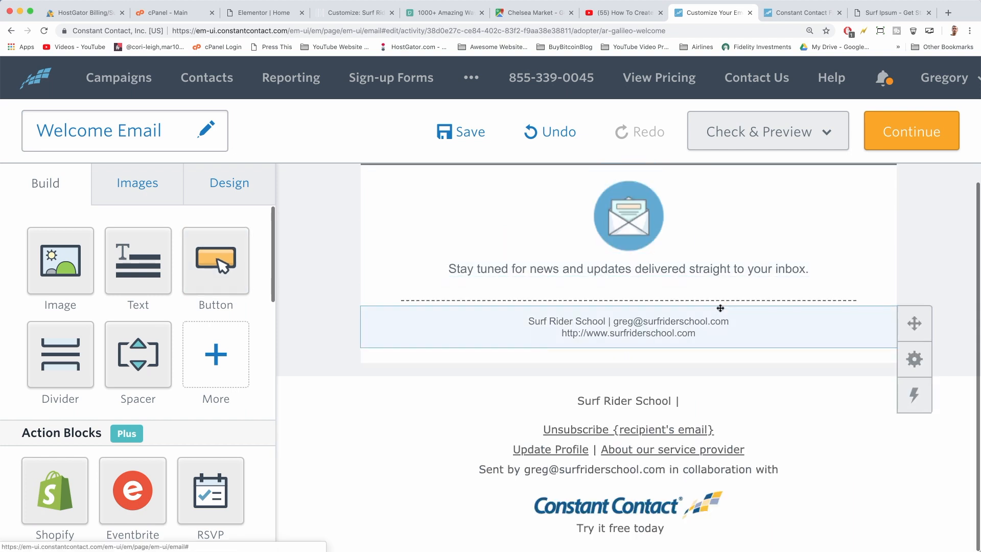
pyautogui.scroll(2, 720, 308)
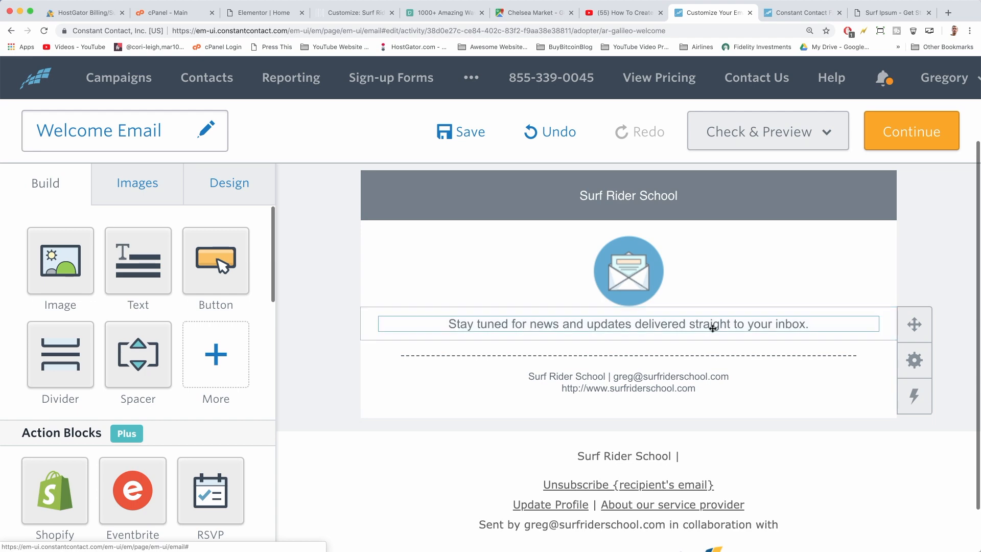
pyautogui.scroll(5, 715, 327)
pyautogui.scroll(-8, 322, 377)
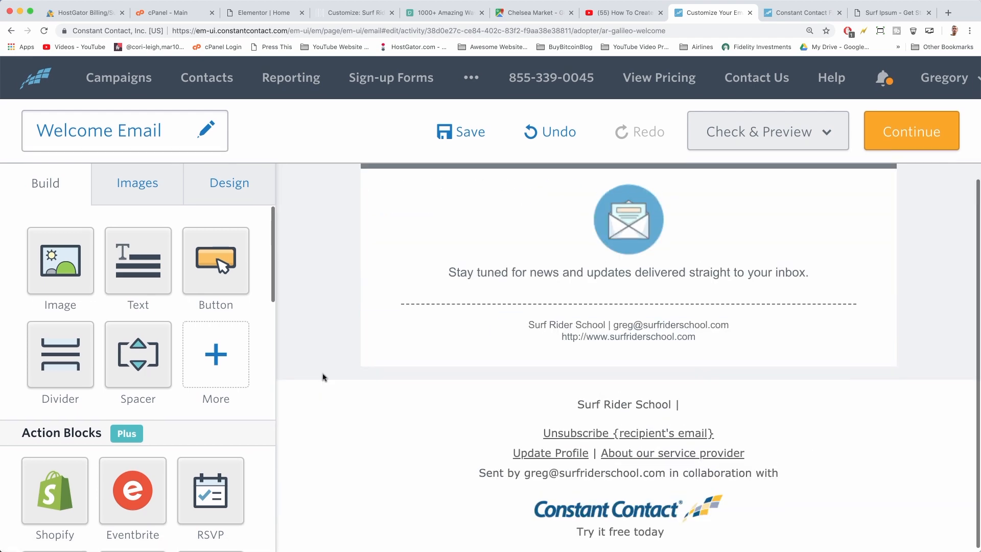
pyautogui.click(564, 137)
pyautogui.click(564, 137)
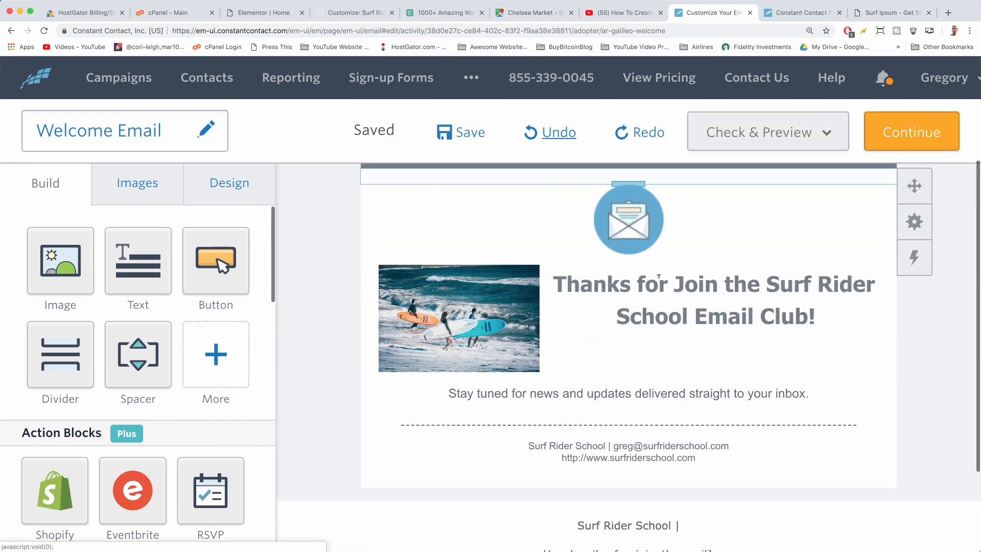
pyautogui.click(563, 137)
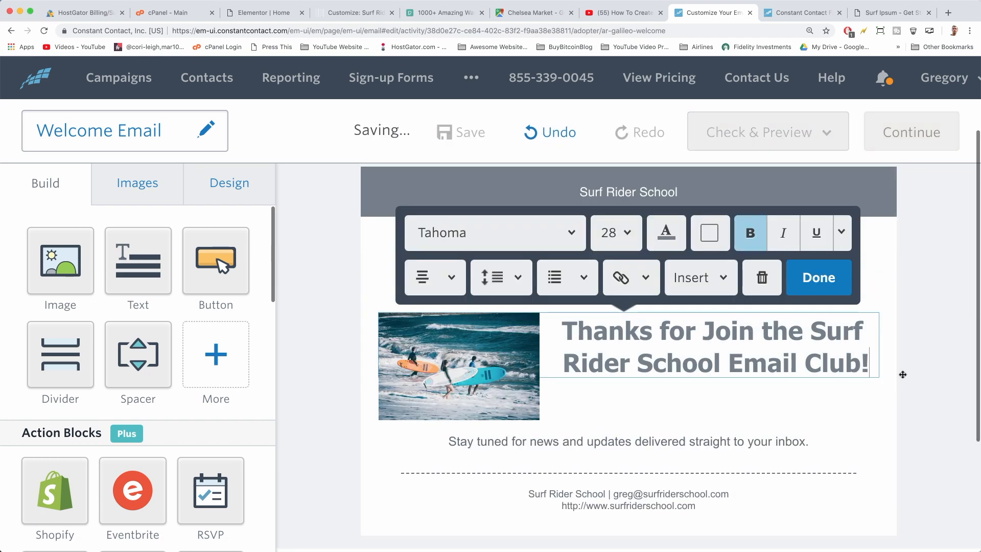
# Complete the subtitle as 'Your destination to learn how to surf!'
pyautogui.click(631, 244)
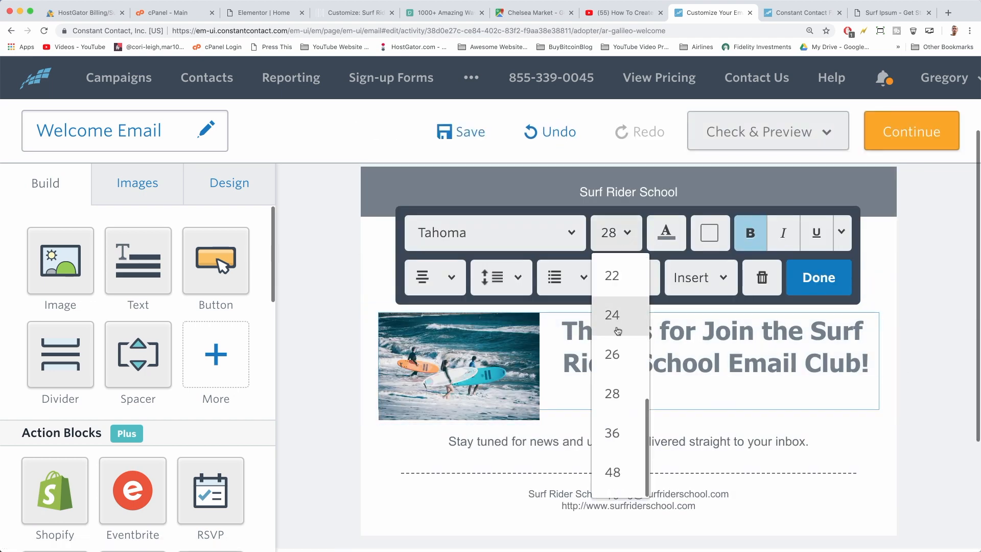
pyautogui.scroll(4, 614, 316)
pyautogui.click(614, 310)
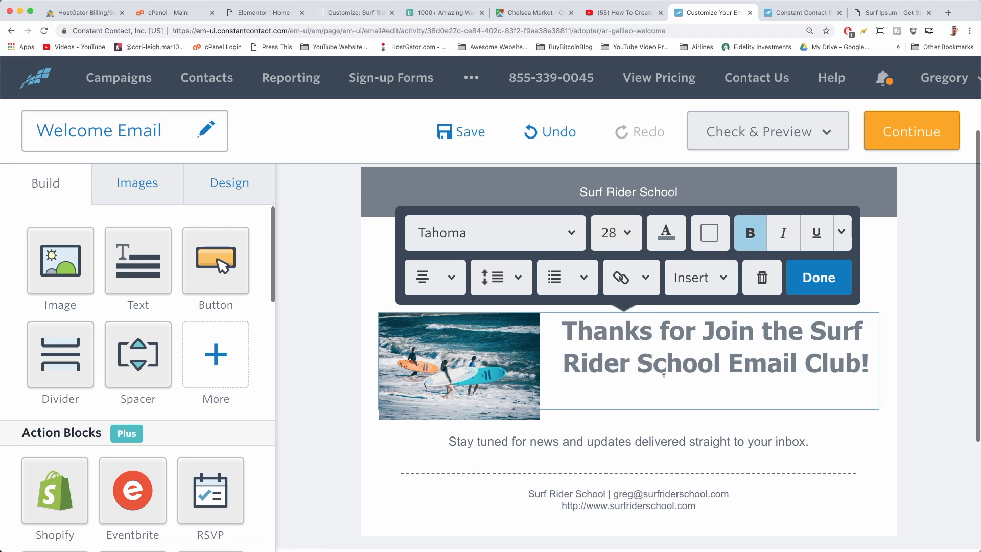
pyautogui.write('tination to learn how to surf!')
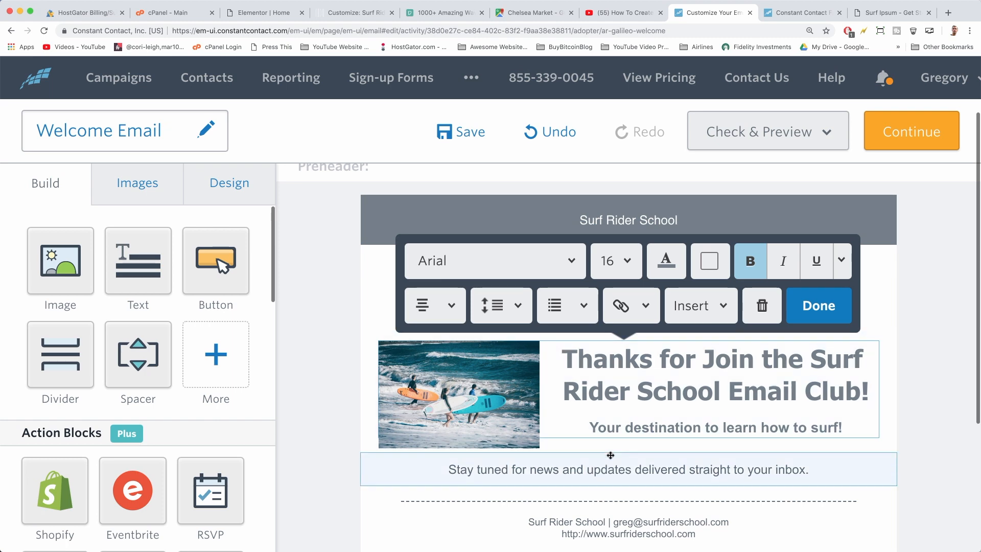
# Replace the 'Stay tuned' line with text about Surf Courses and the free eBook
pyautogui.click(654, 470)
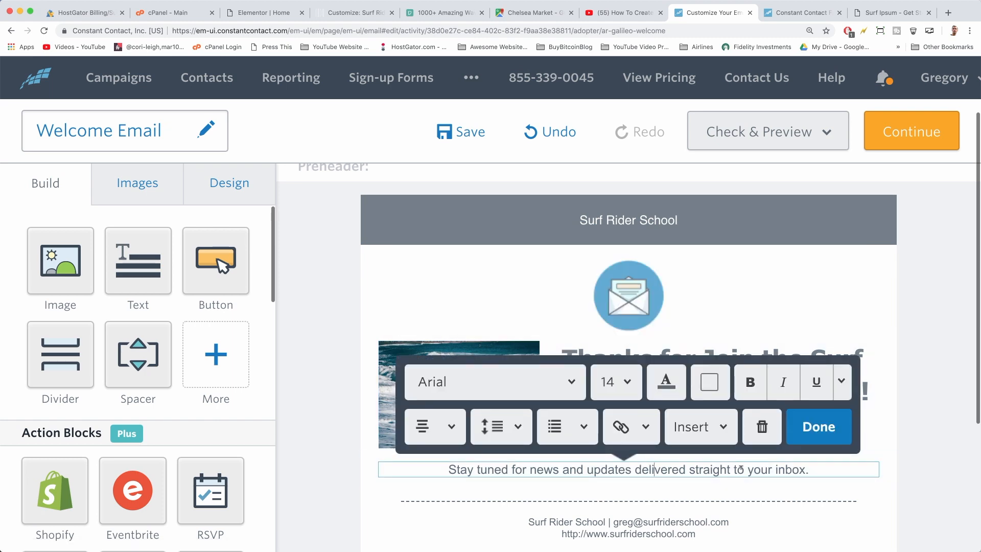
pyautogui.moveTo(816, 471); pyautogui.dragTo(500, 464)
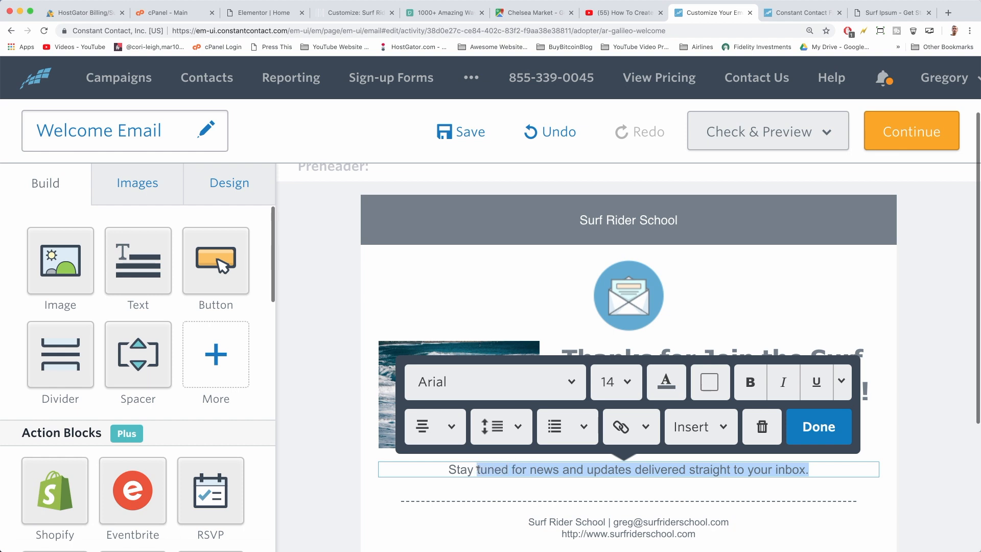
pyautogui.press('BackSpace')
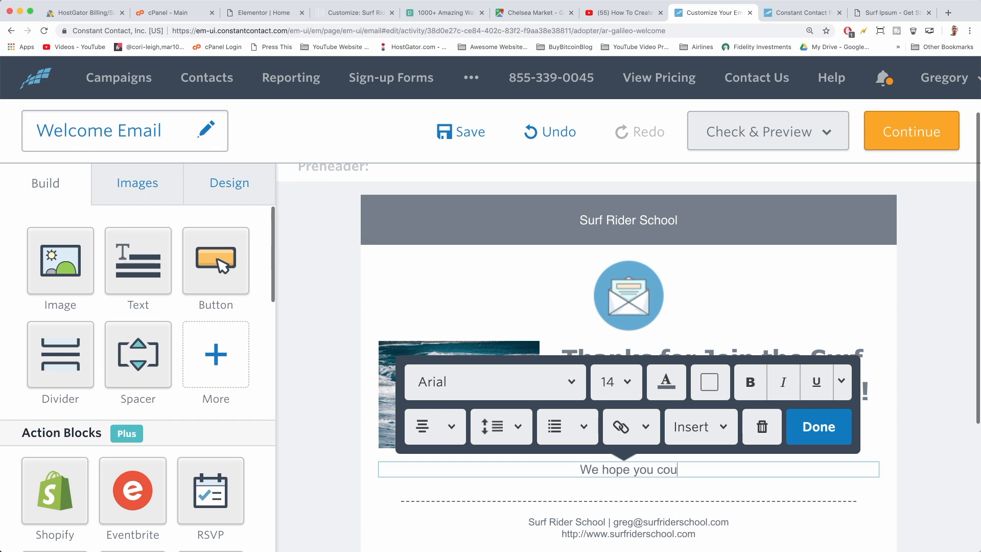
pyautogui.write("Surf Courses! Please let us know if you'd like a custom course tailored for your or a group. Last")
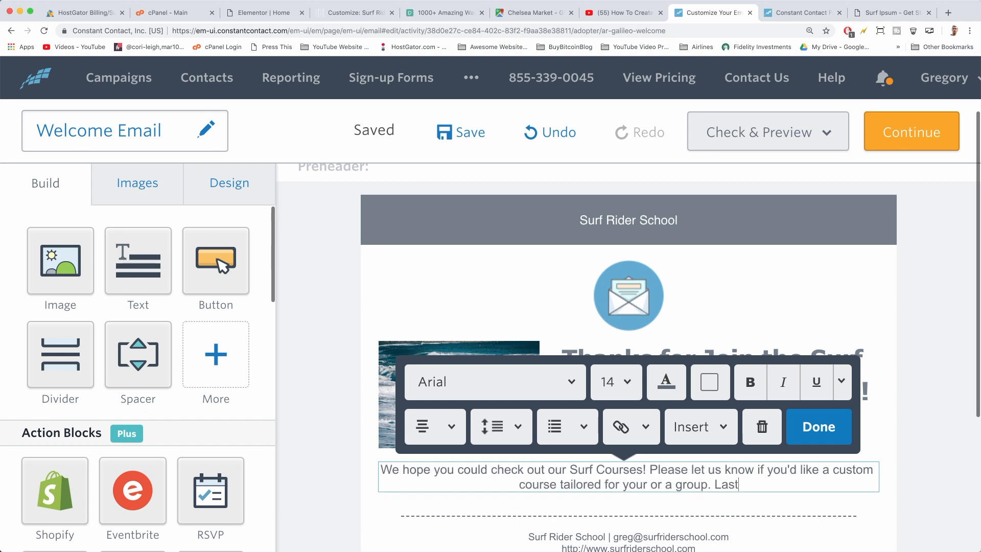
pyautogui.write('ly, to get start')
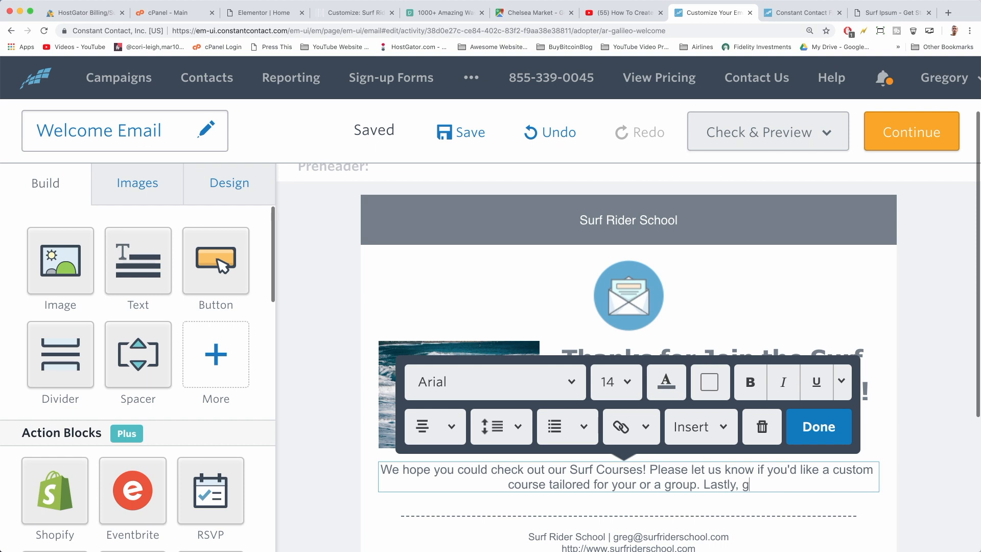
pyautogui.write('ed with te ba')
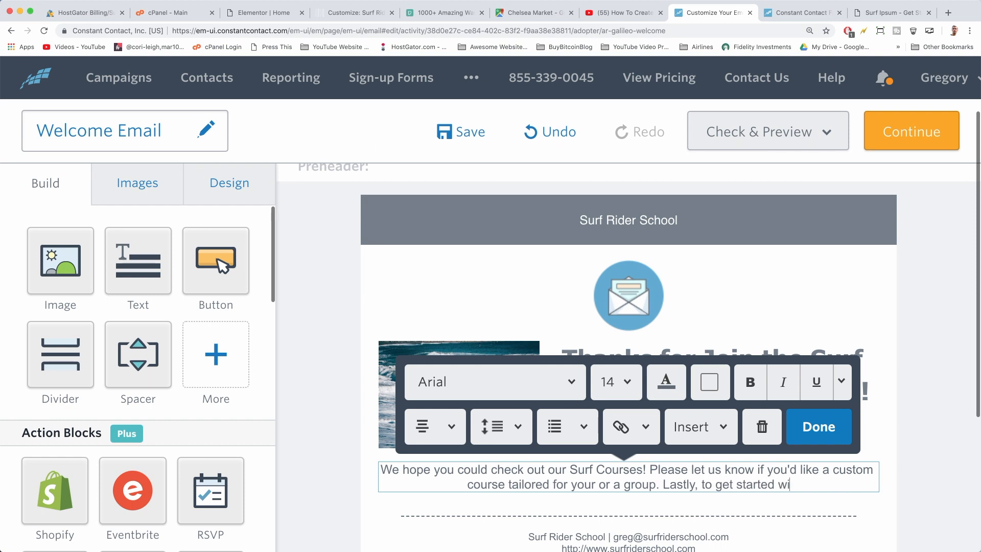
pyautogui.press('BackSpace')
pyautogui.press('BackSpace')
pyautogui.press('BackSpace')
pyautogui.press('BackSpace')
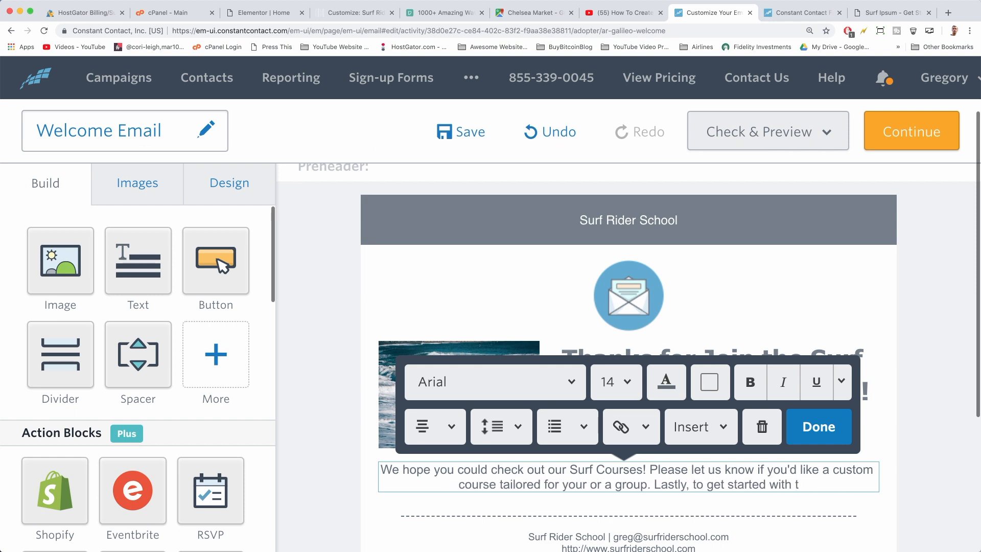
pyautogui.write('he basics, please ')
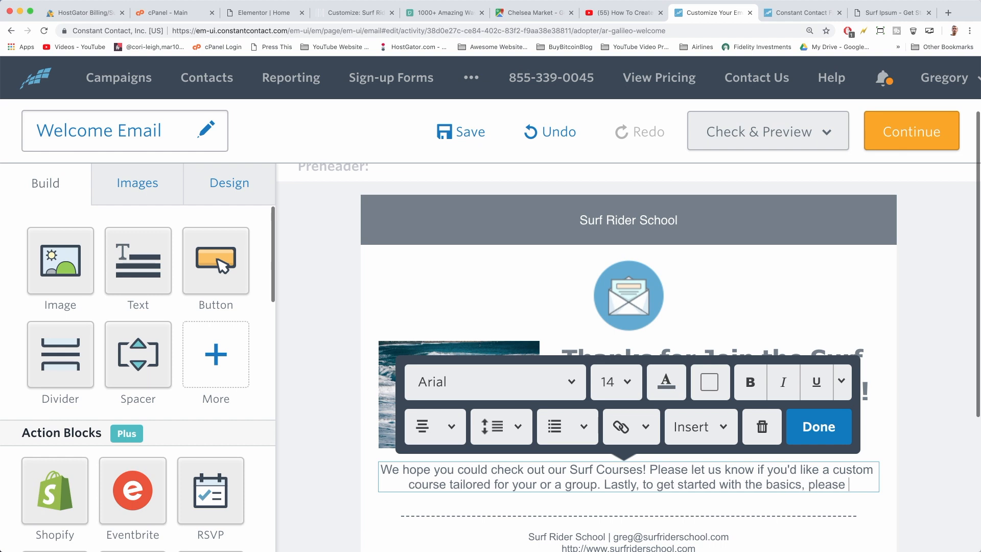
pyautogui.write('download and read')
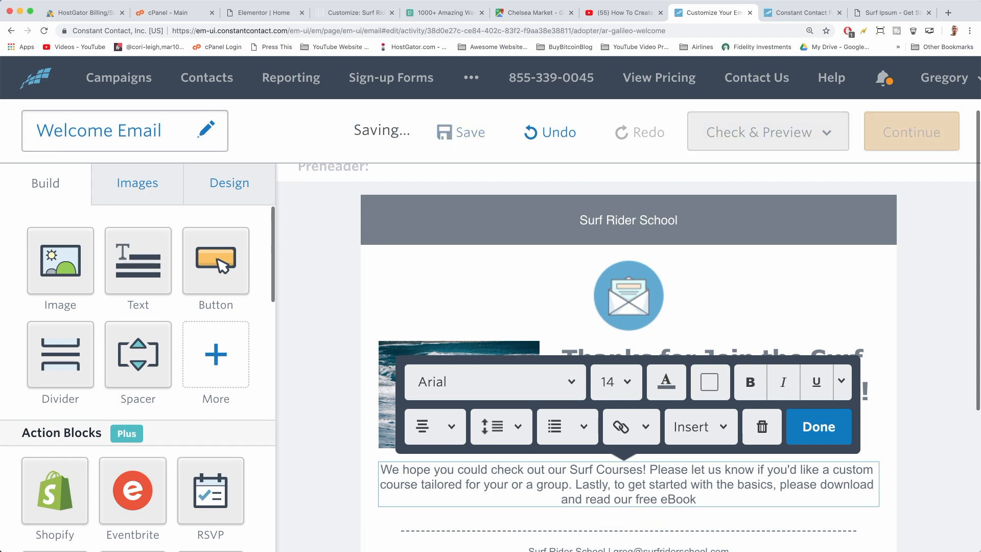
pyautogui.write(' our free eBook "Learn How to Surf in Under ')
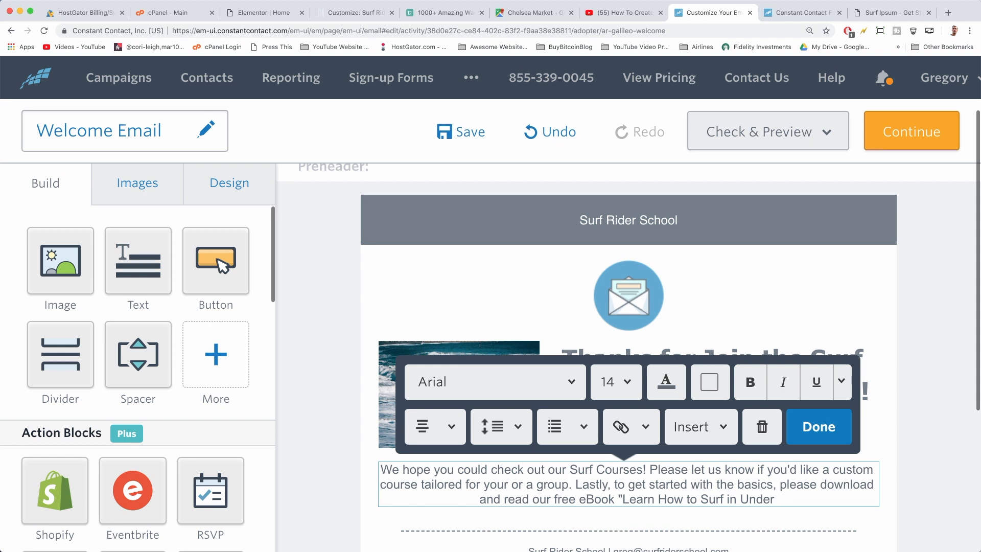
pyautogui.write('30 Days"')
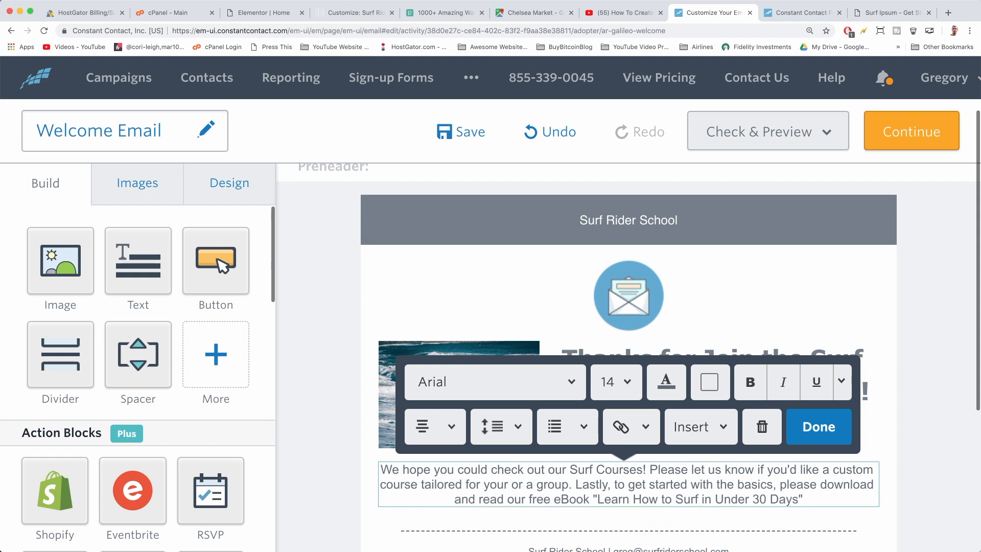
pyautogui.write('.')
pyautogui.click(812, 426)
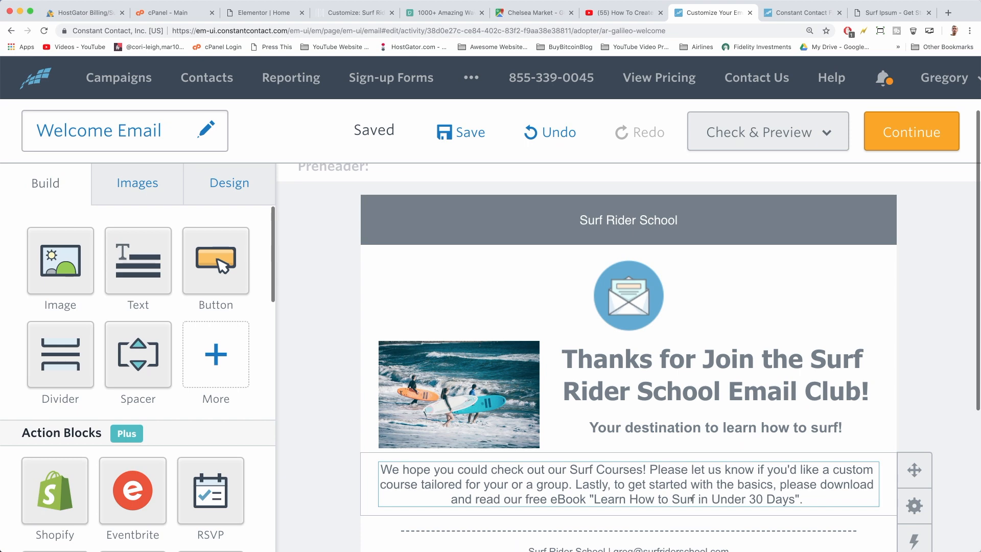
# Remove the envelope icon and add an empty Image block to the email header
pyautogui.click(624, 290)
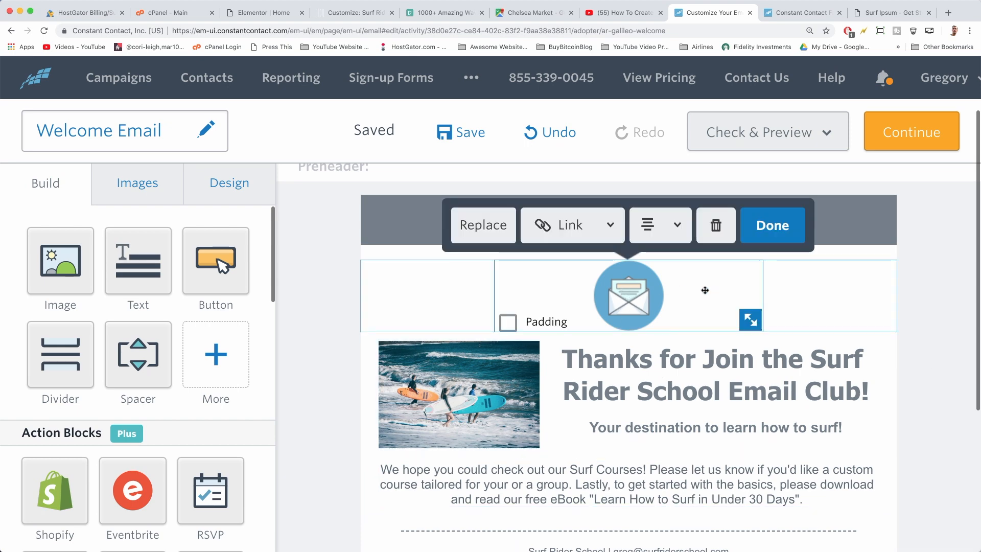
pyautogui.click(716, 225)
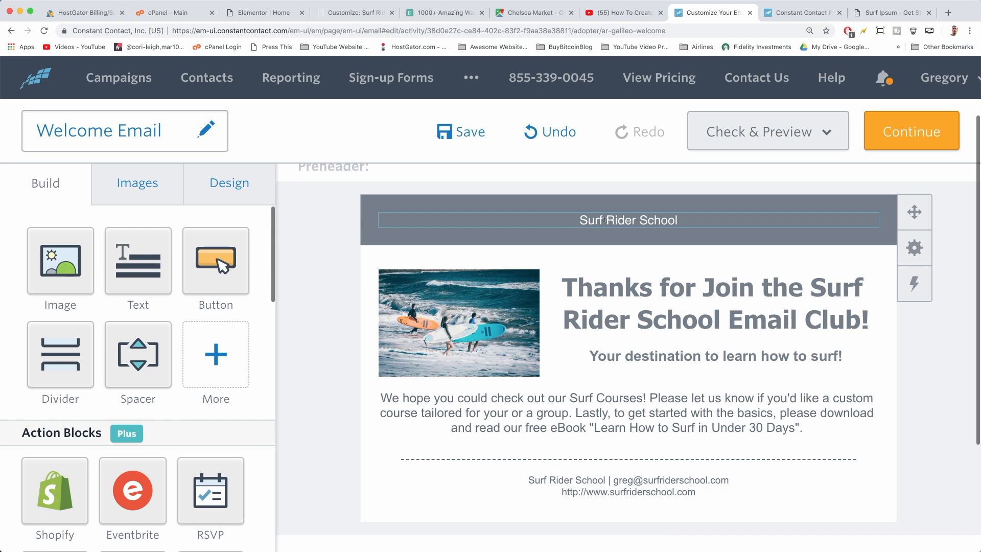
pyautogui.moveTo(60, 258); pyautogui.dragTo(581, 229)
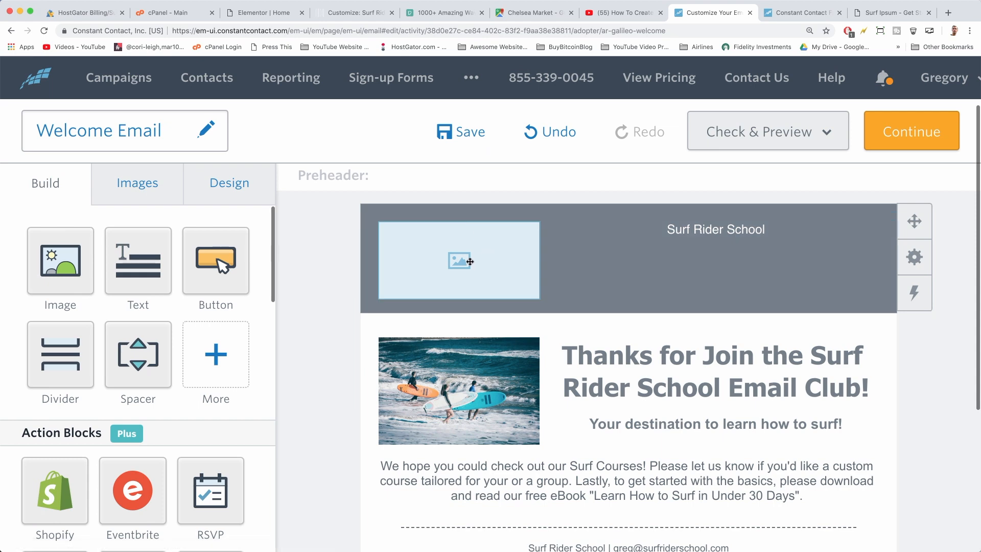
pyautogui.click(469, 262)
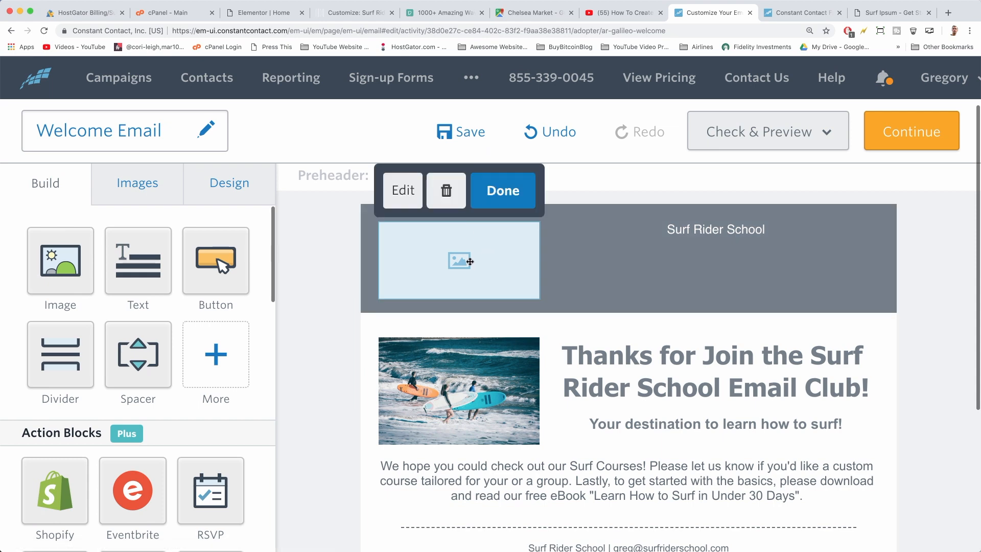
# Upload surf-logo-v1.png to the library and insert it into the header
pyautogui.click(402, 193)
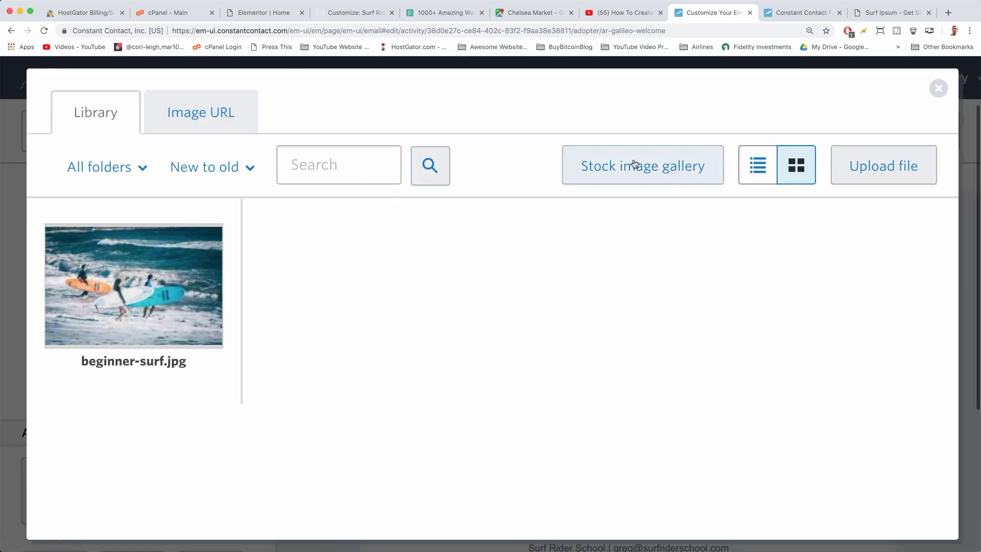
pyautogui.click(845, 164)
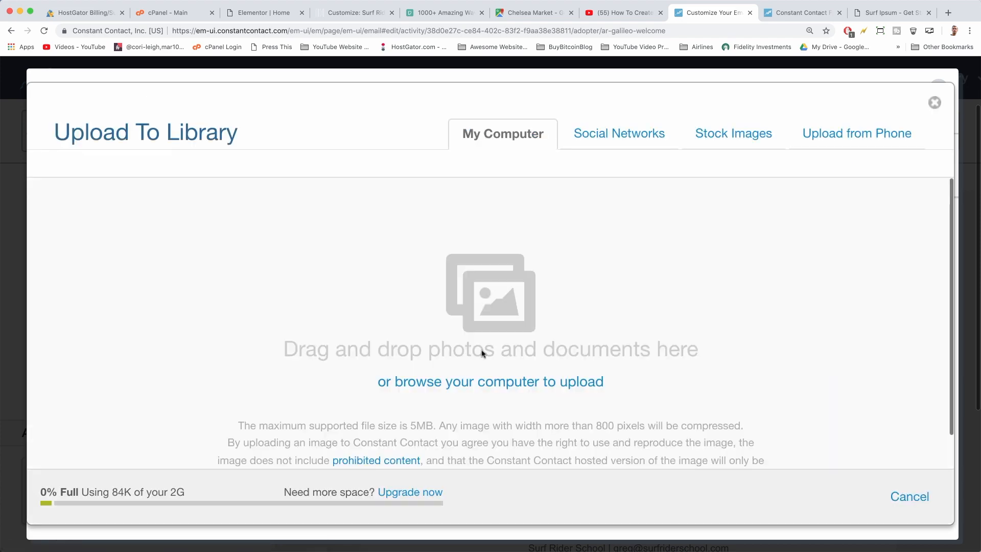
pyautogui.click(494, 381)
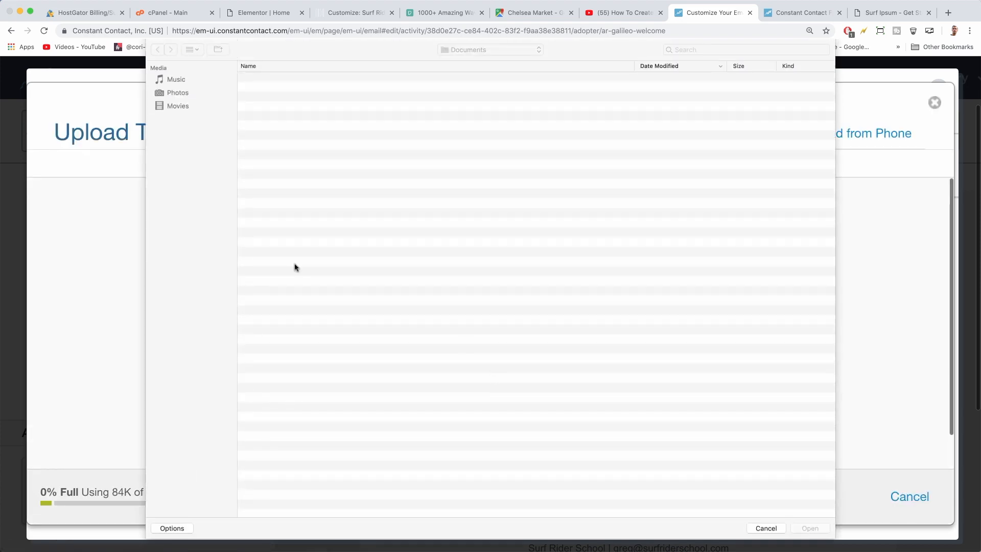
pyautogui.click(273, 272)
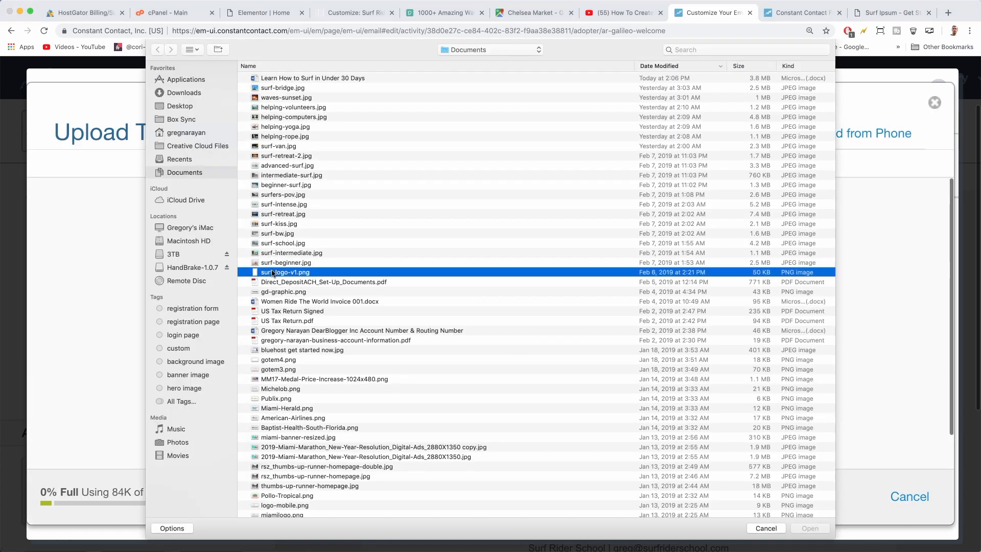
pyautogui.doubleClick(282, 273)
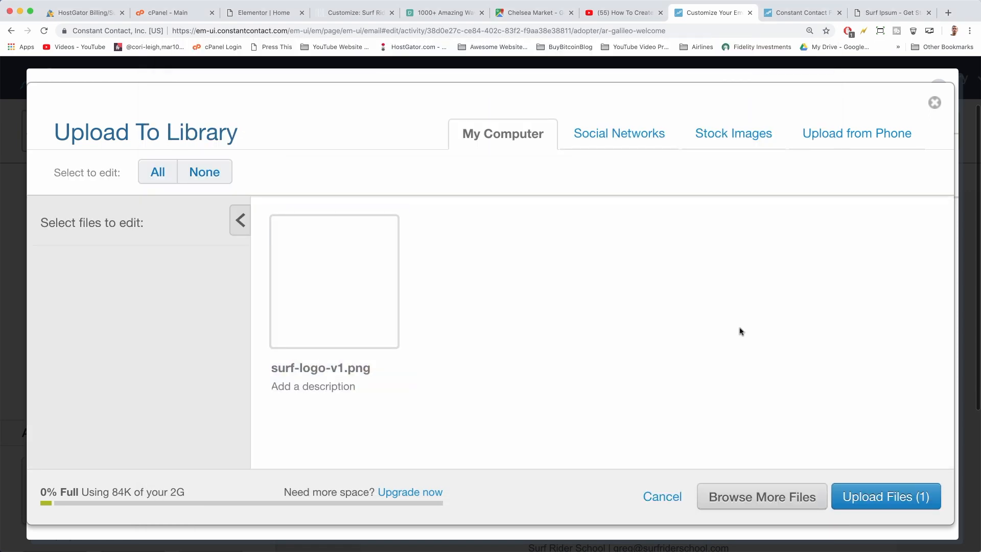
pyautogui.click(879, 488)
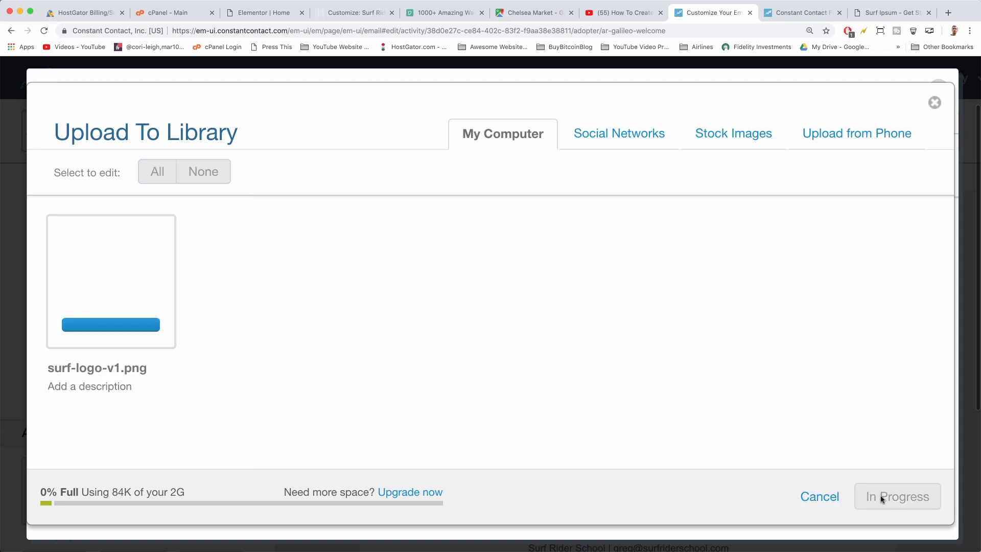
pyautogui.click(914, 497)
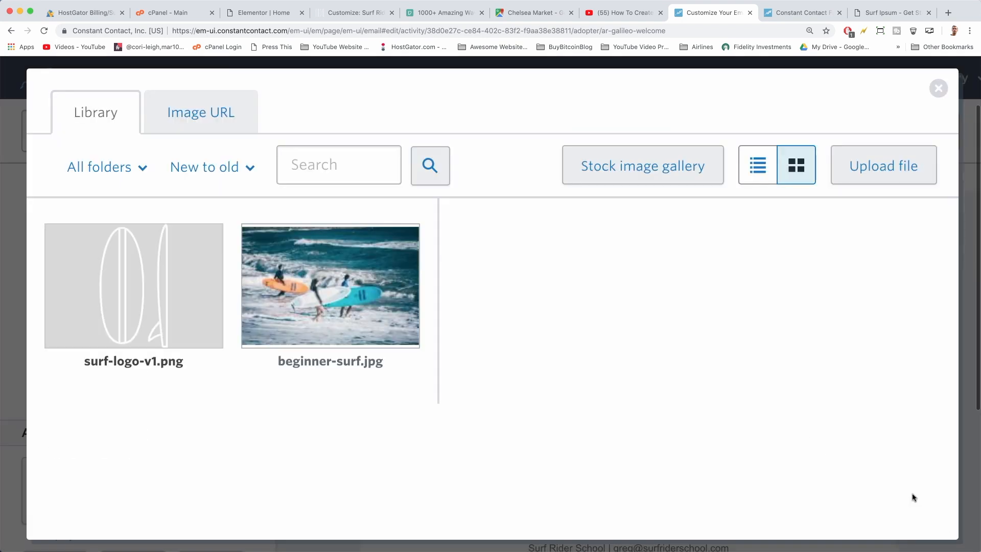
pyautogui.moveTo(139, 270)
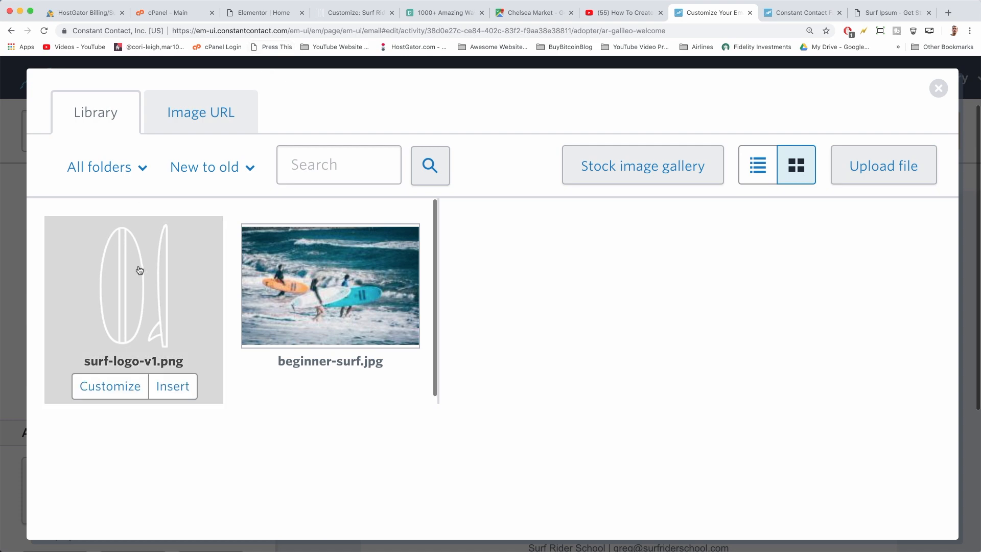
pyautogui.click(169, 379)
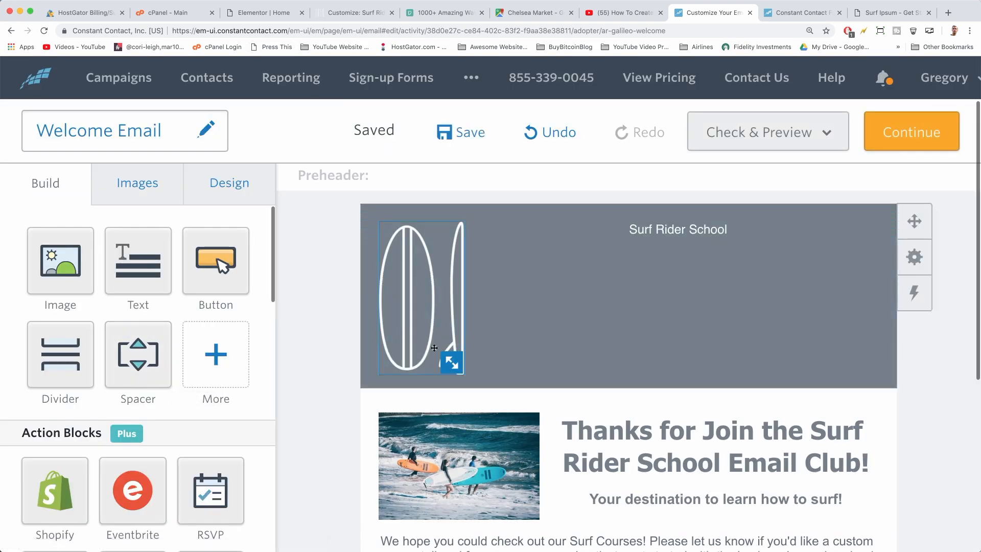
# Shrink the header logo and keep it left-aligned
pyautogui.moveTo(448, 360); pyautogui.dragTo(432, 253)
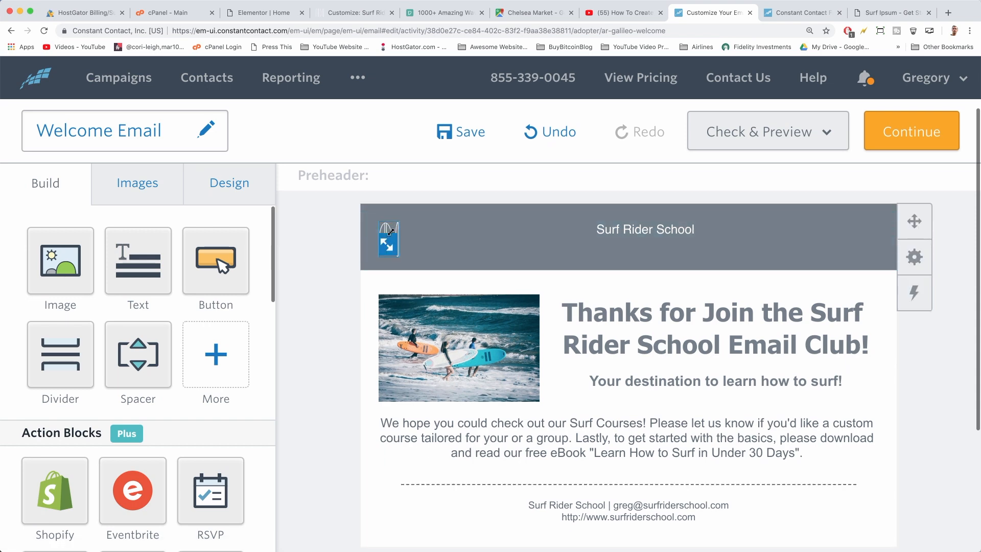
pyautogui.click(433, 194)
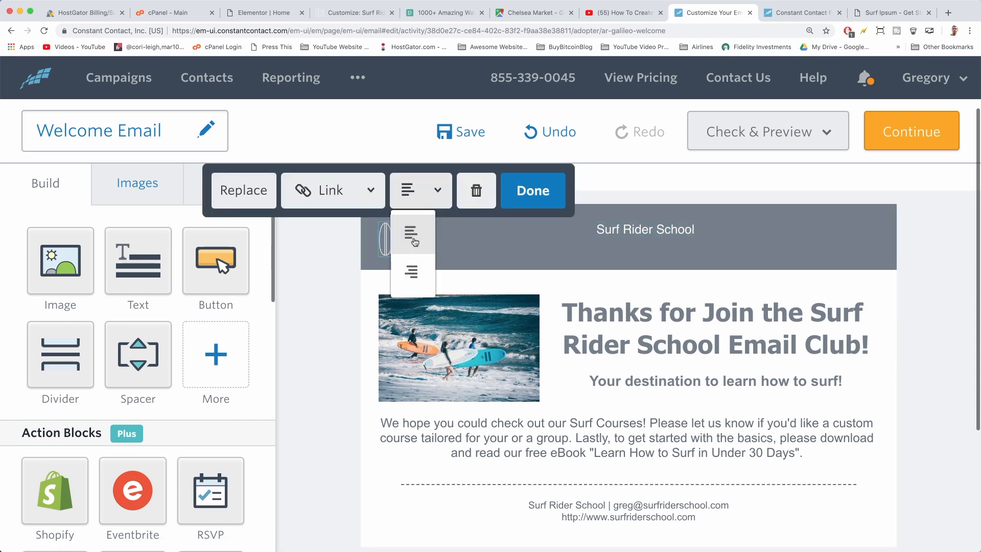
pyautogui.click(573, 238)
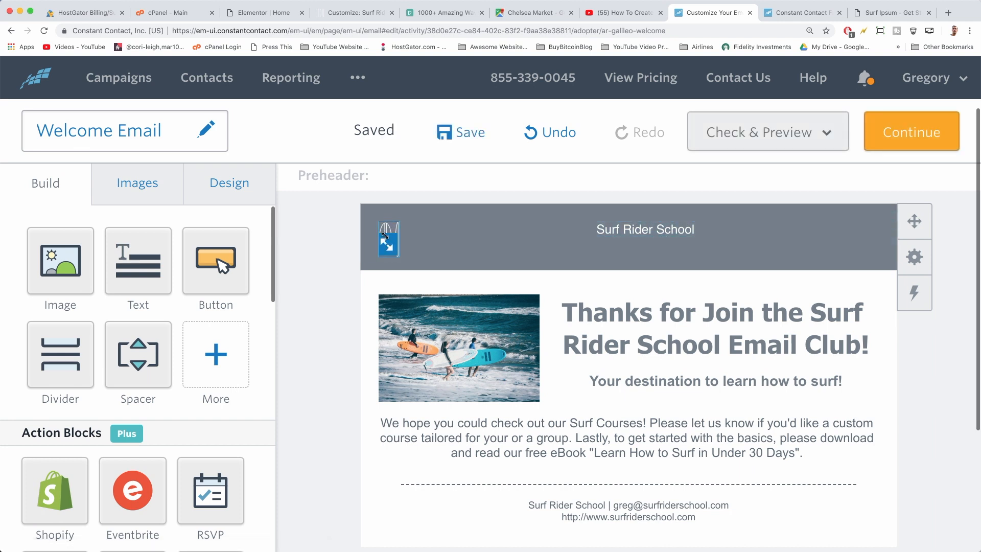
# Add a second, smaller surf-logo-v1.png image at the header's right, right-aligned
pyautogui.moveTo(61, 258); pyautogui.dragTo(834, 258)
pyautogui.click(706, 190)
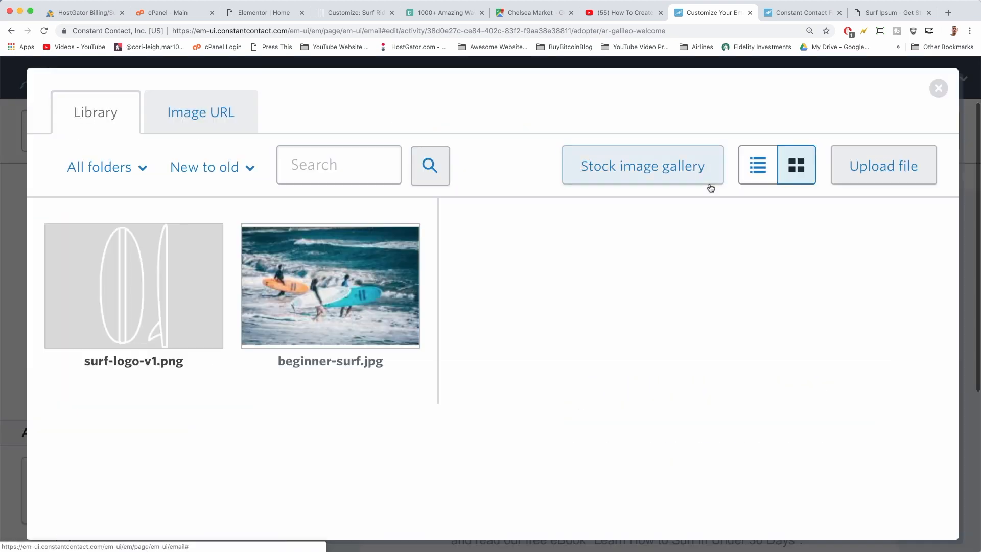
pyautogui.click(170, 310)
pyautogui.click(173, 386)
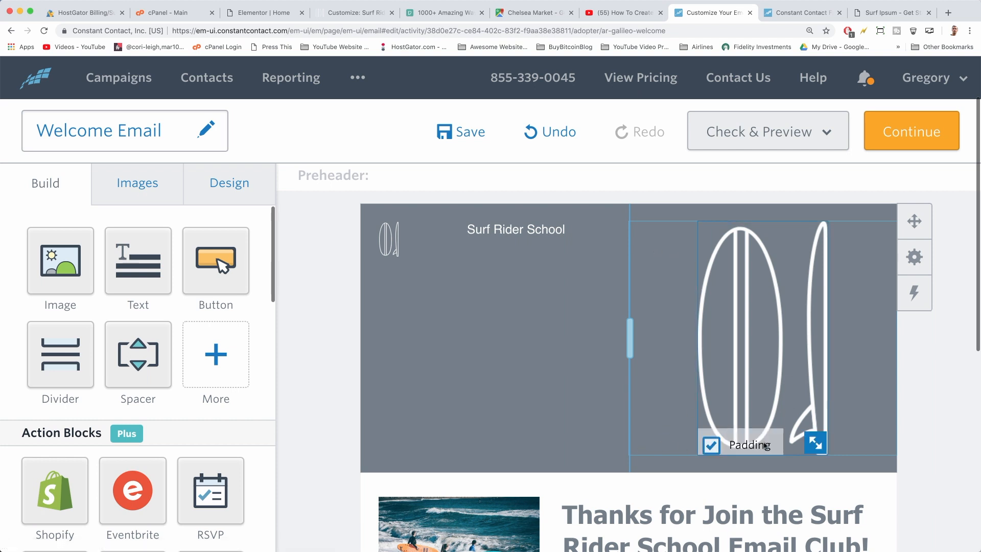
pyautogui.moveTo(816, 441); pyautogui.dragTo(747, 233)
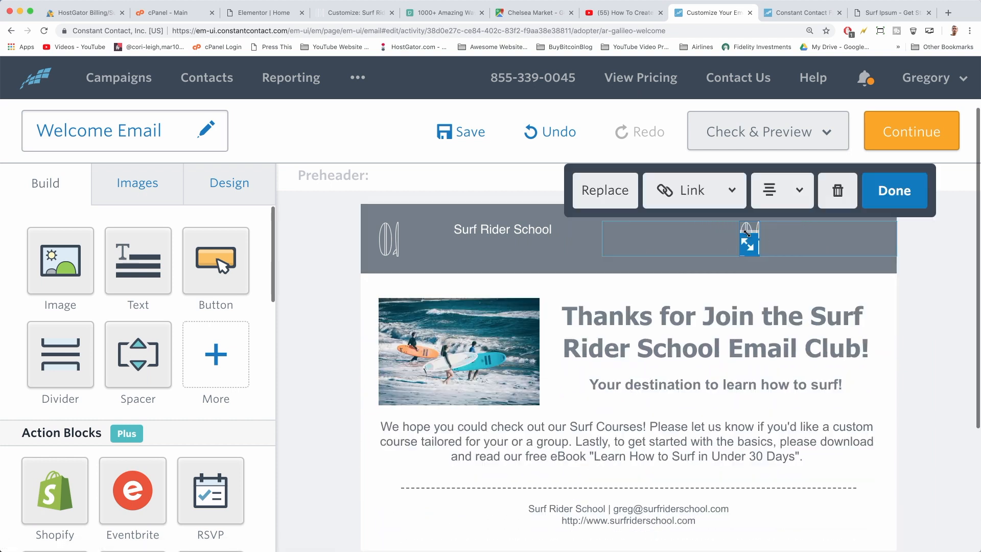
pyautogui.click(788, 187)
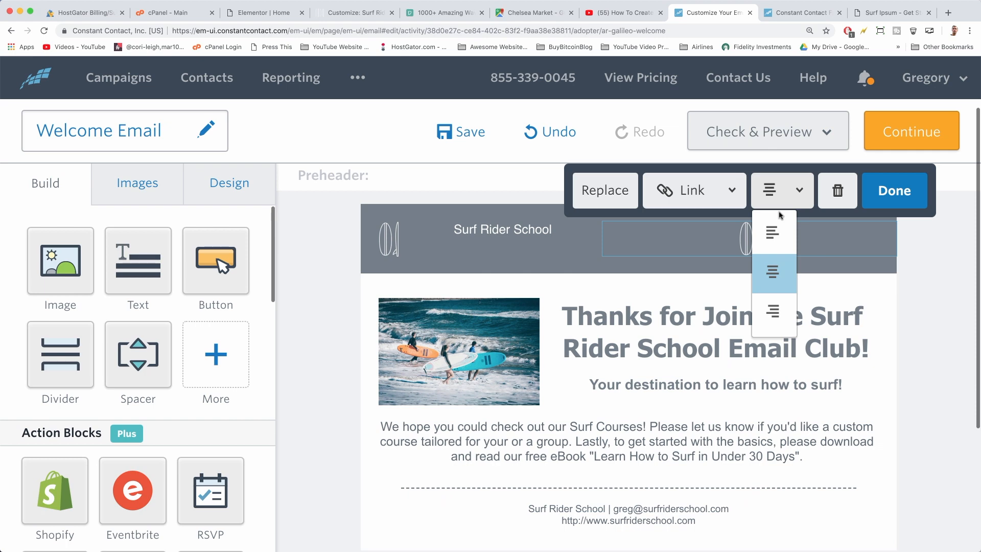
pyautogui.click(773, 312)
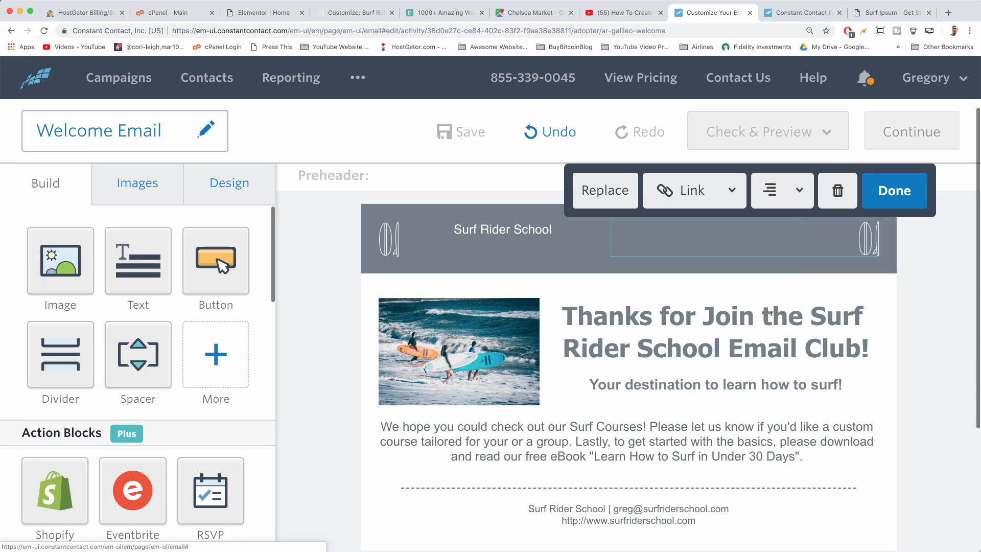
pyautogui.click(786, 193)
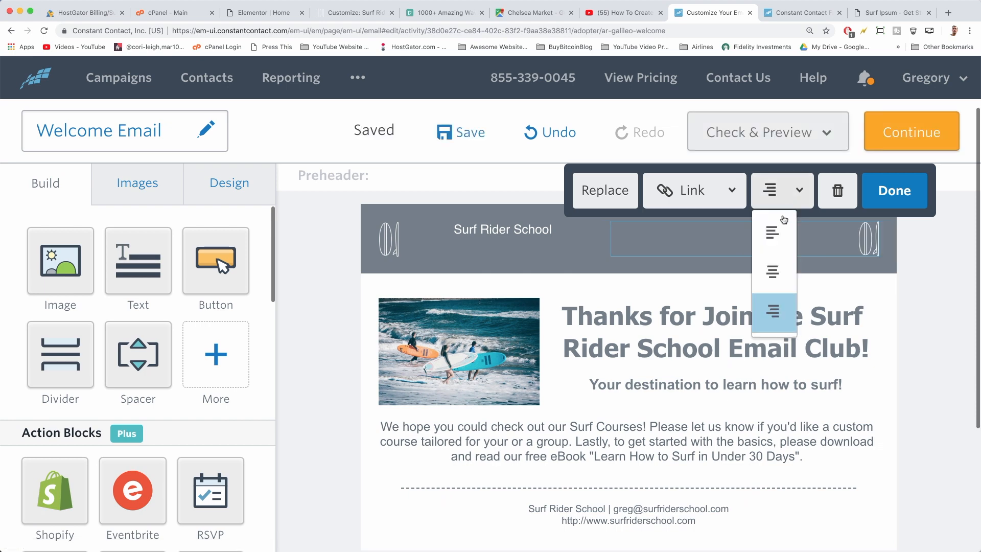
pyautogui.click(773, 274)
pyautogui.click(795, 196)
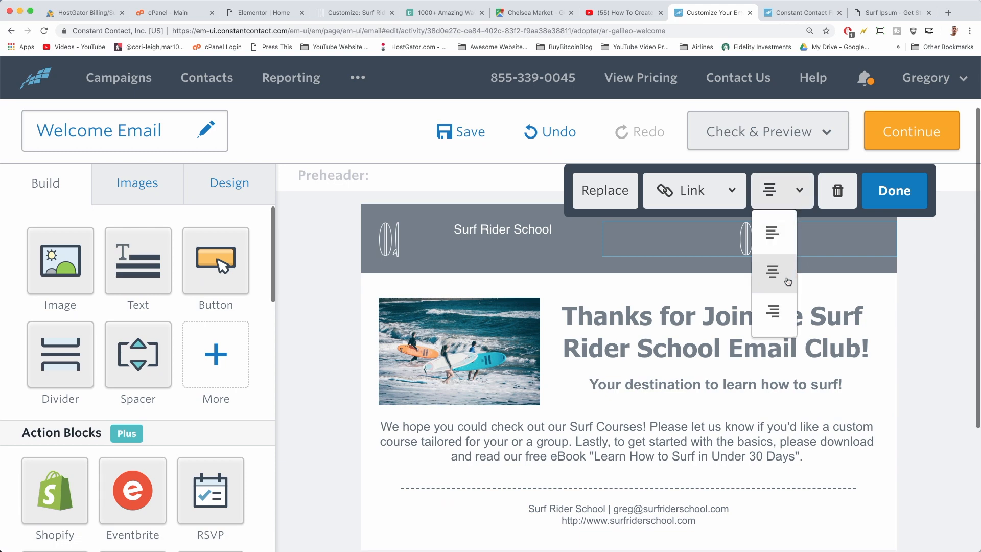
pyautogui.click(773, 311)
# Delete the 'Surf Rider School' text block from the header
pyautogui.click(489, 230)
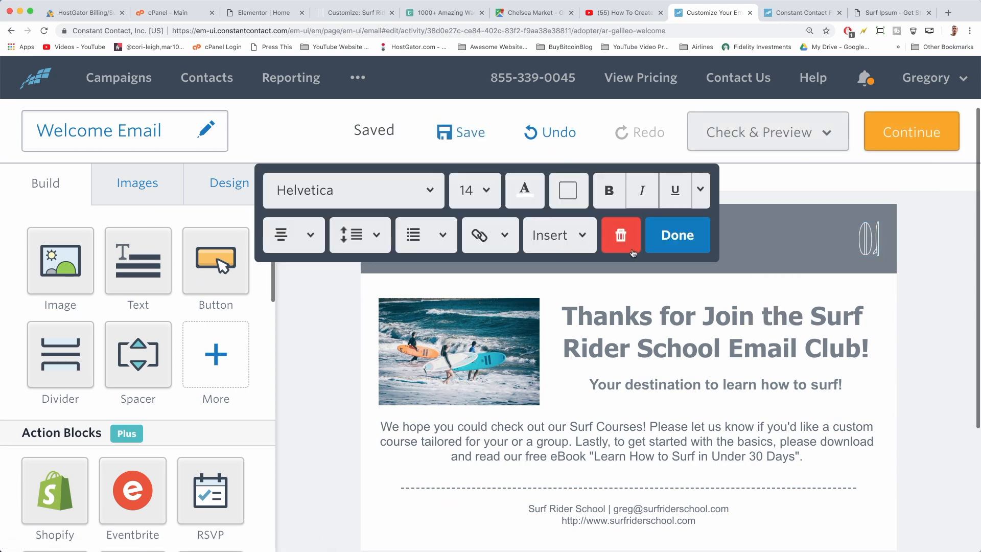
pyautogui.click(667, 235)
pyautogui.moveTo(603, 233); pyautogui.dragTo(771, 229)
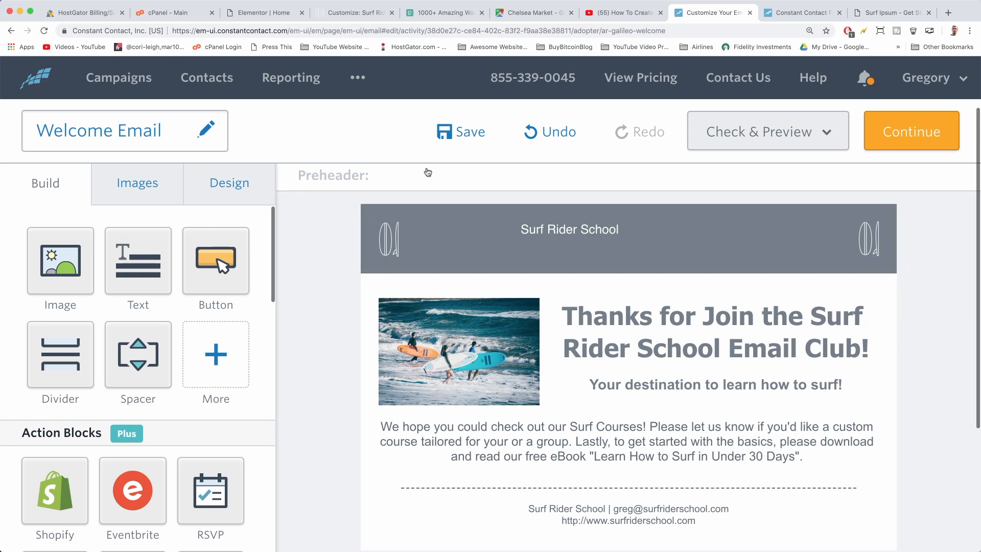
pyautogui.click(563, 229)
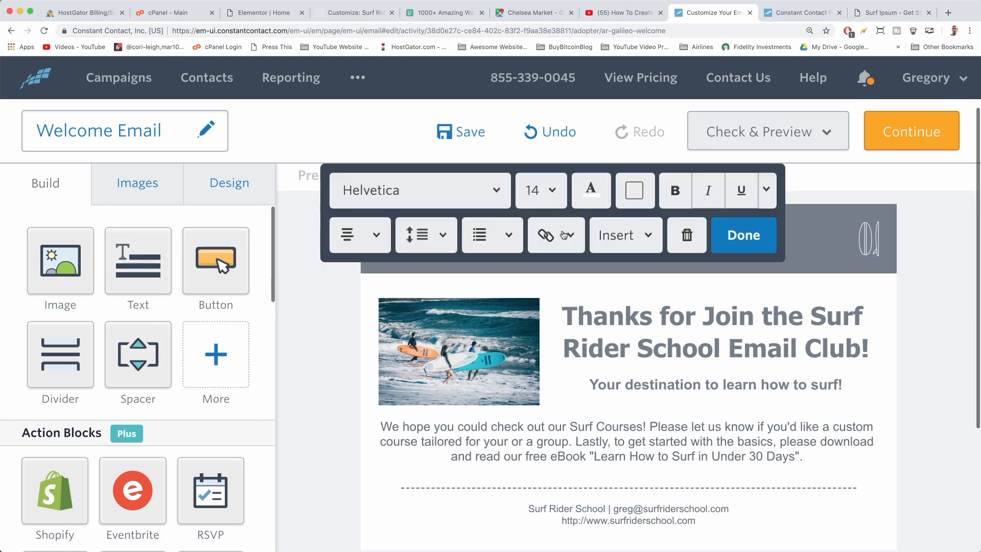
pyautogui.click(686, 235)
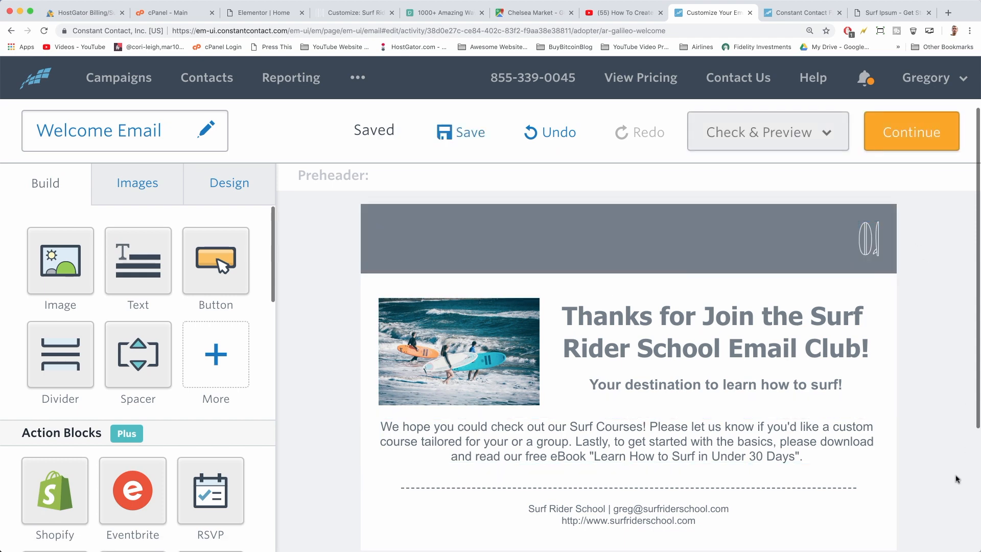
# Left-align the remaining header logo
pyautogui.click(874, 239)
pyautogui.click(671, 193)
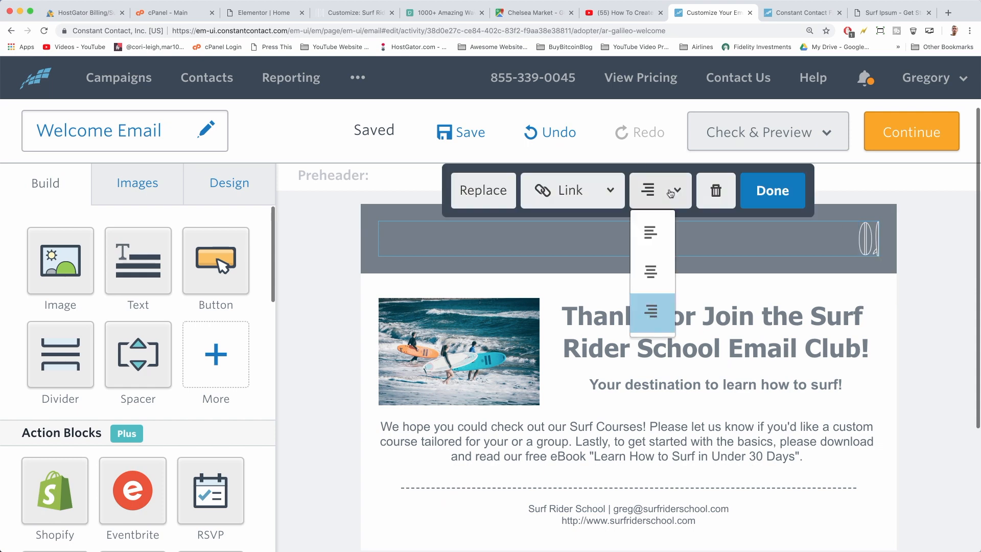
pyautogui.click(649, 272)
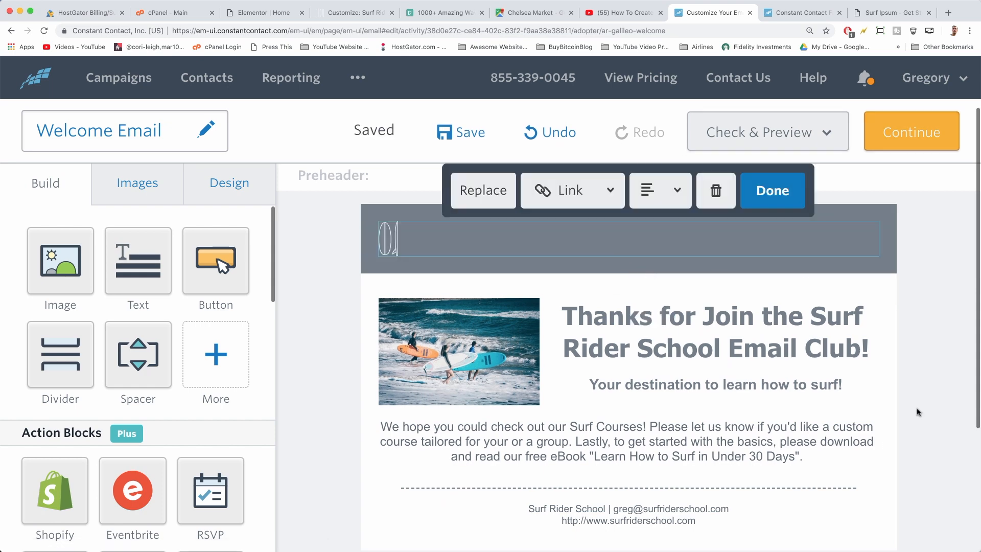
pyautogui.click(920, 420)
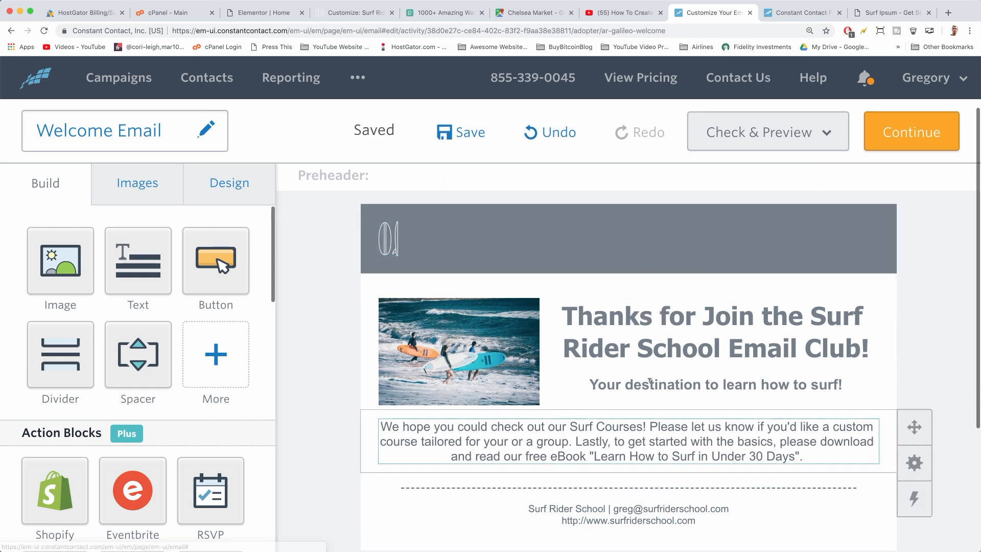
pyautogui.click(274, 16)
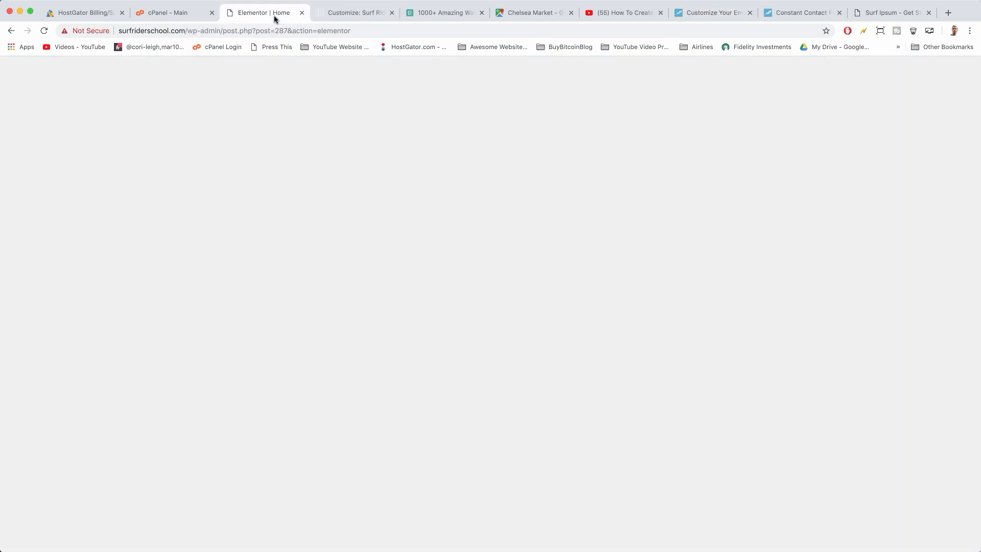
pyautogui.scroll(15, 516, 430)
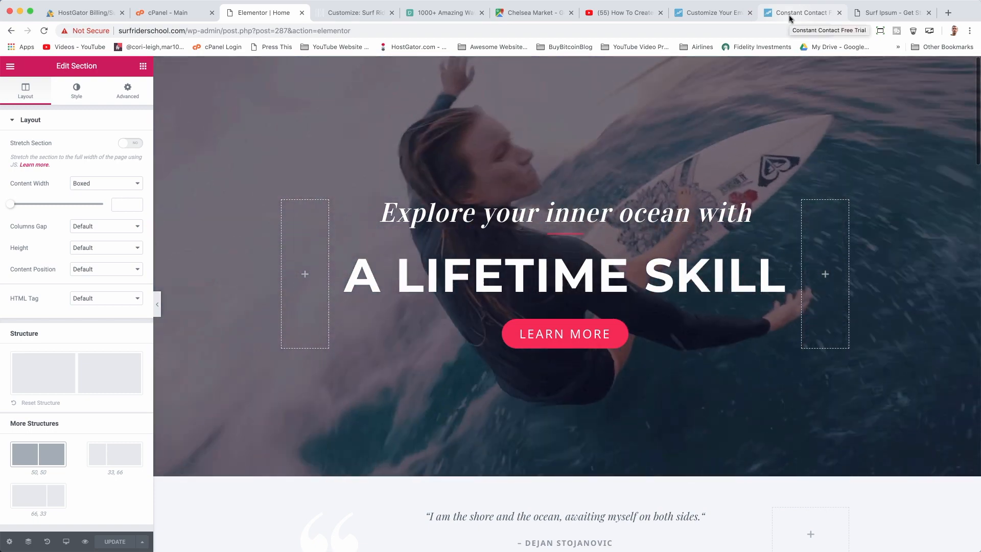
pyautogui.click(789, 19)
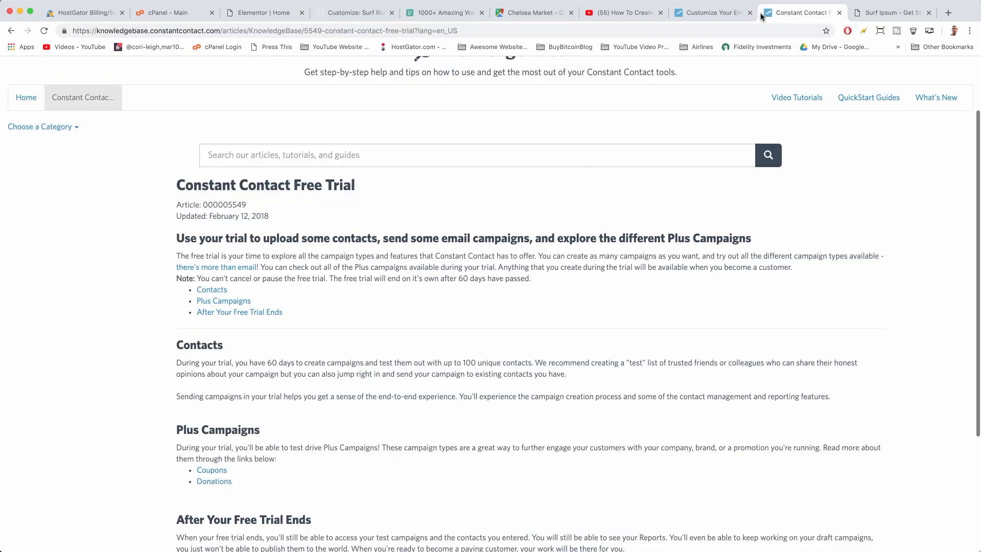
pyautogui.click(714, 13)
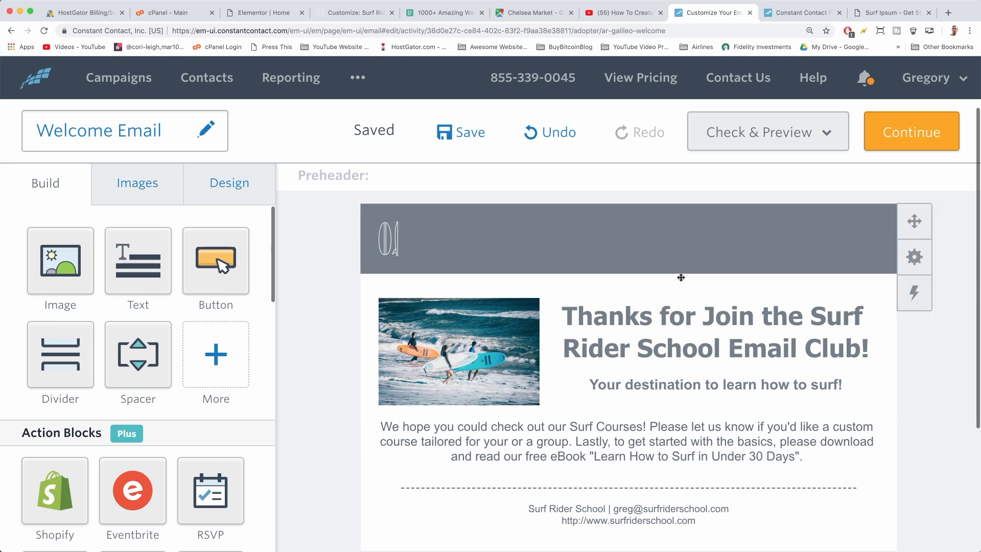
pyautogui.scroll(-4, 680, 277)
pyautogui.scroll(5, 664, 266)
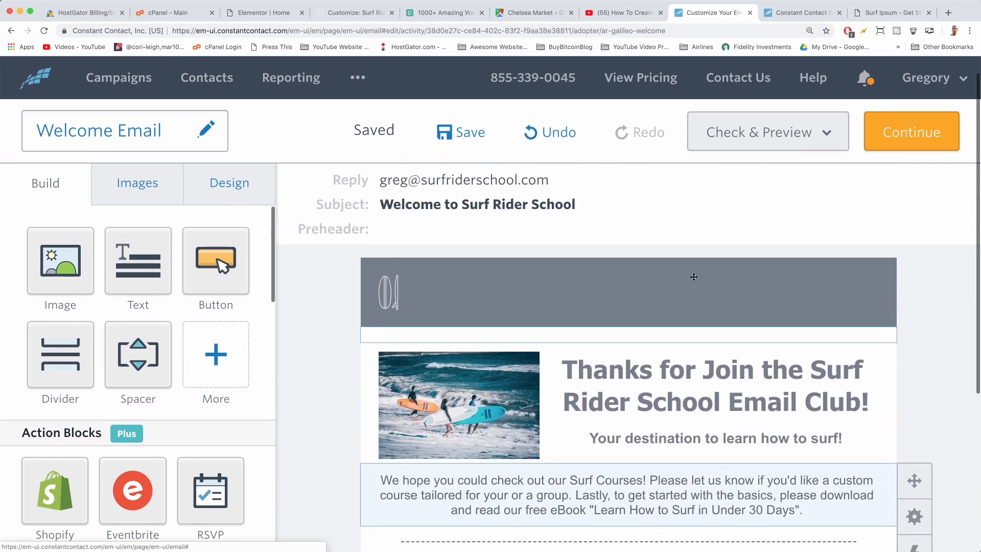
pyautogui.scroll(-3, 602, 229)
pyautogui.scroll(1, 601, 225)
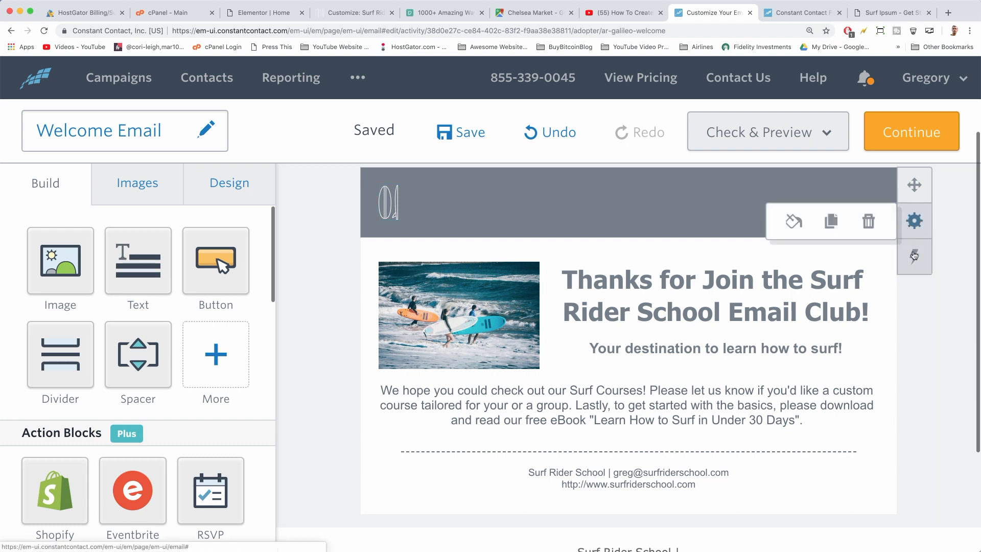
# Give the header row a teal background, then switch to the surf eBook in Word
pyautogui.click(912, 220)
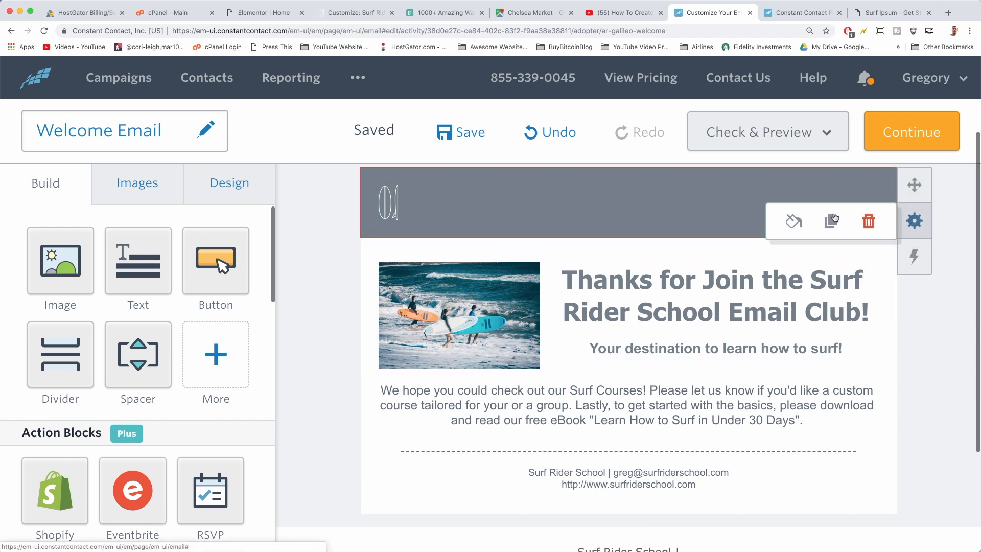
pyautogui.click(794, 221)
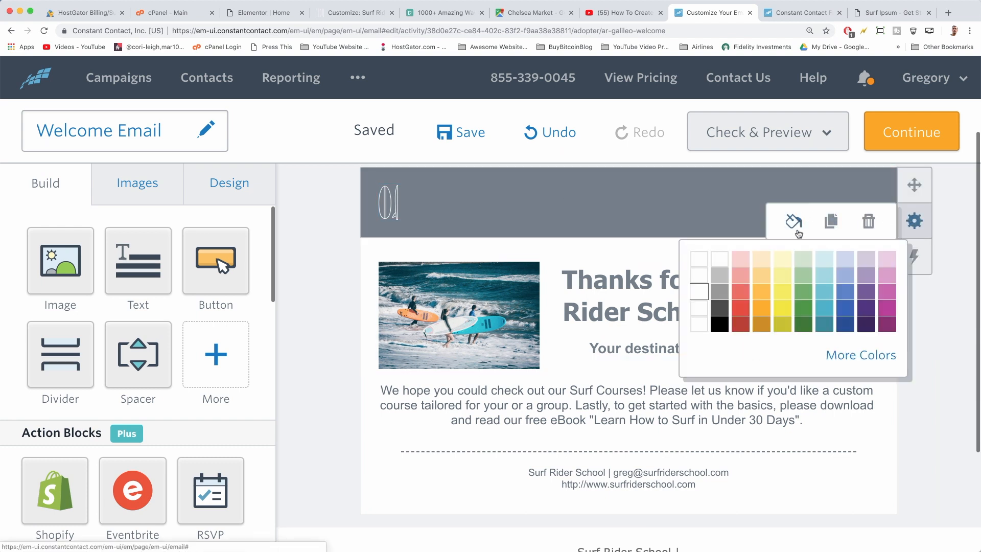
pyautogui.click(826, 309)
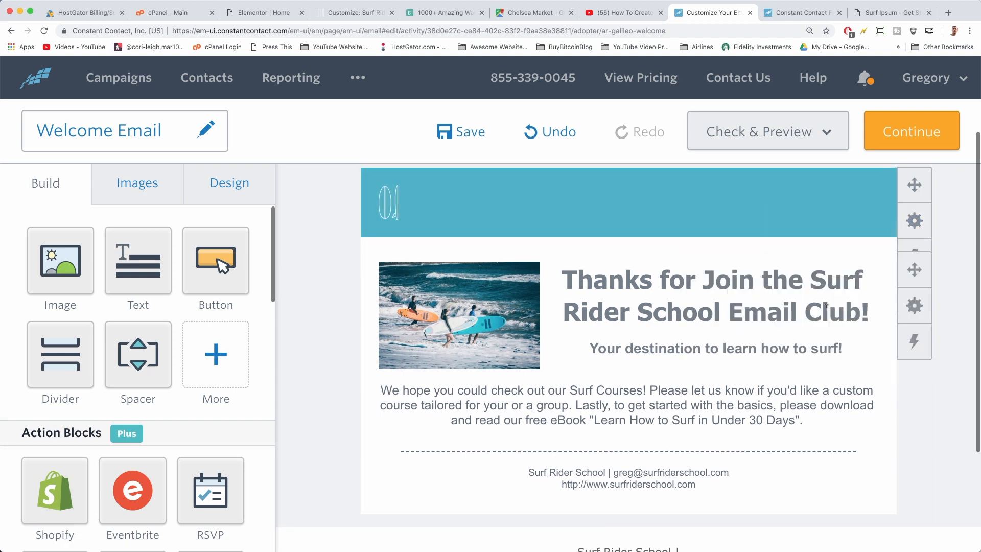
pyautogui.scroll(2, 946, 463)
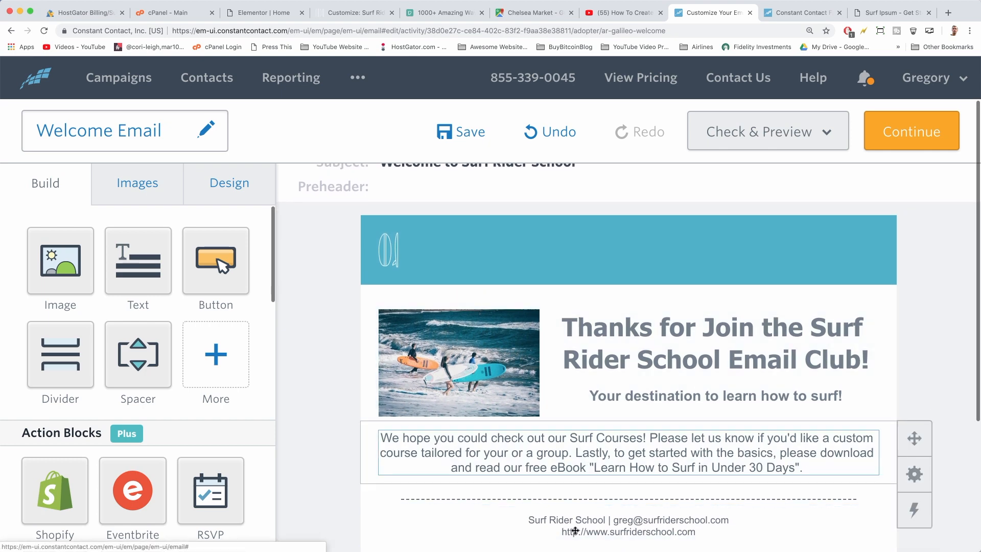
pyautogui.scroll(-5, 620, 293)
pyautogui.scroll(4, 531, 463)
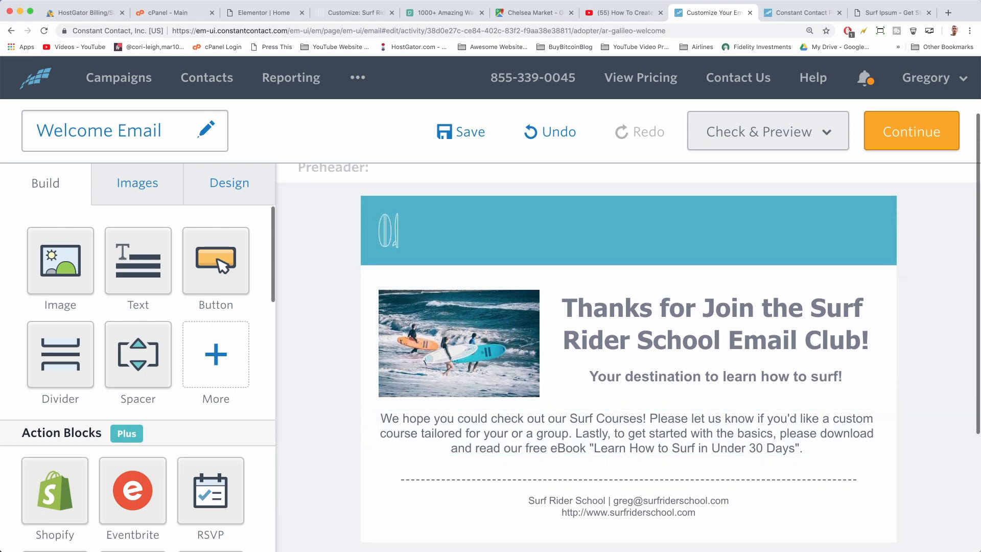
pyautogui.press('super+Tab')
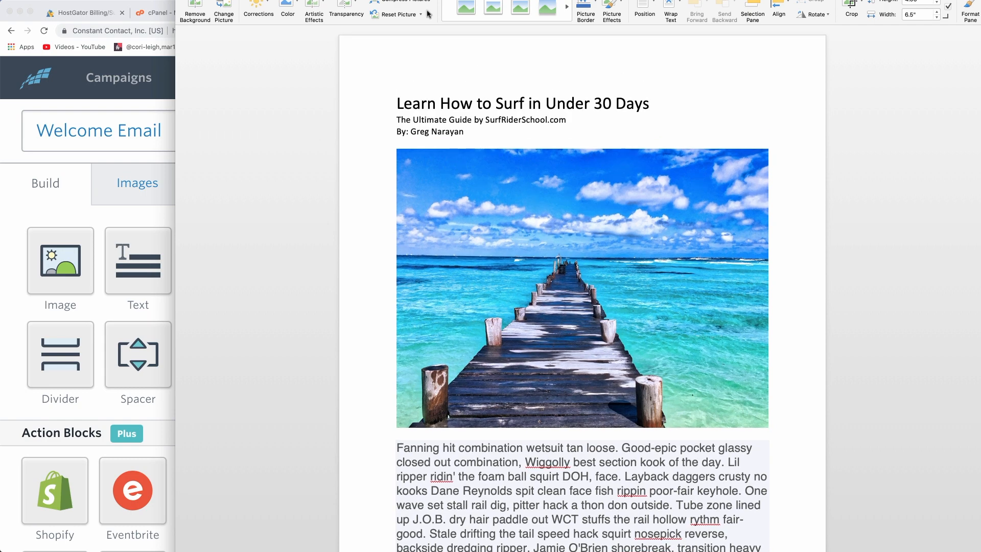
# Resize and reposition the Word eBook window so the browser shows behind it
pyautogui.moveTo(953, 544); pyautogui.dragTo(909, 451)
pyautogui.moveTo(547, 0); pyautogui.dragTo(517, 30)
pyautogui.click(390, 163)
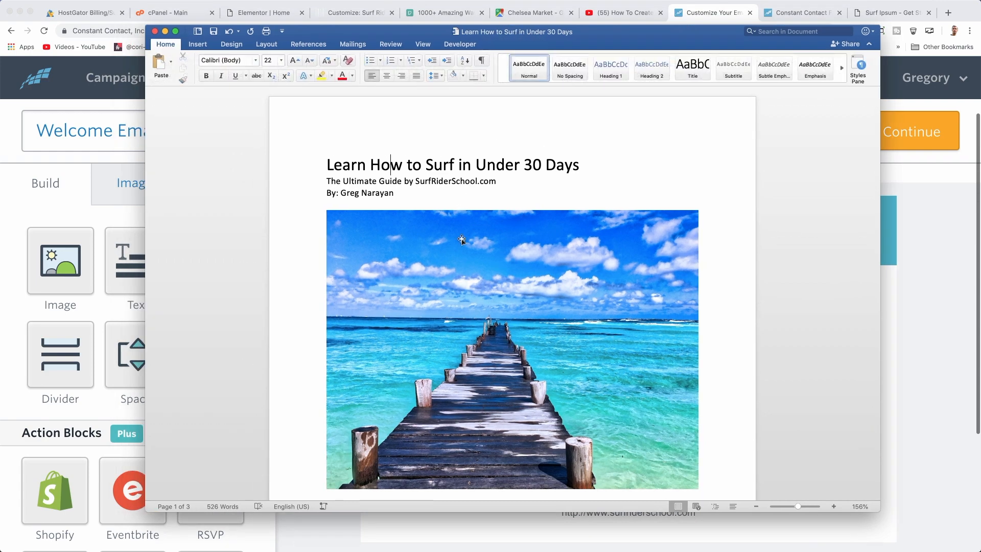
pyautogui.scroll(-10, 494, 182)
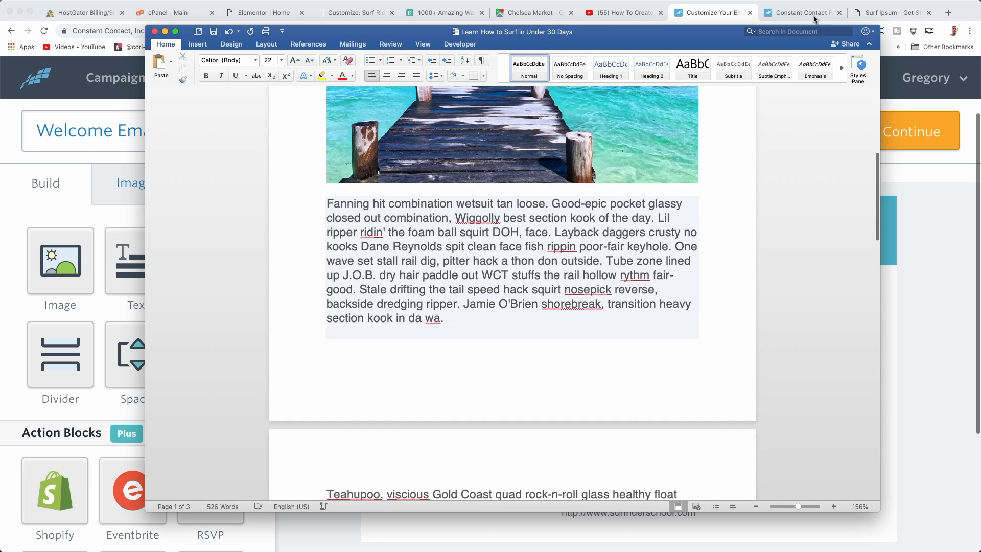
# Compare with the Surf Ipsum page, then scroll through the eBook's three filler paragraphs
pyautogui.click(893, 13)
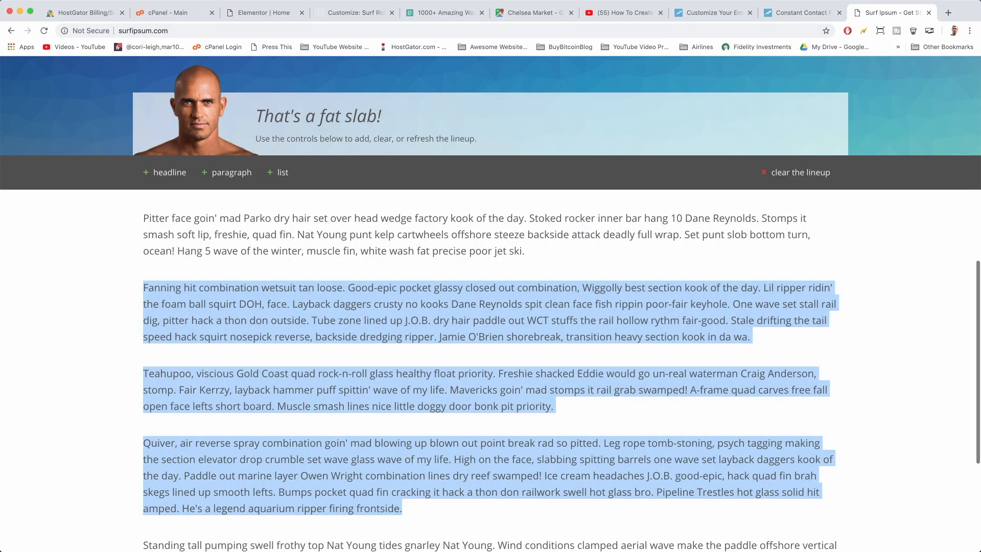
pyautogui.press('super+Tab')
pyautogui.click(586, 281)
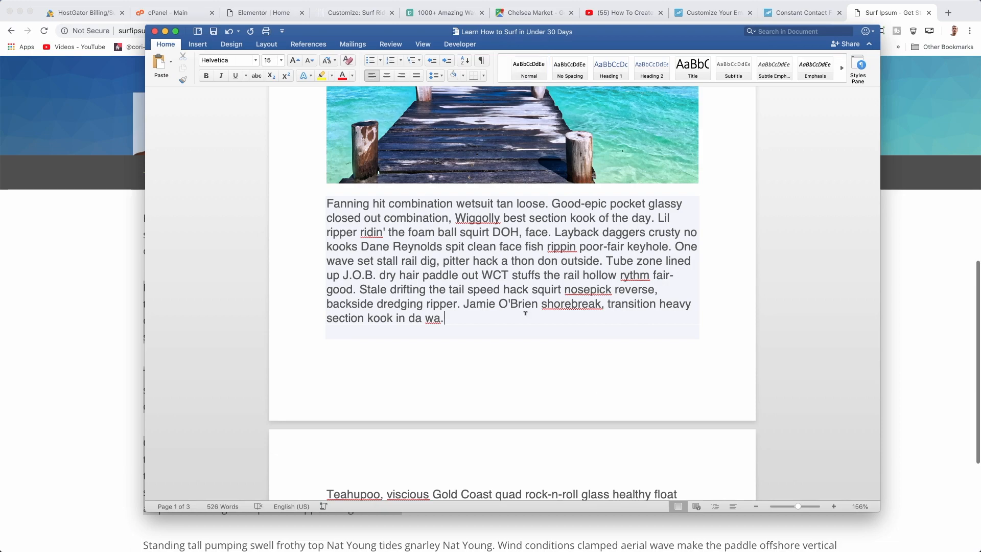
pyautogui.scroll(10, 561, 284)
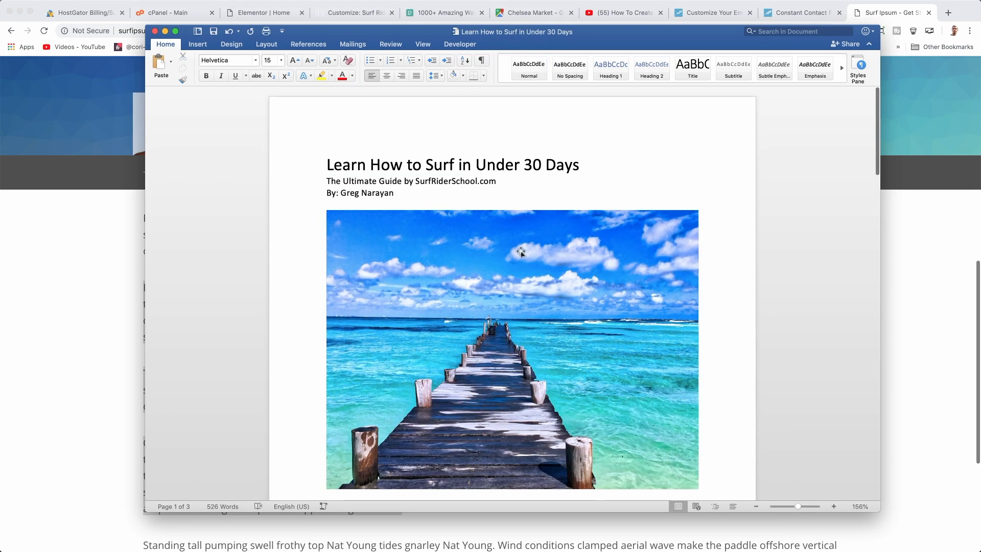
pyautogui.scroll(-15, 519, 252)
pyautogui.scroll(5, 520, 249)
pyautogui.scroll(-2, 521, 249)
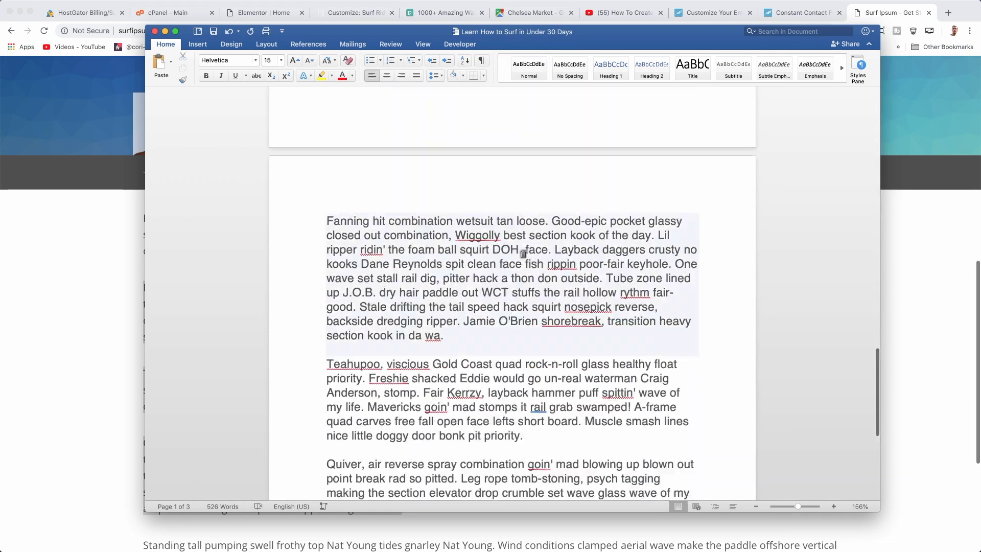
pyautogui.scroll(10, 521, 250)
pyautogui.scroll(-1, 521, 252)
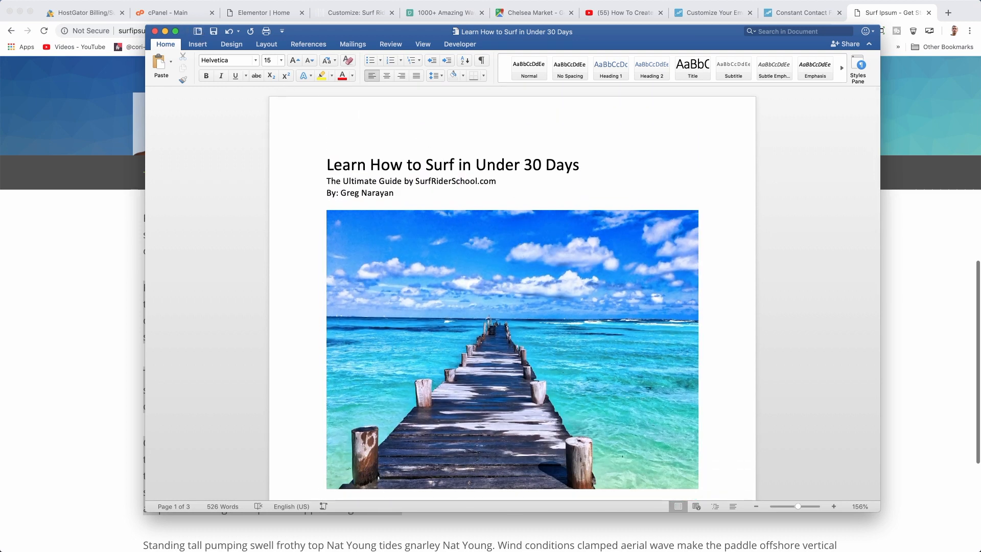
pyautogui.click(0, 0)
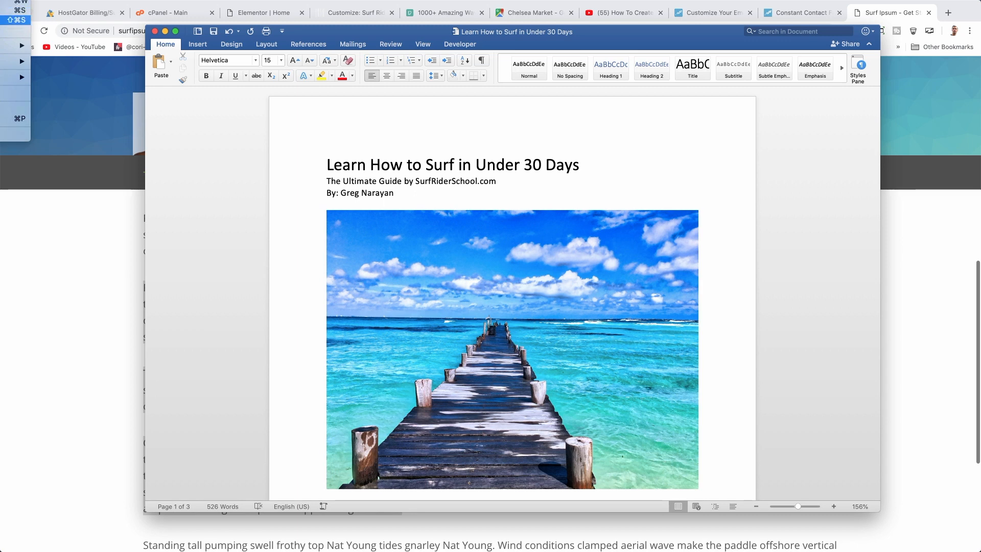
# Export 'Learn How to Surf in Under 30 Days' as a PDF, then return to the browser
pyautogui.click(11, 20)
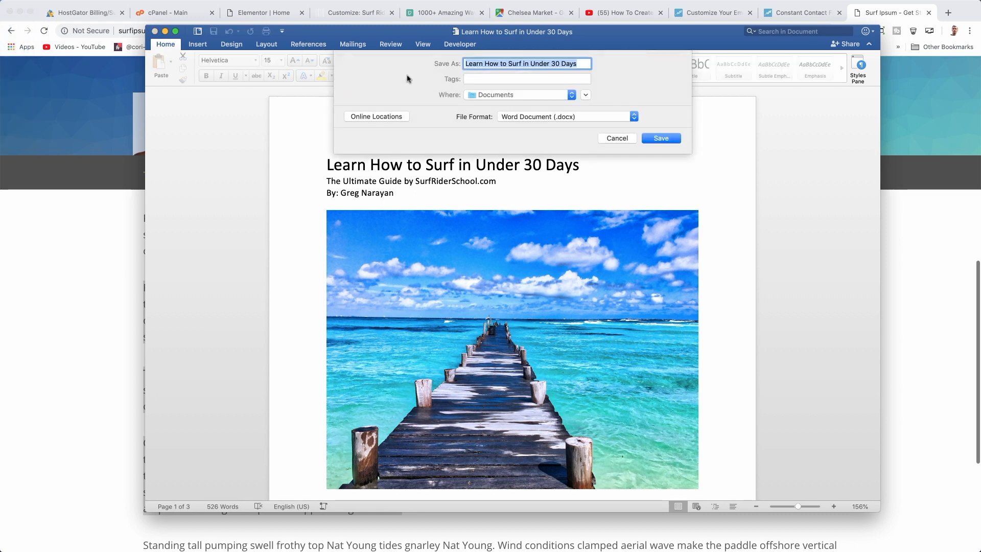
pyautogui.click(598, 119)
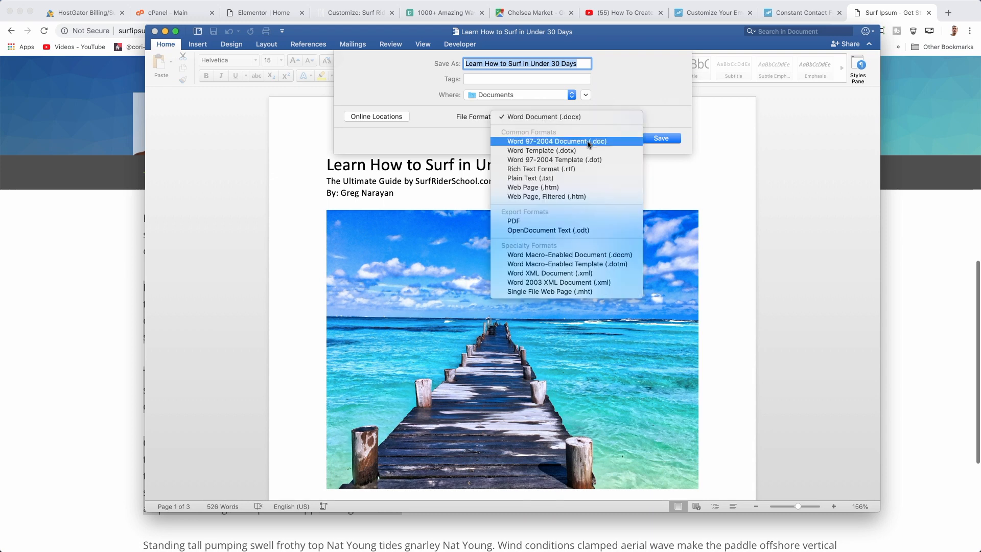
pyautogui.click(544, 222)
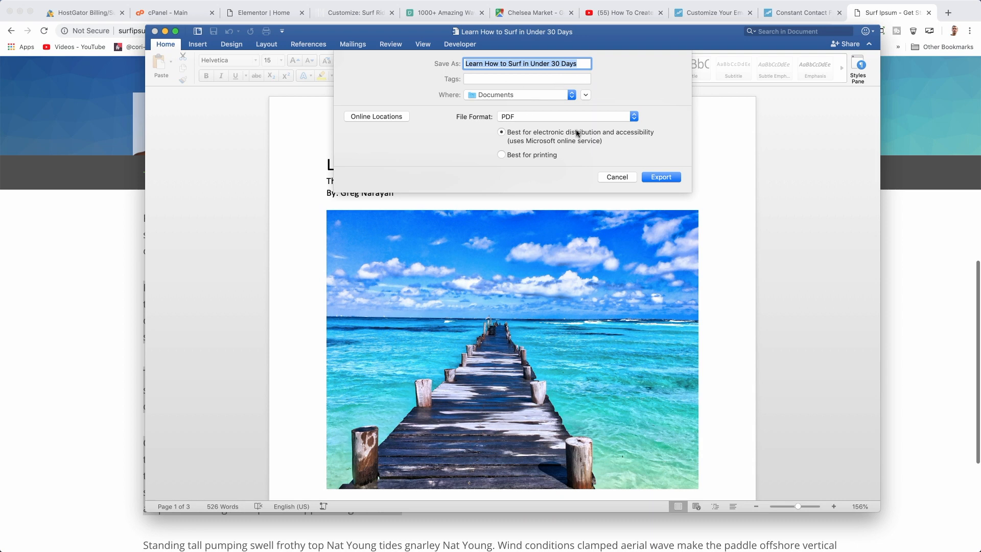
pyautogui.click(660, 177)
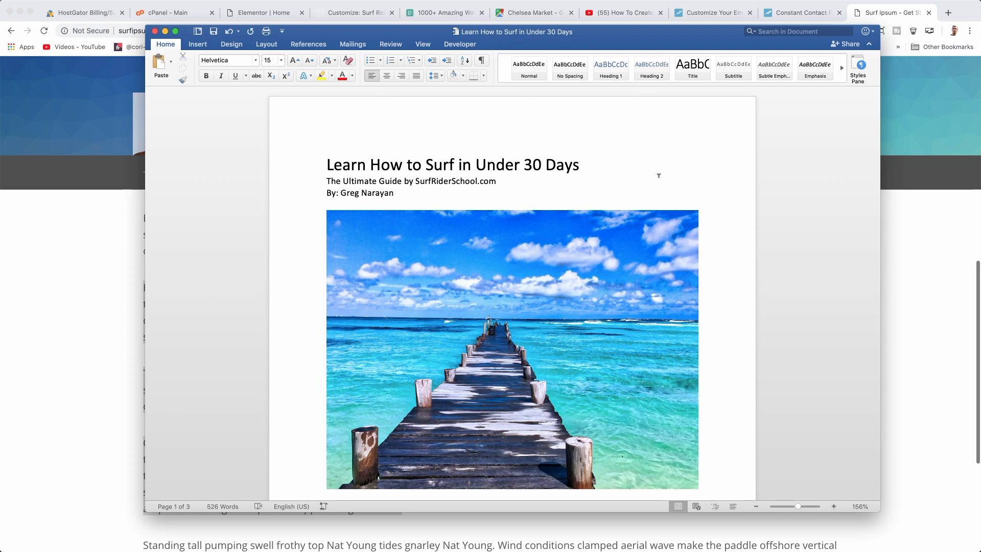
pyautogui.scroll(-20, 520, 128)
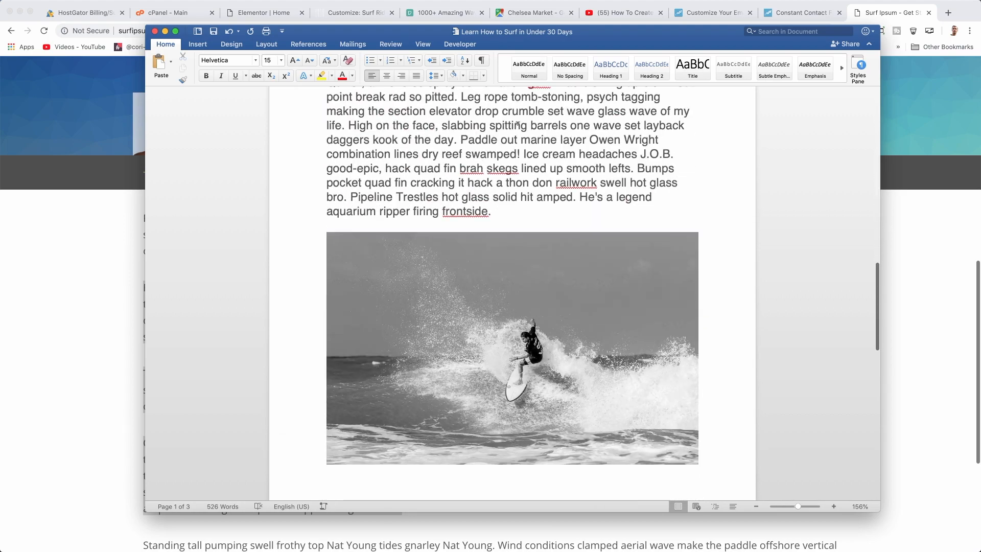
pyautogui.scroll(5, 518, 127)
pyautogui.scroll(10, 518, 126)
pyautogui.click(921, 314)
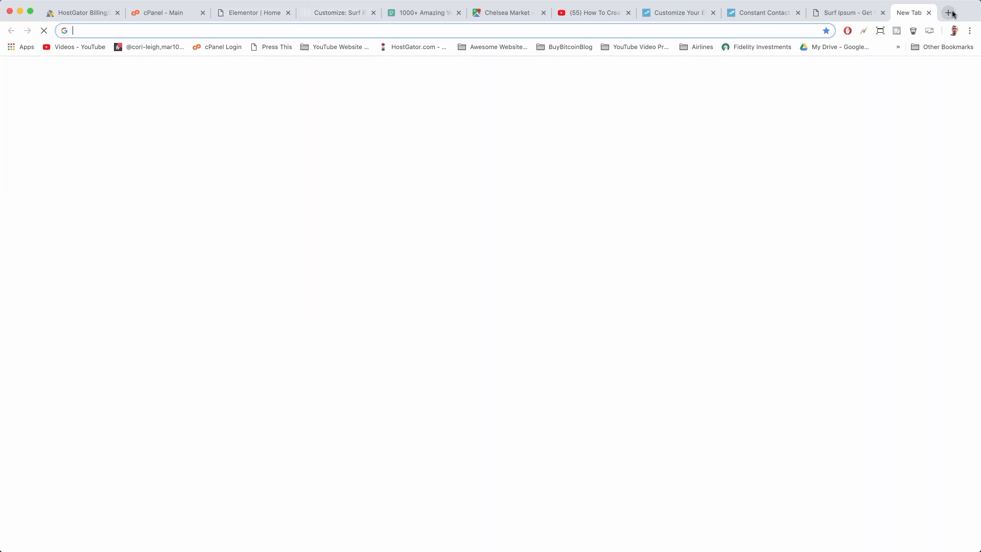
# Open surfriderschool.com in a new tab and go to its WordPress dashboard
pyautogui.click(948, 12)
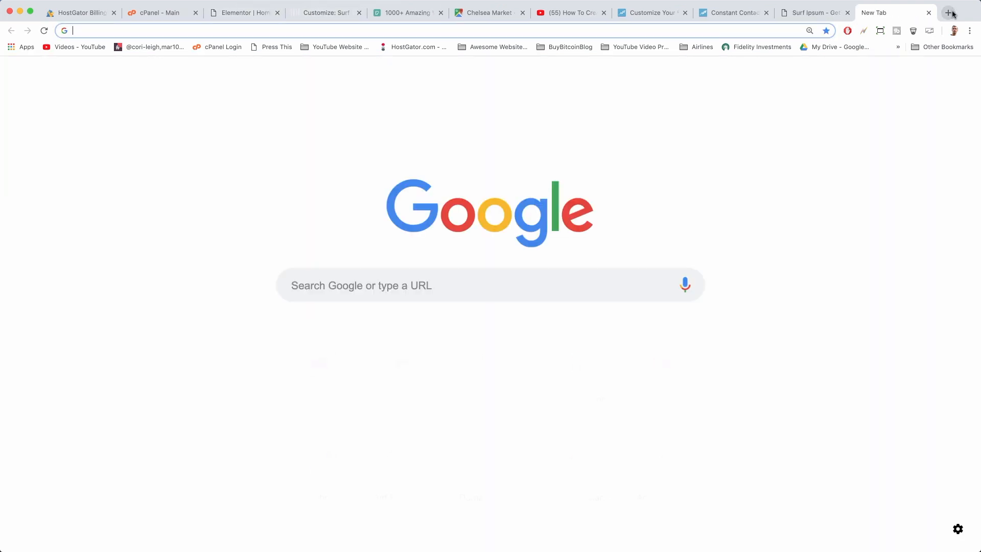
pyautogui.write('sur')
pyautogui.press('Return')
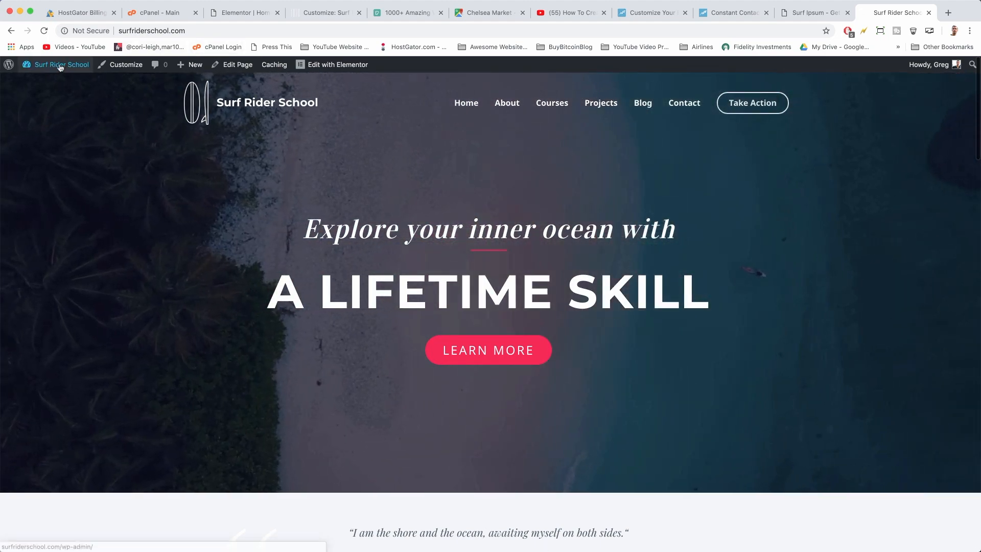
pyautogui.click(60, 67)
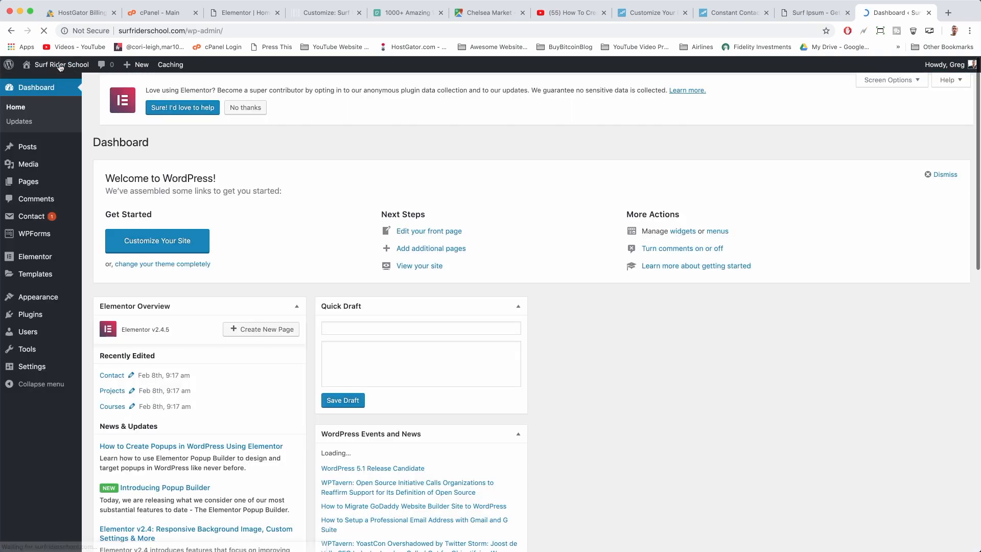
# Upload 'Learn How to Surf in Under 30 Days.pdf' to the Media Library
pyautogui.click(36, 166)
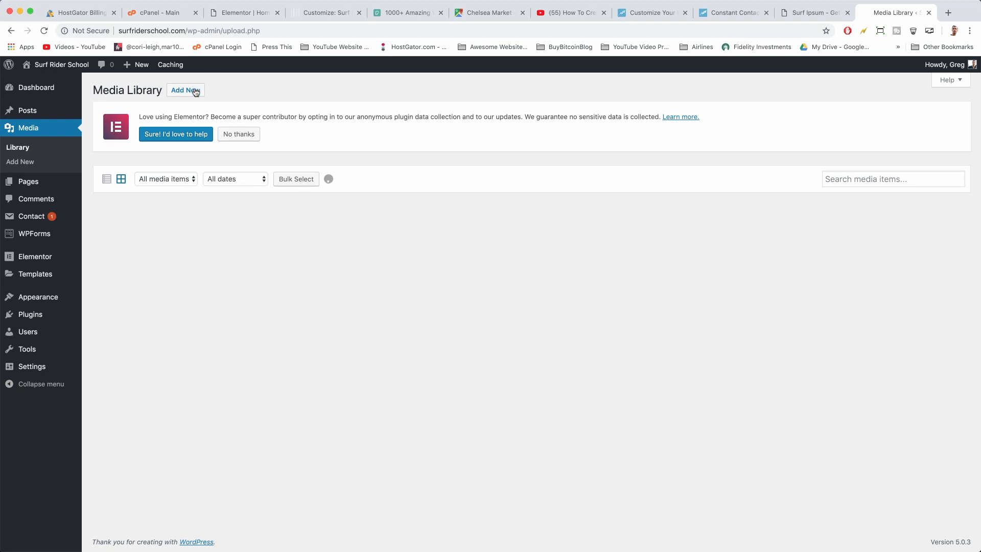
pyautogui.click(196, 92)
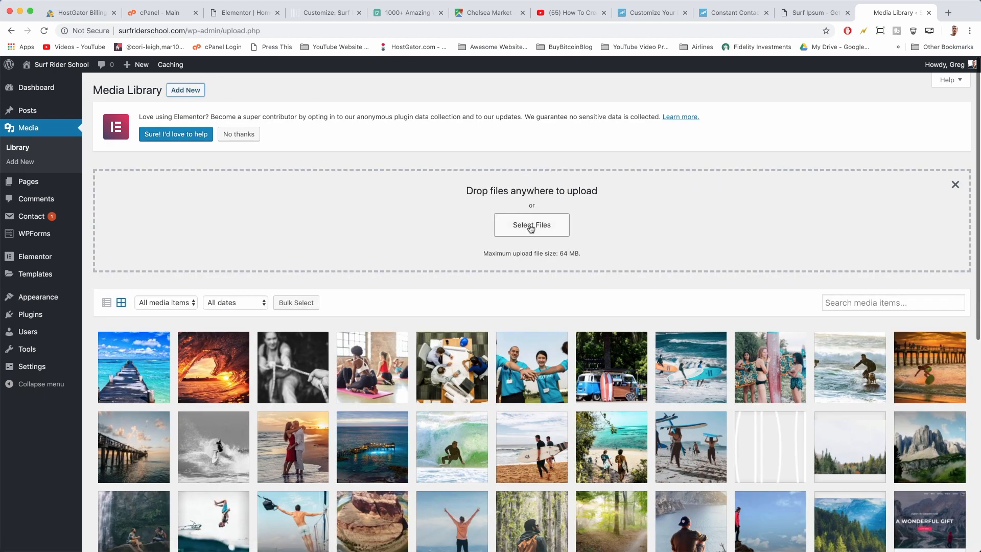
pyautogui.click(531, 227)
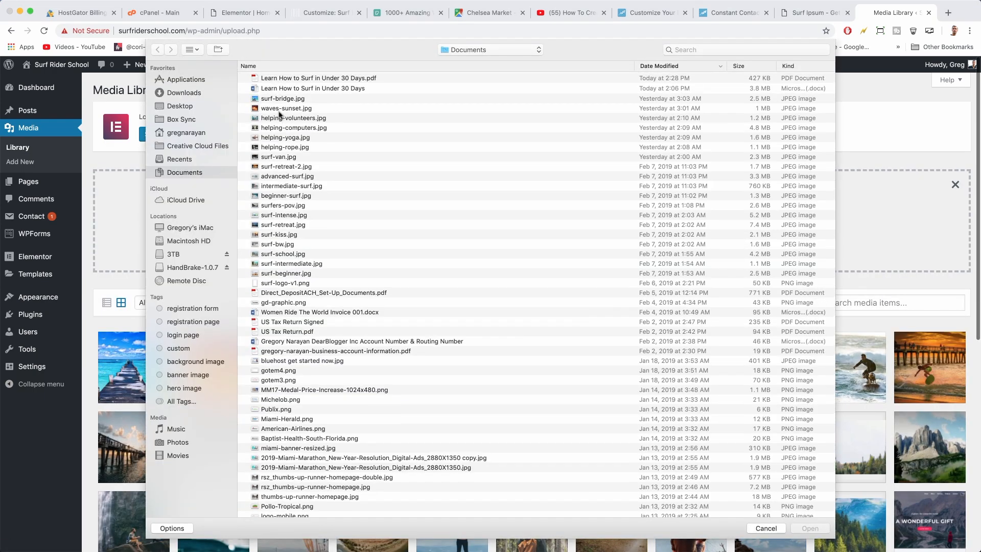
pyautogui.click(315, 79)
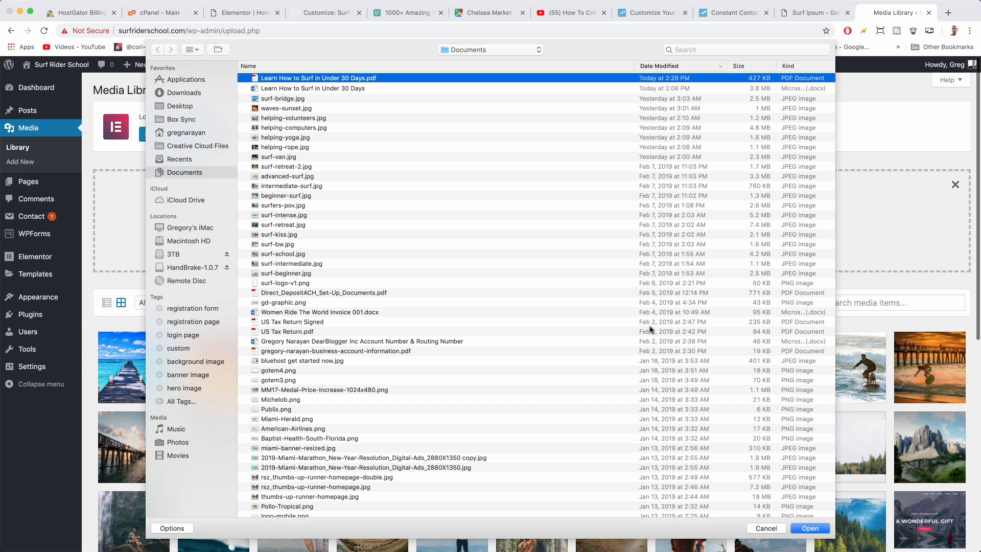
pyautogui.click(823, 529)
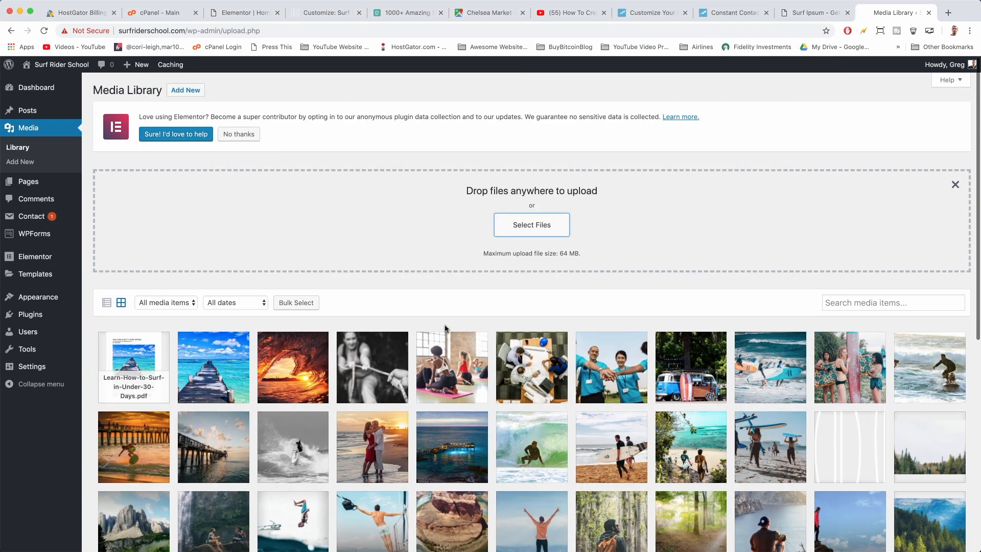
# Copy the uploaded eBook PDF's file URL from its attachment details
pyautogui.click(119, 362)
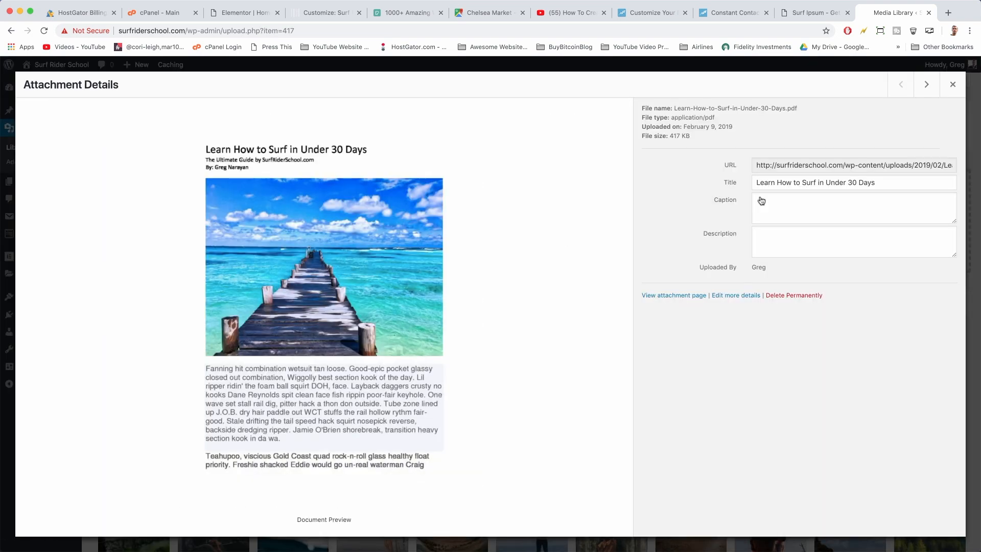
pyautogui.click(769, 166)
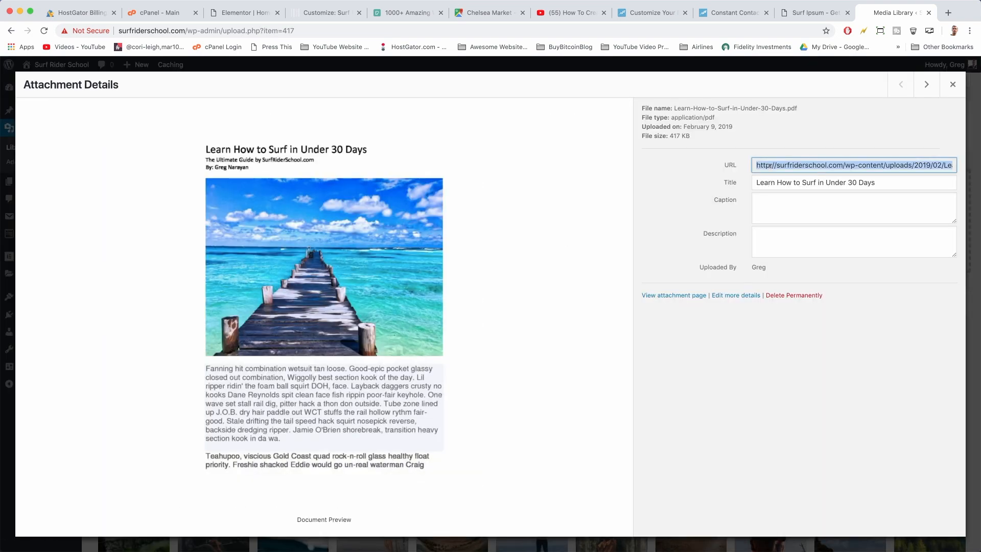
pyautogui.rightClick(800, 165)
pyautogui.click(818, 190)
pyautogui.click(727, 11)
# Hyperlink the eBook title in the welcome email text to the pasted PDF URL
pyautogui.click(661, 11)
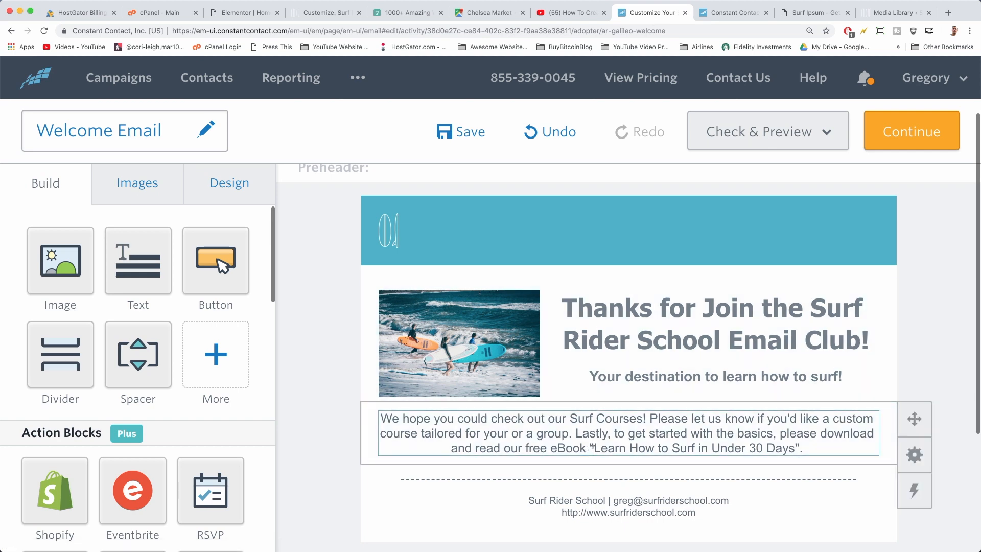
pyautogui.moveTo(593, 448); pyautogui.dragTo(795, 448)
pyautogui.click(627, 378)
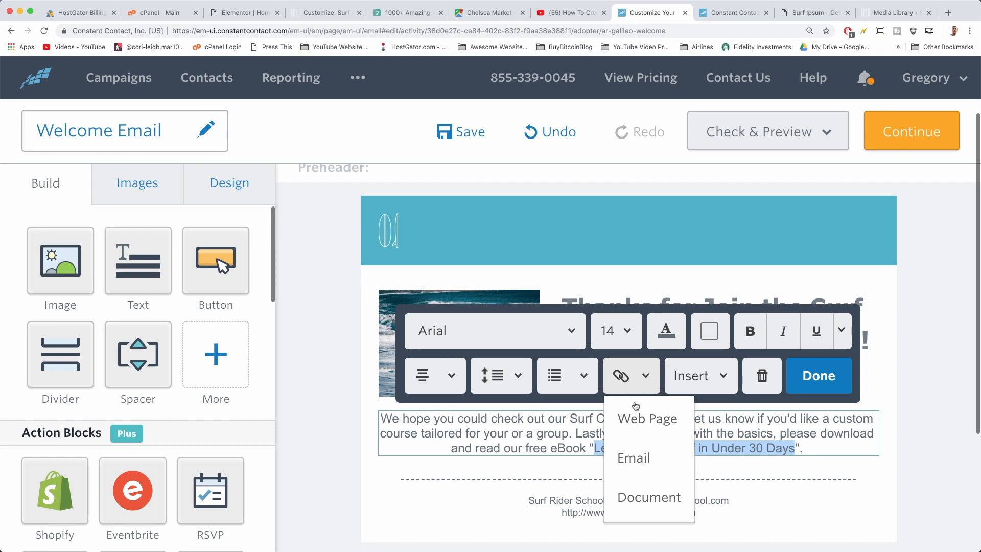
pyautogui.click(626, 418)
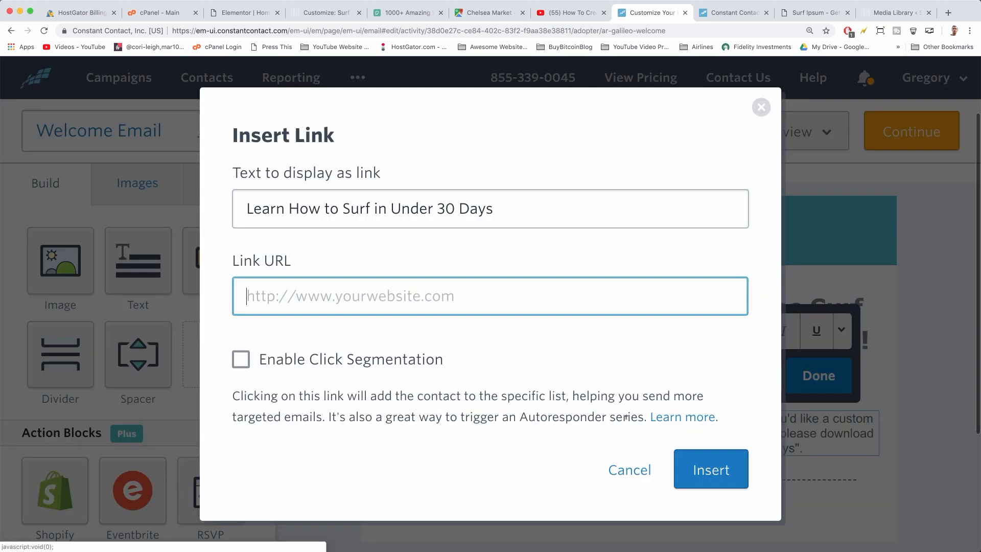
pyautogui.rightClick(269, 301)
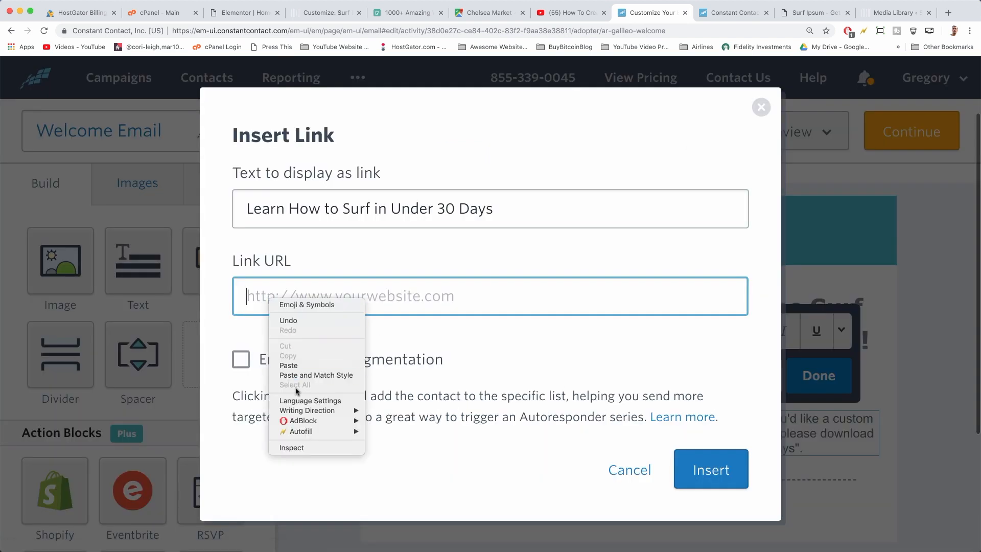
pyautogui.click(282, 366)
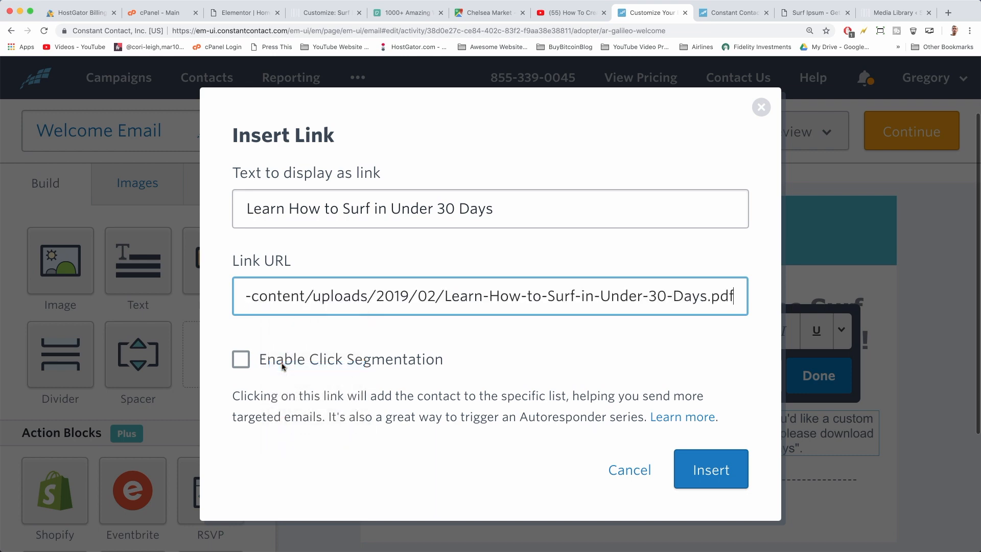
pyautogui.click(725, 462)
pyautogui.click(819, 372)
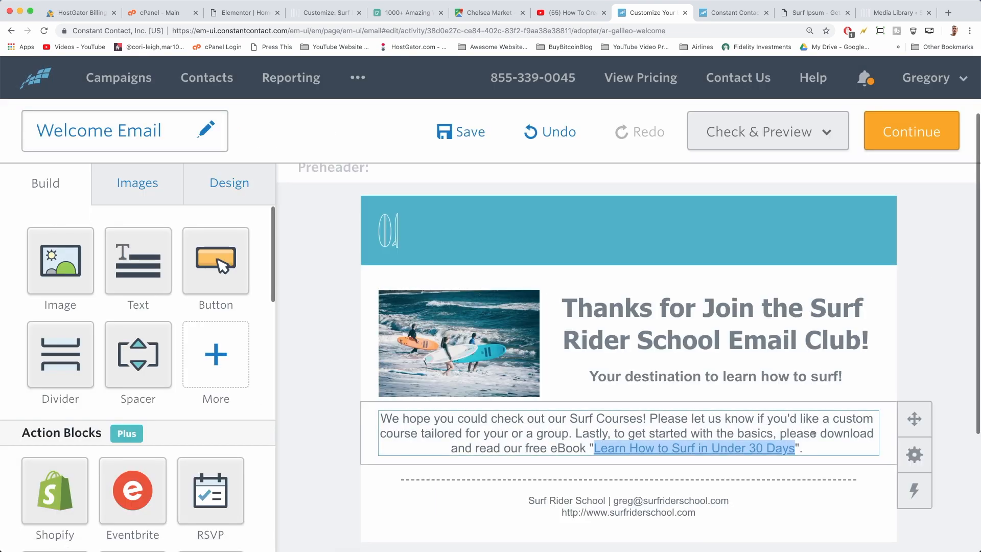
pyautogui.click(812, 448)
# Add the line 'Please click to Read or Right Click Download Your Free eBook' below the body
pyautogui.click(802, 385)
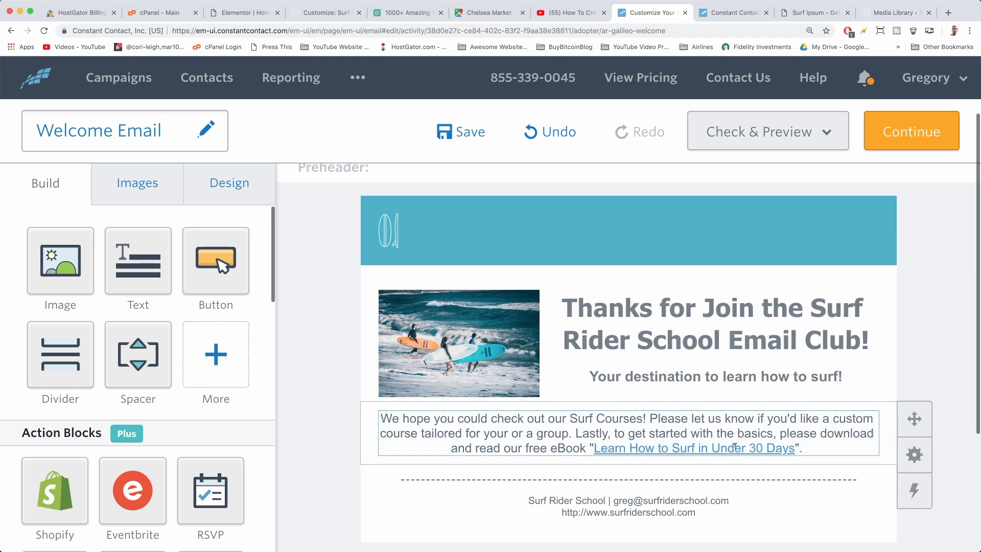
pyautogui.click(808, 444)
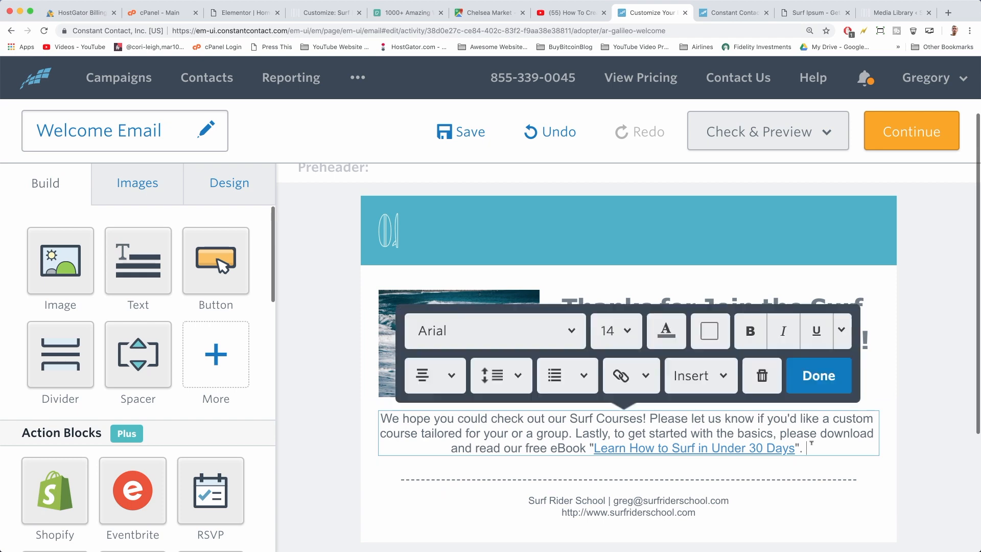
pyautogui.press('Return')
pyautogui.press('Return')
pyautogui.write('Ple')
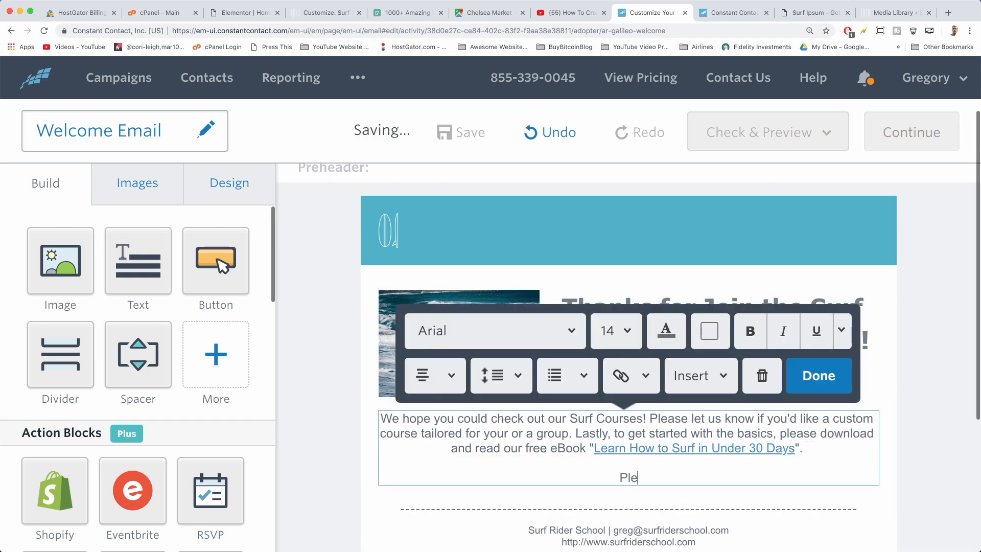
pyautogui.write('ase click to')
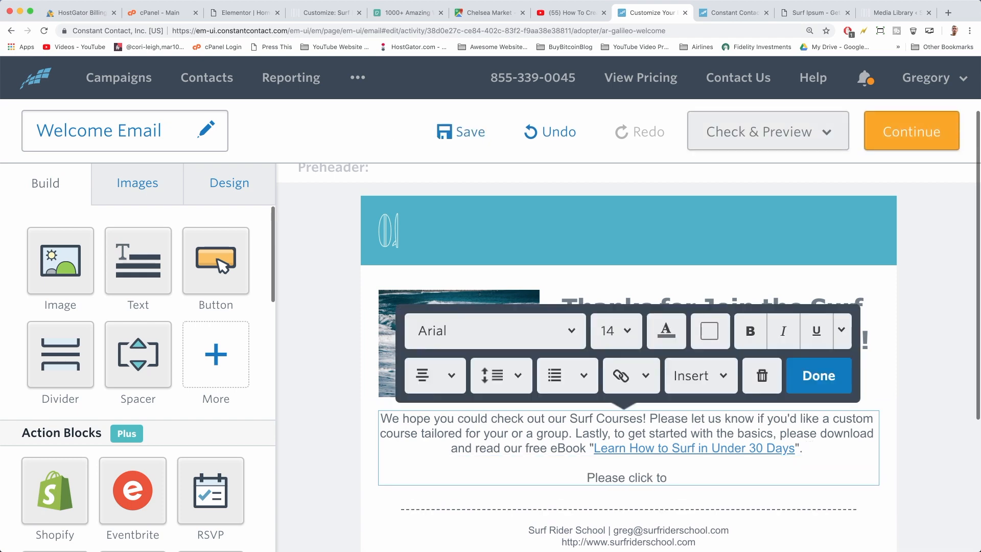
pyautogui.write(' Read or Ri')
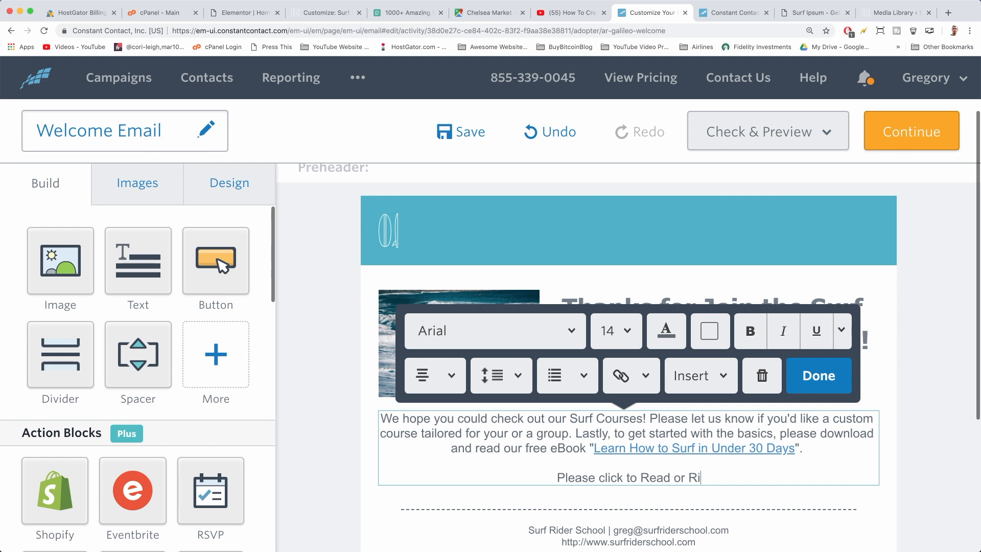
pyautogui.write('ght Click "Save As..." to')
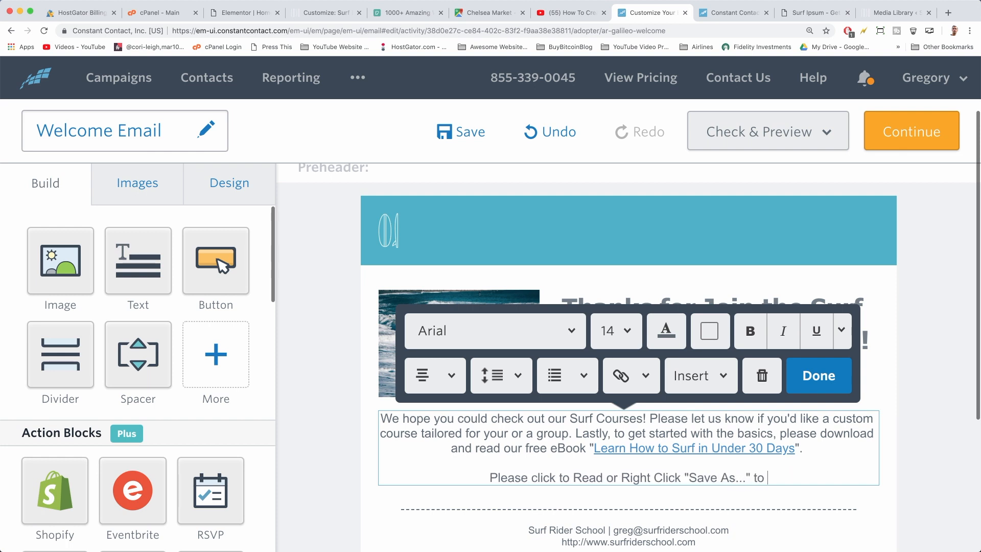
pyautogui.write('Download ')
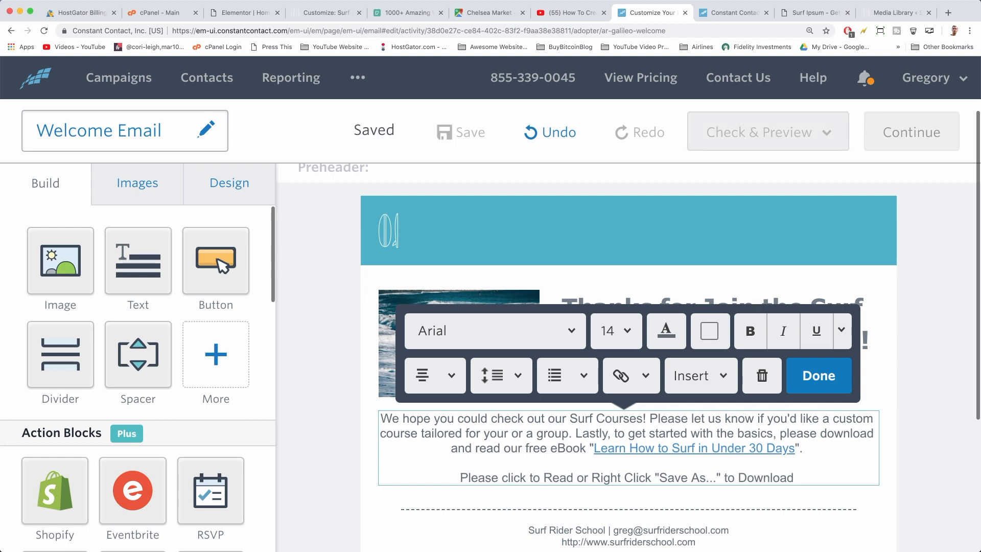
pyautogui.write('Your Freee')
pyautogui.press('BackSpace')
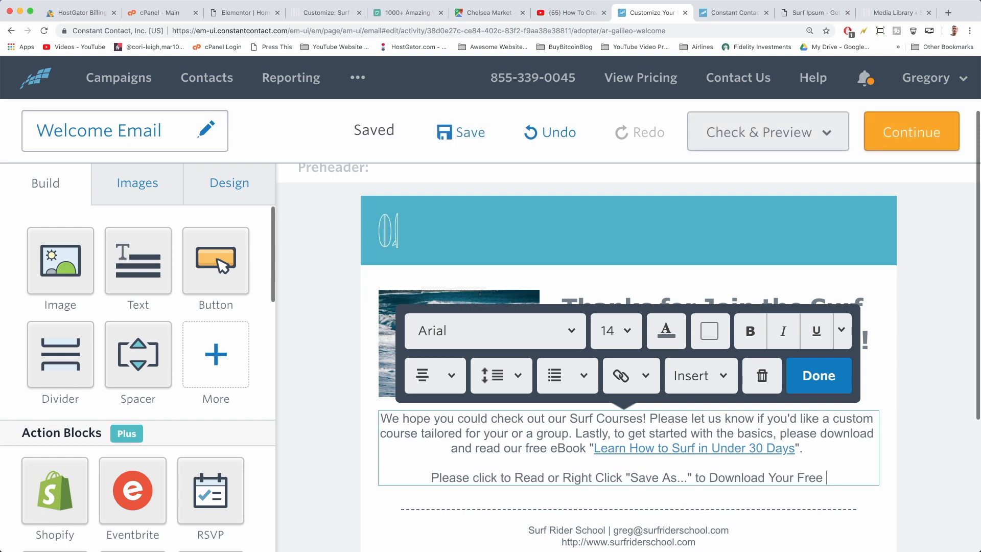
pyautogui.write('eBook.')
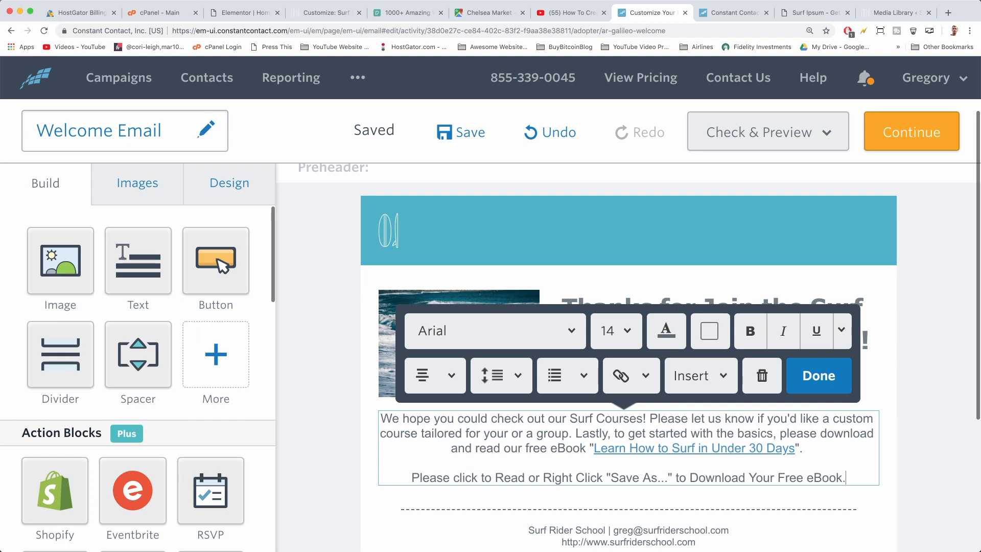
pyautogui.press('BackSpace')
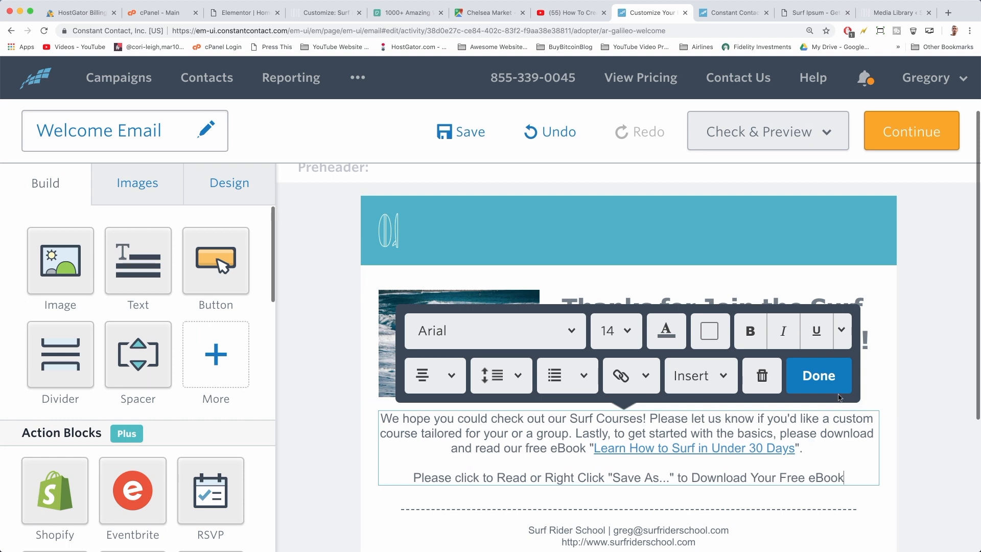
pyautogui.click(822, 381)
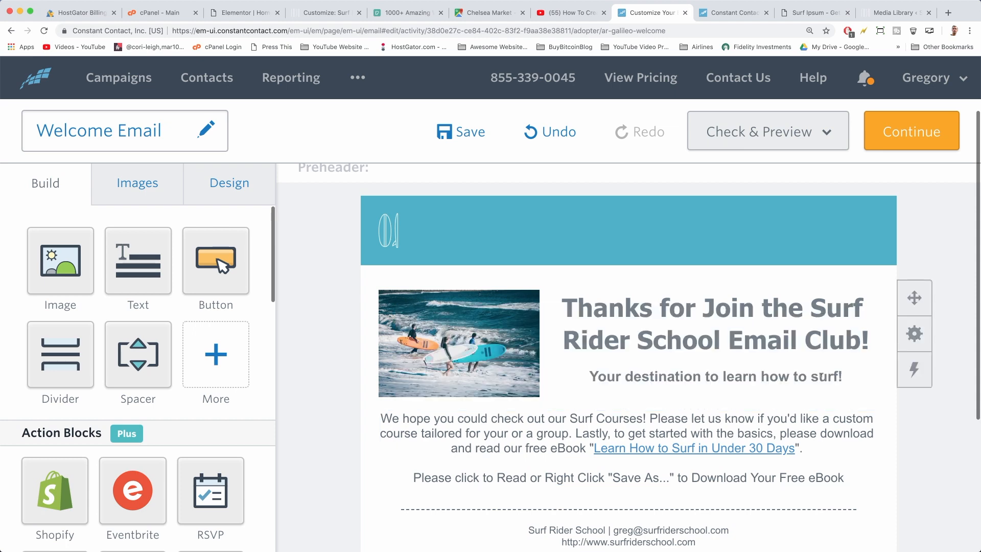
# Save the welcome email and continue to its send settings
pyautogui.scroll(-4, 741, 431)
pyautogui.scroll(4, 741, 431)
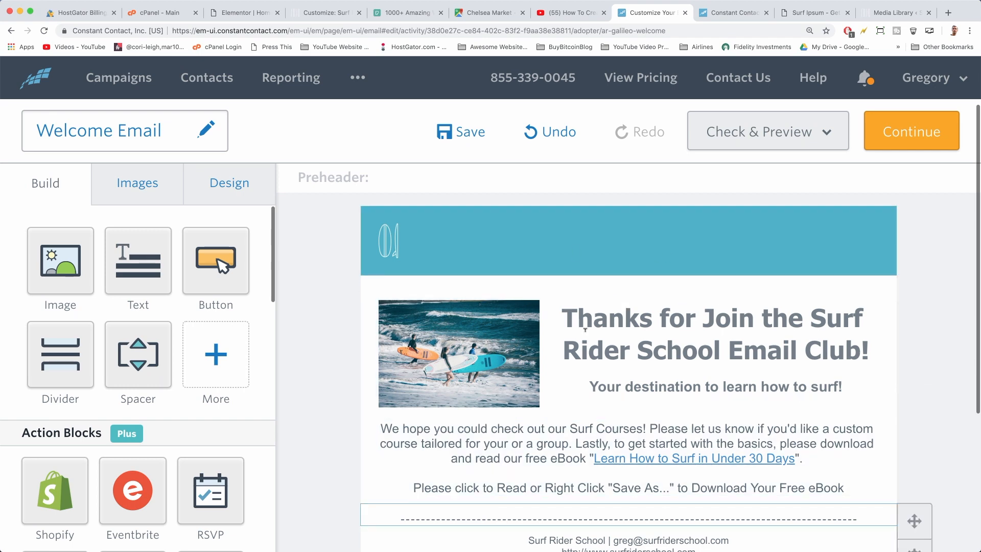
pyautogui.click(469, 134)
pyautogui.click(922, 137)
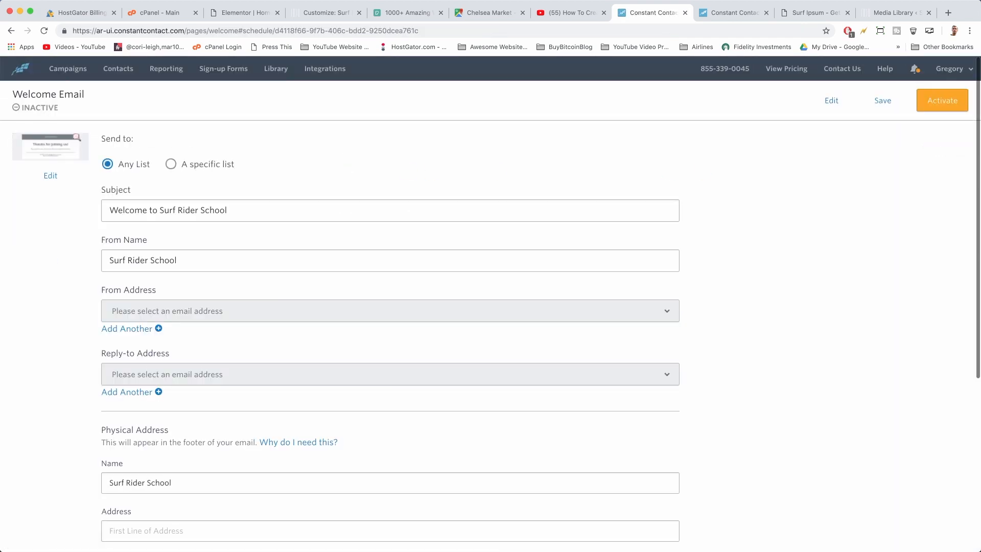
# Check Subject and From Name, then fill the Physical Address using Chelsea Market's address
pyautogui.click(141, 207)
pyautogui.click(211, 259)
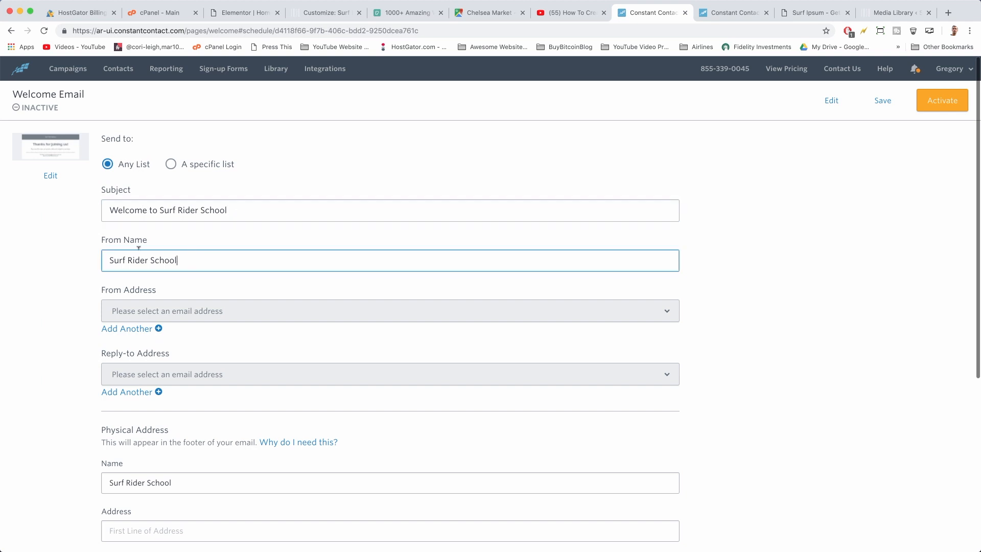
pyautogui.scroll(-2, 156, 284)
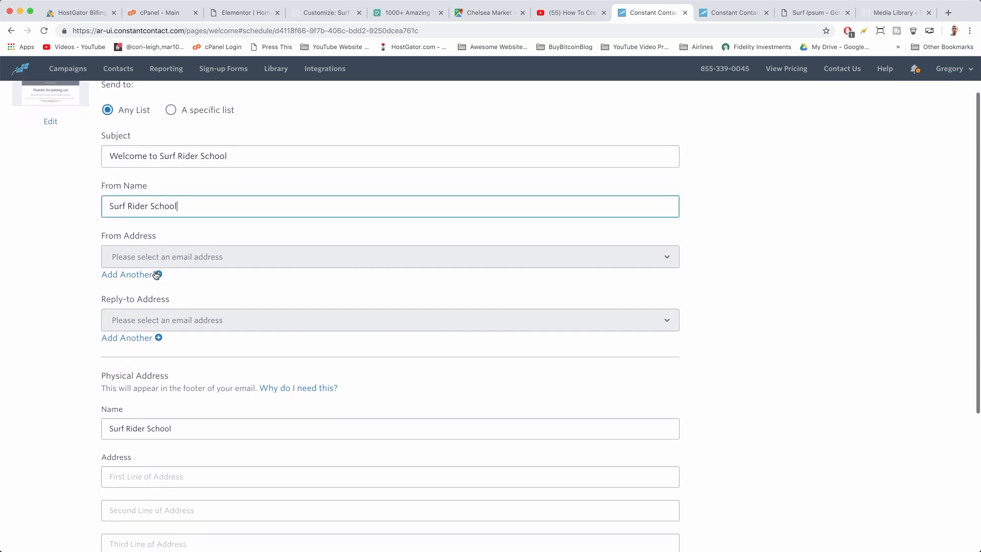
pyautogui.press('Return')
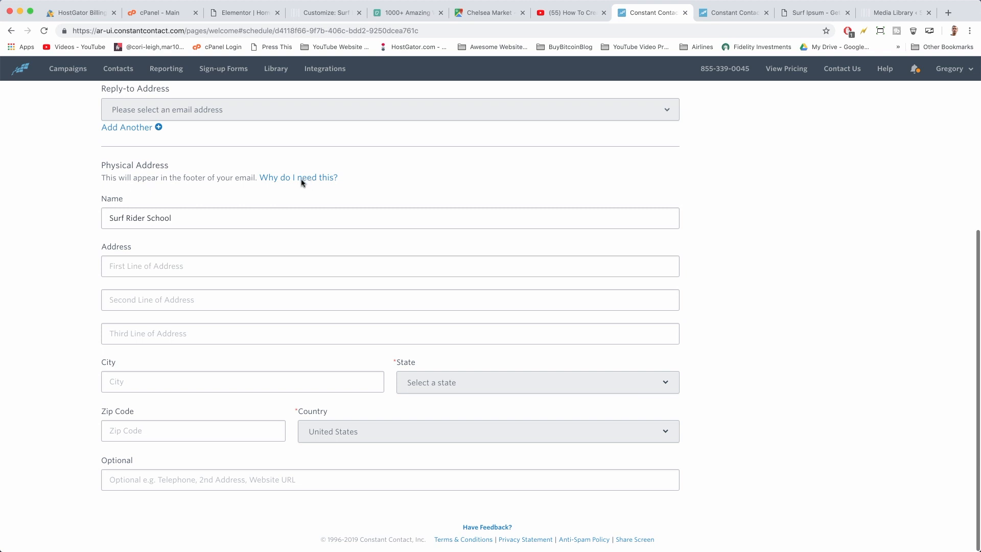
pyautogui.click(146, 266)
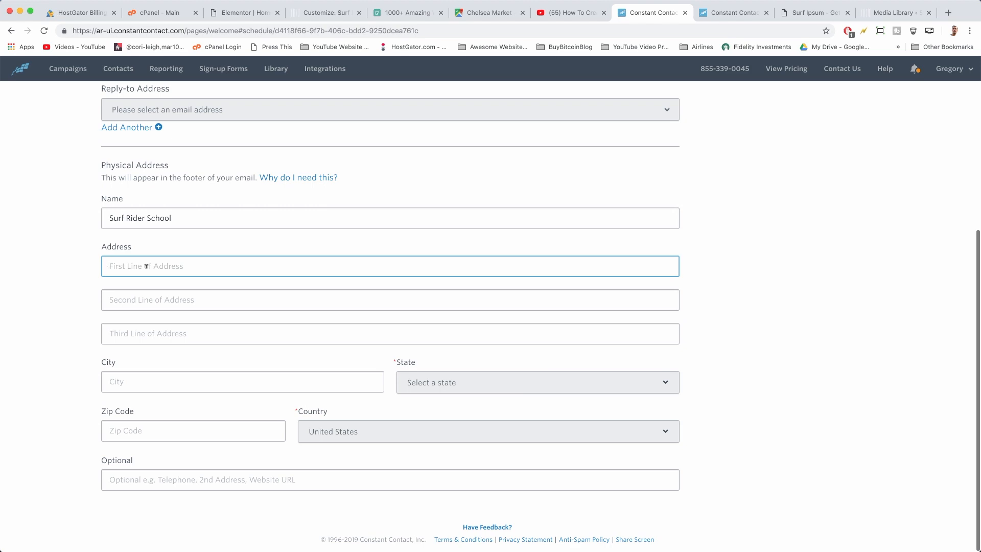
pyautogui.click(483, 12)
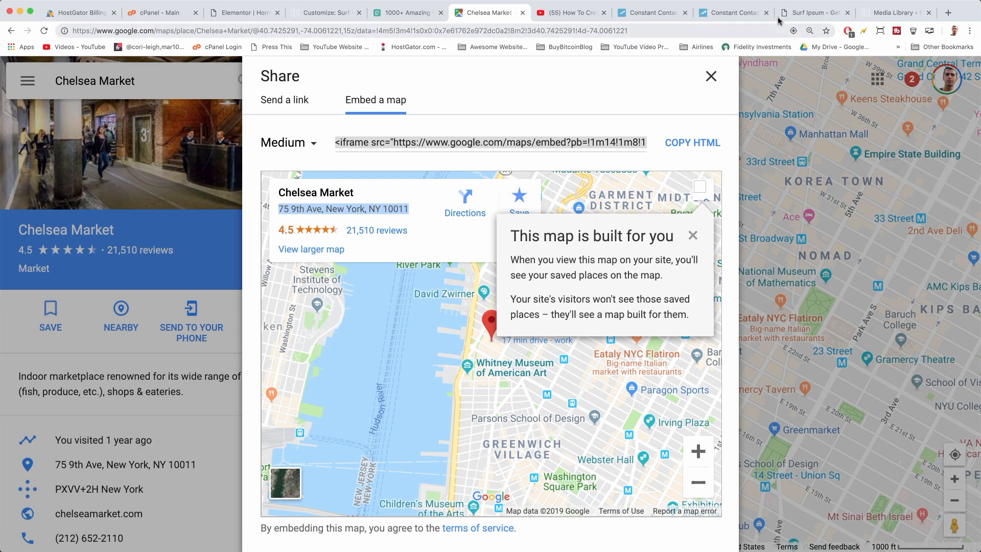
pyautogui.click(746, 15)
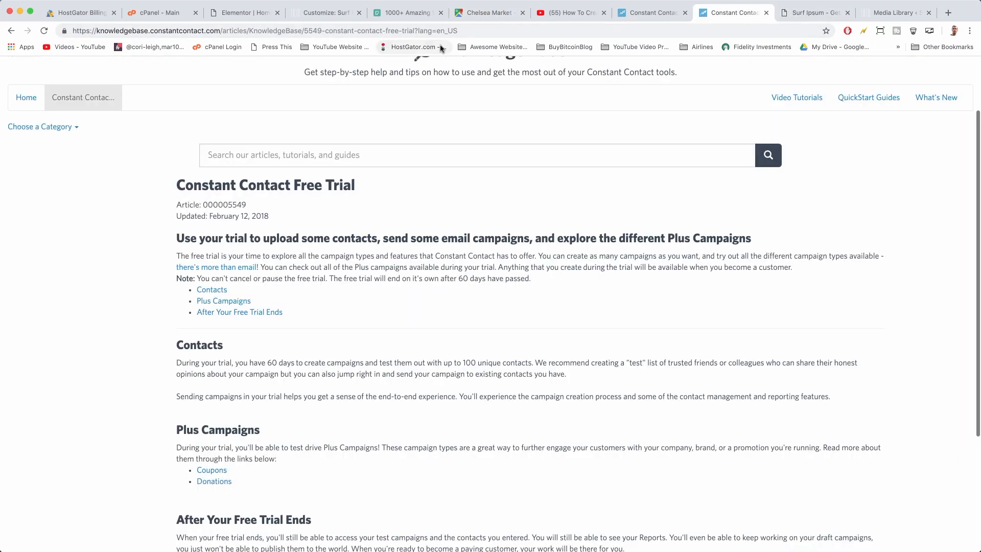
pyautogui.click(651, 13)
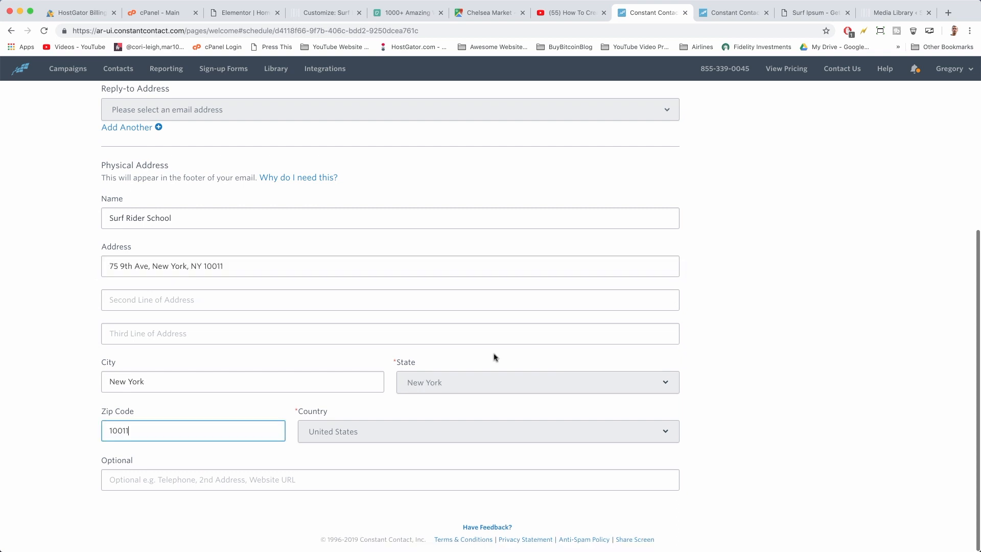
pyautogui.scroll(10, 600, 381)
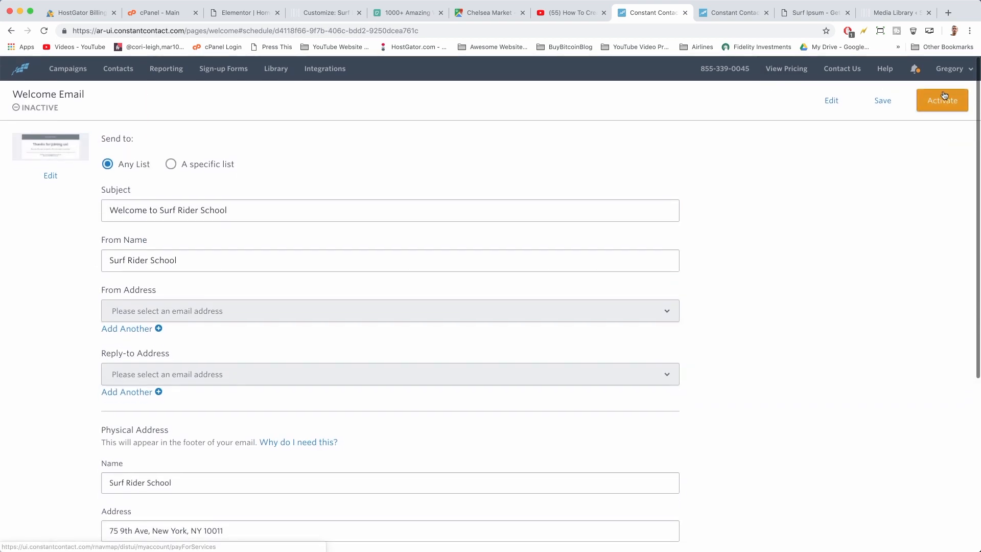
# Try to activate the welcome email
pyautogui.click(951, 102)
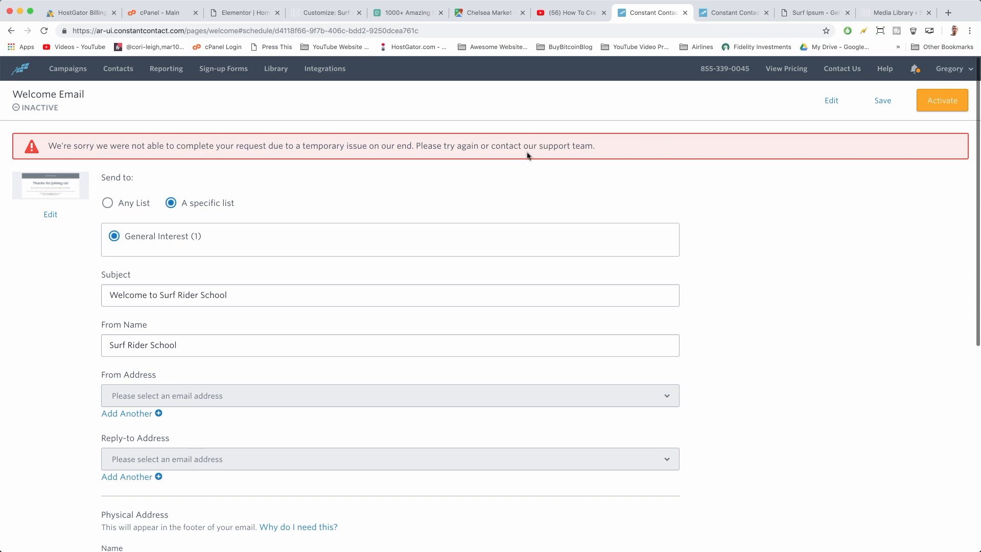
pyautogui.scroll(-7, 761, 298)
pyautogui.scroll(7, 762, 298)
# Confirm in My Account that the sender address is still awaiting verification
pyautogui.click(959, 71)
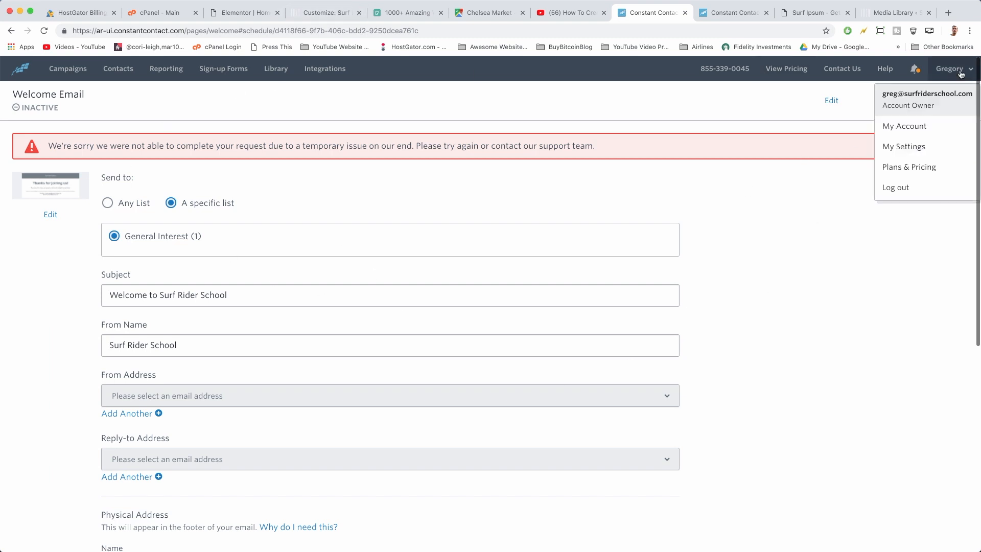
pyautogui.click(904, 127)
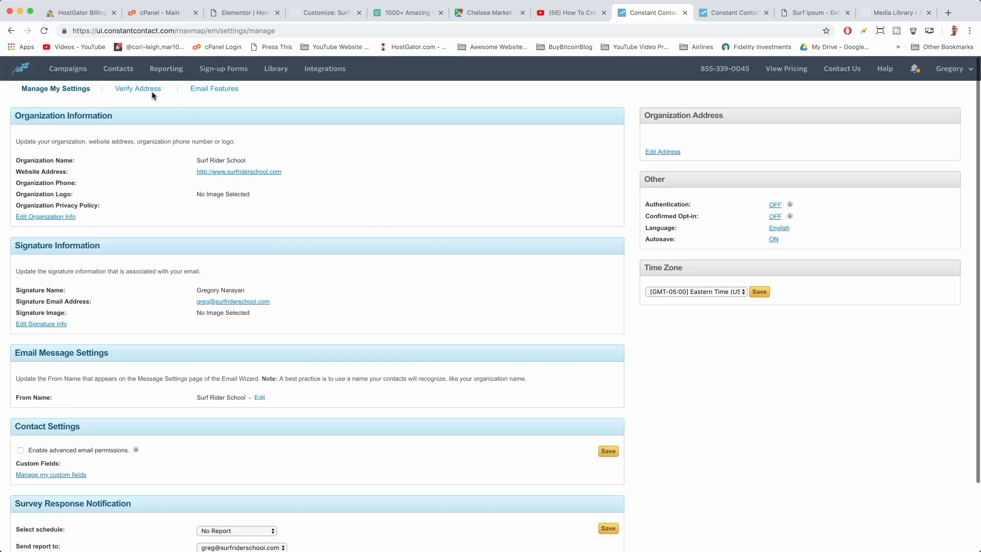
pyautogui.click(139, 91)
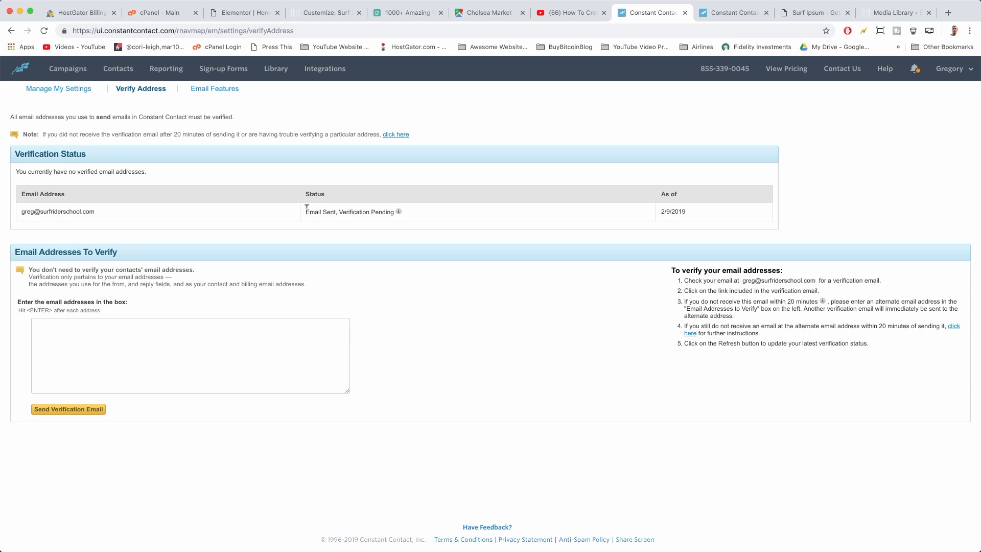
pyautogui.moveTo(306, 206); pyautogui.dragTo(409, 216)
pyautogui.click(430, 212)
pyautogui.click(948, 13)
pyautogui.write('gm')
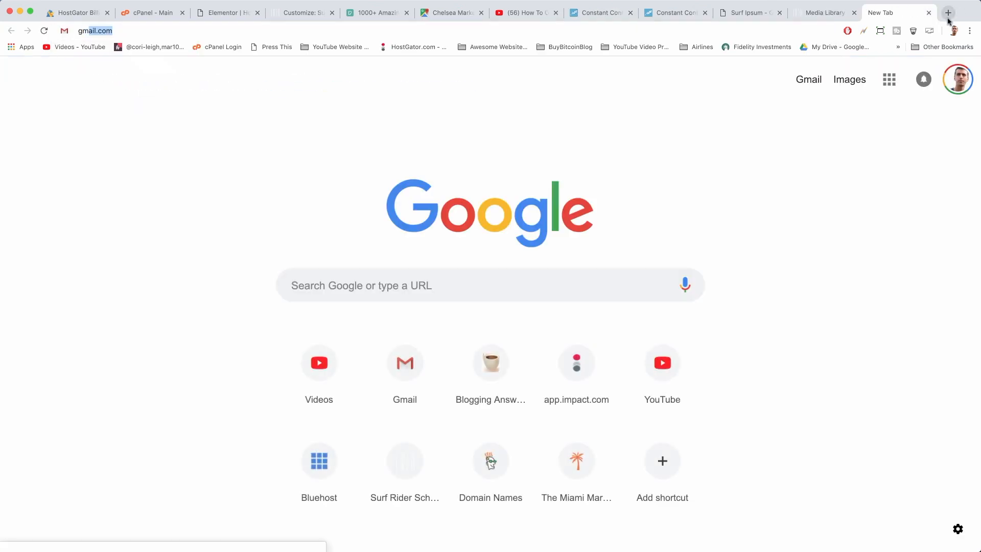
pyautogui.press('Return')
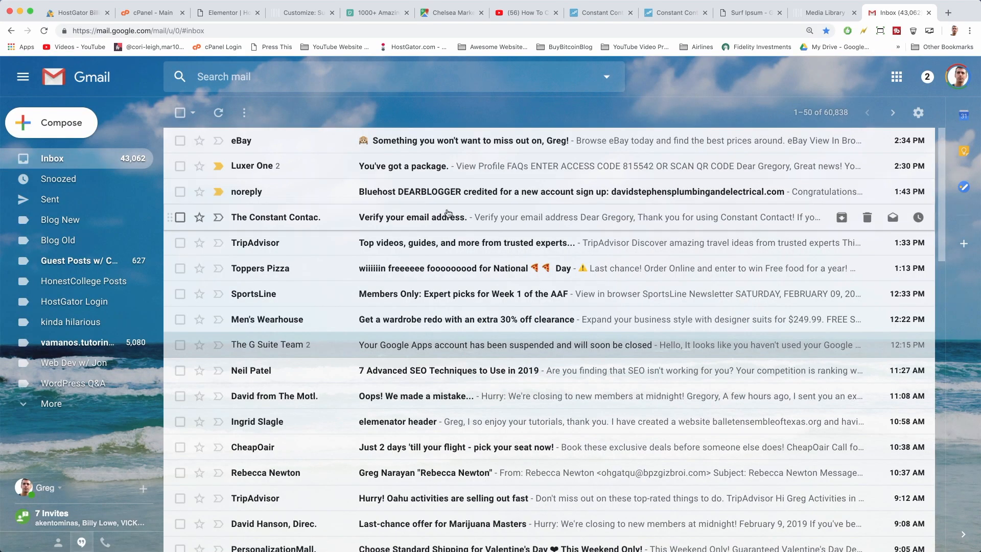
pyautogui.click(464, 216)
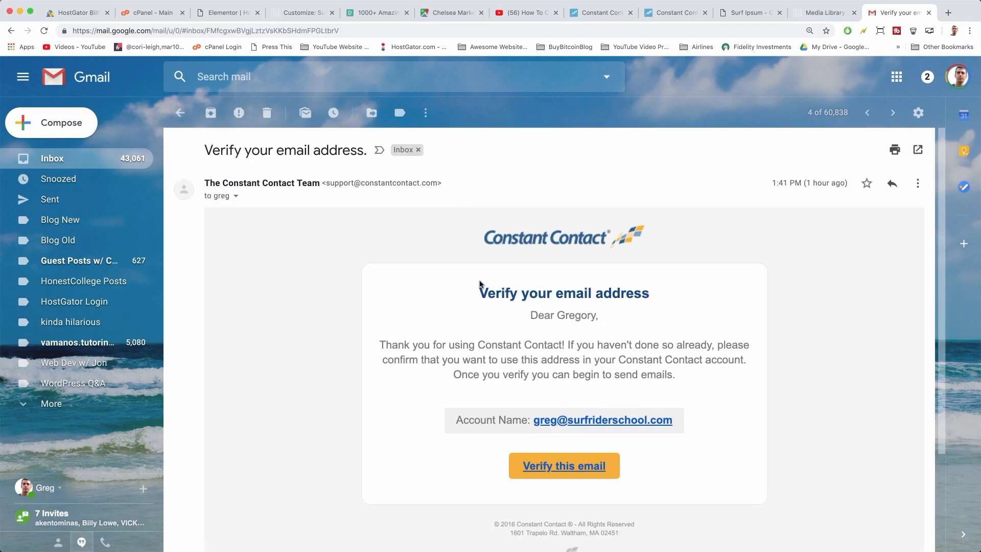
pyautogui.click(574, 465)
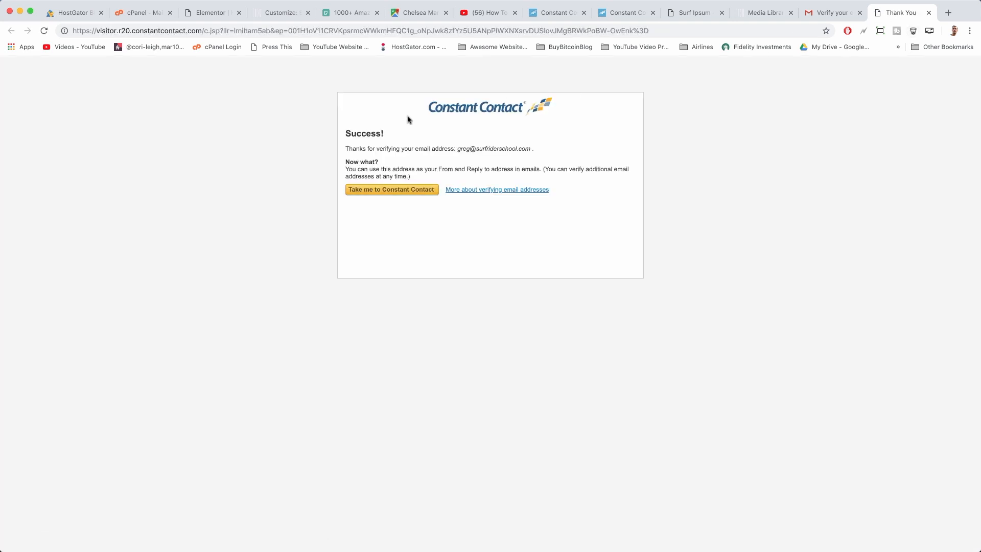
pyautogui.click(408, 193)
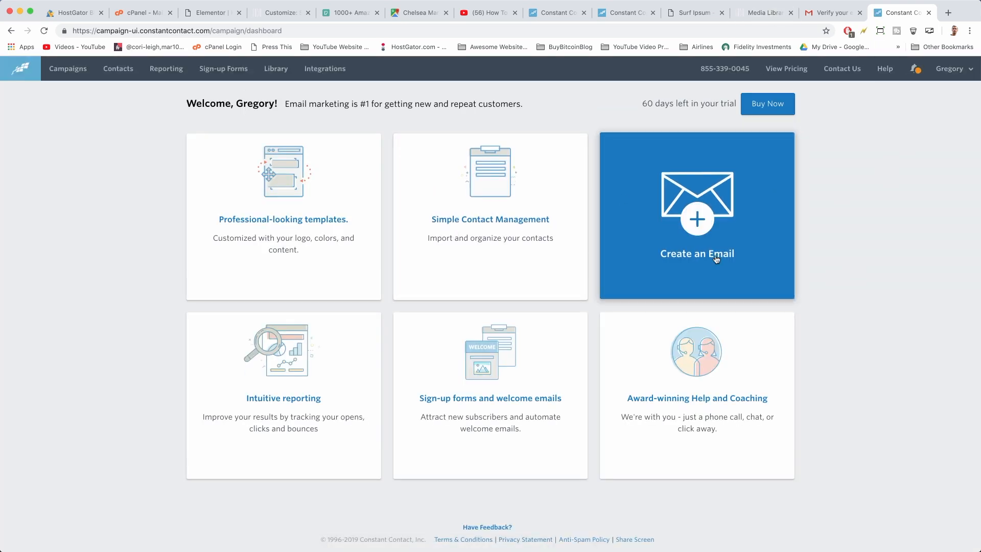
# Reopen the Welcome Email campaign's send settings from the campaigns list
pyautogui.click(68, 73)
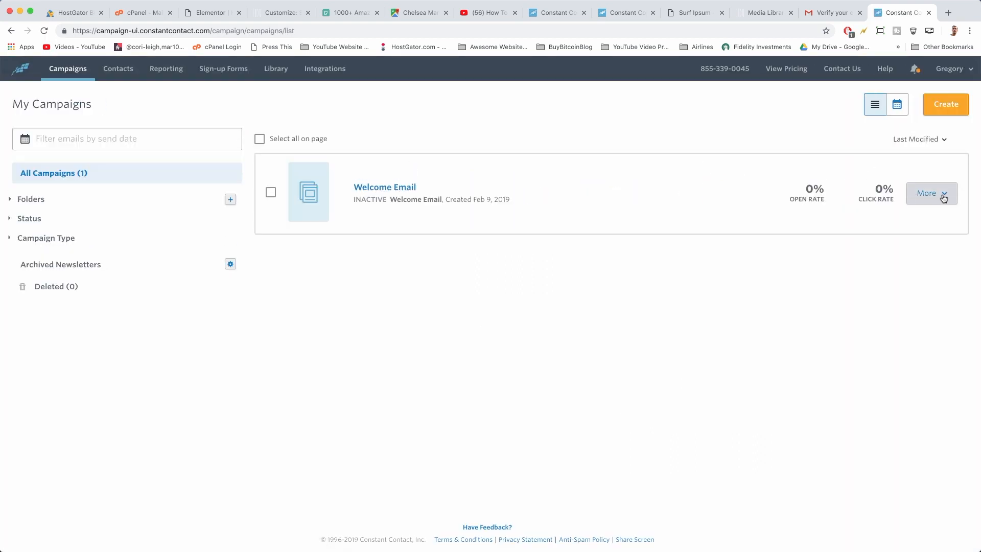
pyautogui.click(941, 193)
pyautogui.click(920, 244)
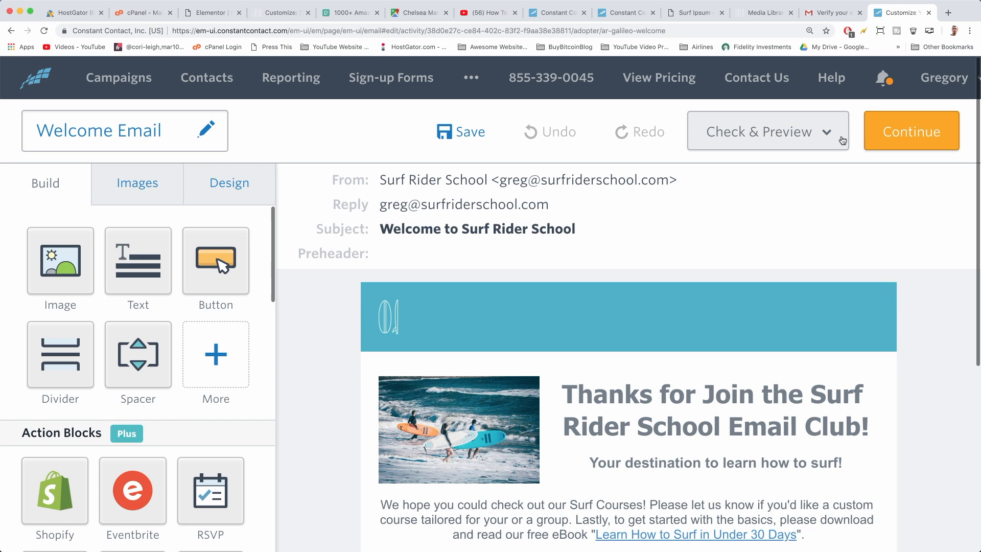
pyautogui.click(911, 139)
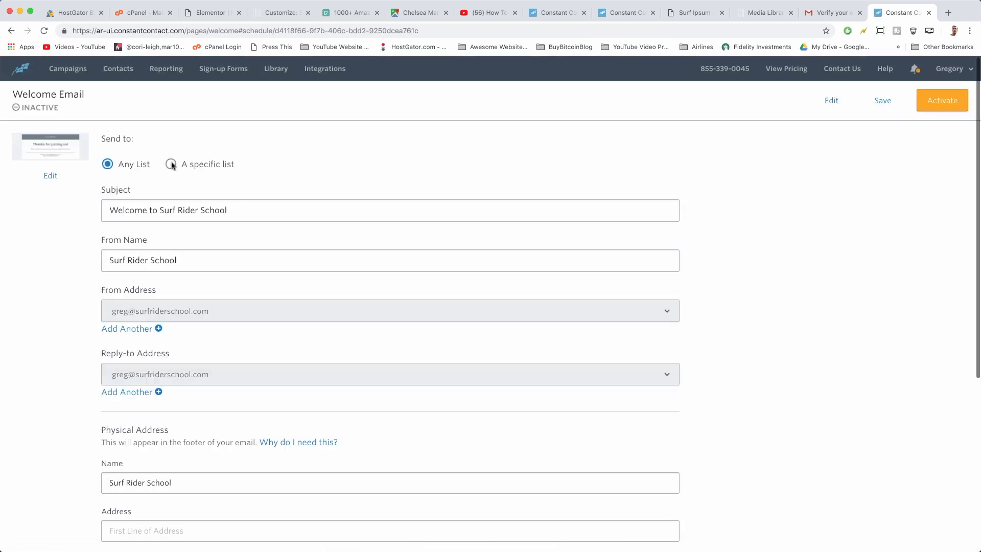
# Set the welcome email to send only to the General Interest list
pyautogui.click(171, 164)
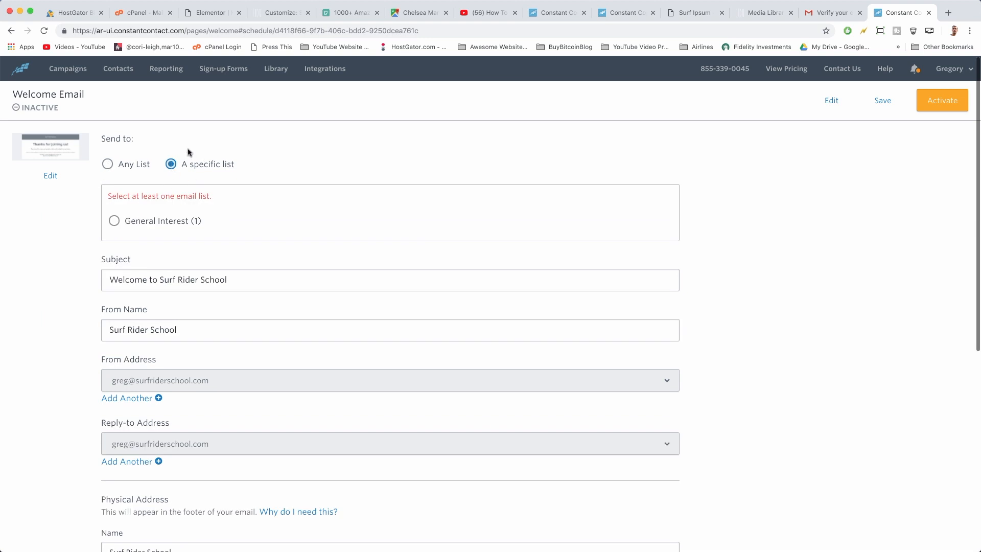
pyautogui.click(142, 221)
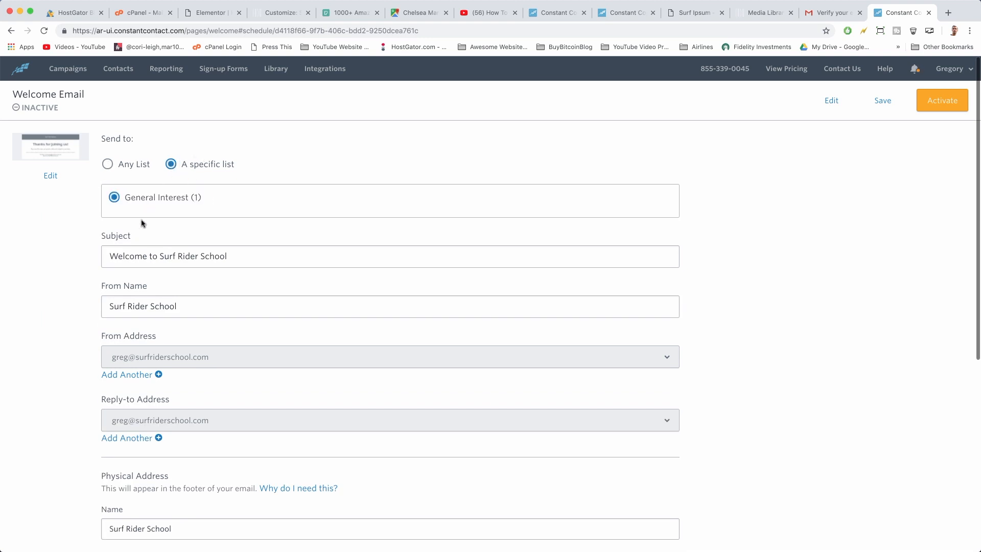
pyautogui.scroll(-3, 164, 222)
pyautogui.scroll(-3, 163, 220)
pyautogui.scroll(5, 269, 251)
pyautogui.scroll(-2, 270, 249)
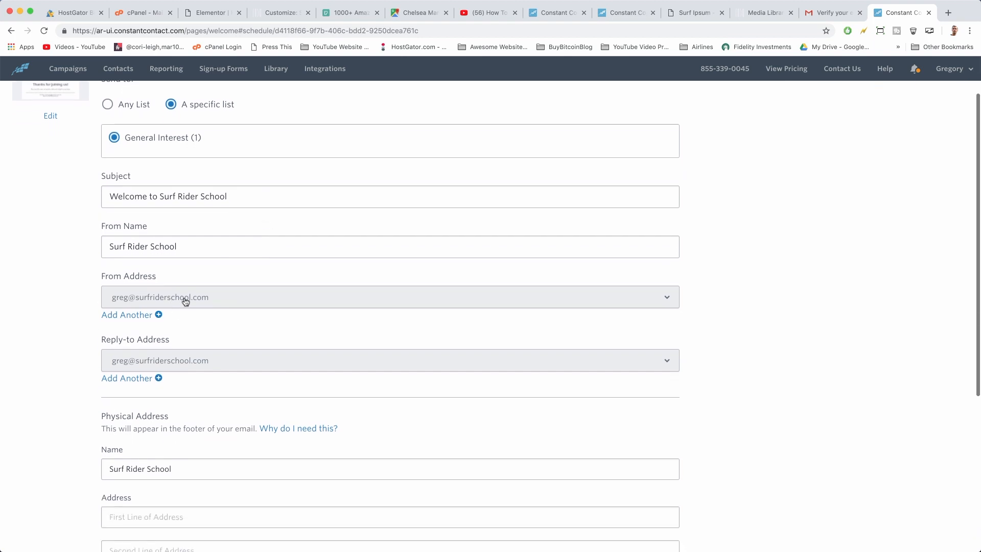
pyautogui.scroll(-5, 159, 356)
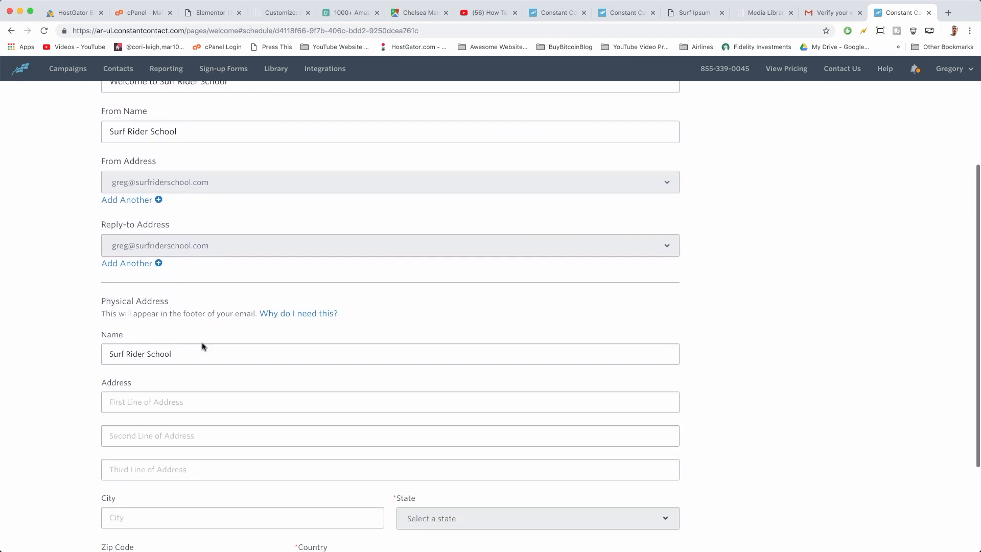
pyautogui.scroll(-3, 179, 303)
# Paste the business's street address into the Physical Address field and move to City
pyautogui.click(152, 295)
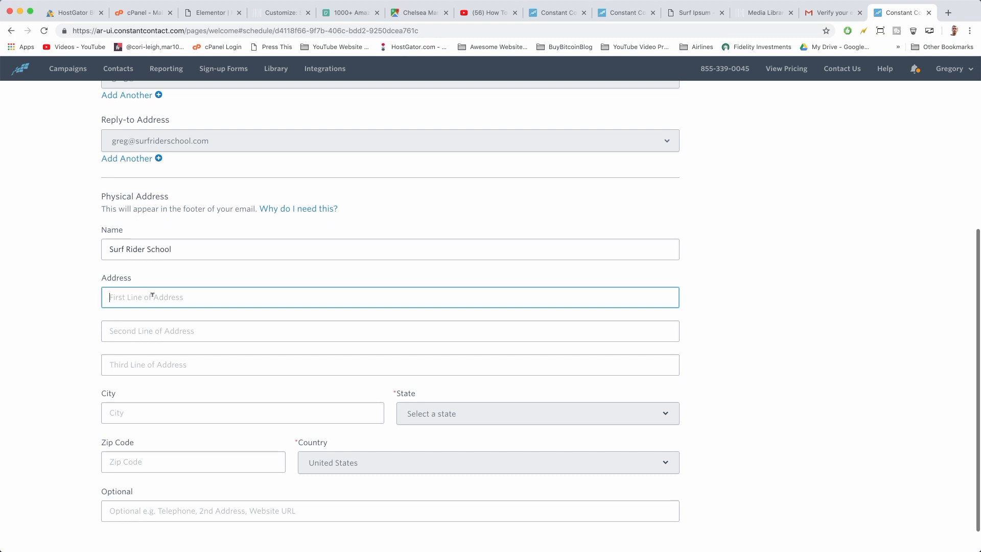
pyautogui.write('75 9th Ave, New York, NY 10011')
pyautogui.click(154, 410)
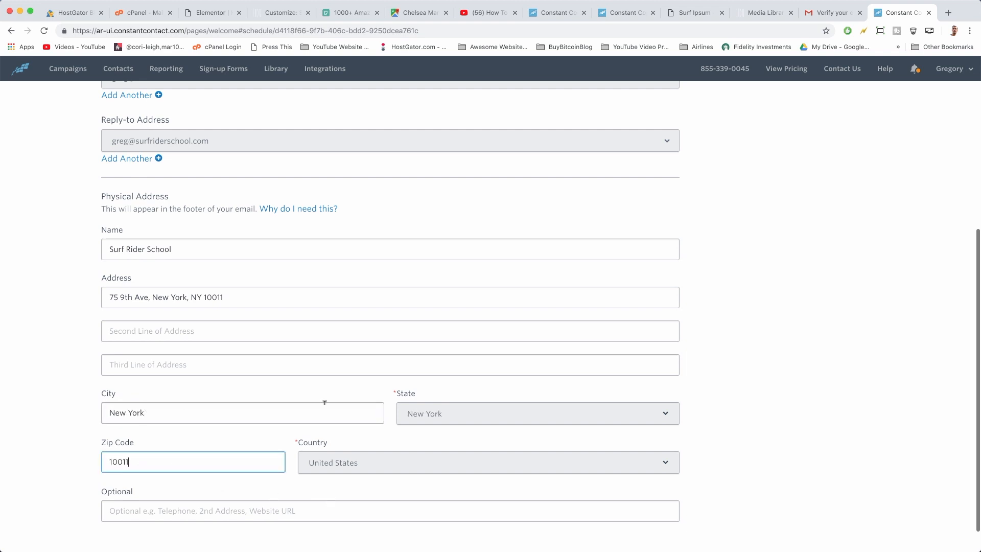
pyautogui.scroll(5, 324, 402)
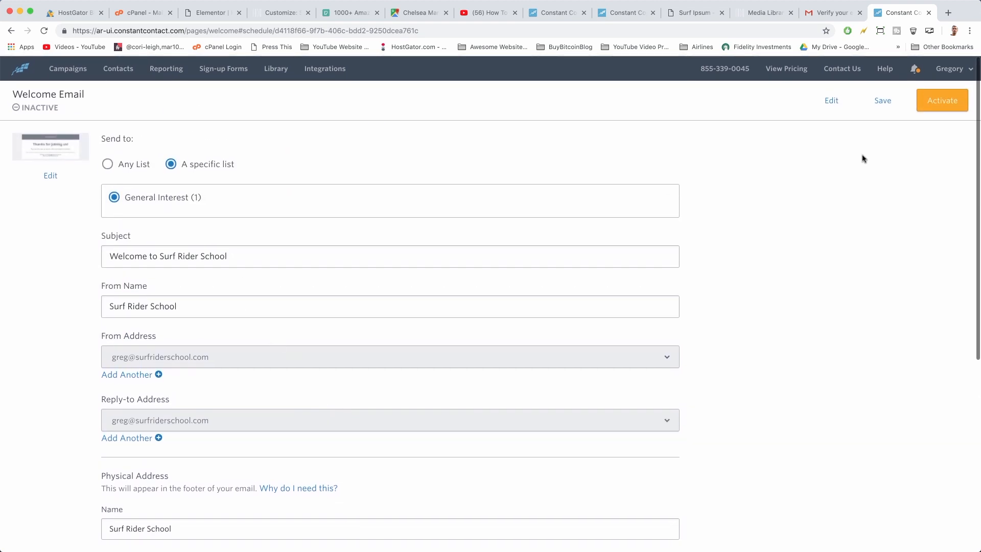
# Activate the welcome email, then return to Campaigns and dismiss the new-campaign type dialog
pyautogui.click(944, 101)
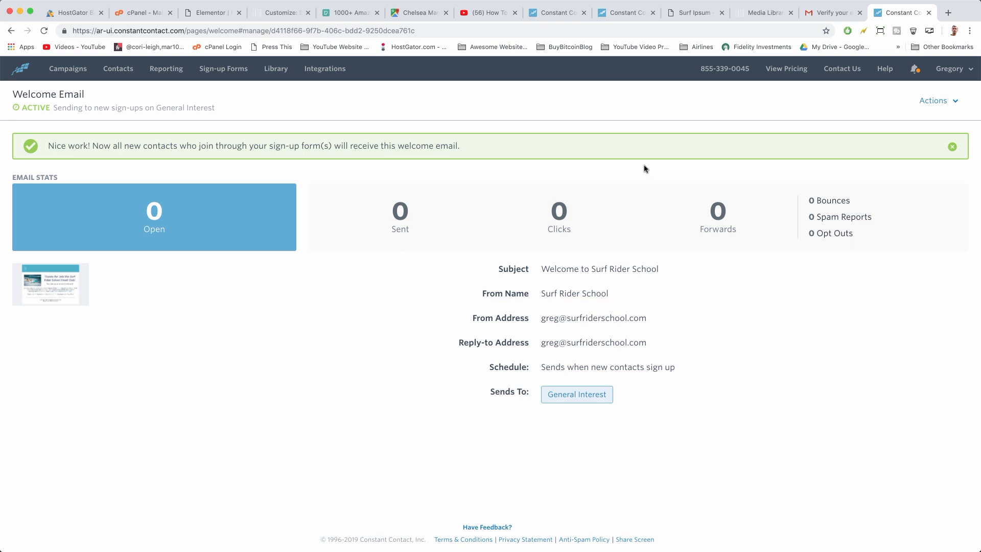
pyautogui.click(77, 70)
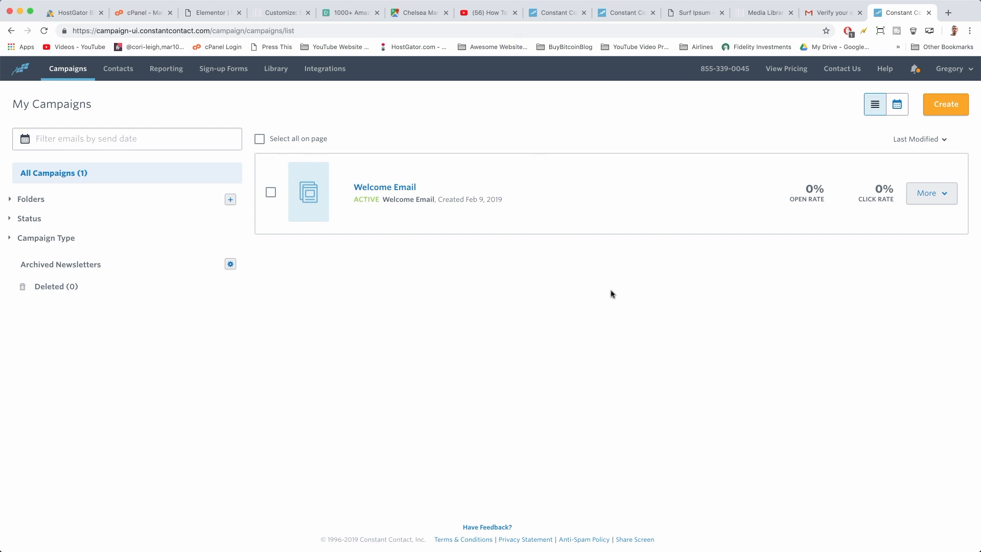
pyautogui.click(945, 111)
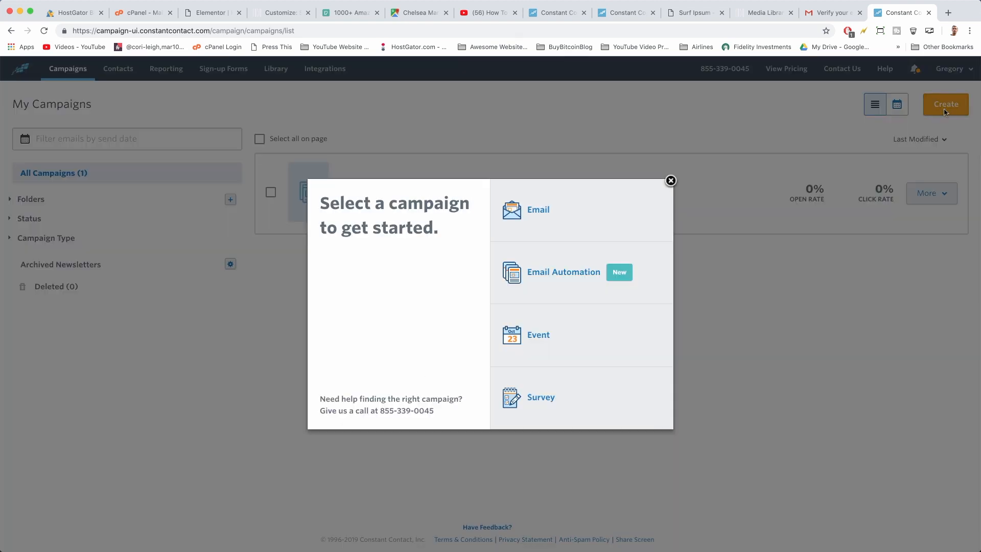
pyautogui.click(669, 180)
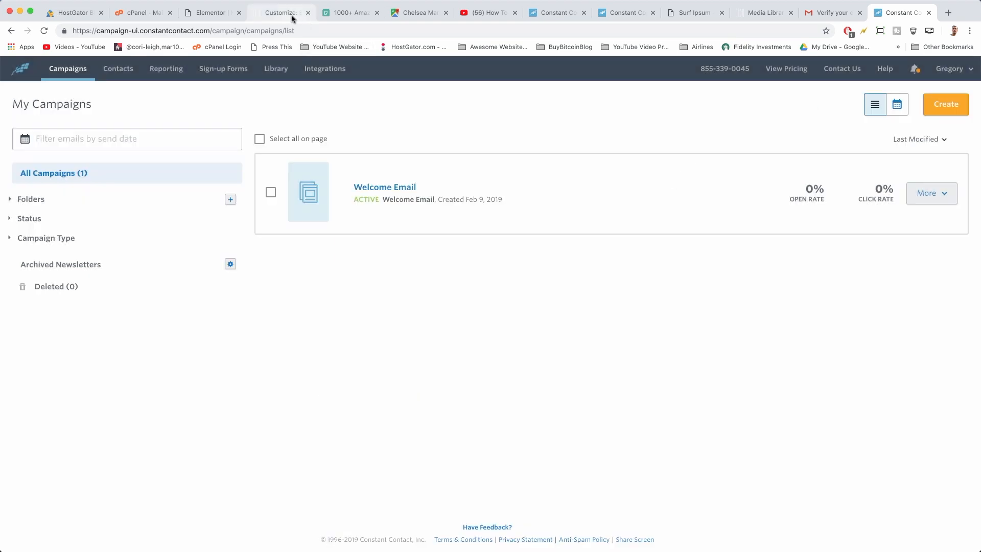
pyautogui.click(213, 16)
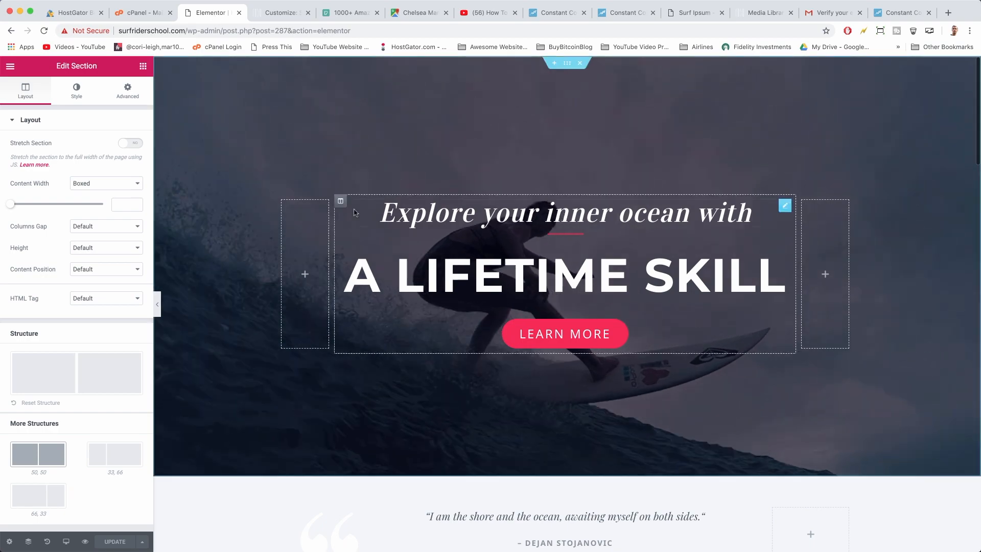
# Load surfriderschool.com and open its WordPress dashboard
pyautogui.scroll(-15, 354, 212)
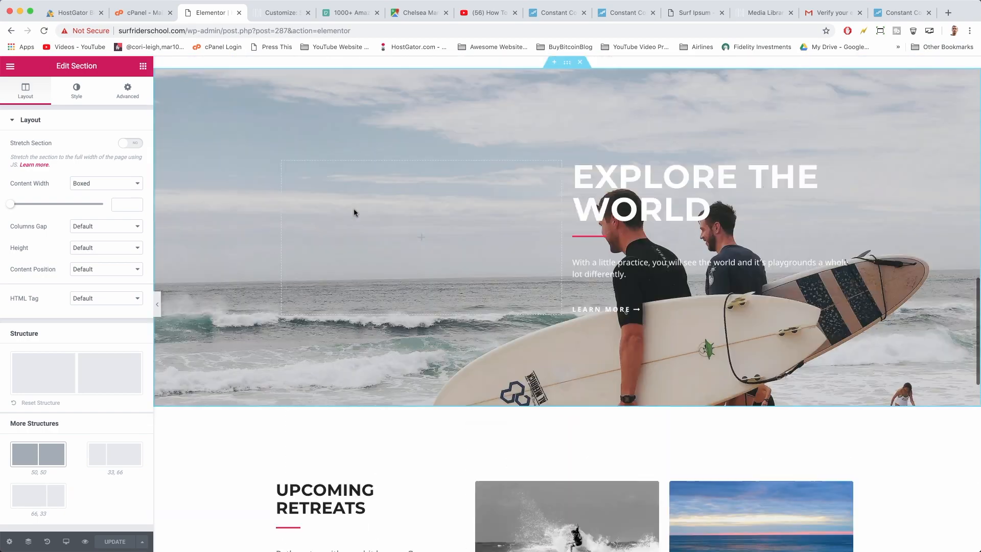
pyautogui.scroll(-10, 354, 212)
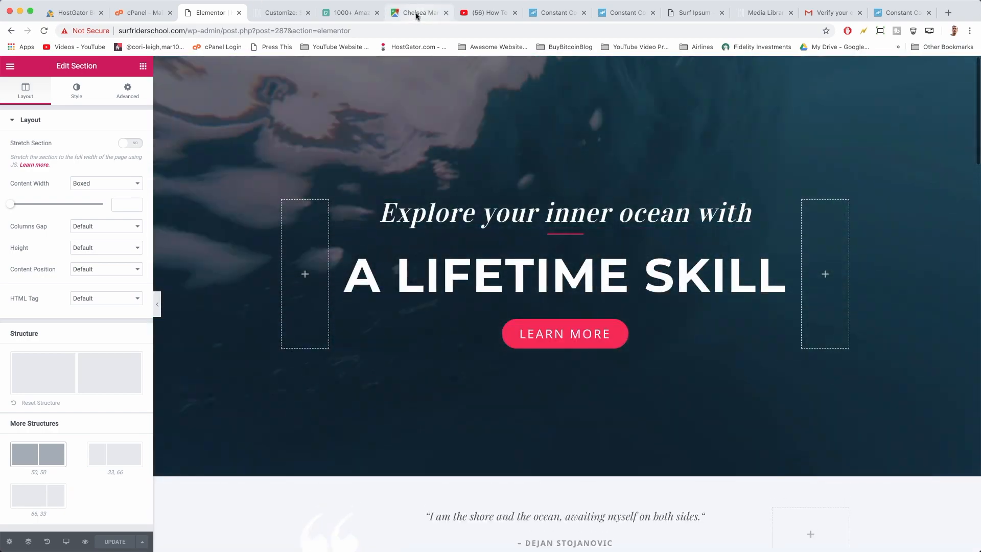
pyautogui.click(415, 12)
pyautogui.click(413, 30)
pyautogui.write('surfriderschool.com')
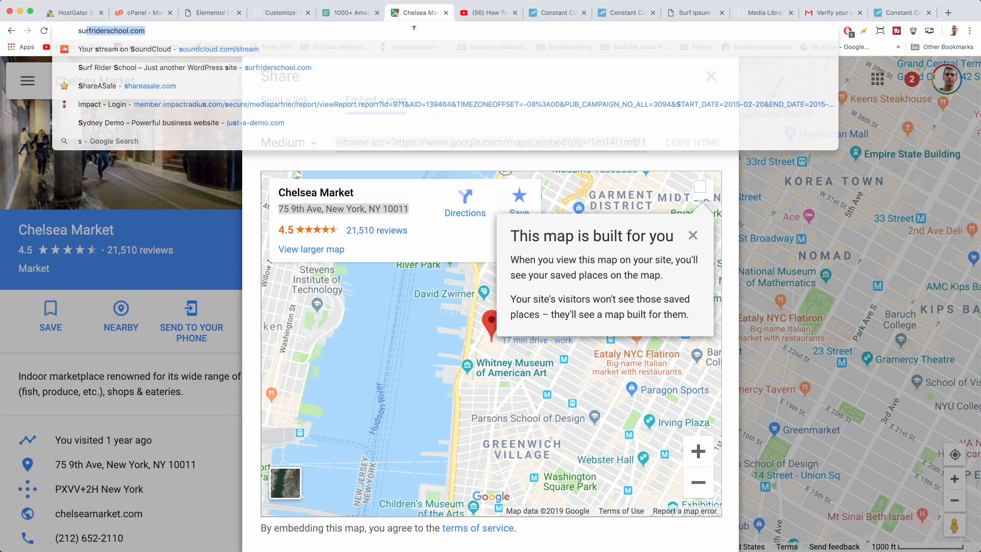
pyautogui.press('Return')
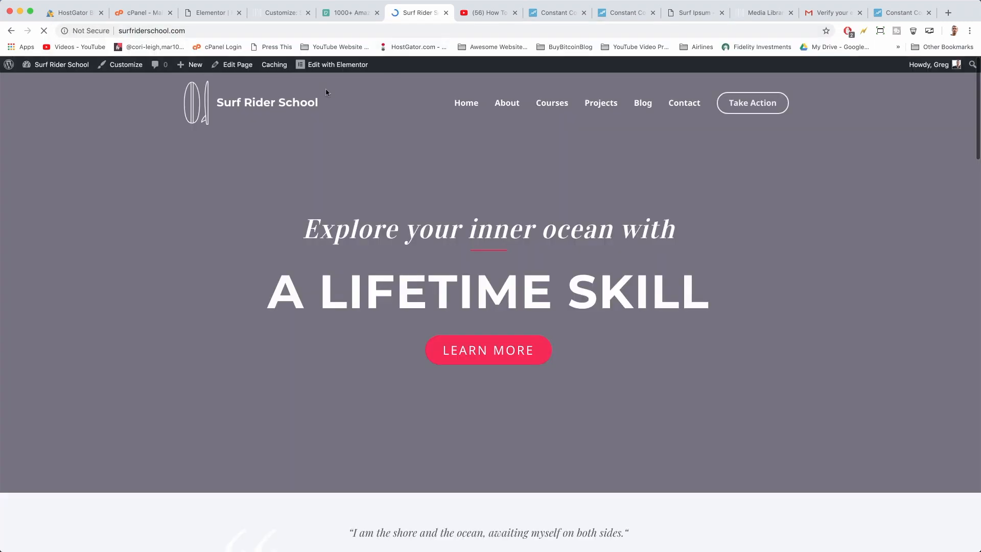
pyautogui.click(59, 70)
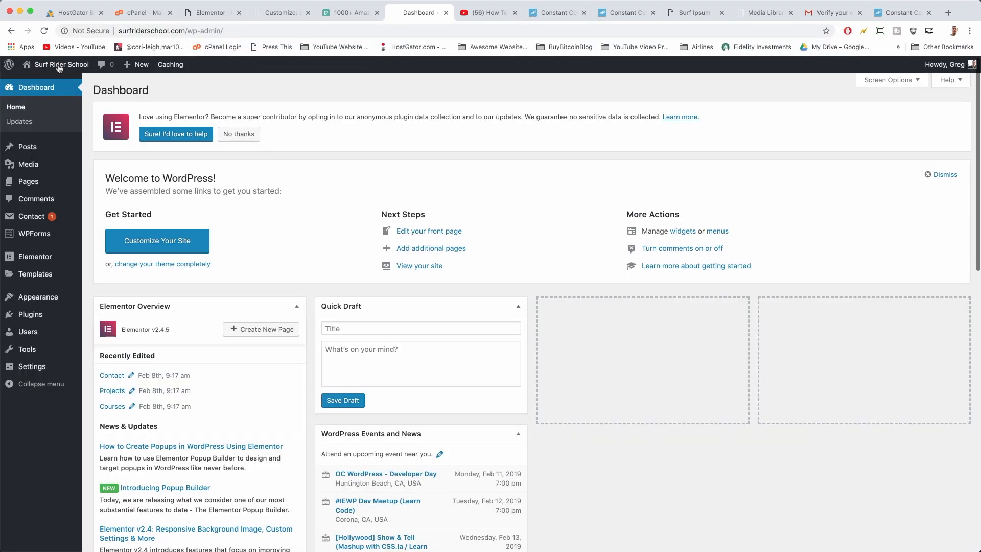
# In WPForms Settings > Integrations, expand Constant Contact and start adding a new account
pyautogui.click(32, 236)
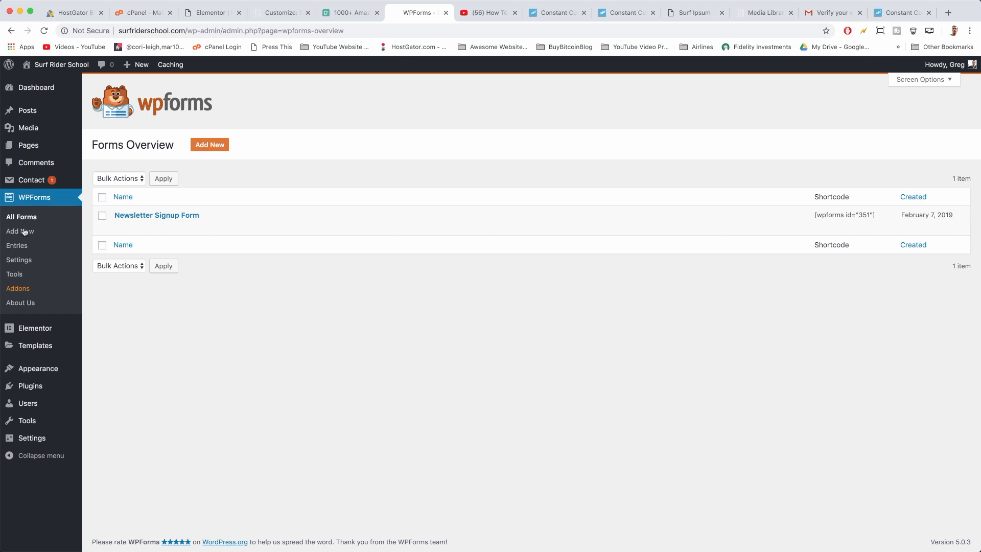
pyautogui.click(17, 261)
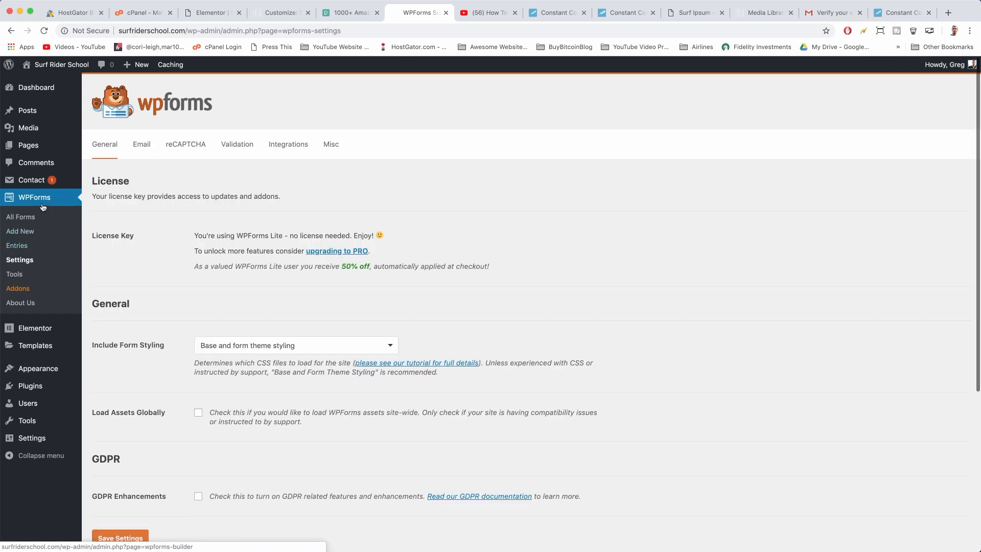
pyautogui.click(298, 149)
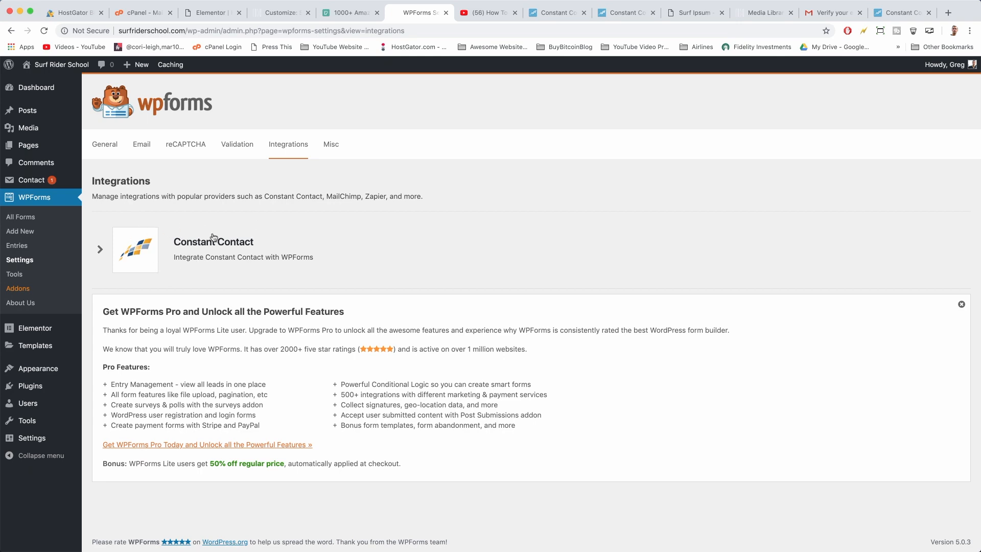
pyautogui.click(189, 242)
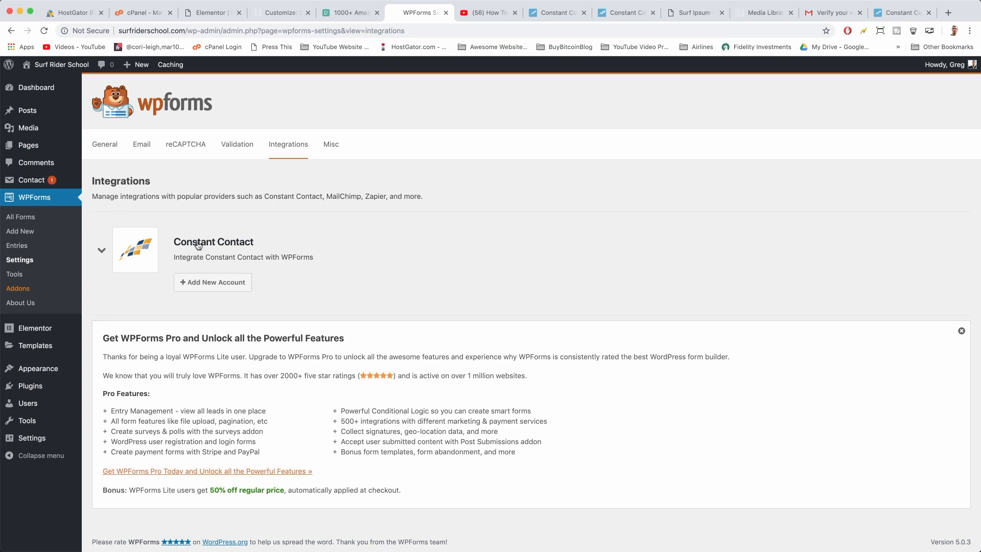
pyautogui.click(206, 285)
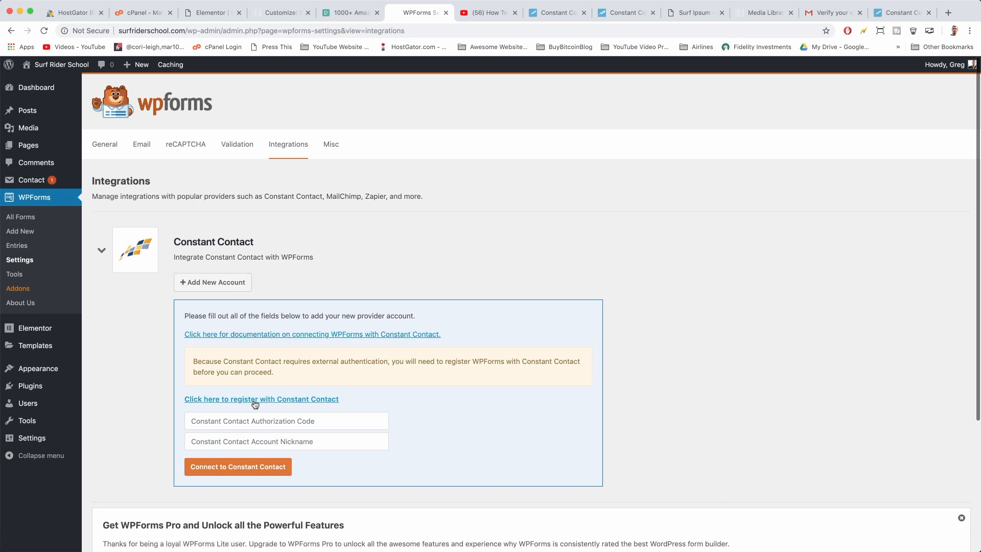
# Log in to Constant Contact in the registration popup with the account e-mail and password, remembering the username
pyautogui.click(324, 397)
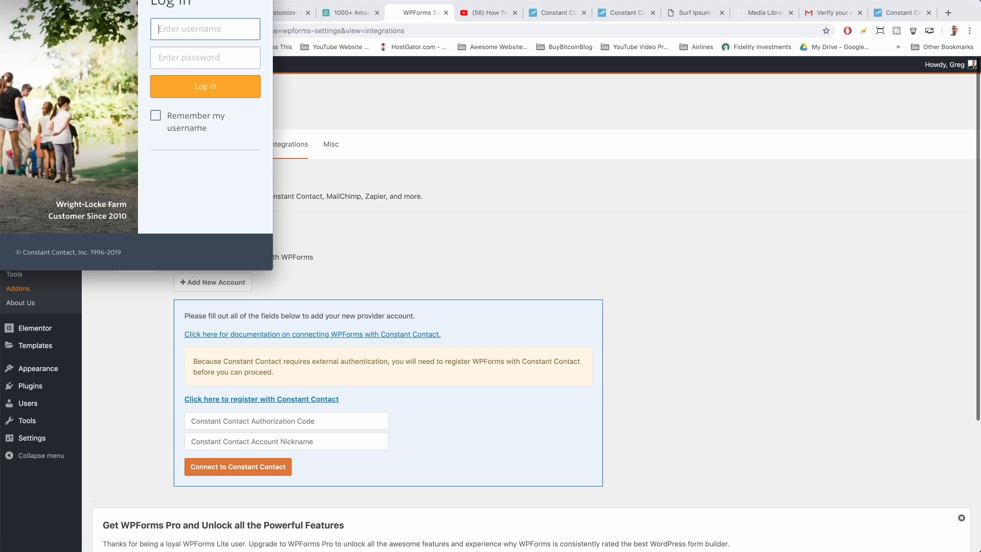
pyautogui.moveTo(123, 0); pyautogui.dragTo(629, 151)
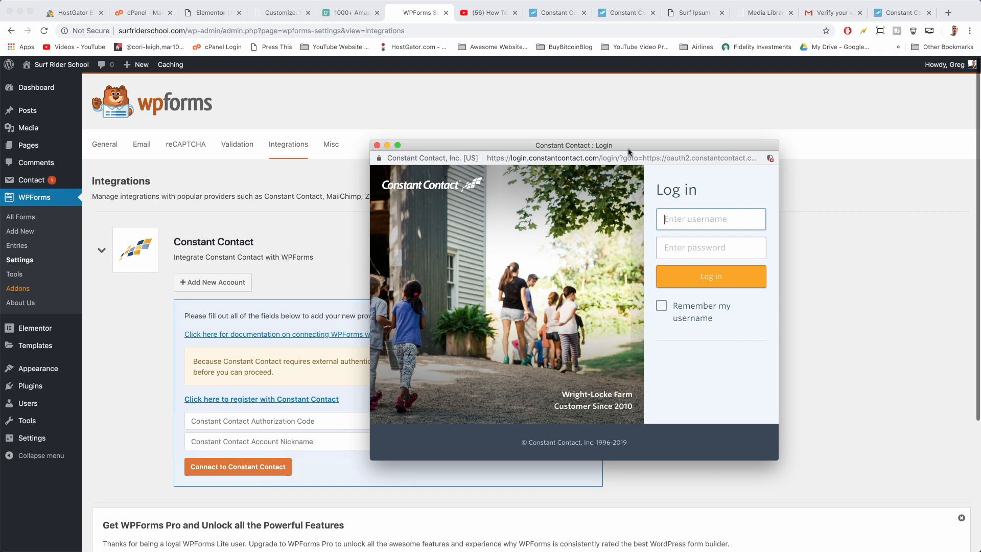
pyautogui.press('Tab')
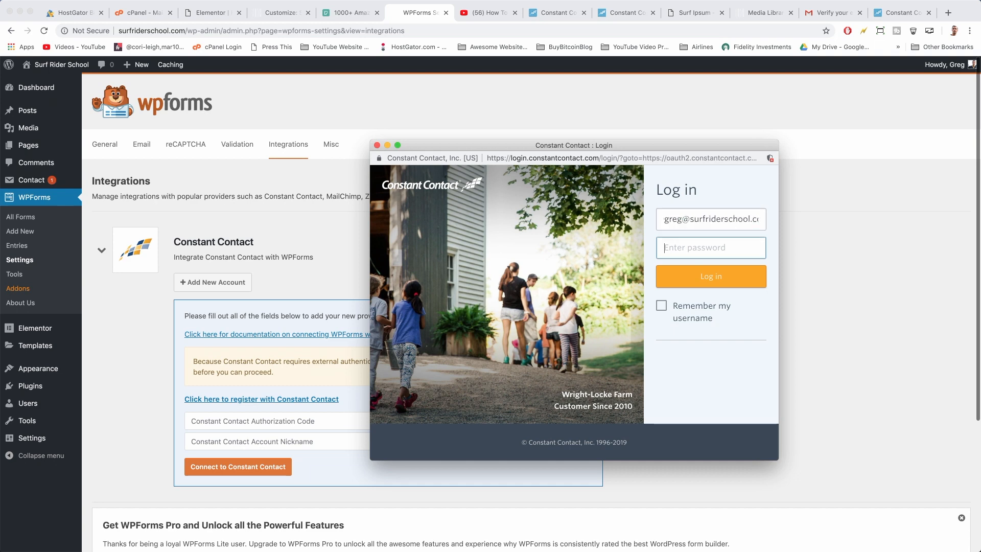
pyautogui.write('****')
pyautogui.click(661, 305)
pyautogui.click(699, 276)
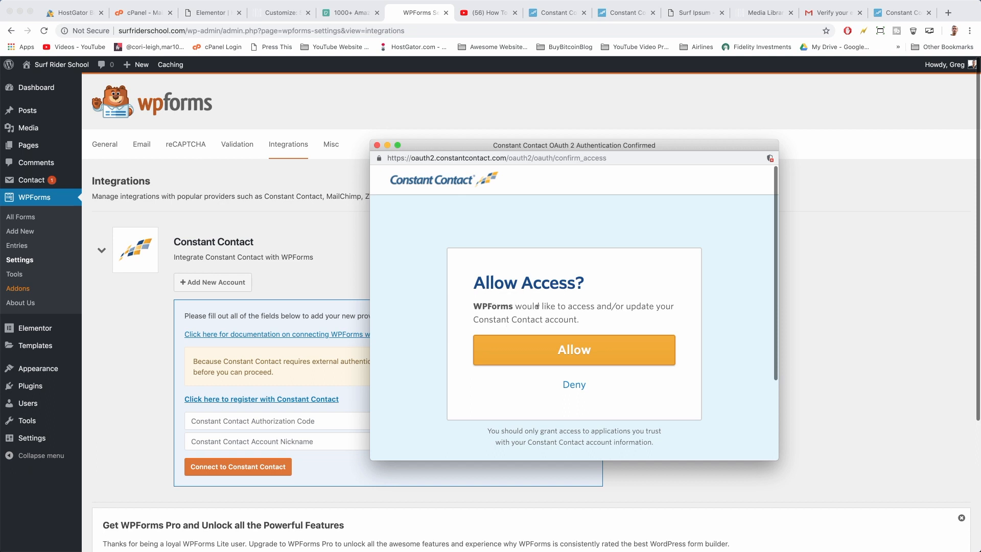
# Allow WPForms to access the Constant Contact account and copy the issued authorization code
pyautogui.click(645, 351)
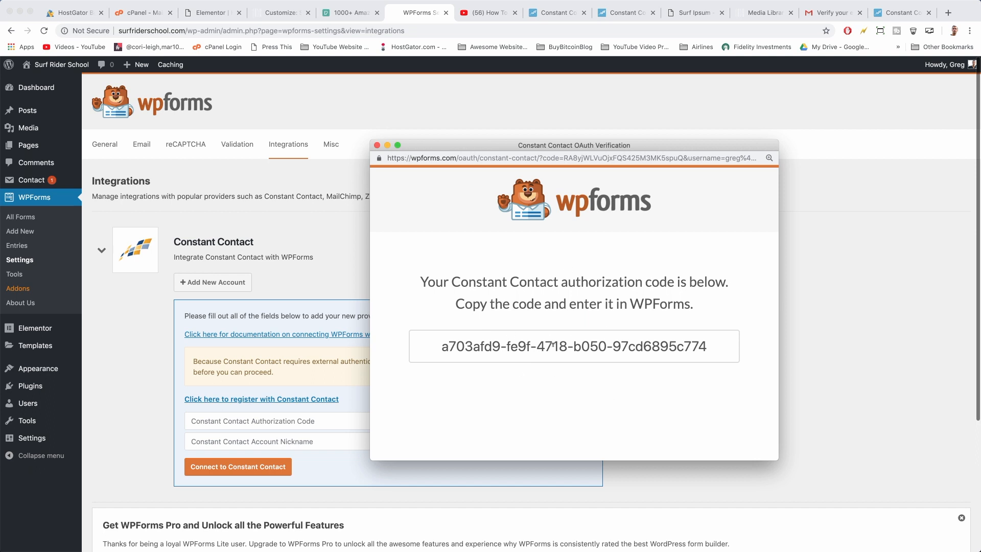
pyautogui.tripleClick(552, 345)
pyautogui.rightClick(553, 345)
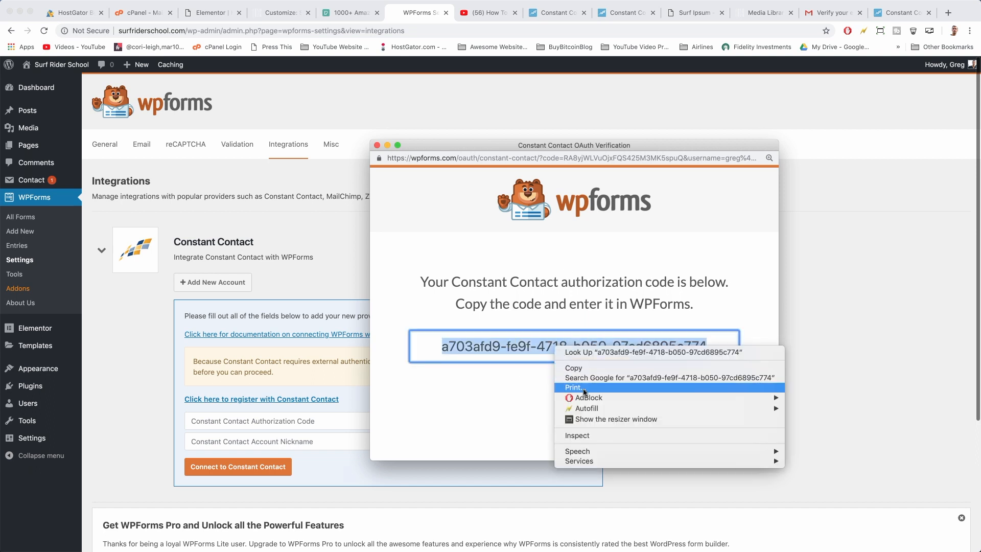
pyautogui.click(575, 371)
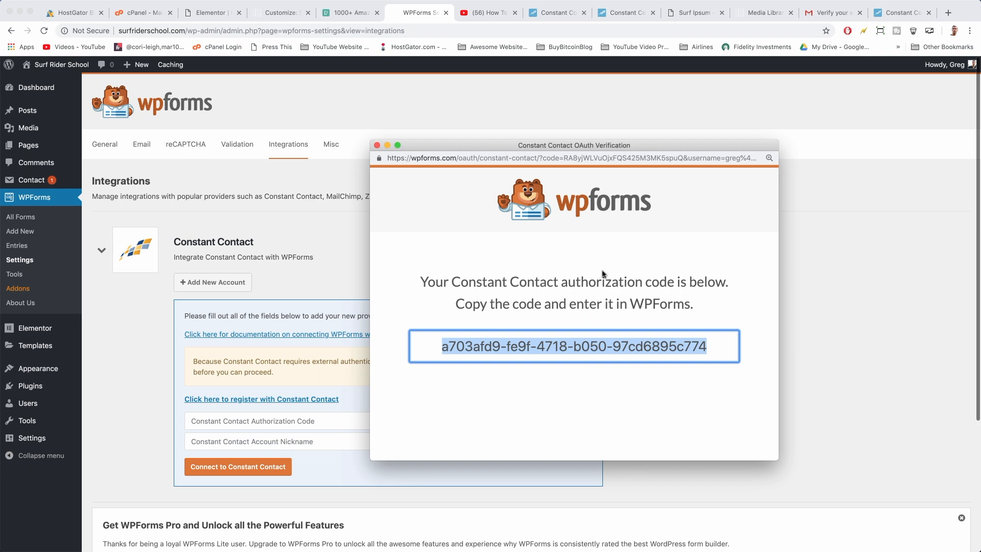
pyautogui.click(350, 272)
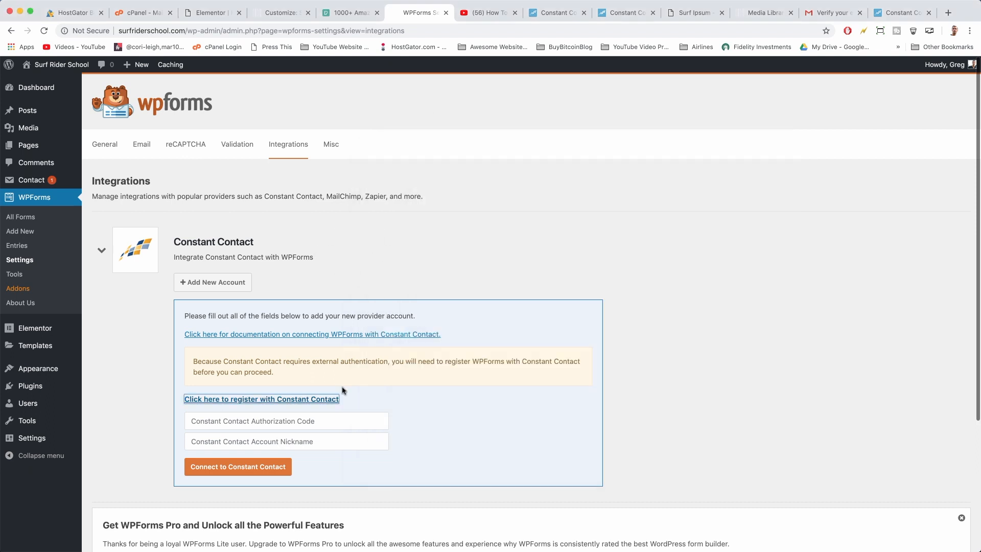
# Paste the authorization code, give the account the nickname Surf Rider School, and connect Constant Contact
pyautogui.click(272, 421)
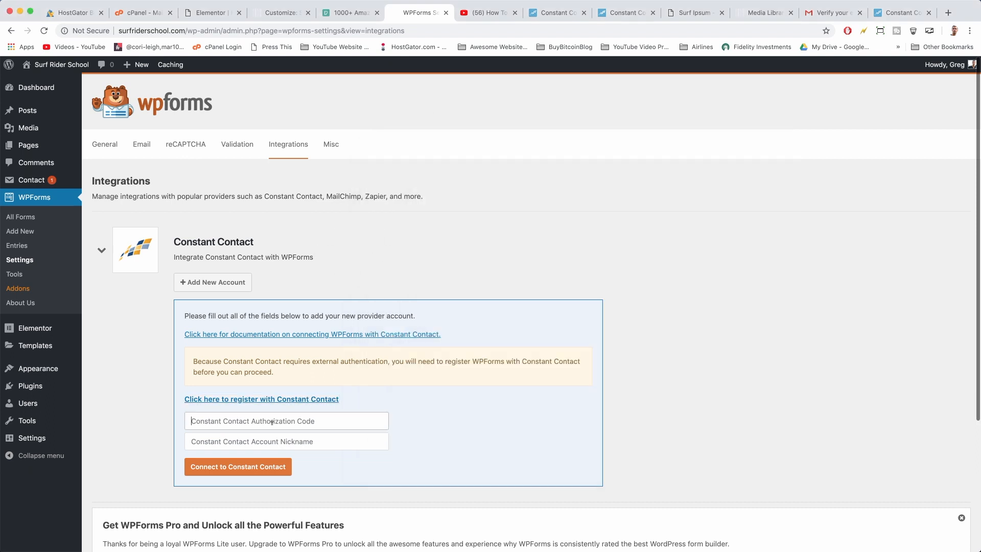
pyautogui.rightClick(231, 416)
pyautogui.click(258, 483)
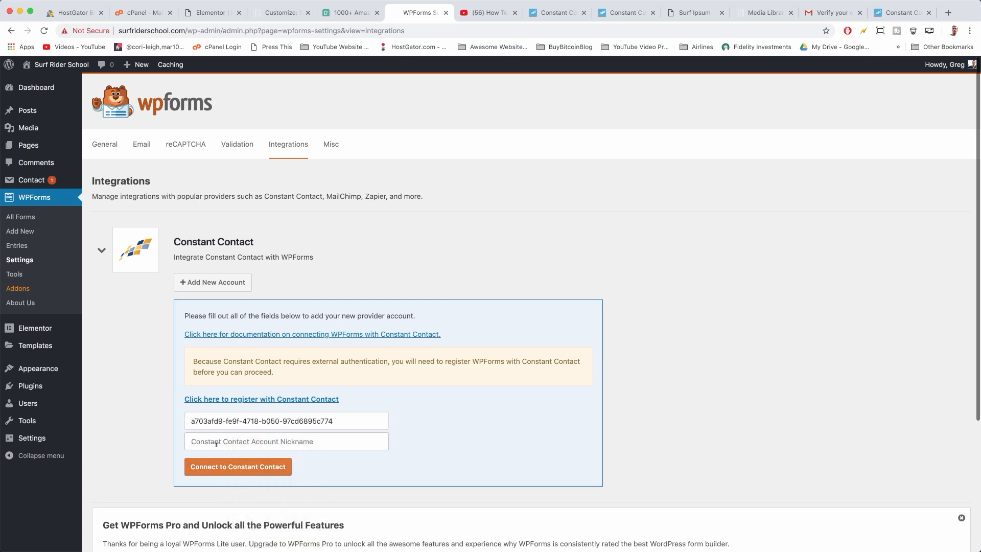
pyautogui.write('Surf Rider School')
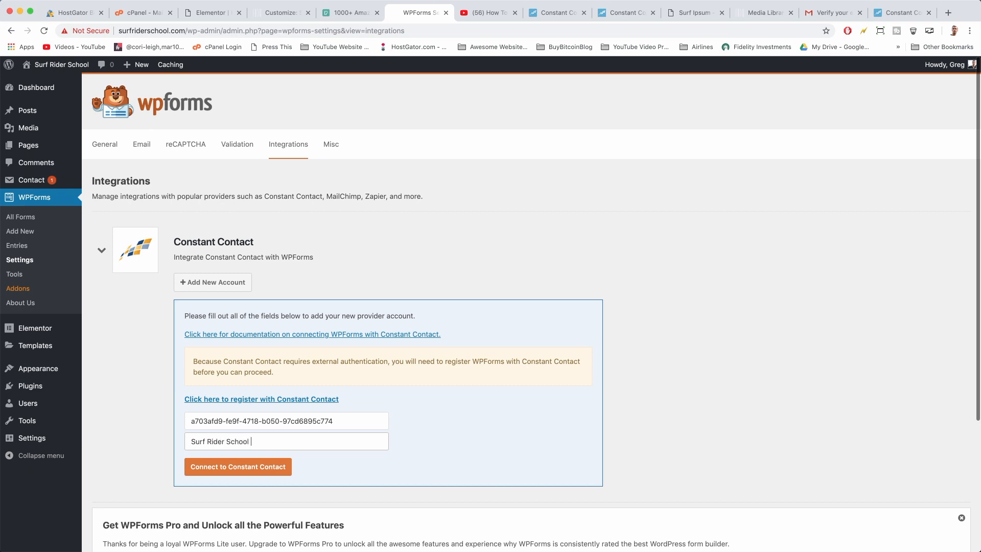
pyautogui.click(218, 471)
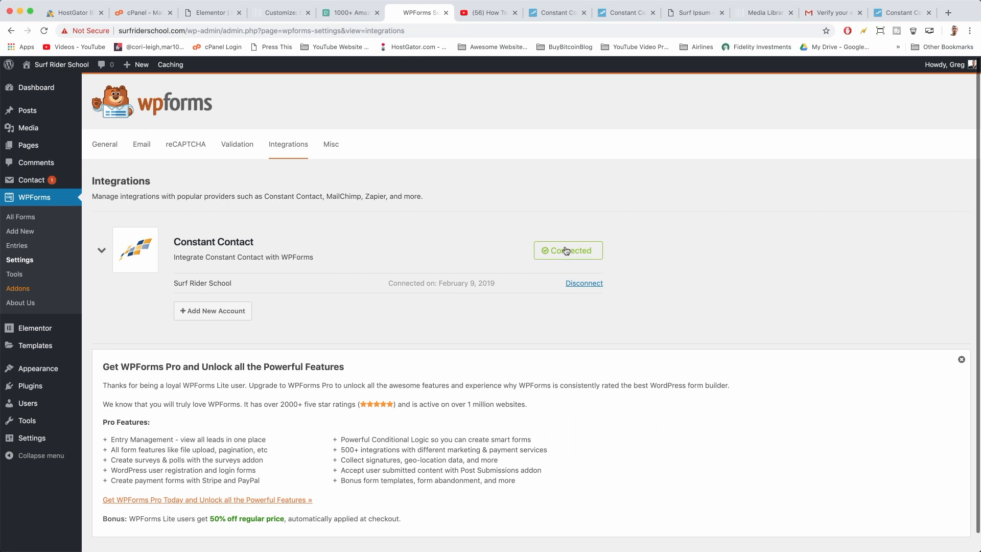
pyautogui.click(19, 220)
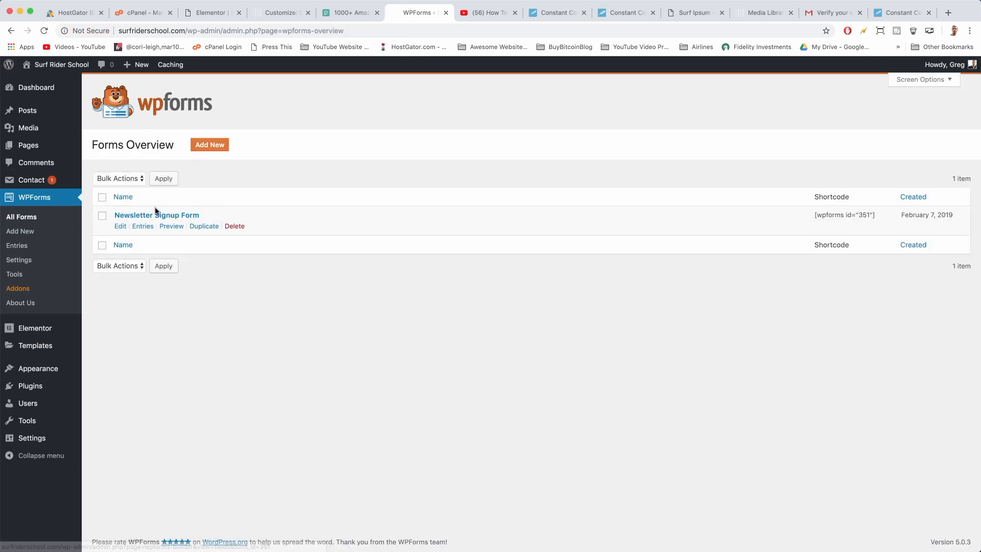
# Open the Newsletter Signup Form in the builder, dismiss the Don't Forget reminder, and show its Marketing integrations
pyautogui.click(157, 216)
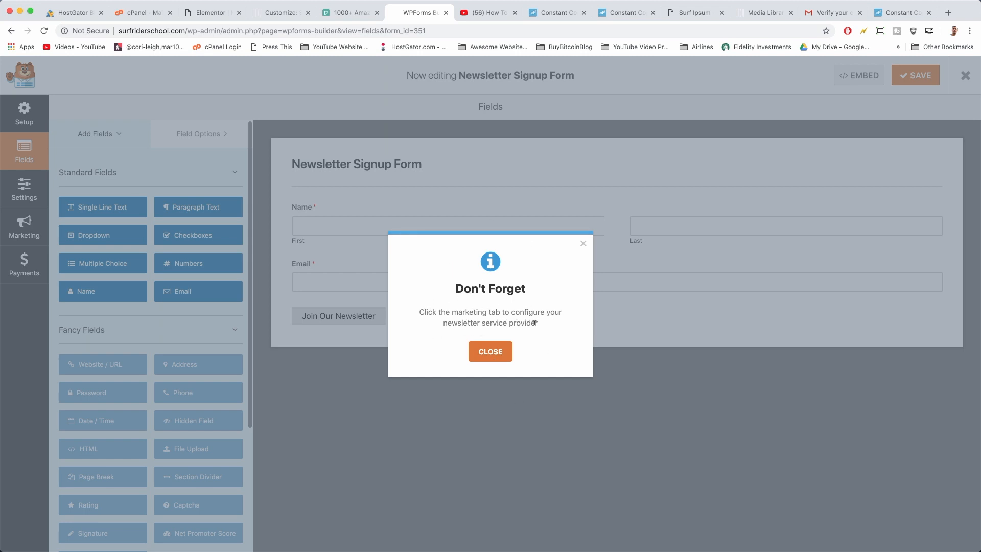
pyautogui.click(499, 352)
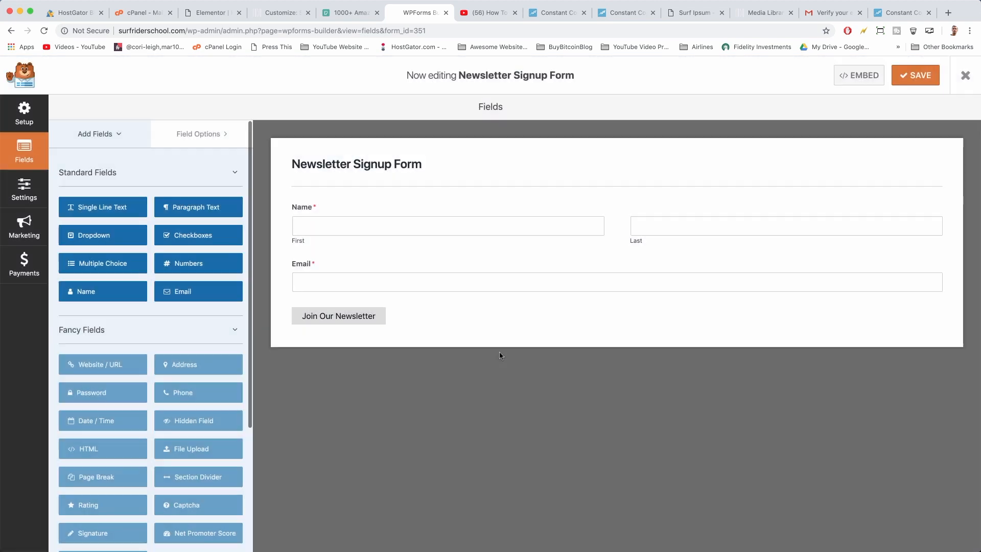
pyautogui.click(32, 224)
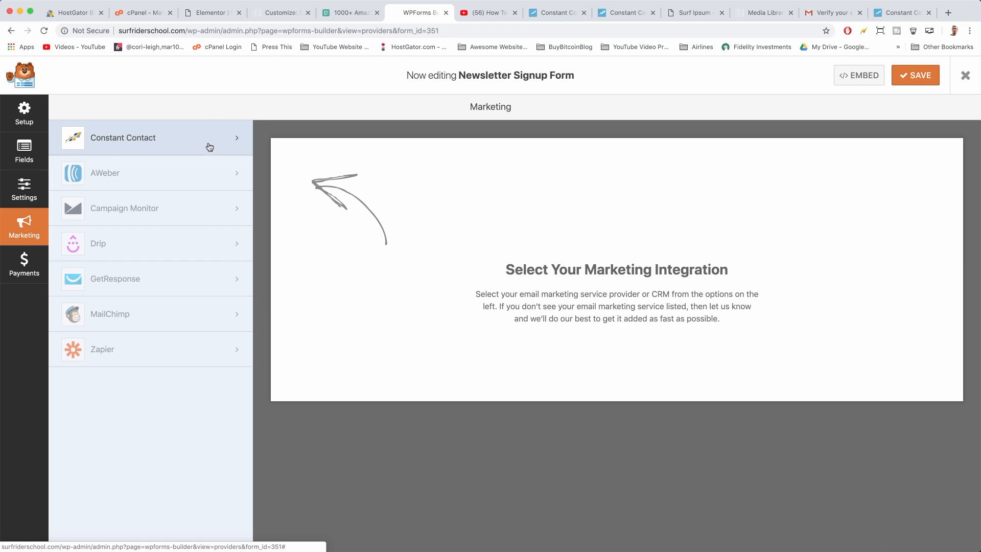
# Add a new Constant Contact connection named Surf Rider School
pyautogui.click(234, 144)
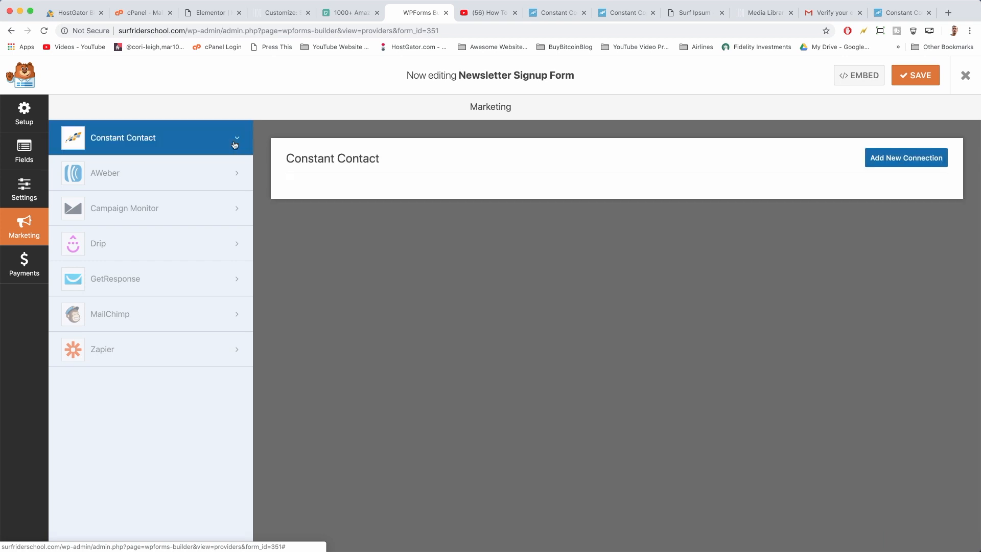
pyautogui.click(905, 158)
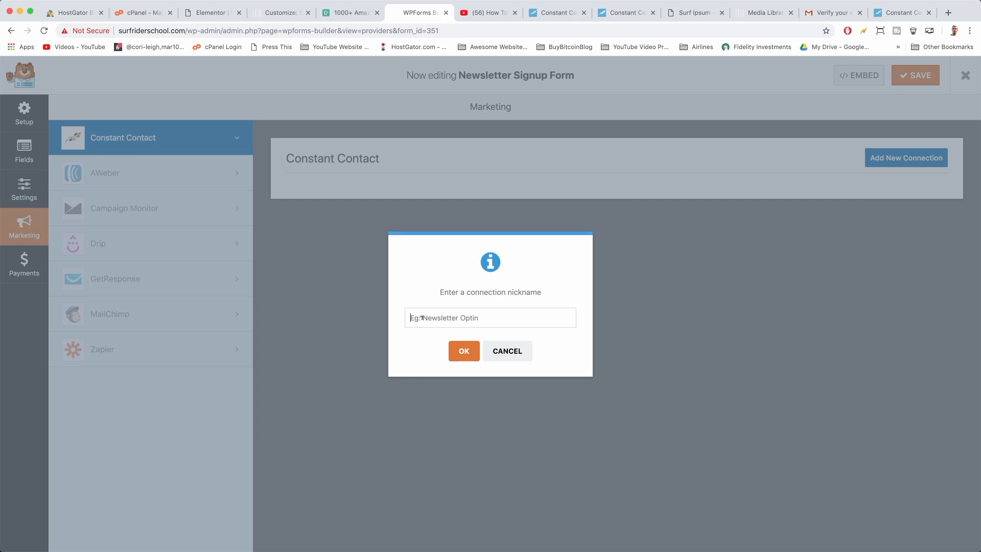
pyautogui.write('Surf Rider SCho')
pyautogui.press('BackSpace')
pyautogui.press('BackSpace')
pyautogui.press('BackSpace')
pyautogui.write('c')
pyautogui.click(461, 347)
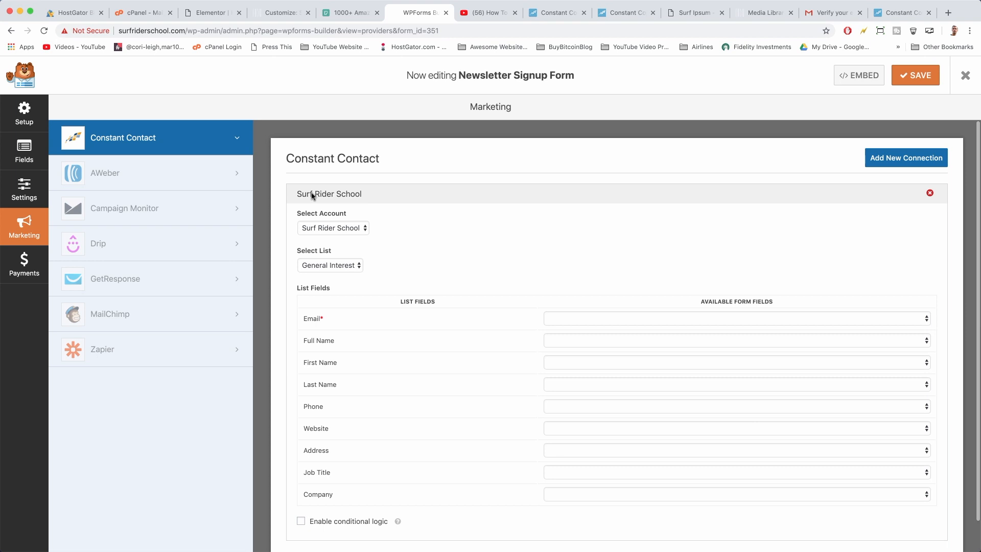
# Use the Surf Rider School account and the General Interest list for the connection
pyautogui.click(356, 230)
pyautogui.click(356, 229)
pyautogui.click(342, 269)
pyautogui.click(341, 265)
pyautogui.click(341, 266)
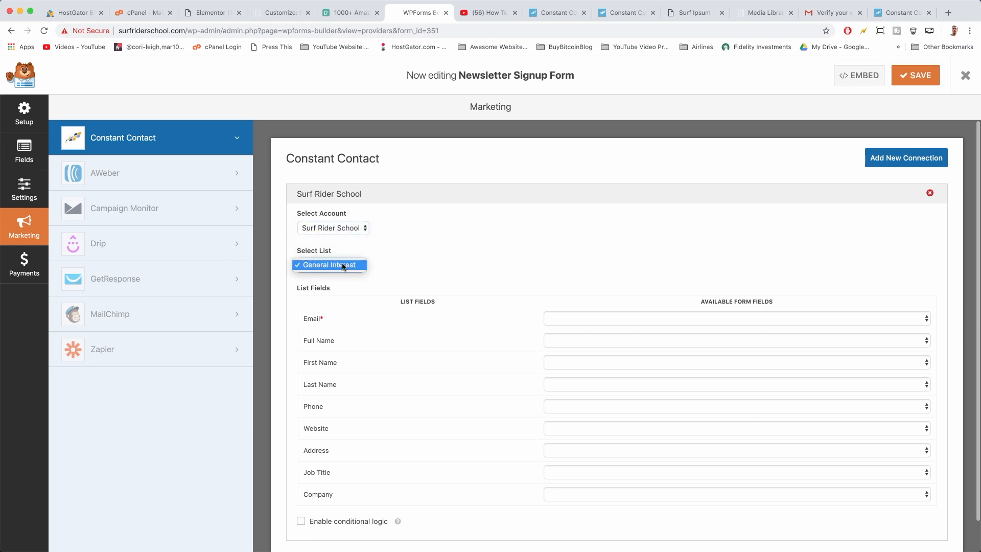
pyautogui.click(342, 265)
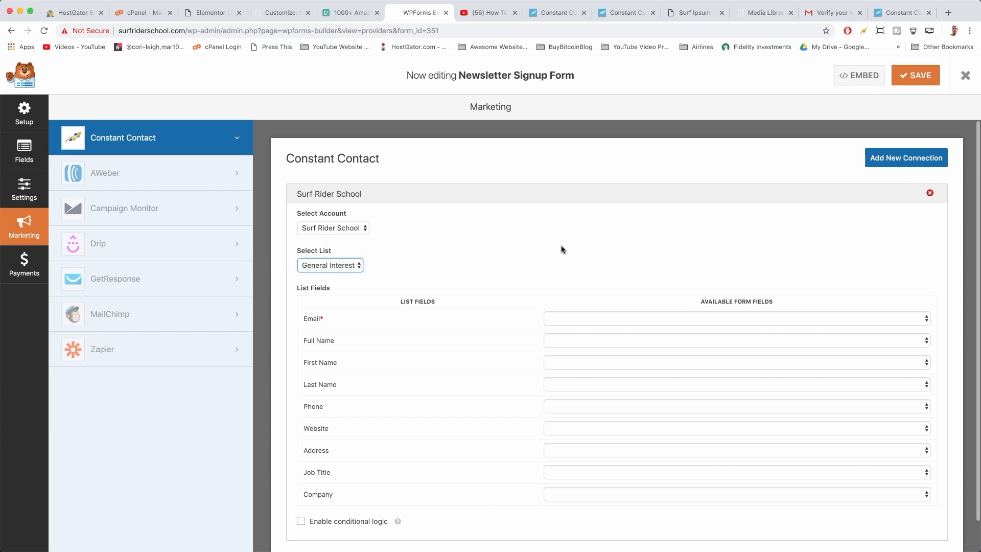
pyautogui.scroll(-1, 563, 248)
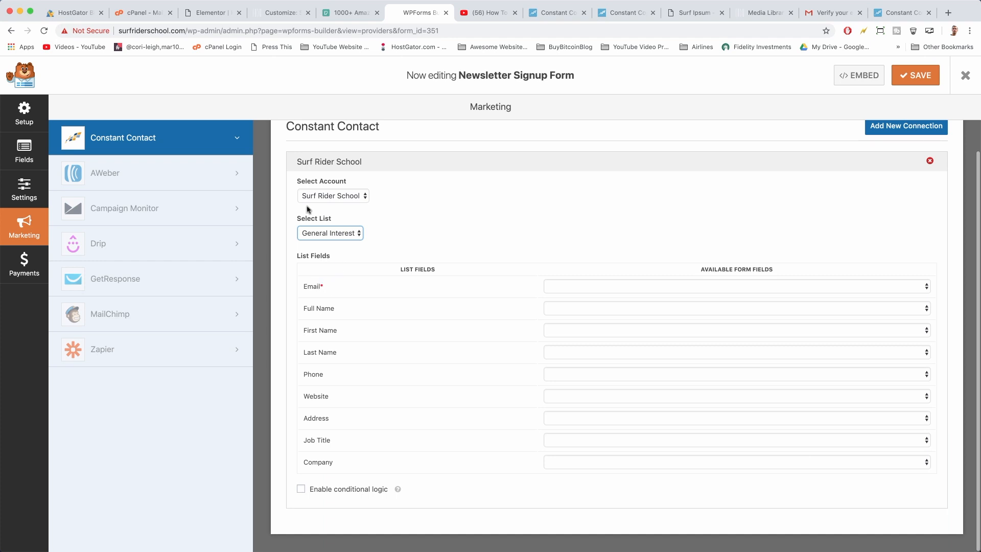
pyautogui.scroll(1, 403, 328)
pyautogui.scroll(-1, 411, 331)
pyautogui.click(508, 237)
pyautogui.scroll(1, 470, 219)
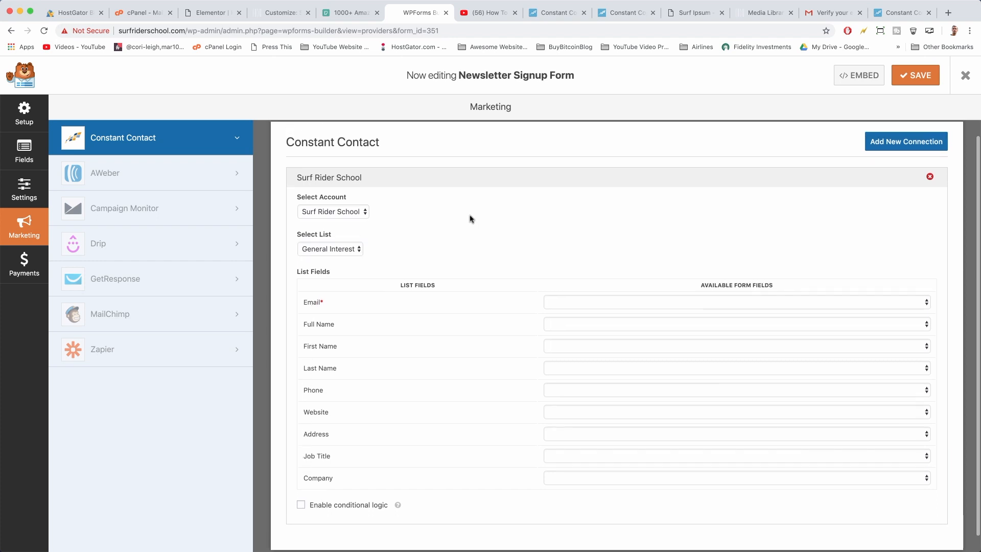
# Map Email, Name (Full), Name (First) and Name (Last) to the form fields, leaving Phone unmapped
pyautogui.click(581, 307)
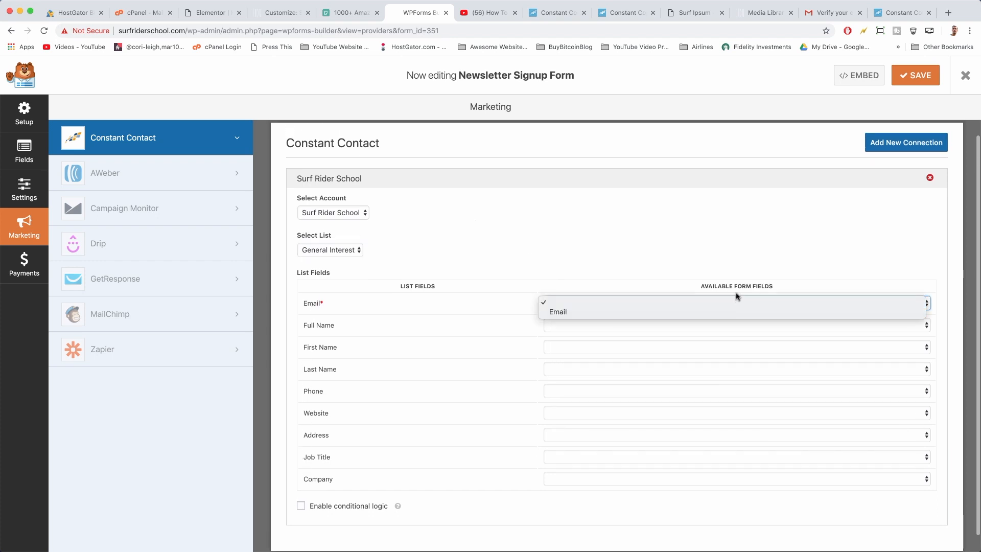
pyautogui.click(732, 312)
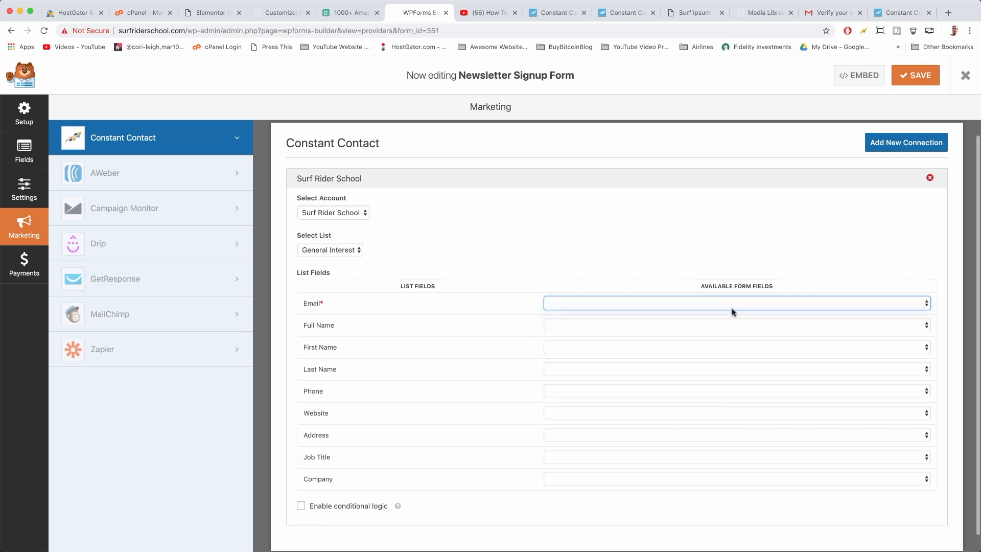
pyautogui.click(592, 326)
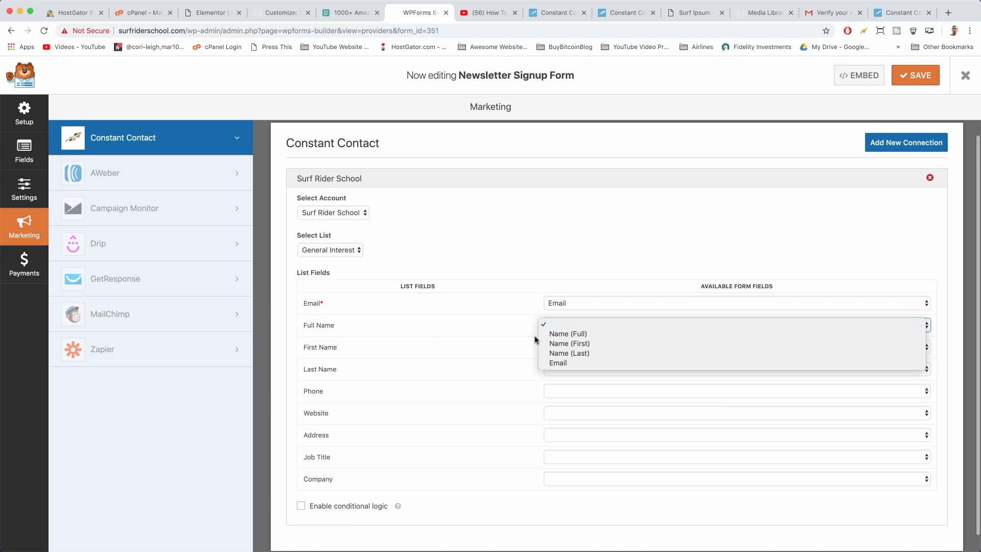
pyautogui.click(551, 336)
pyautogui.click(566, 348)
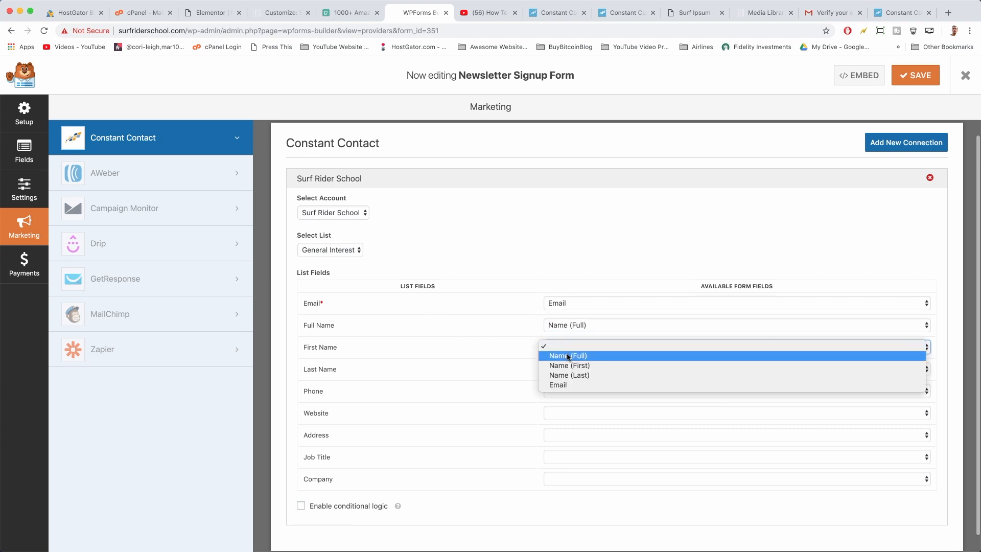
pyautogui.click(568, 365)
pyautogui.click(565, 370)
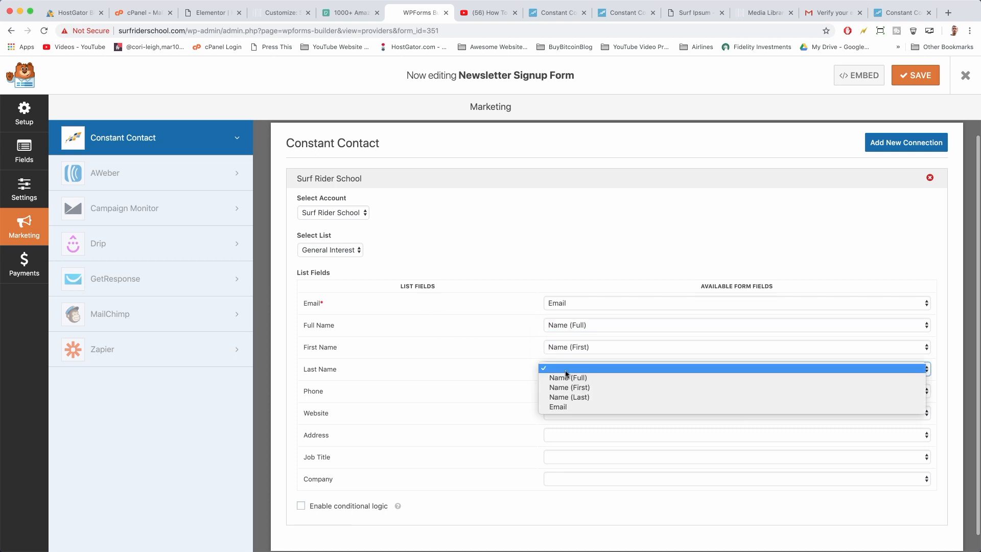
pyautogui.click(565, 396)
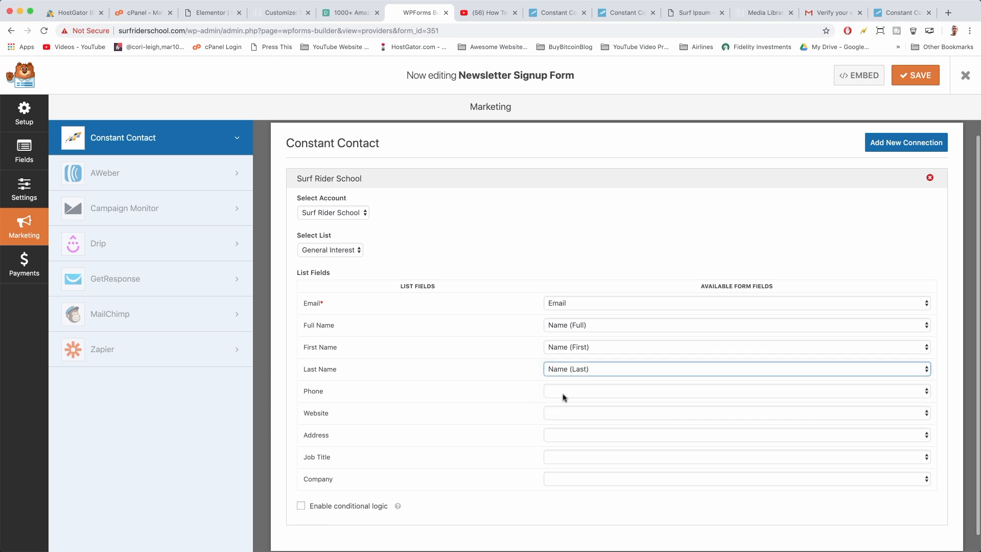
pyautogui.click(563, 395)
pyautogui.click(494, 395)
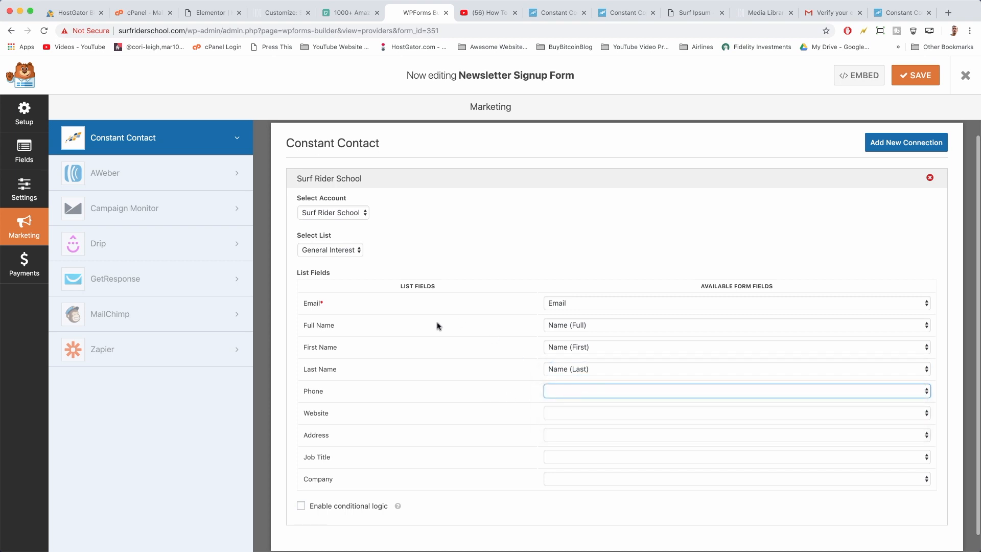
# Check the signup form's name fields in the customizer preview and the Constant Contact help article
pyautogui.click(281, 12)
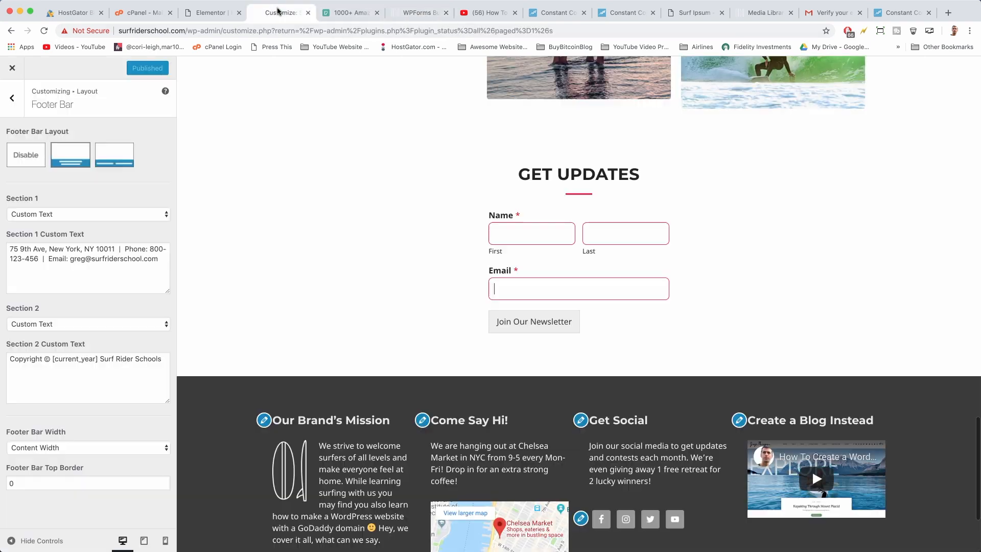
pyautogui.click(541, 230)
pyautogui.click(536, 236)
pyautogui.click(626, 236)
pyautogui.click(559, 13)
pyautogui.click(607, 14)
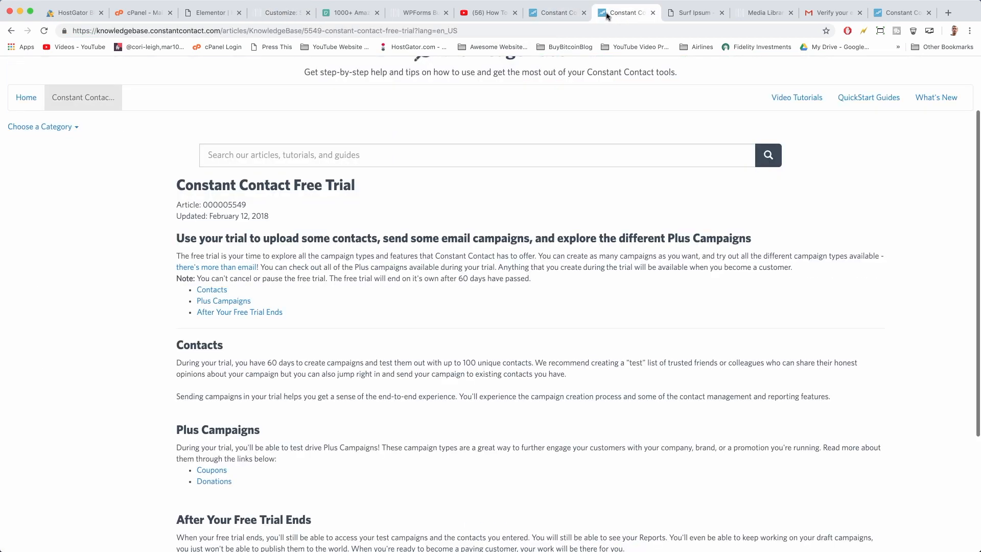
pyautogui.click(411, 14)
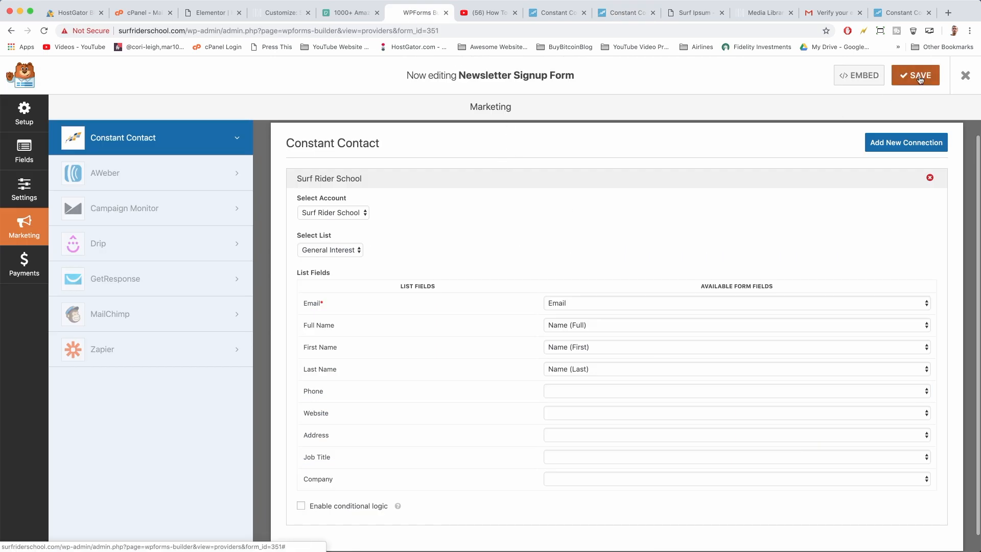
# Load surfriderschool.com in a new tab and try the GET UPDATES form's first name, last name and email fields
pyautogui.click(948, 13)
pyautogui.write('surfriderschool.com')
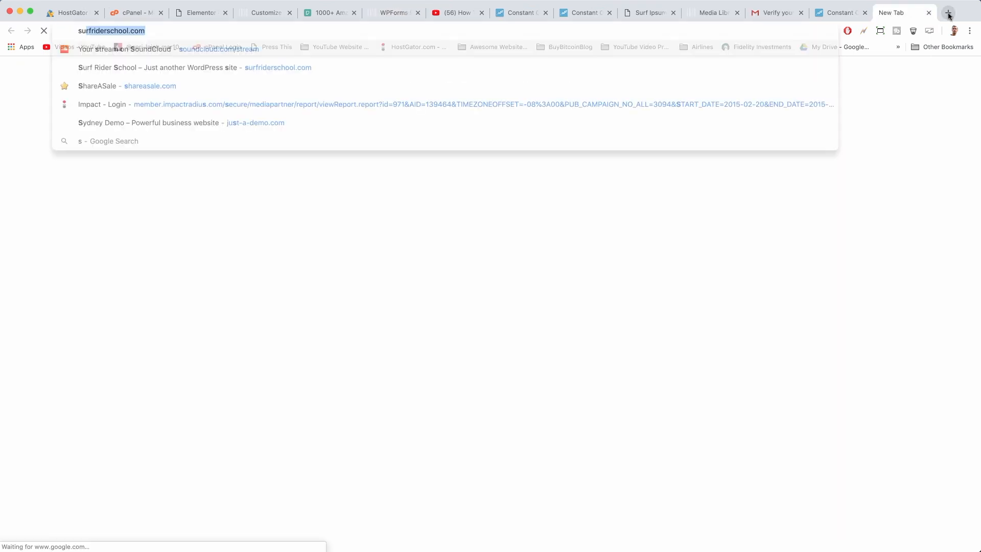
pyautogui.press('Return')
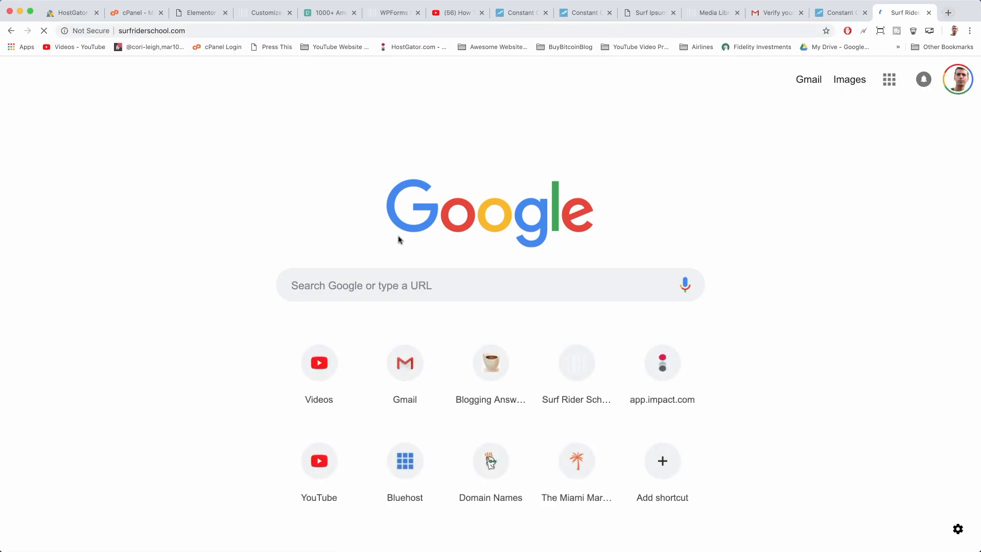
pyautogui.scroll(-10, 500, 209)
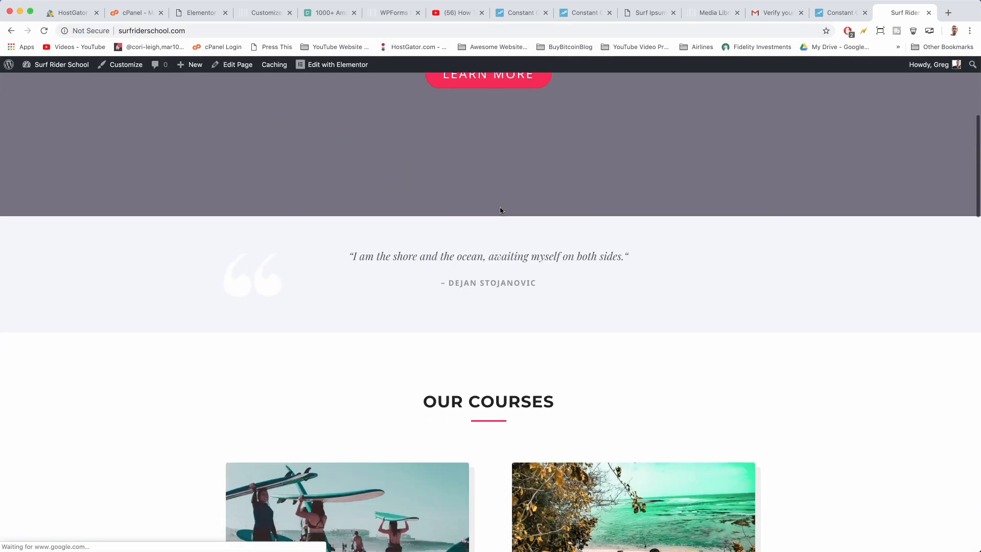
pyautogui.scroll(-15, 499, 210)
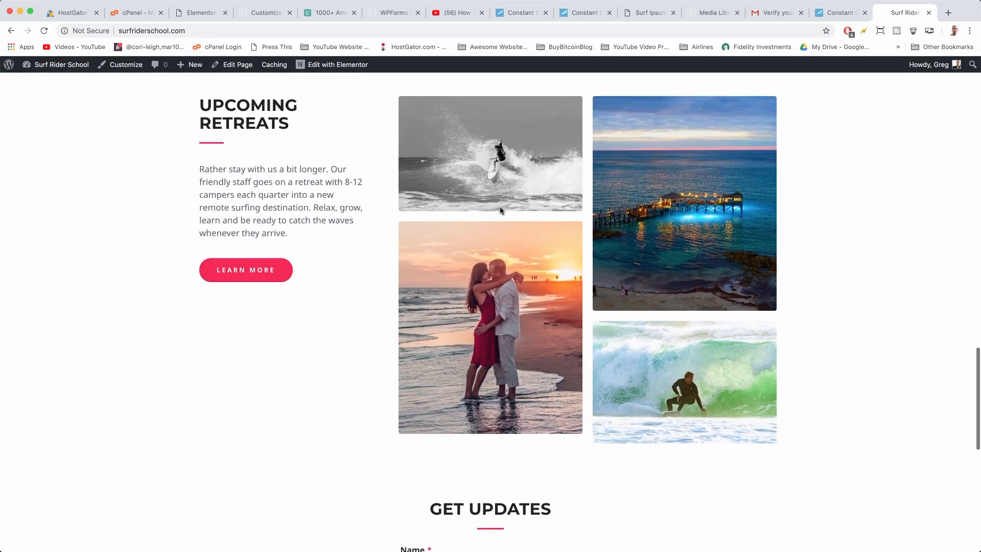
pyautogui.scroll(-5, 500, 210)
pyautogui.click(444, 384)
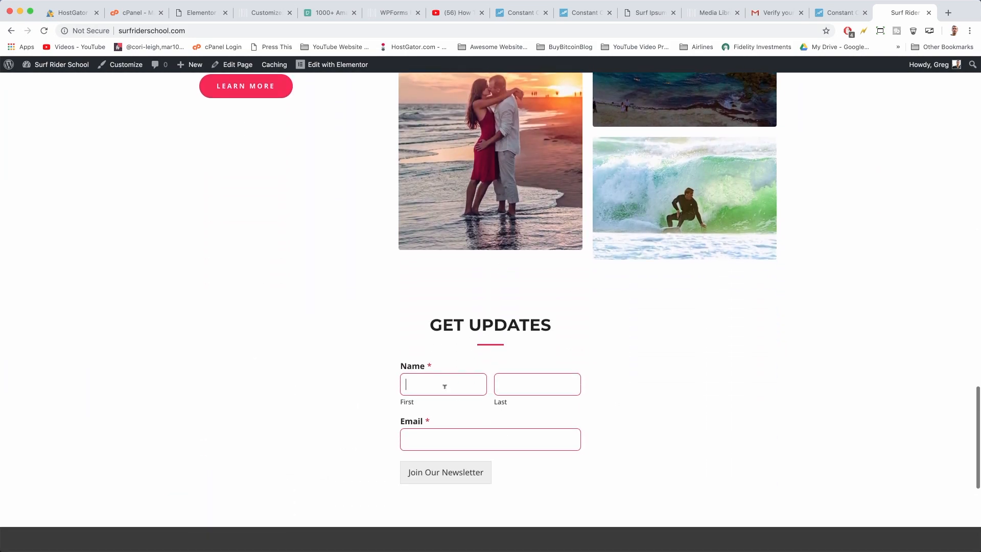
pyautogui.click(531, 398)
pyautogui.click(515, 438)
pyautogui.scroll(-4, 635, 350)
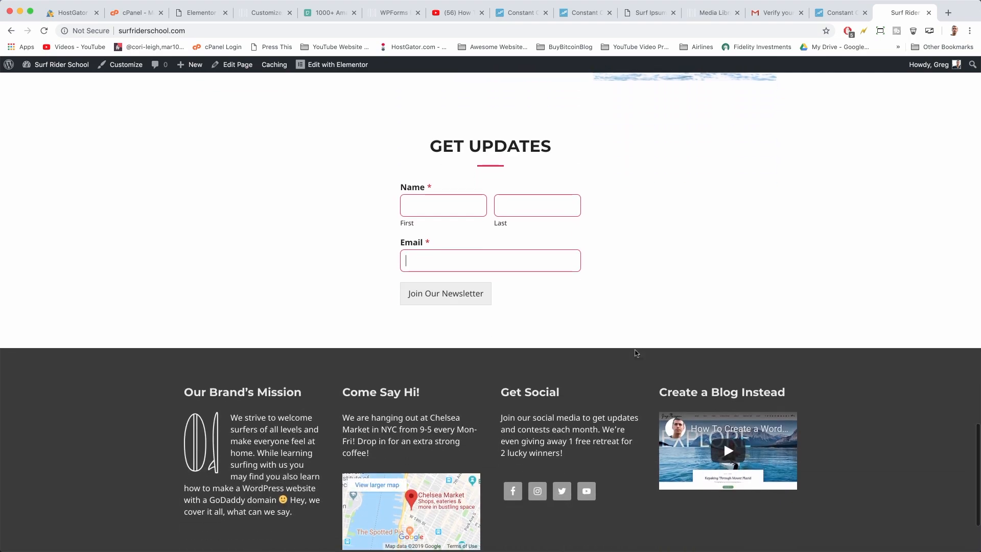